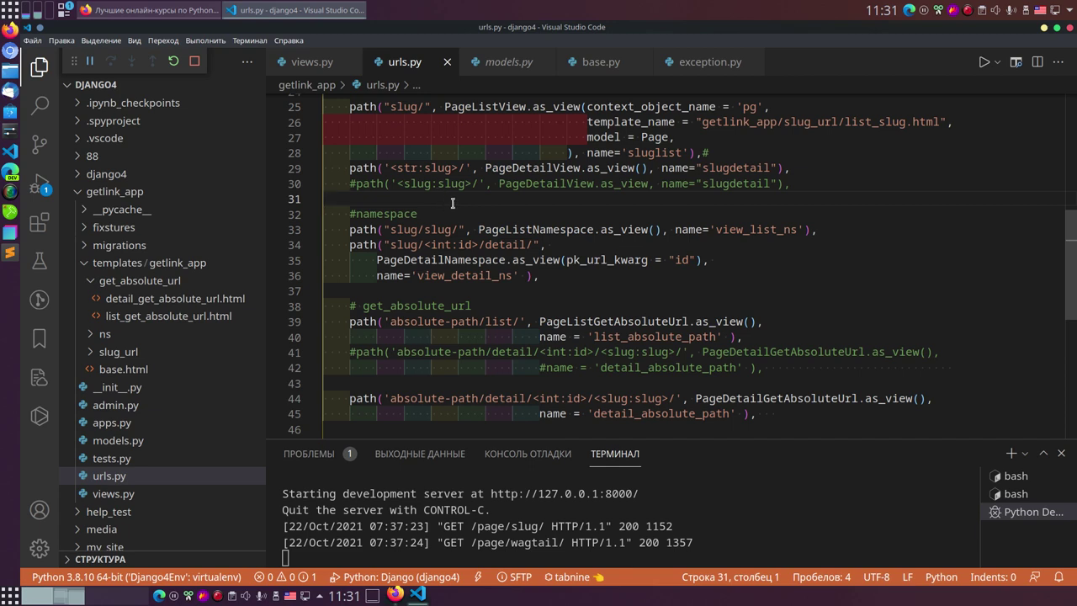
- Open list_get_absolute_url.html after viewing views.py, and highlight the for loop and its hard-coded /absolute-path/ link line
click(316, 71)
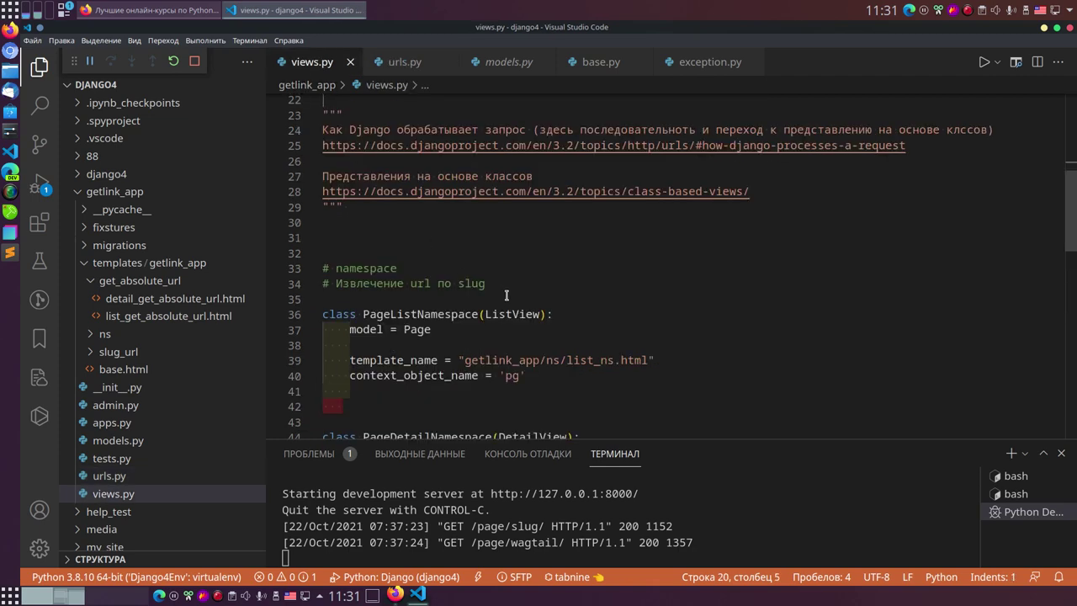
click(145, 319)
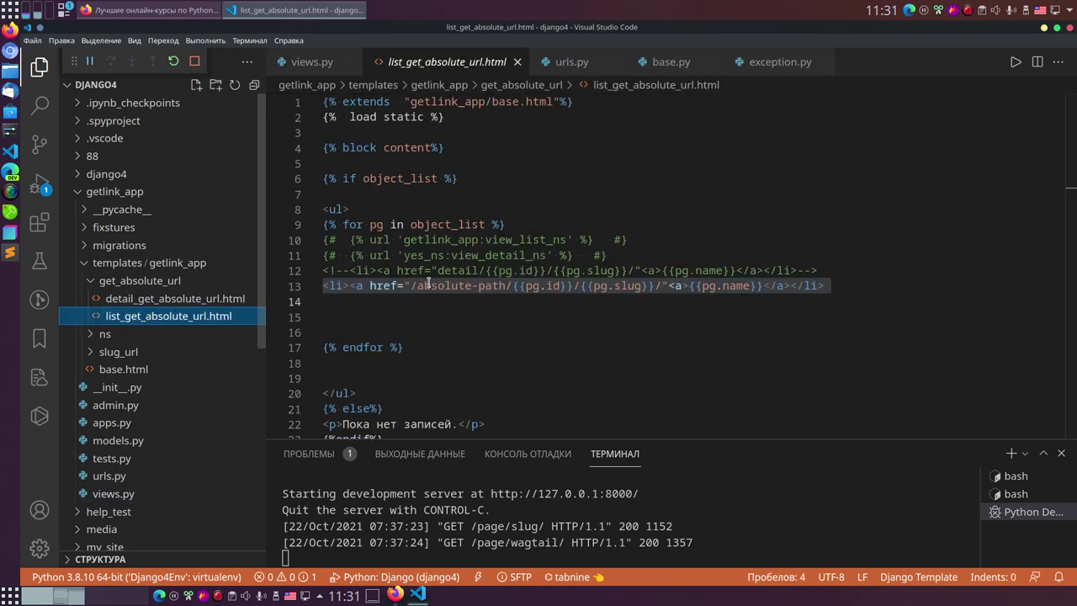
click(516, 163)
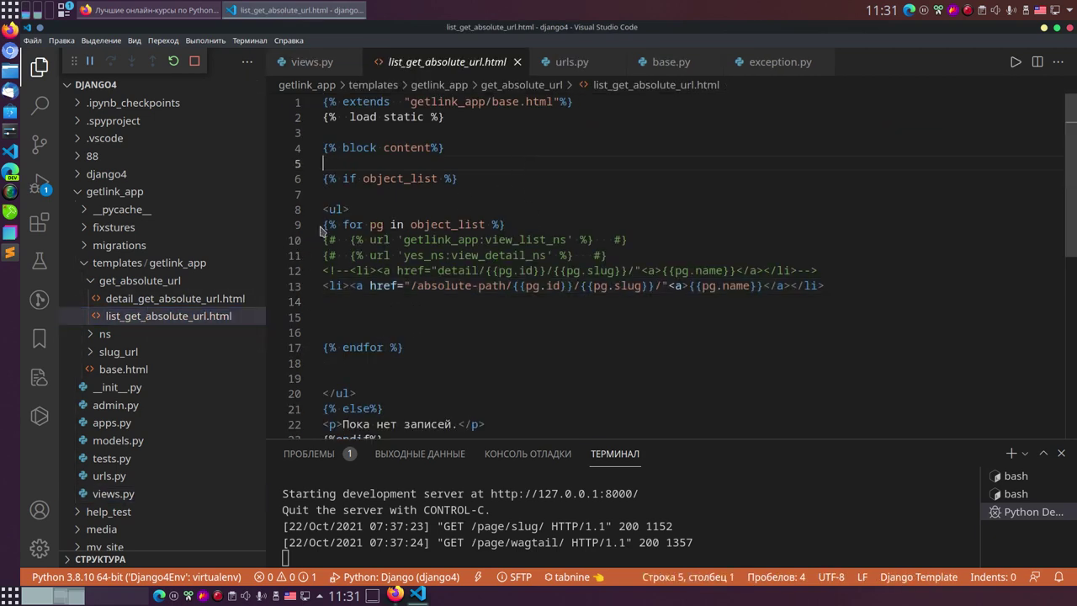
drag(324, 224, 451, 301)
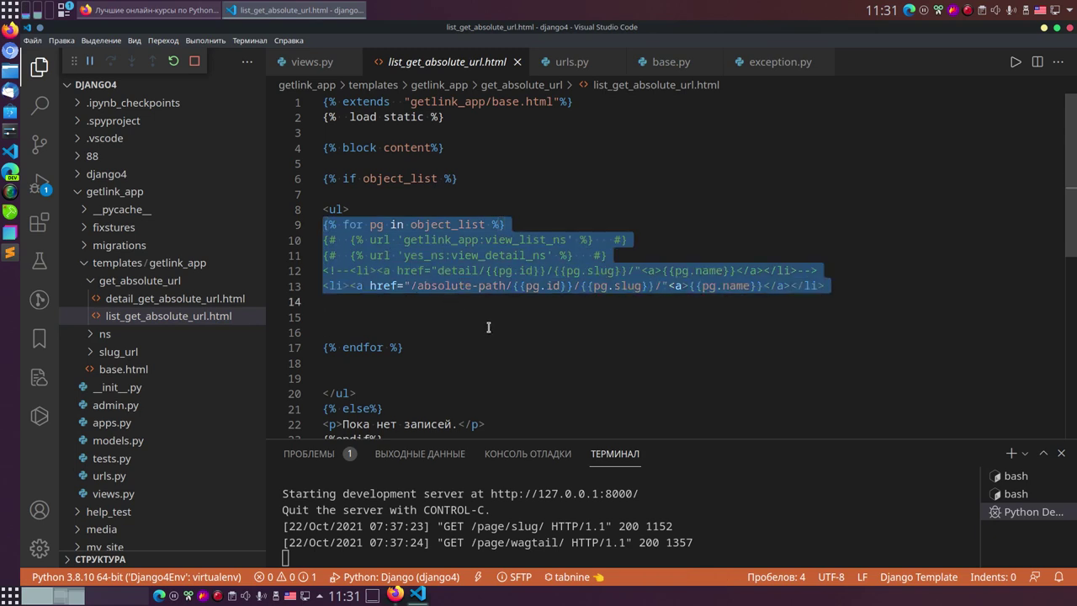
click(488, 328)
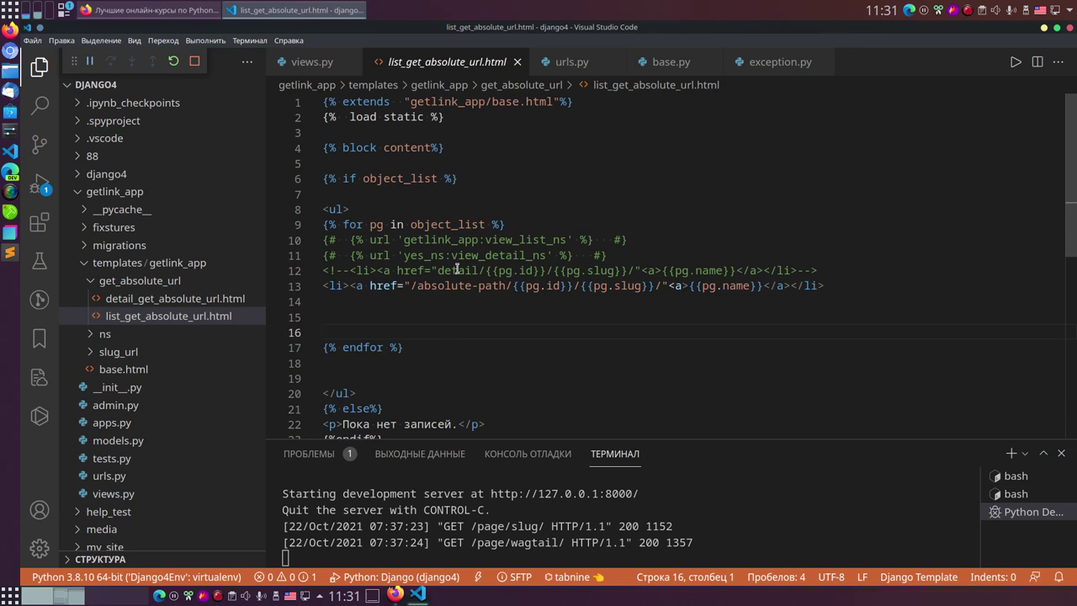
click(517, 203)
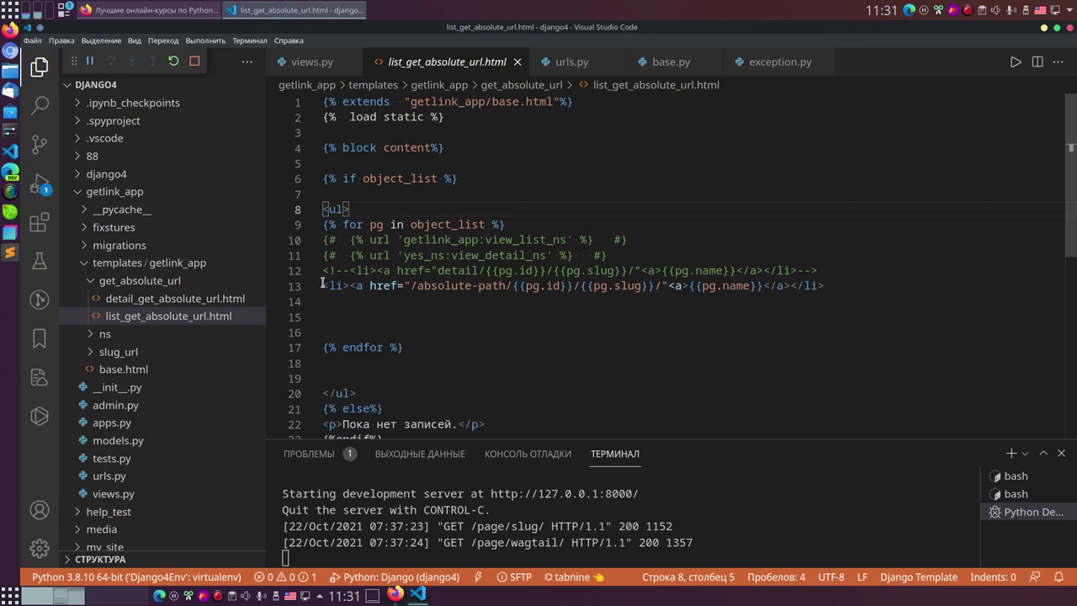
drag(323, 285, 825, 287)
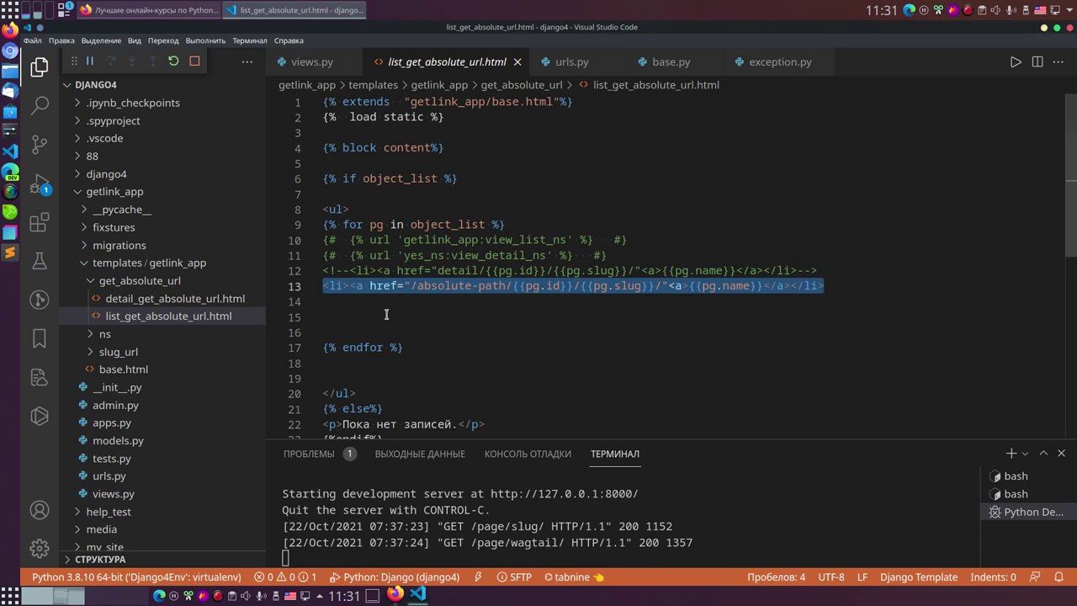
- Switch to Firefox, open the "Python ООП + DEV." page under "Разработка PY", and review its lesson list
click(395, 594)
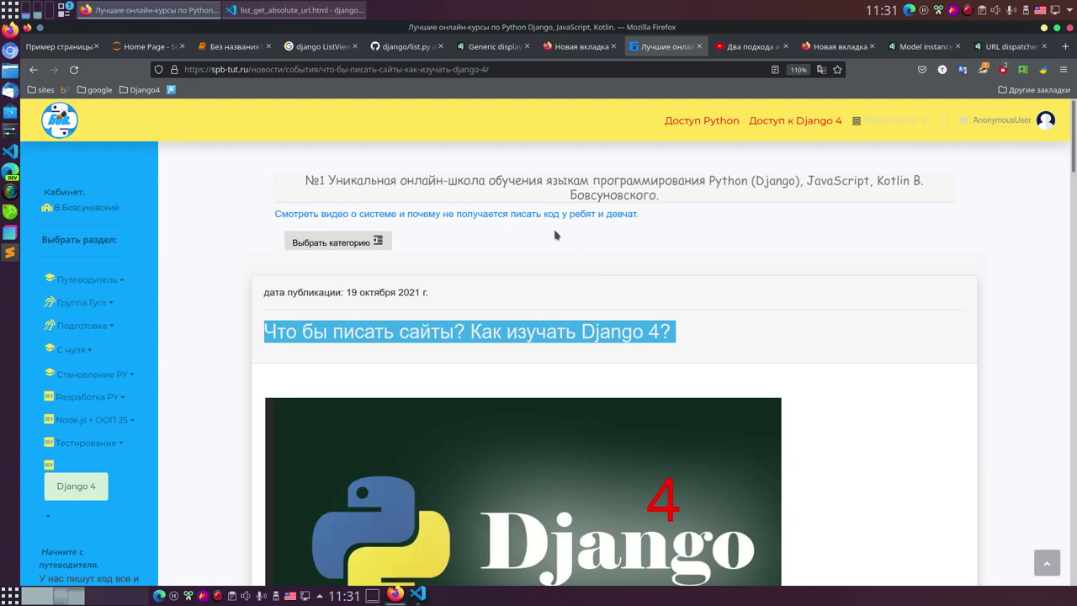
click(81, 397)
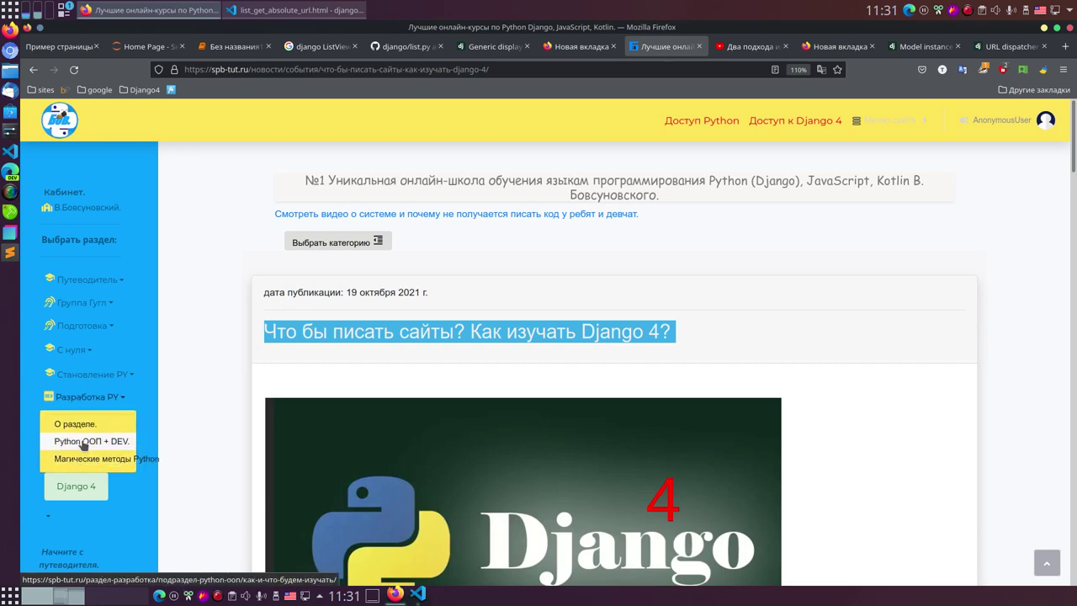
click(84, 443)
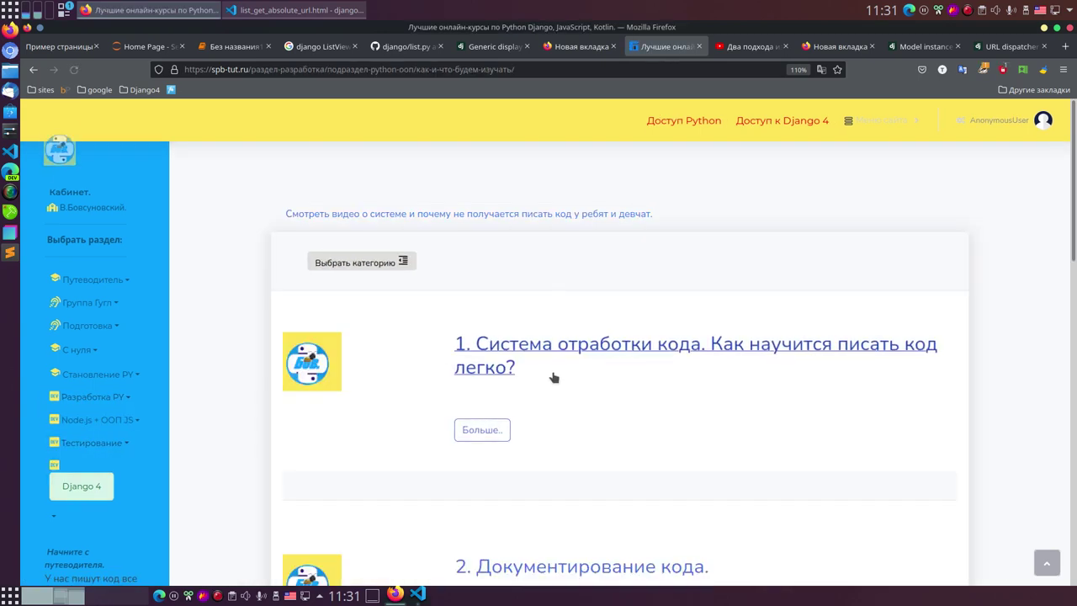
scroll(573, 373, down, 10)
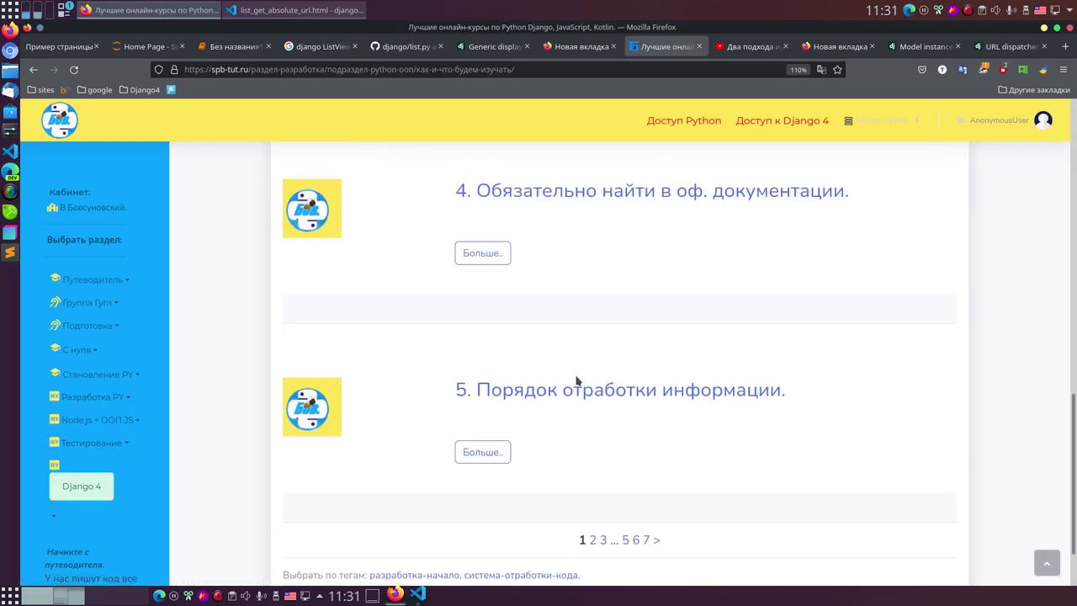
scroll(579, 387, up, 12)
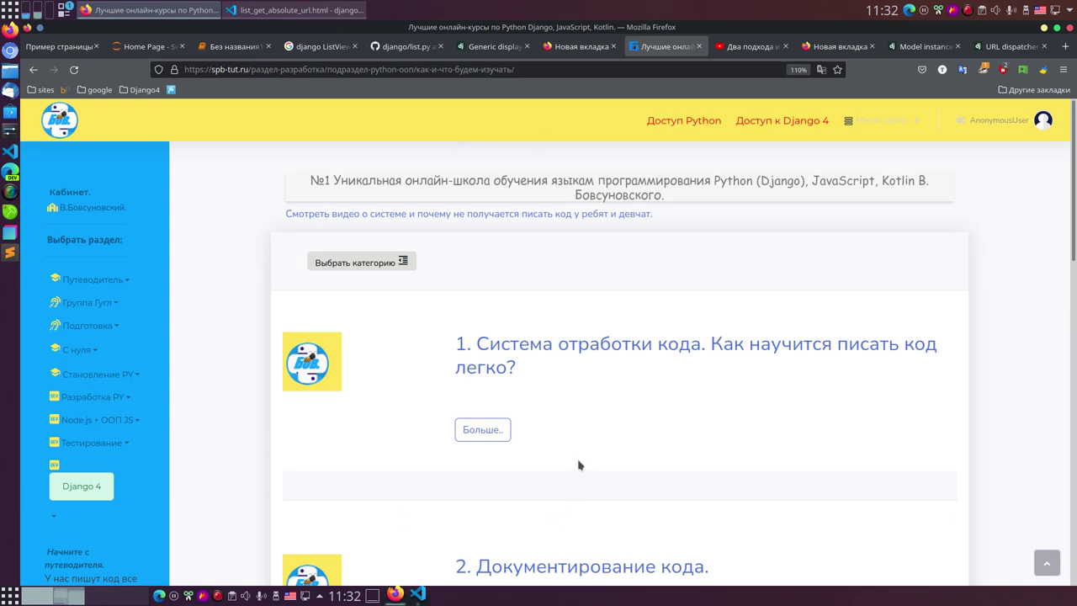
click(418, 594)
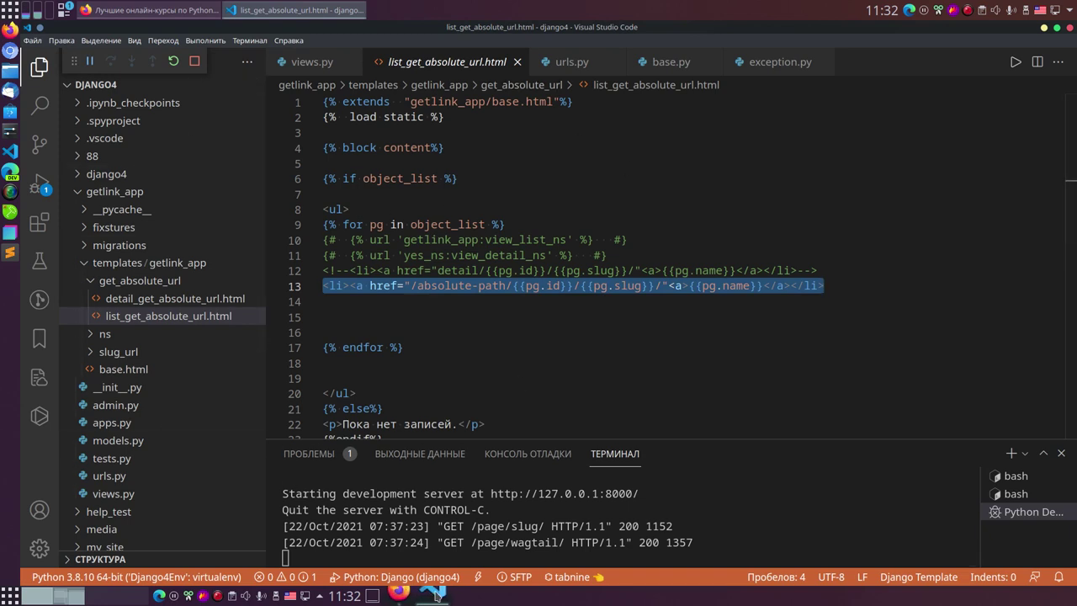
click(406, 596)
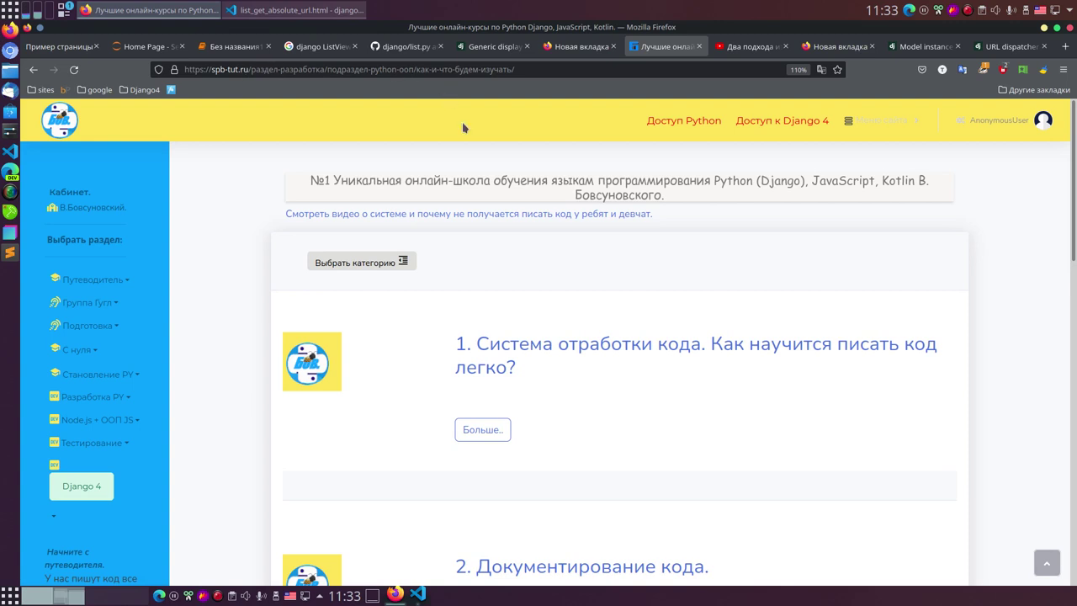
click(428, 595)
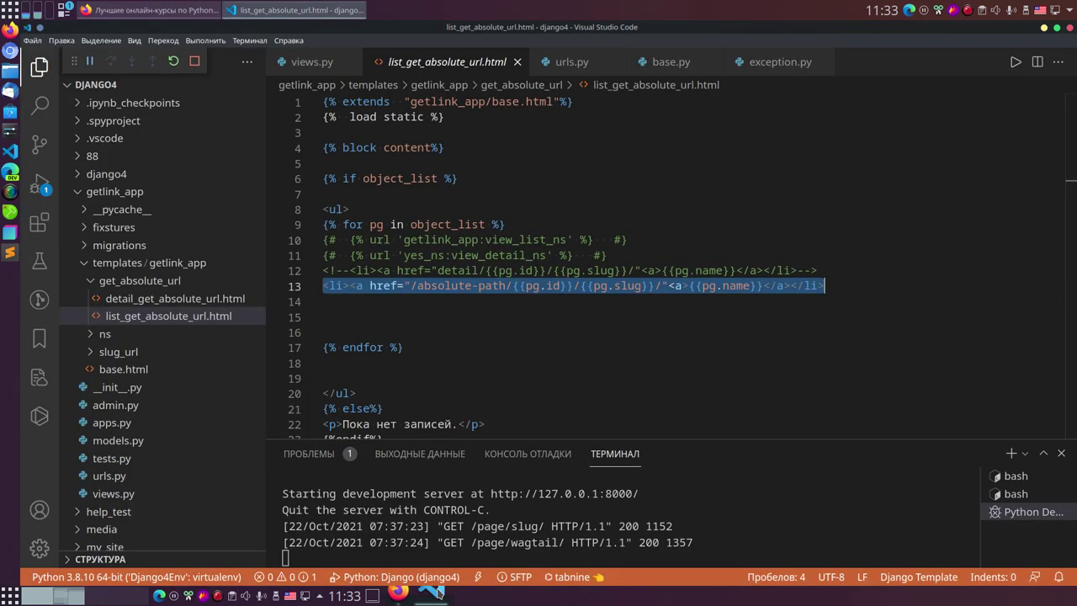
- Switch to Firefox and find the get_absolute_url() section in the Django Model instance reference
click(394, 594)
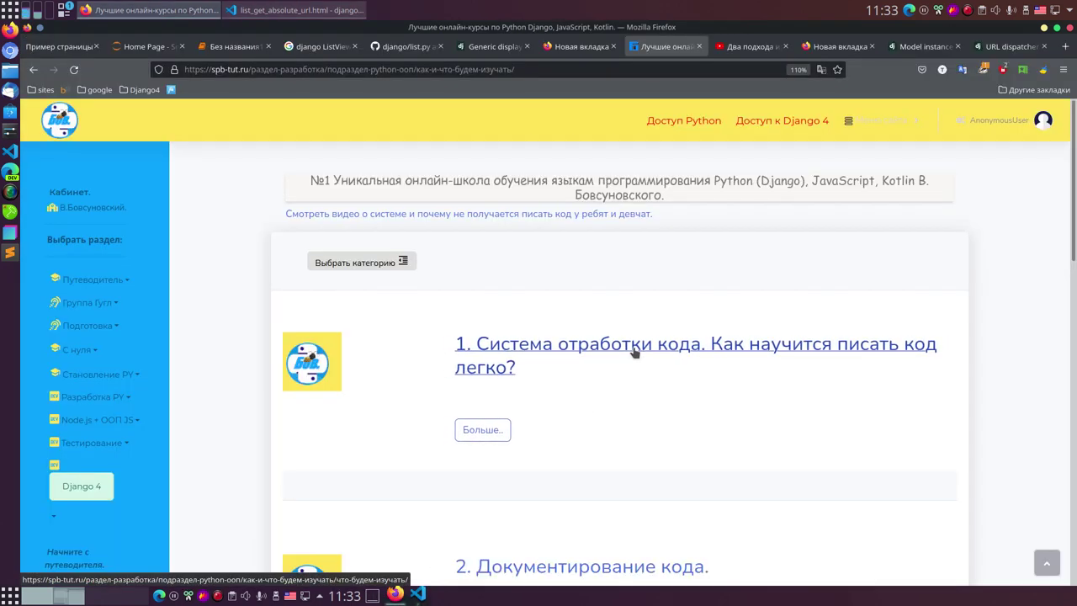
click(919, 47)
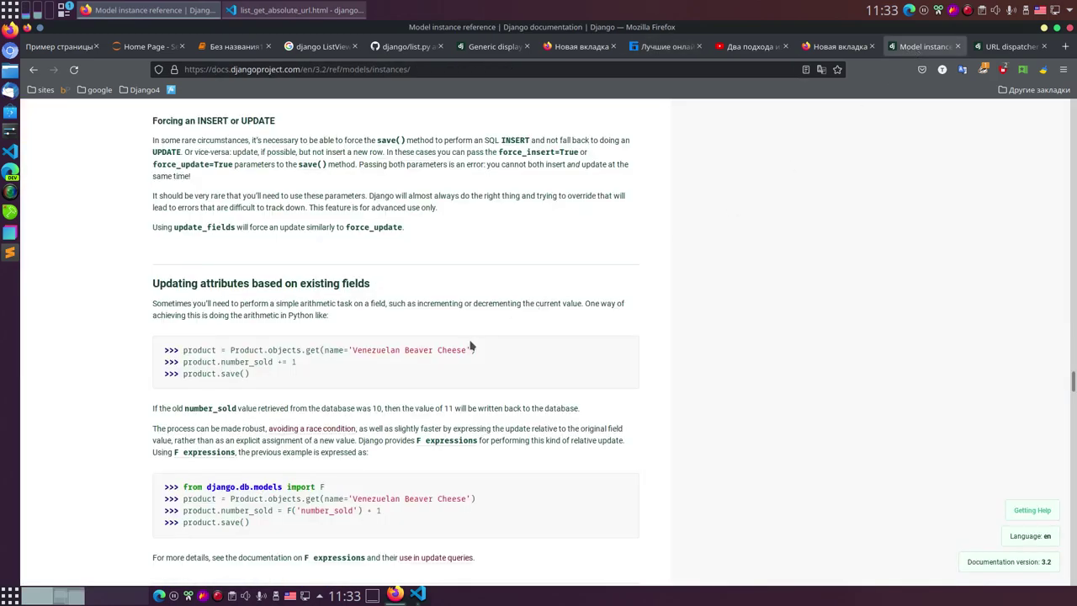
scroll(454, 379, up, 3)
scroll(435, 388, up, 5)
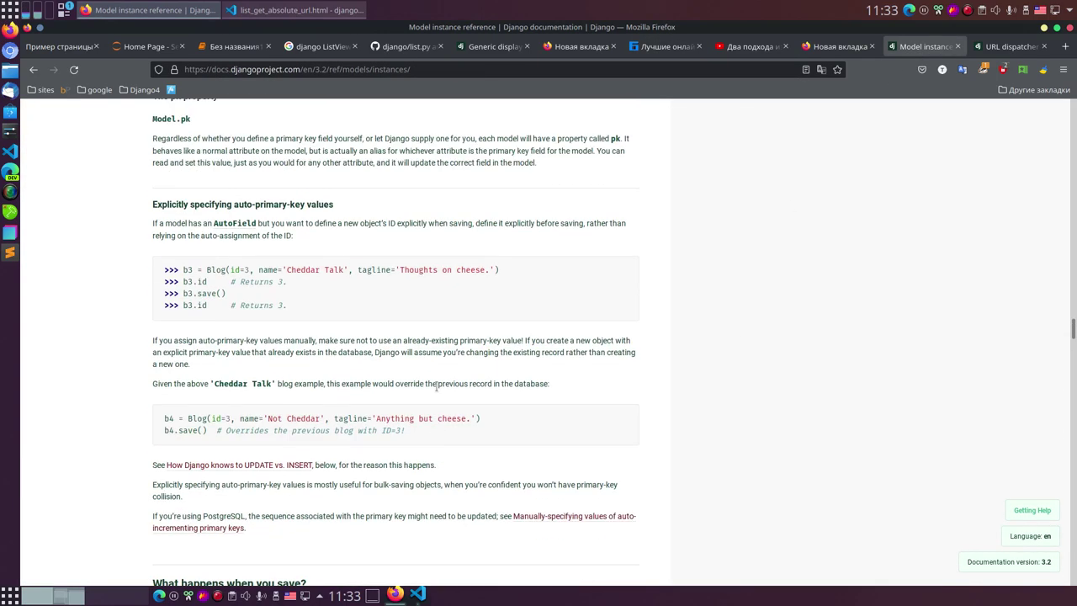
scroll(436, 386, up, 5)
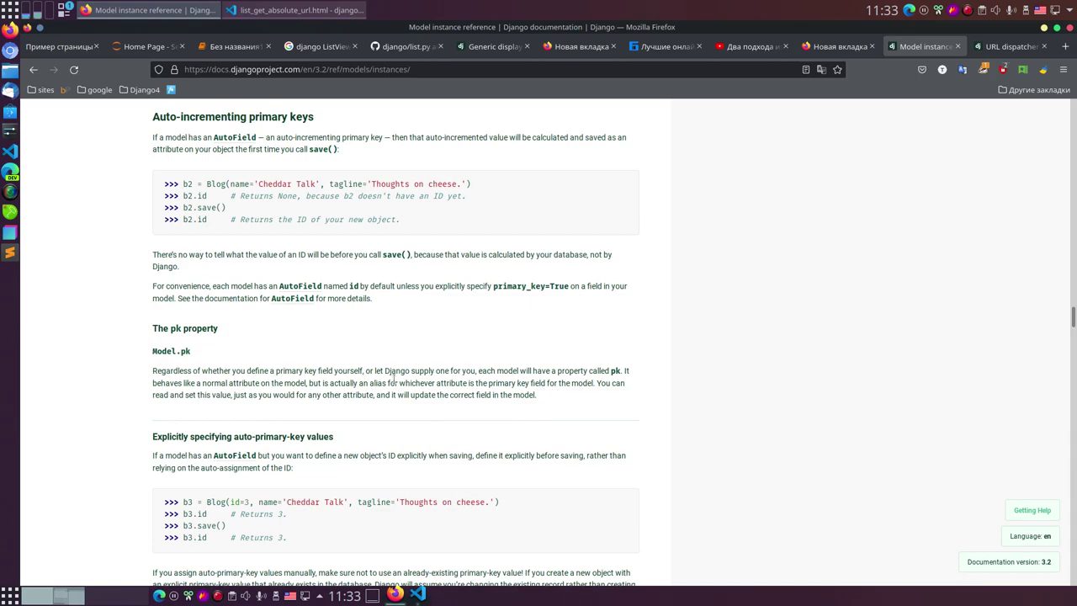
scroll(396, 381, up, 3)
scroll(399, 386, down, 20)
scroll(401, 388, down, 20)
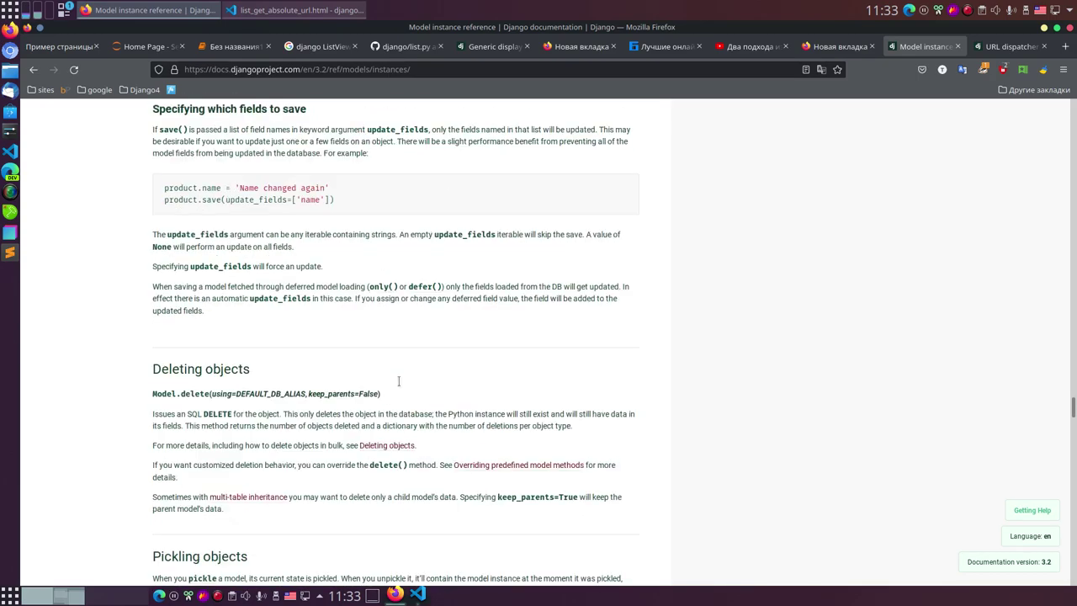
scroll(403, 388, down, 10)
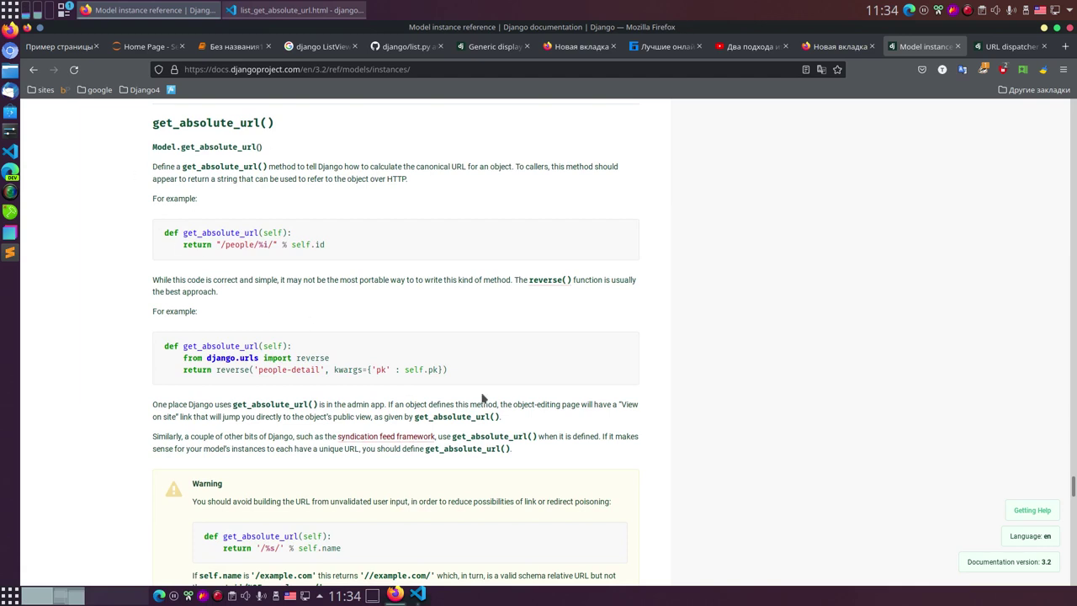
- Highlight the get_absolute_url() documentation text while reading it, and clear the selection
key(ctrl+a)
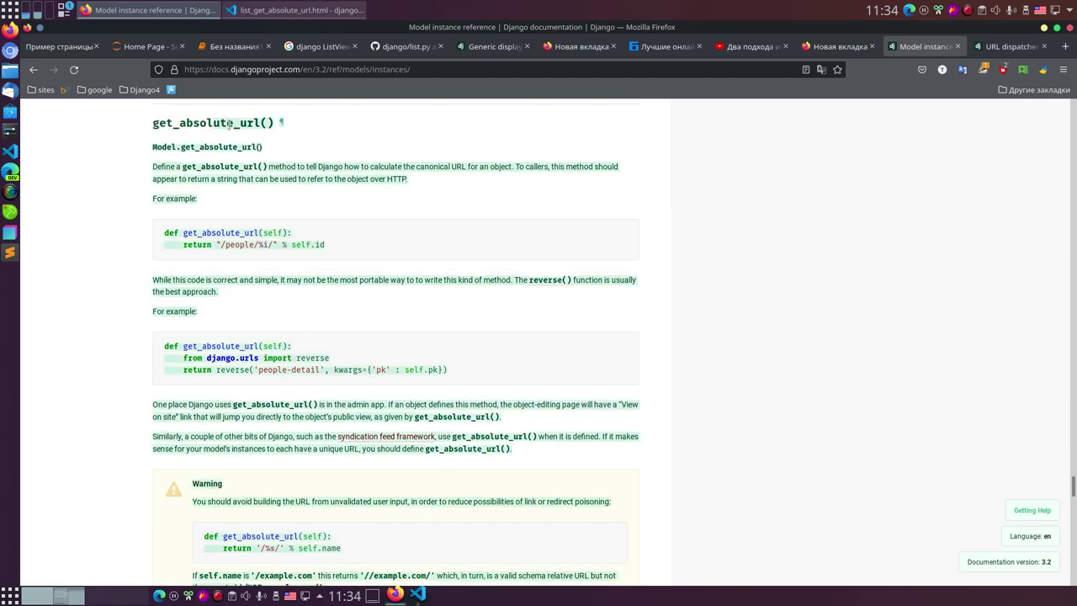
click(298, 149)
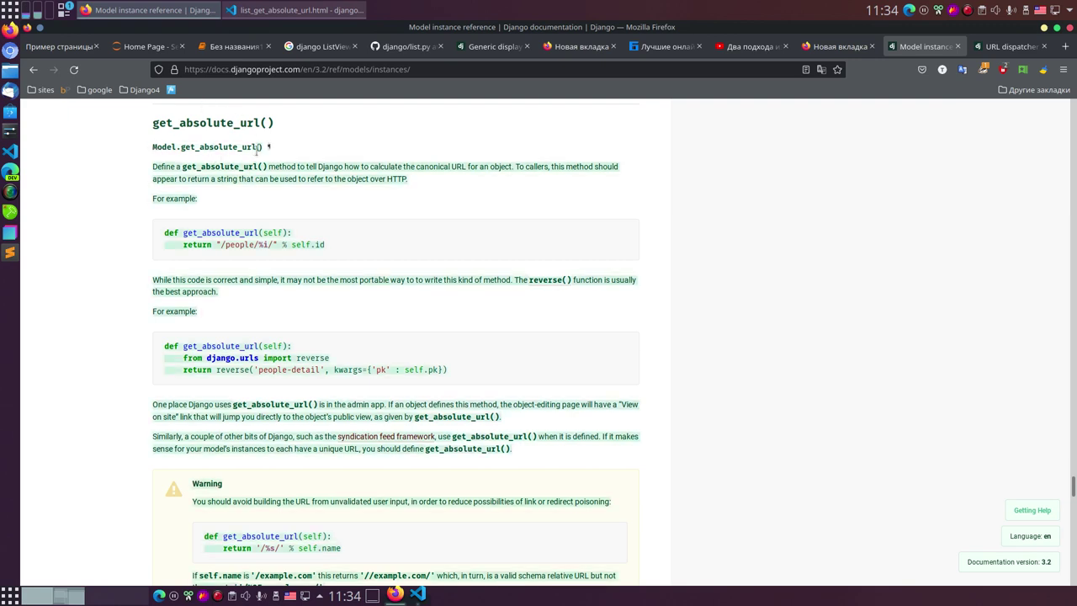
click(184, 142)
key(ctrl+a)
click(310, 150)
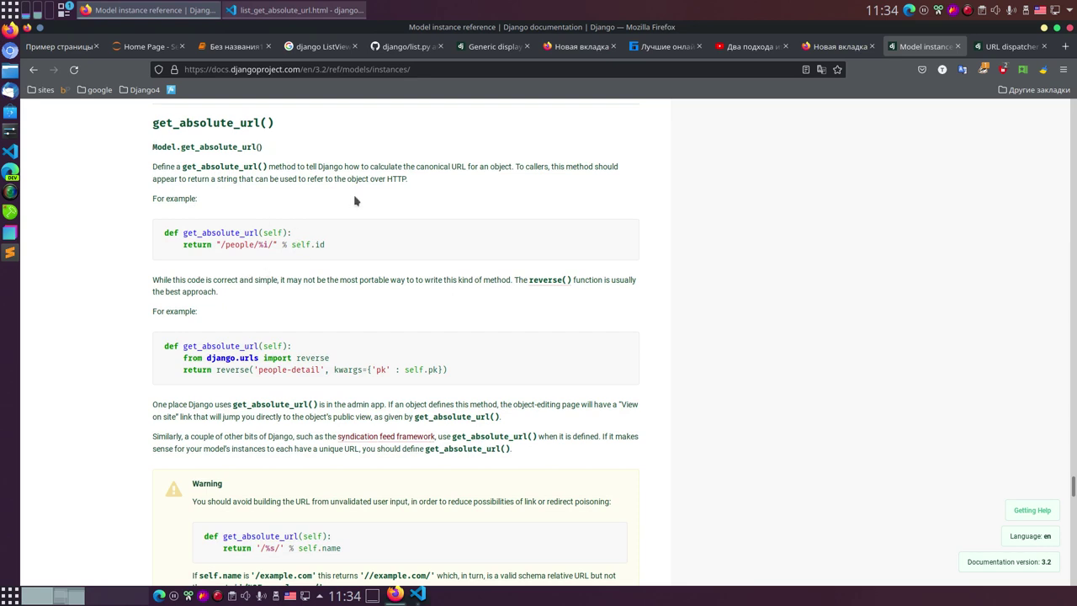
- View the "Без названия1" notebook and highlight the "URL." and "Представления." items in the course outline
click(237, 48)
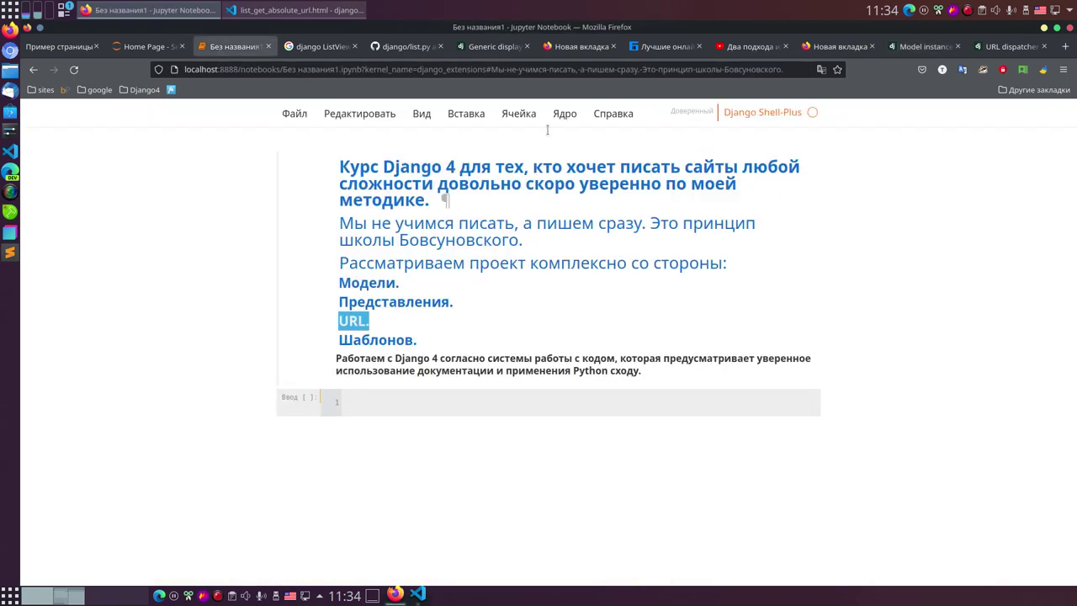
click(743, 49)
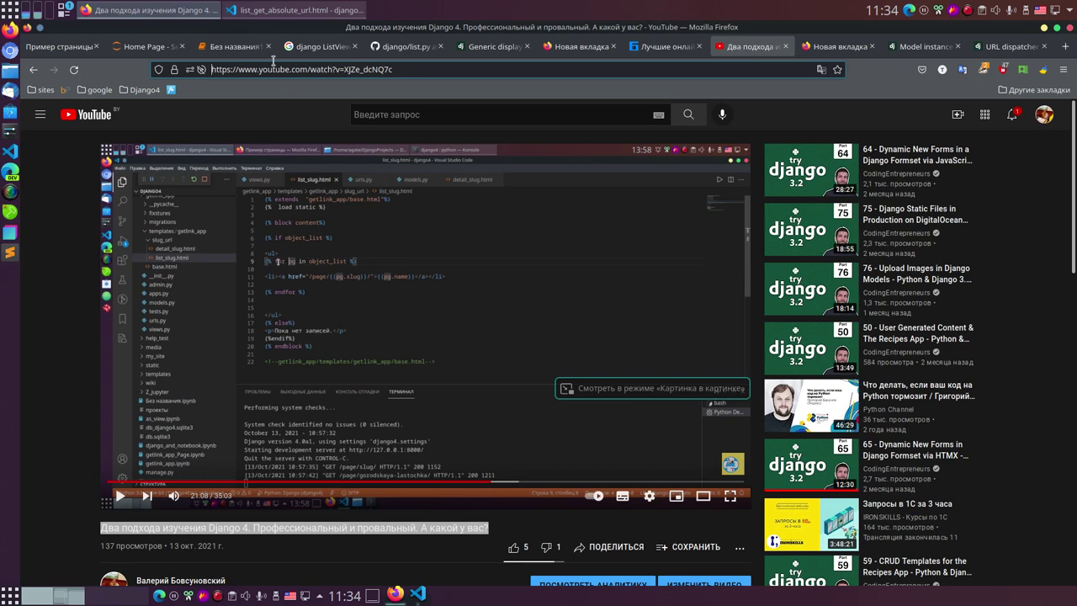
click(232, 51)
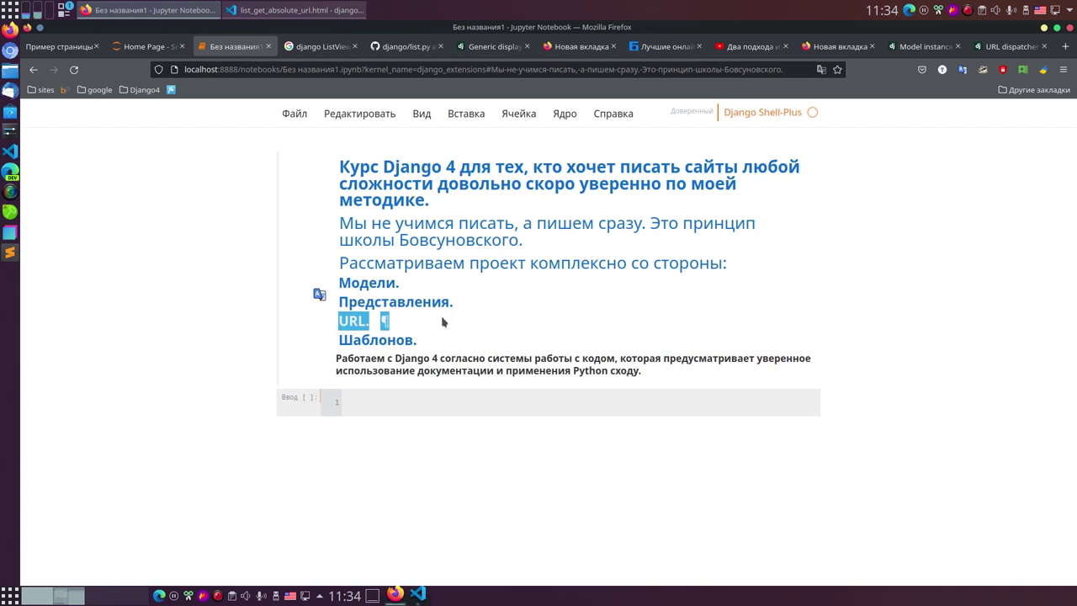
click(389, 321)
drag(335, 321, 371, 327)
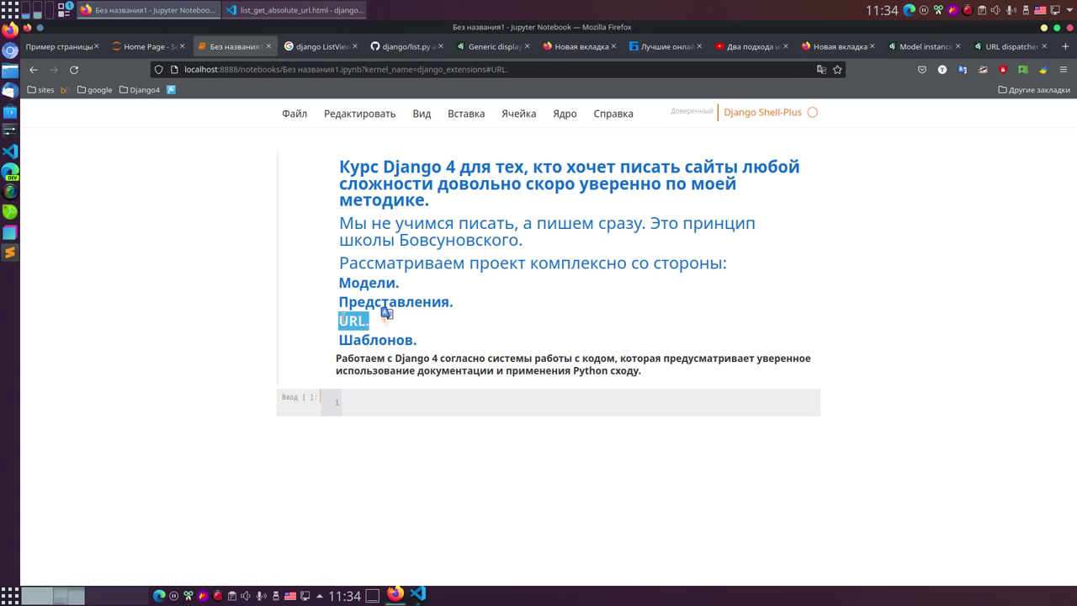
click(343, 318)
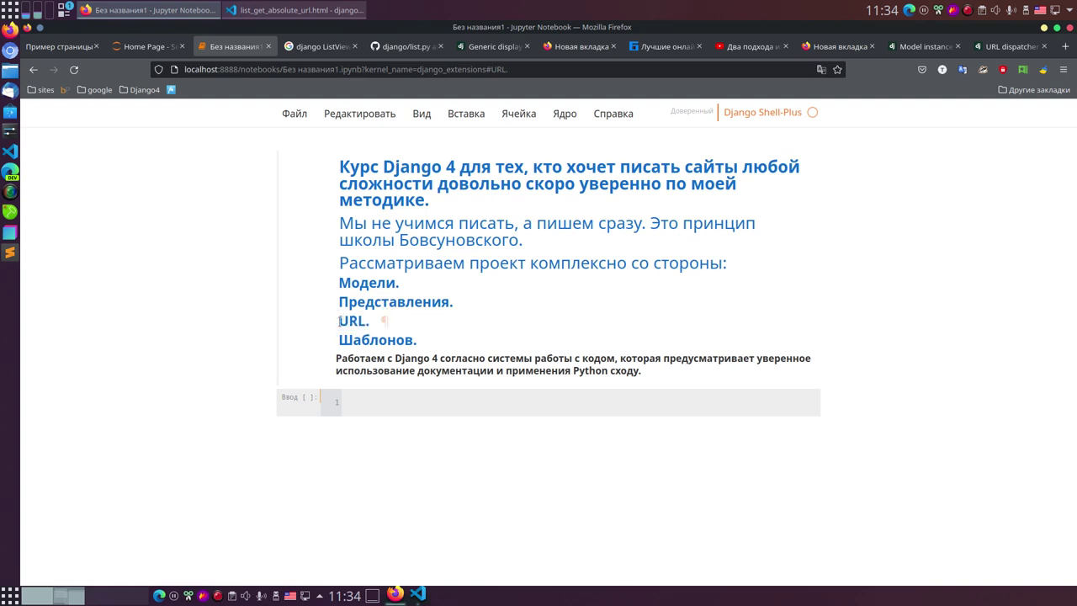
drag(340, 321, 370, 324)
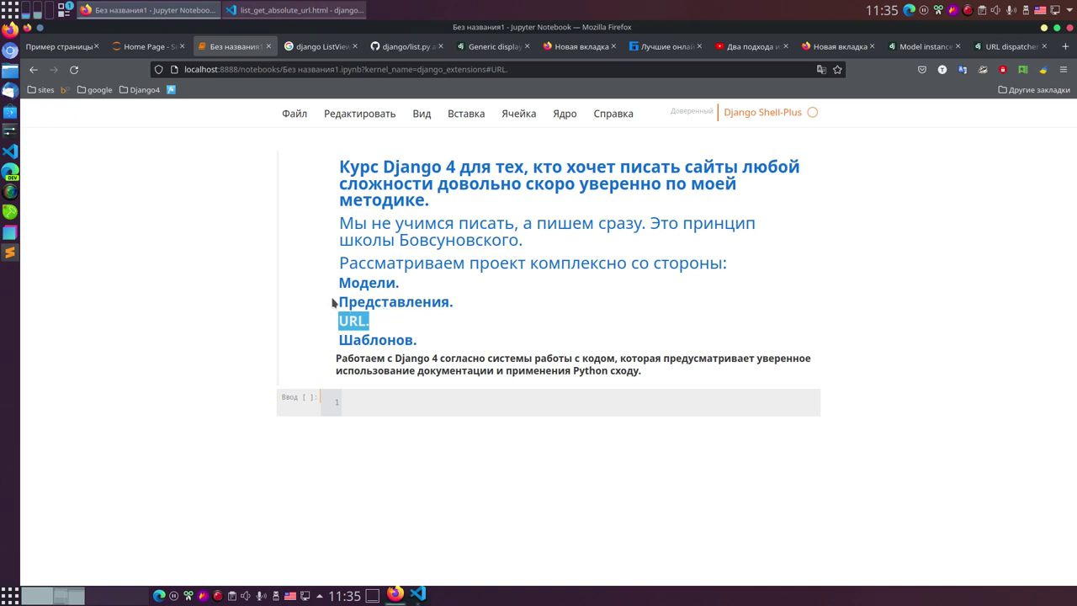
drag(334, 303, 459, 303)
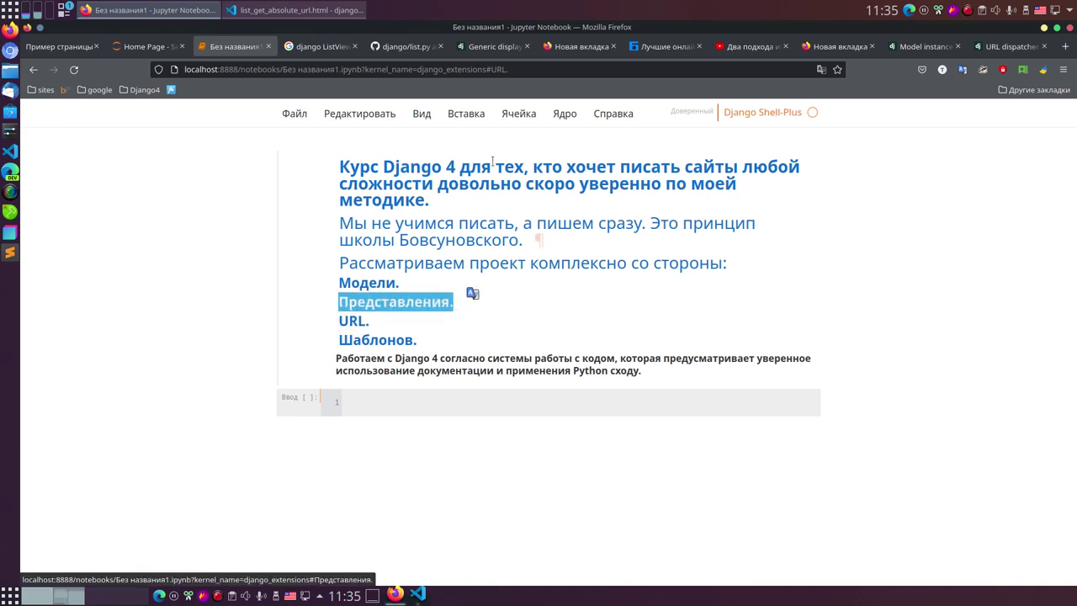
- Examine the DetailView ancestors and method flowchart in the Django Generic display views documentation
click(485, 47)
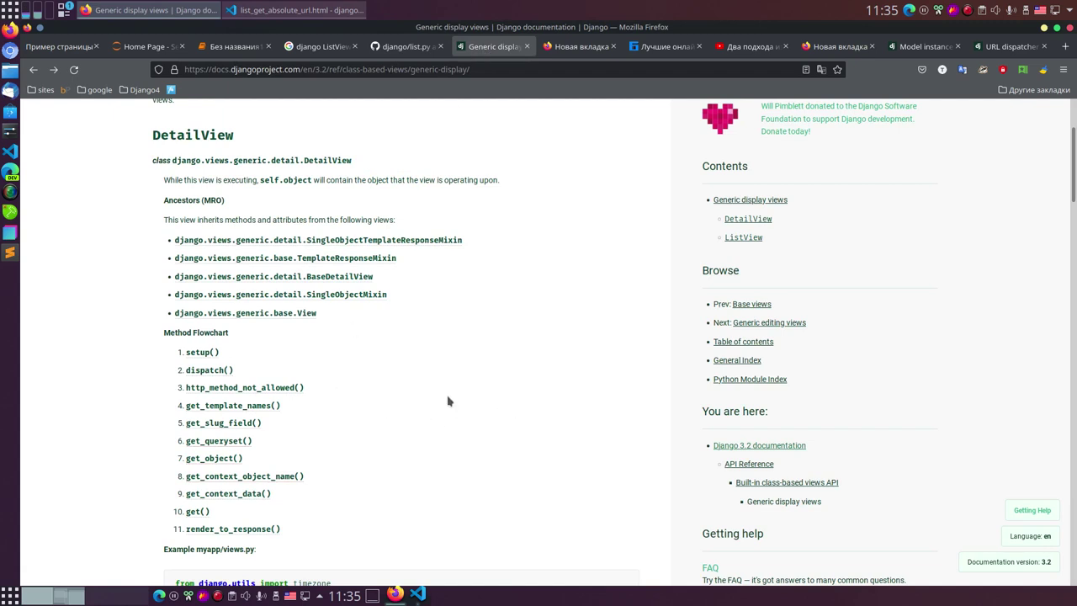
scroll(426, 375, up, 3)
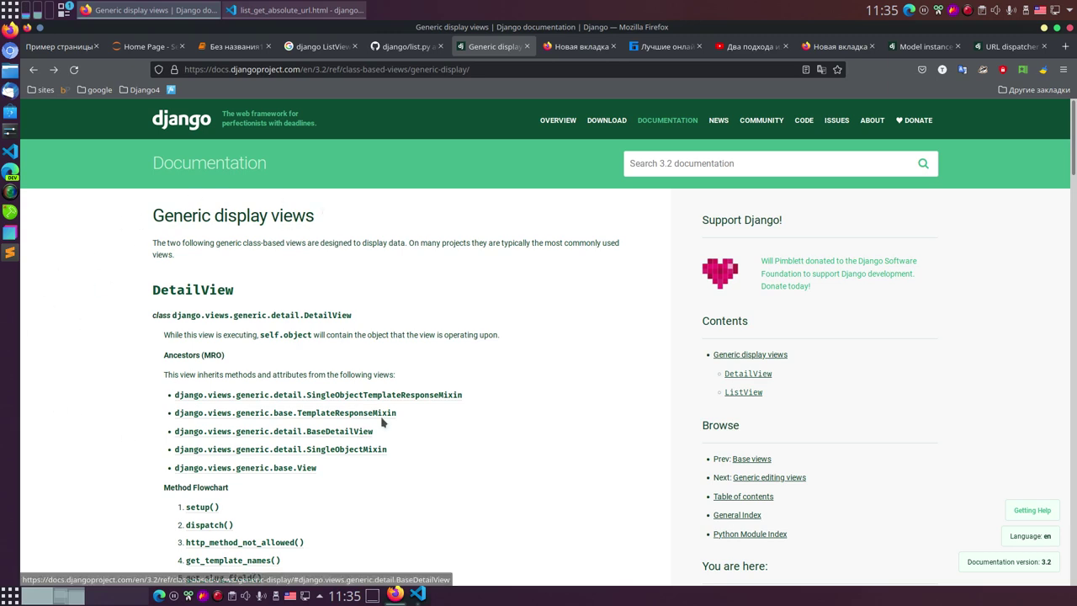
scroll(351, 353, down, 3)
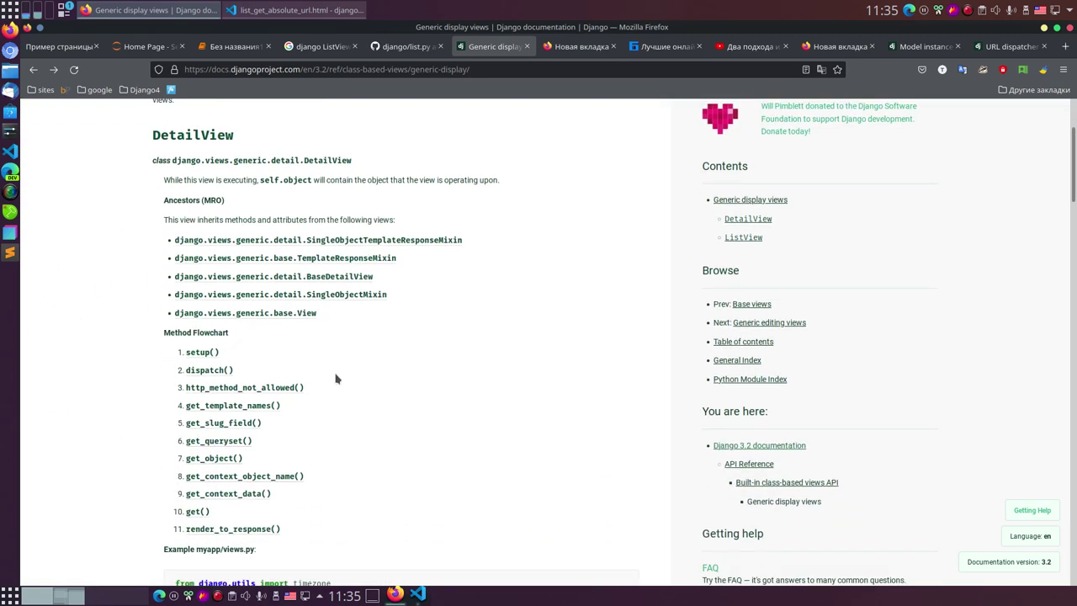
scroll(335, 378, up, 2)
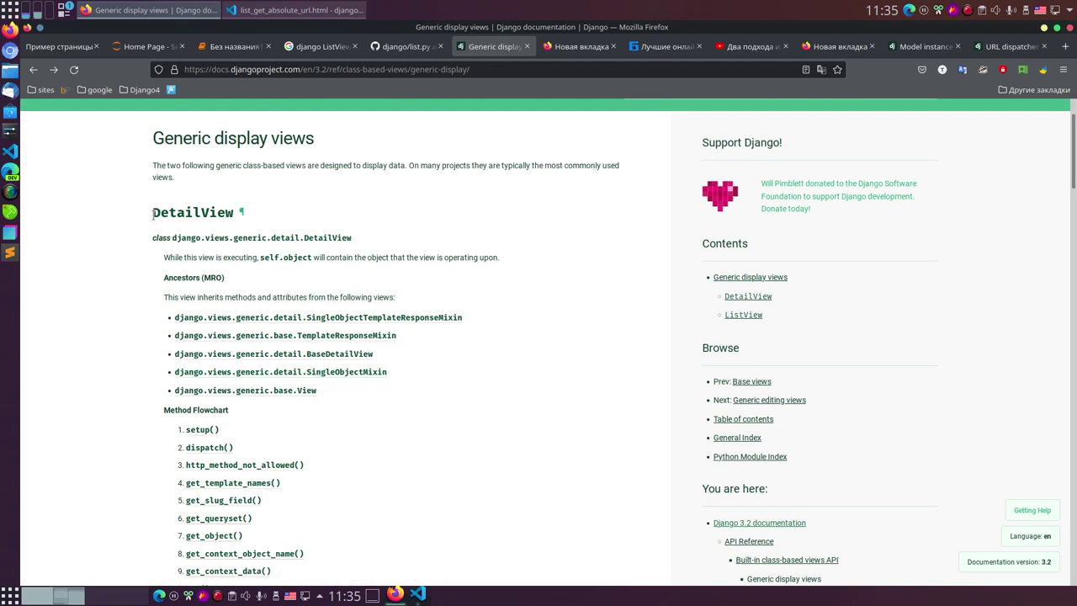
- Review the DetailView ancestors, method flowchart and example myapp/views.py code in the Generic display views documentation
scroll(181, 278, down, 6)
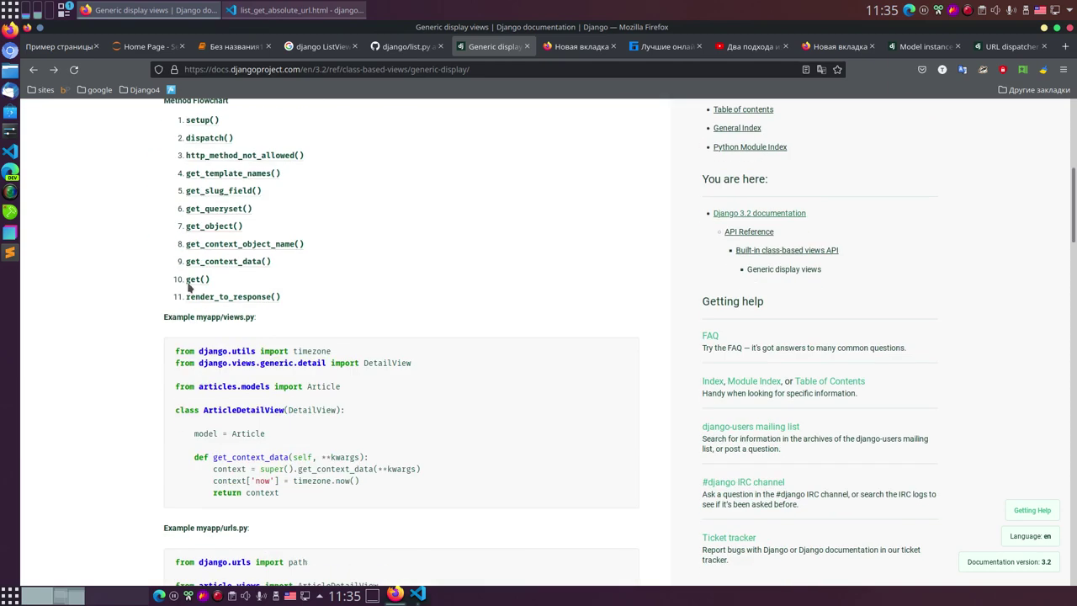
scroll(289, 352, up, 4)
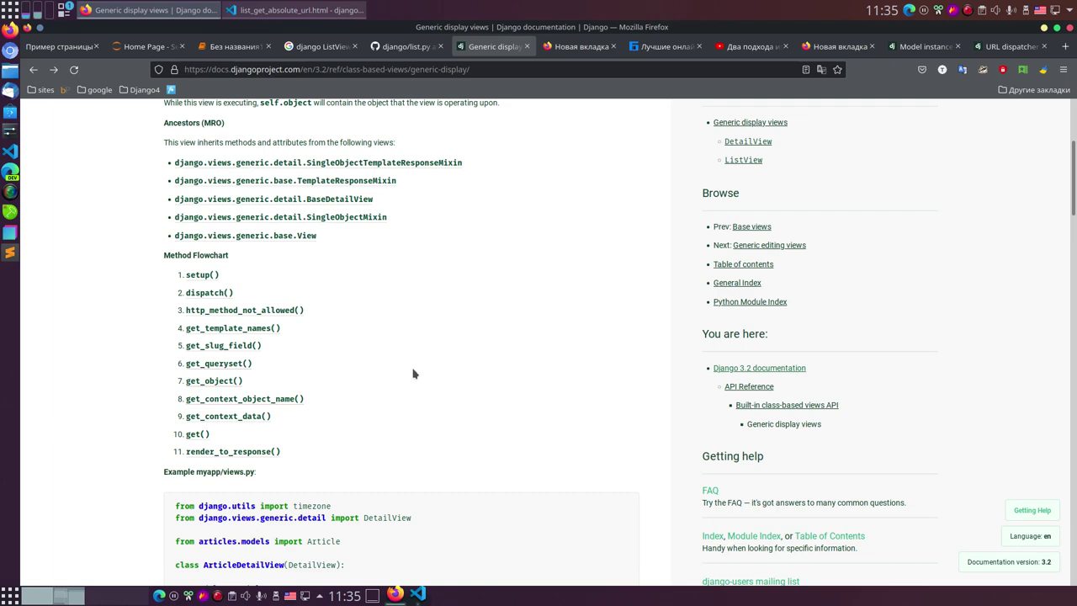
scroll(408, 370, up, 6)
scroll(396, 337, down, 4)
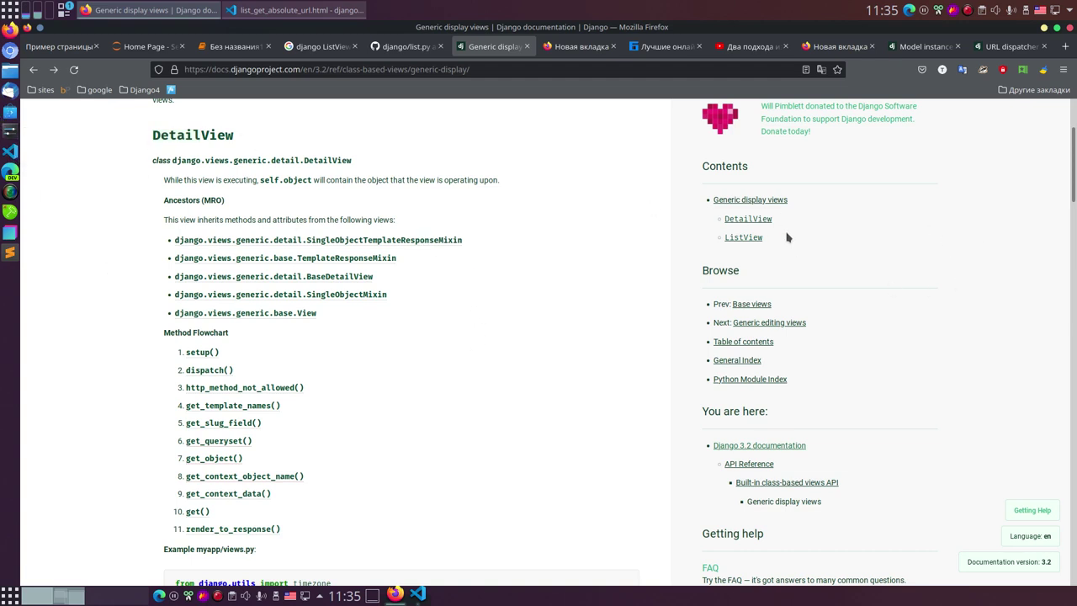
- Switch to Visual Studio Code and highlight the OwnerEditMixin class in the courses app's views.py, then clear the selection
key(alt+Tab)
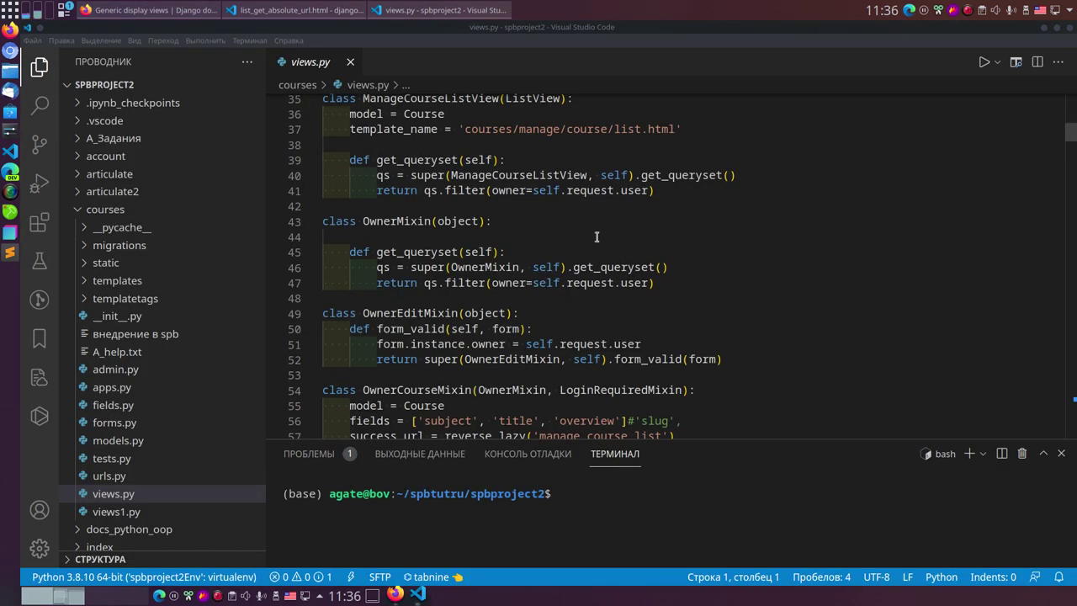
scroll(610, 238, down, 1)
scroll(611, 238, down, 3)
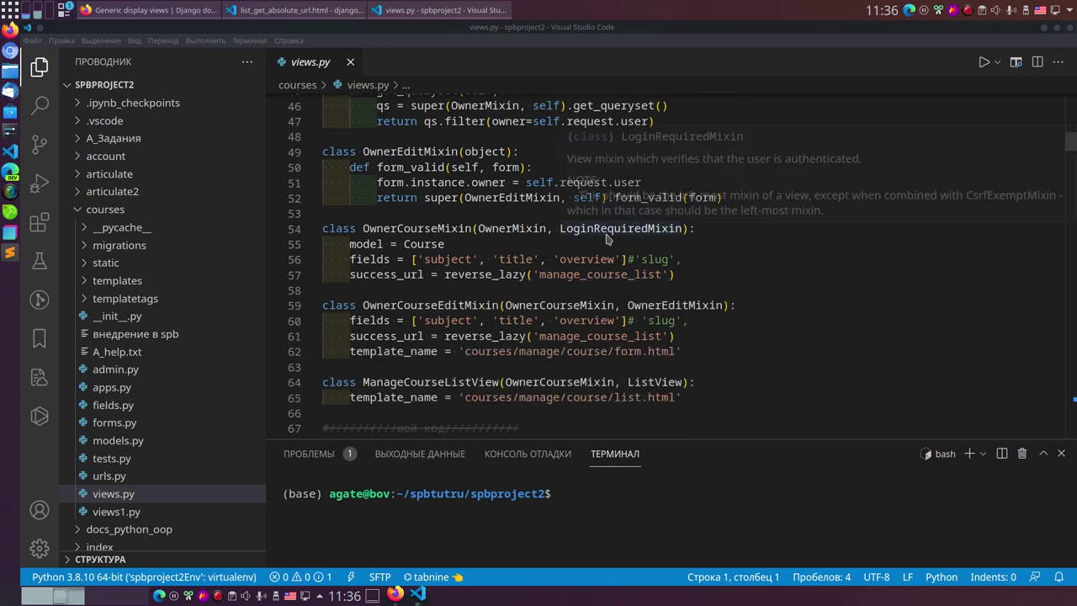
scroll(501, 274, up, 1)
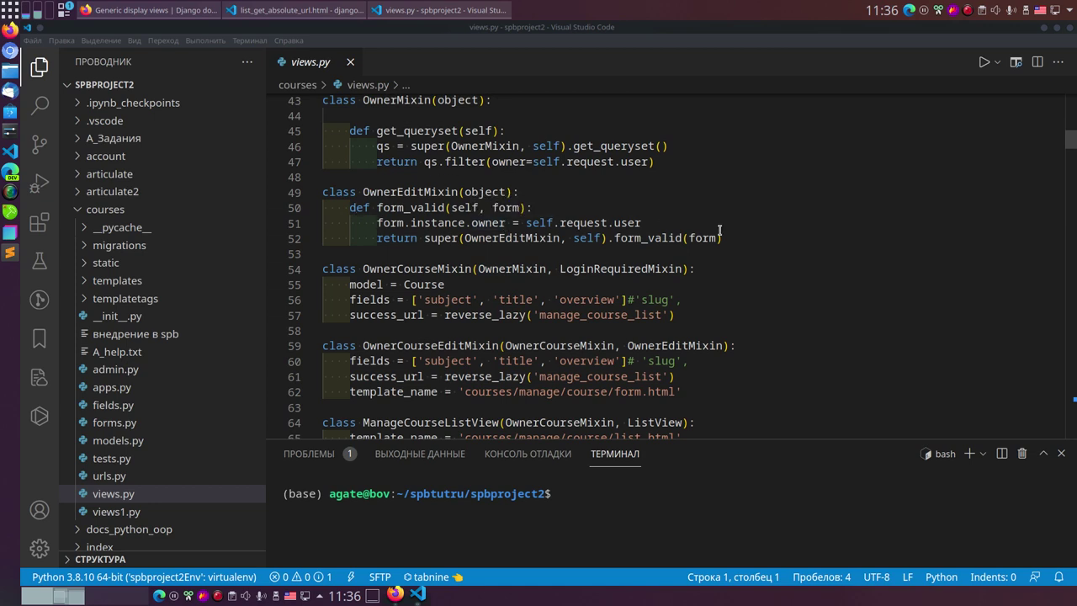
drag(743, 242, 322, 192)
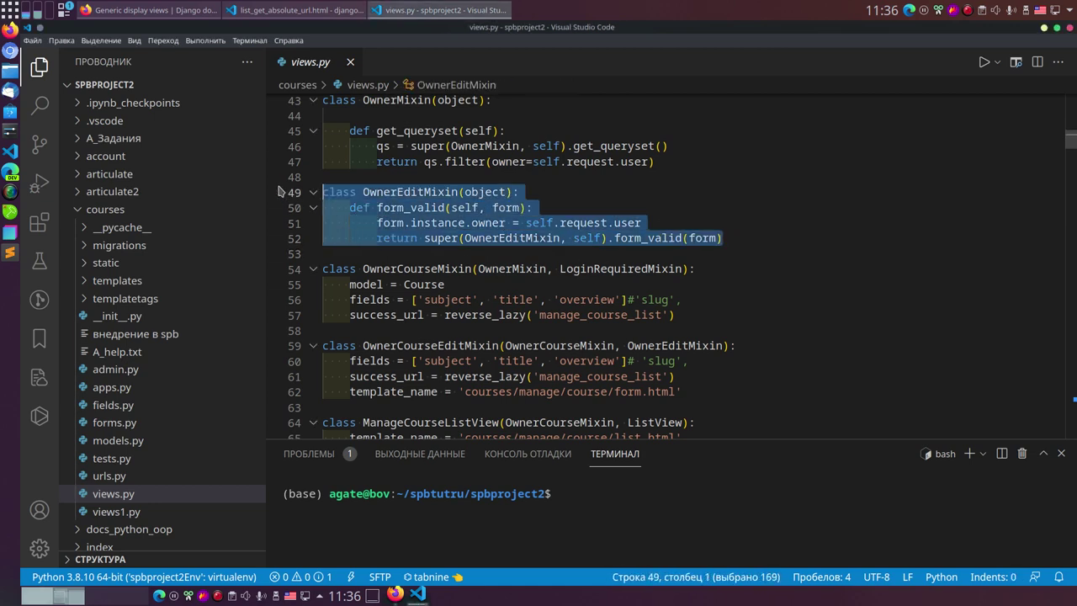
click(661, 187)
- Highlight the OwnerMixin class with its get_queryset method, clear the selection and view the course mixins below it
drag(676, 163, 313, 102)
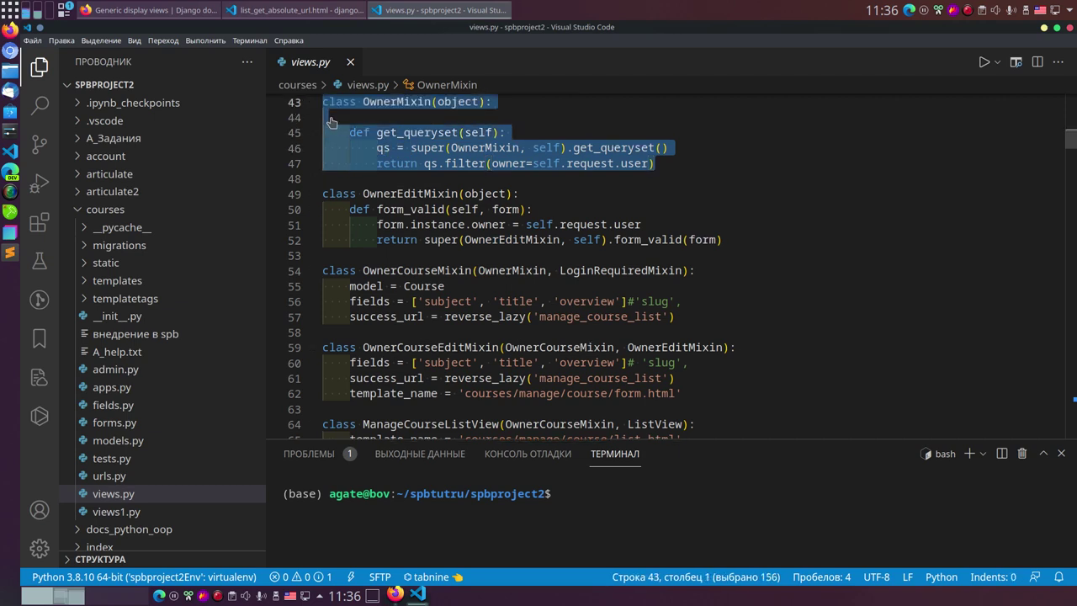
click(599, 112)
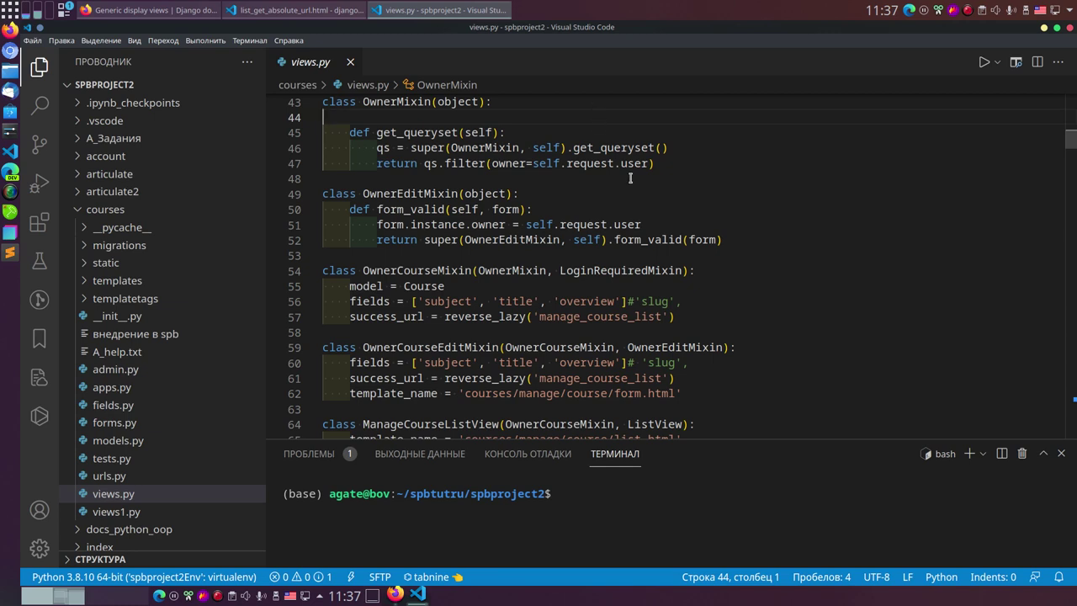
drag(657, 164, 313, 112)
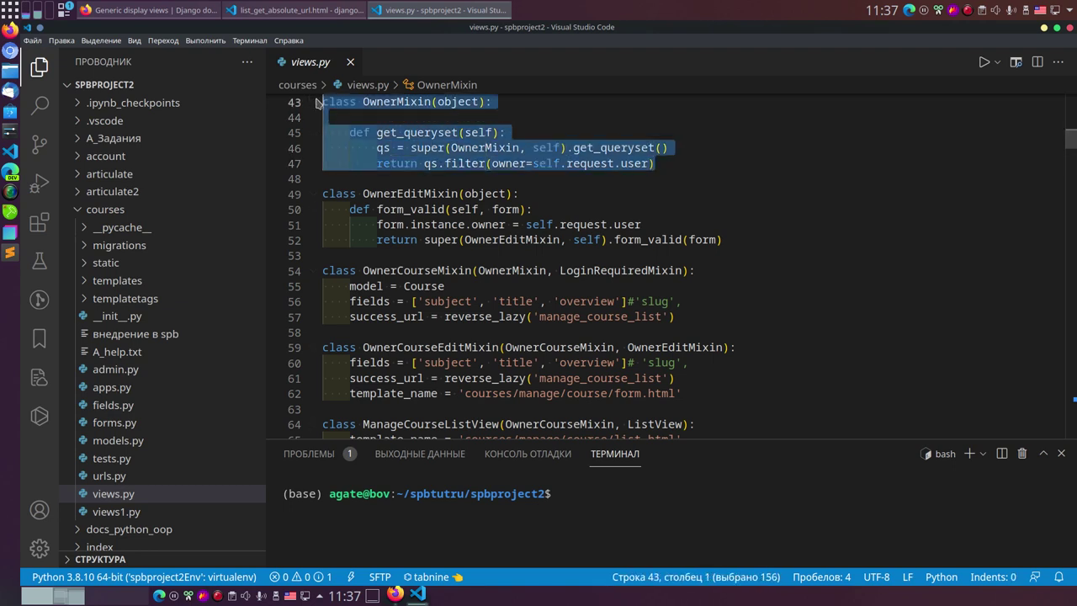
click(476, 121)
scroll(476, 126, down, 2)
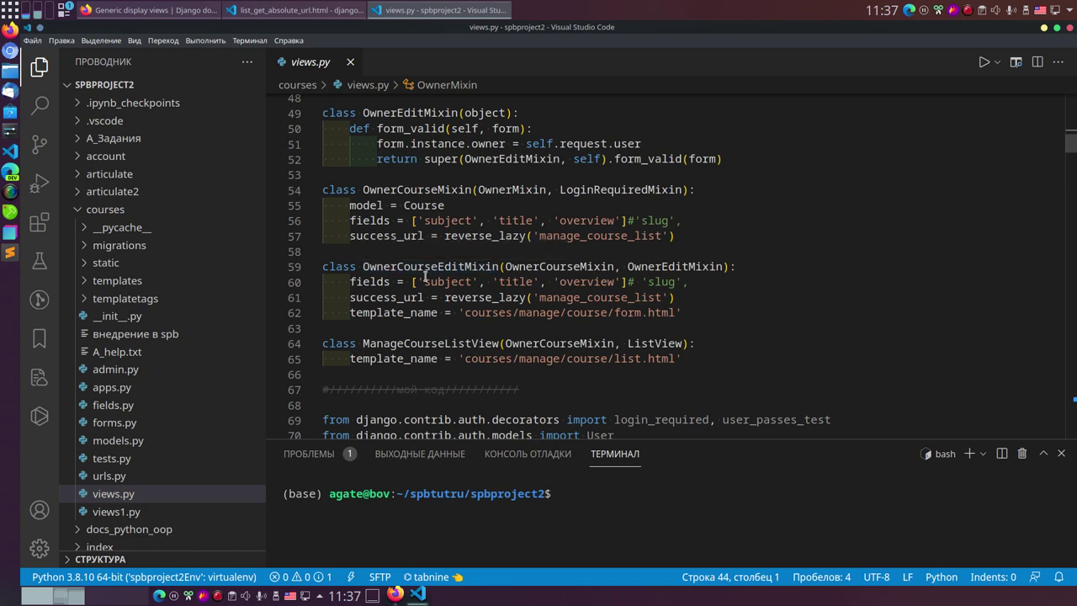
- Minimize the code editor and review the DetailView method flowchart in the Django documentation in Firefox
click(1043, 32)
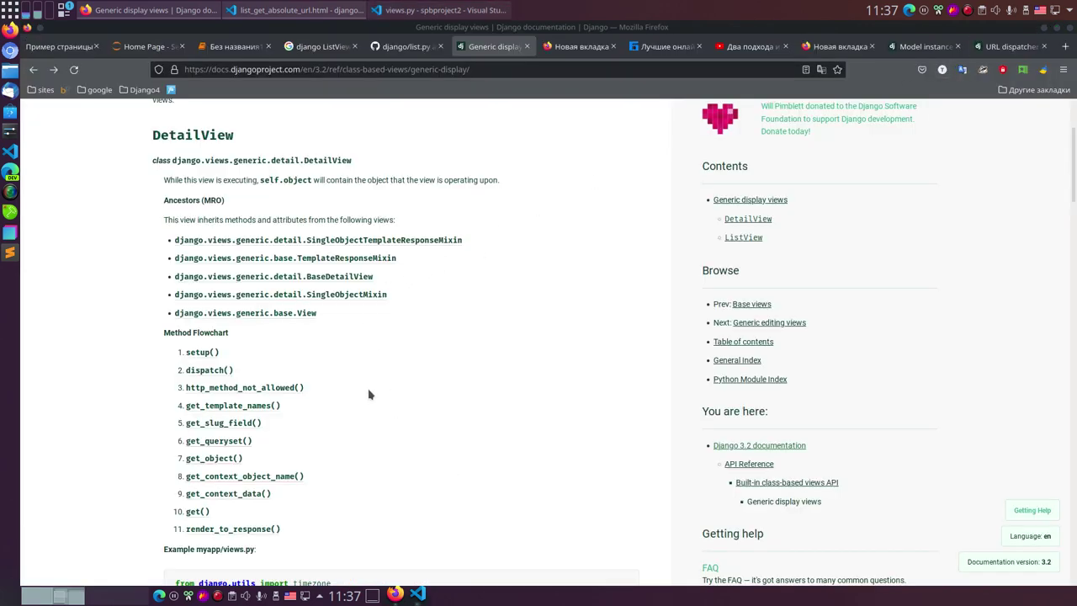
scroll(370, 354, down, 3)
scroll(391, 326, up, 2)
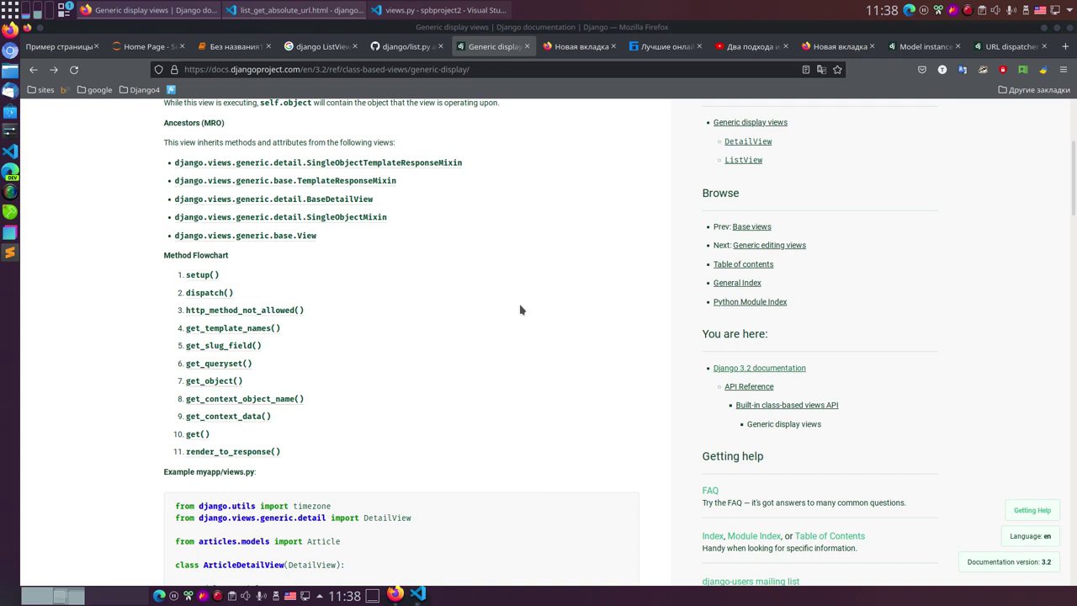
- Search the web for "django-brackes" in a new tab and view the mixin list in the Django Braces documentation on Read the Docs
click(1065, 47)
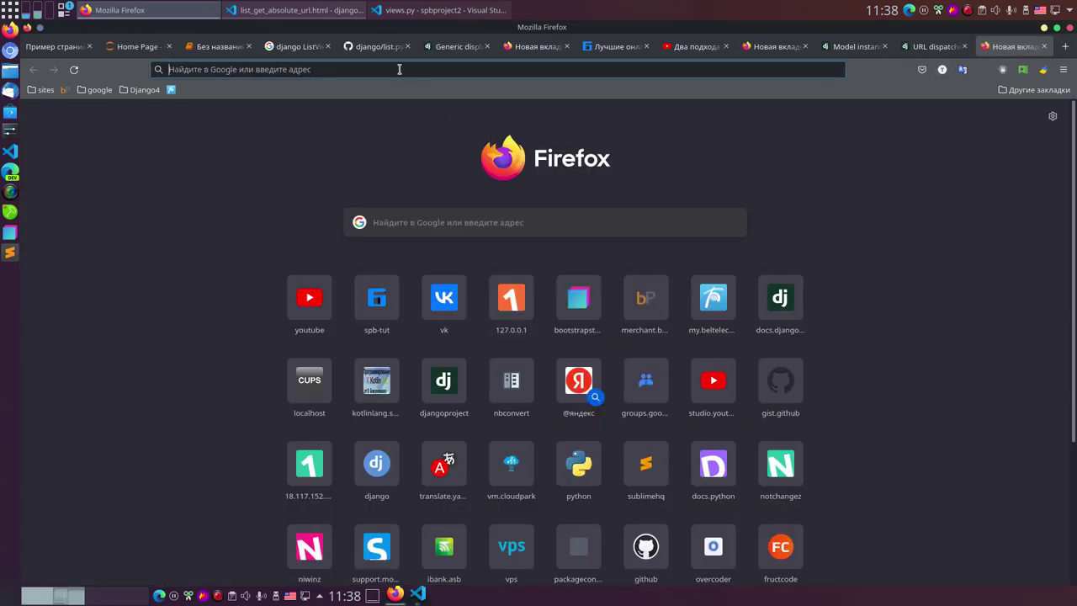
click(400, 69)
text(djan)
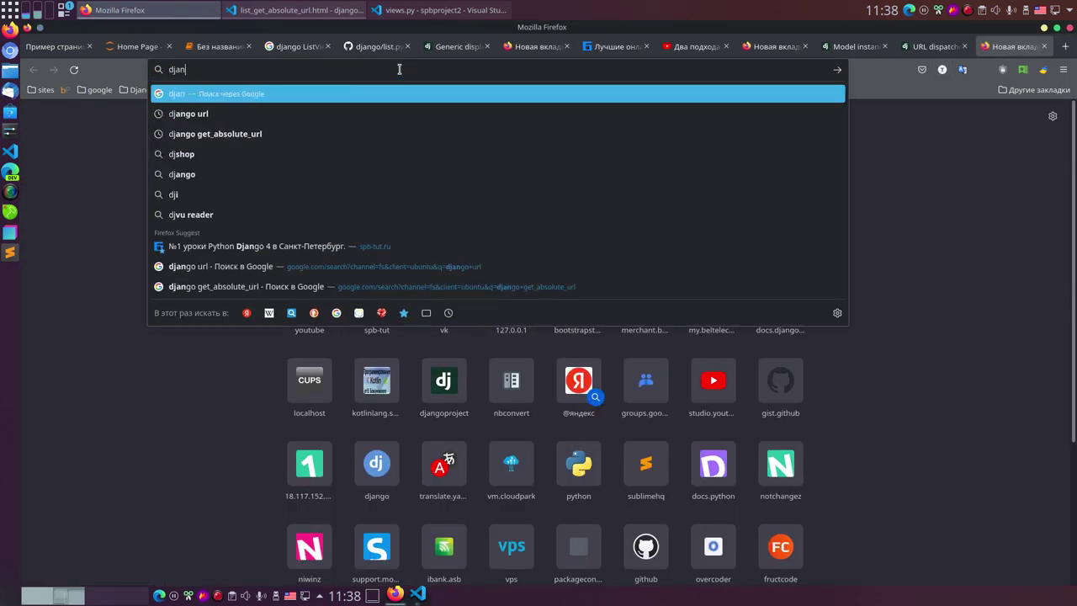
text(go-b)
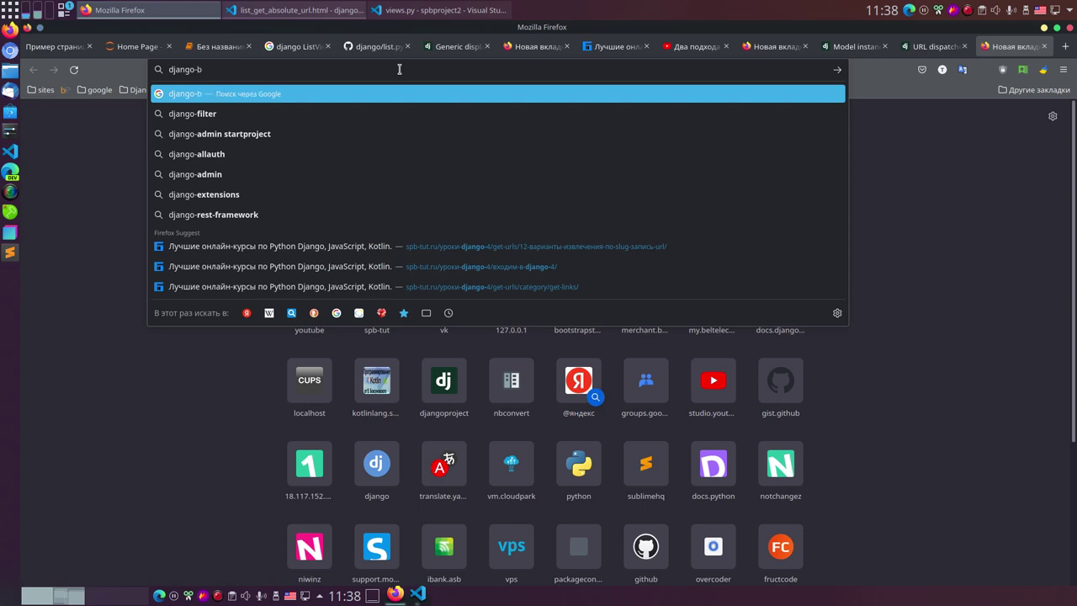
text(rackes)
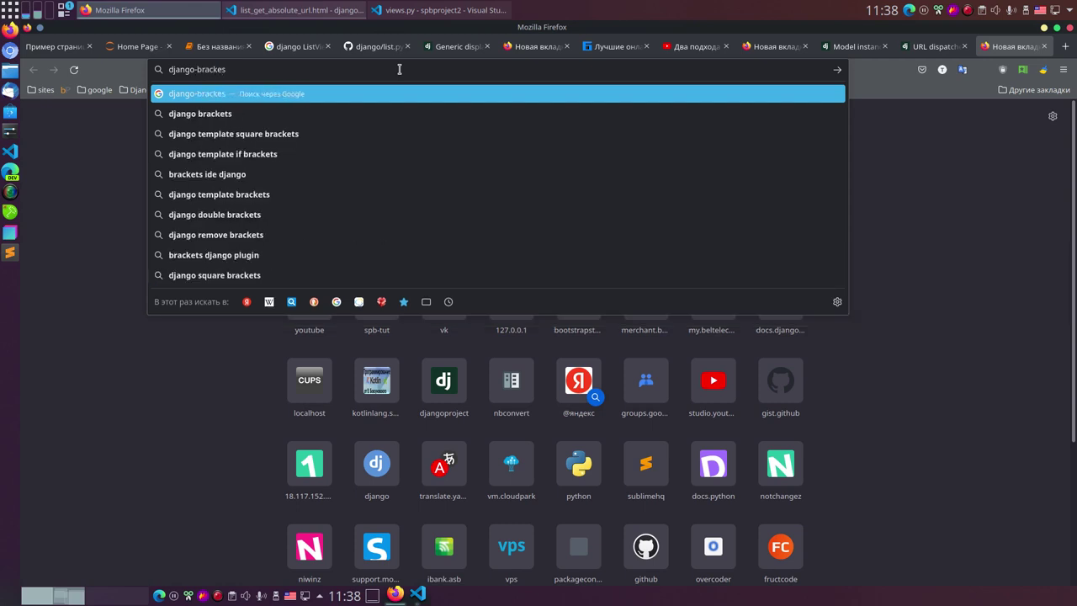
key(Return)
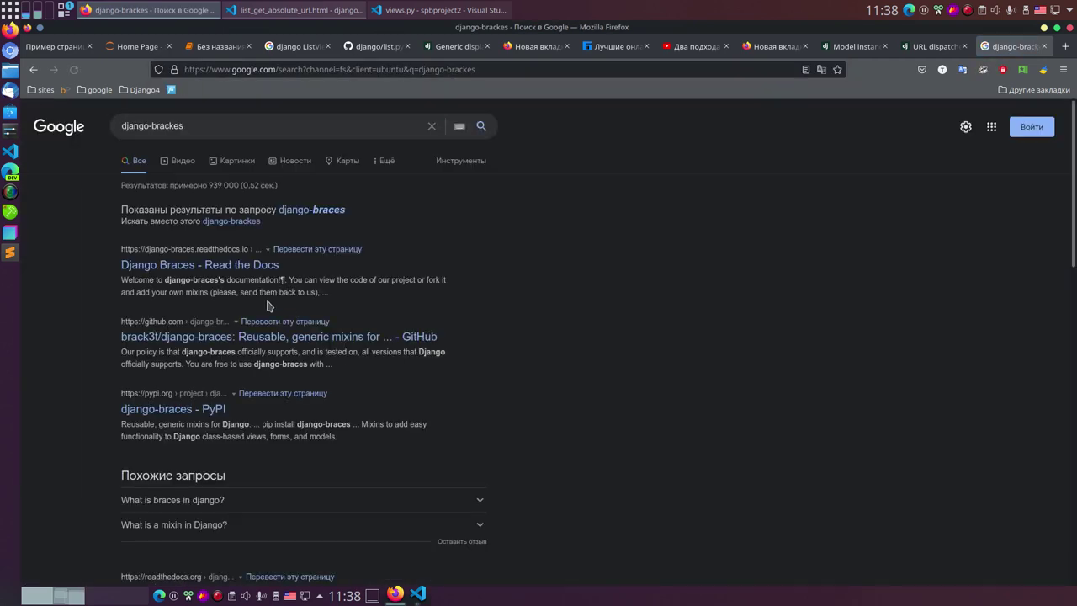
click(209, 266)
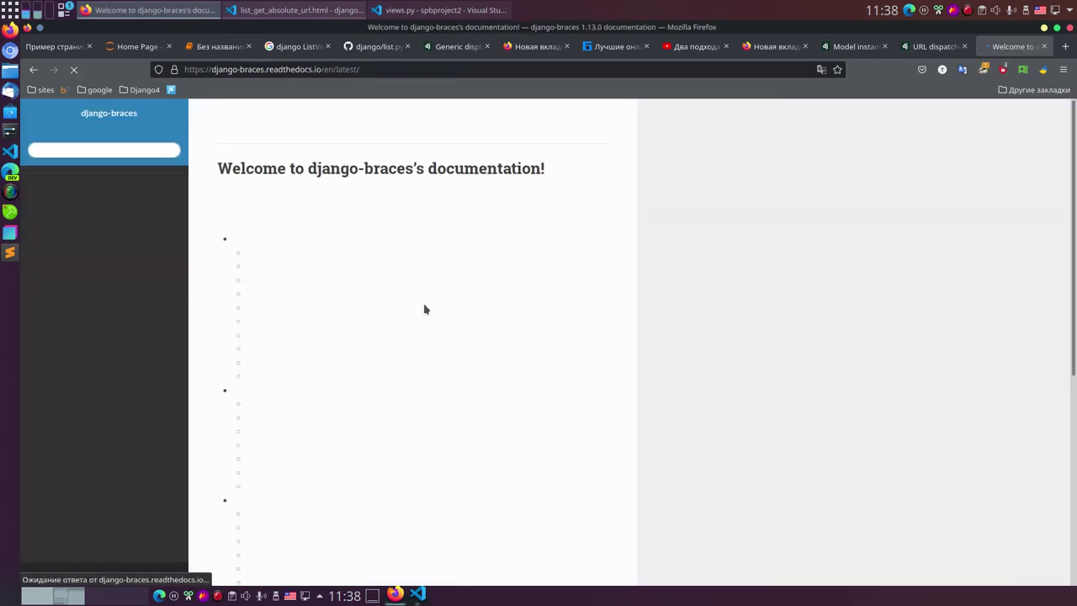
scroll(455, 290, down, 2)
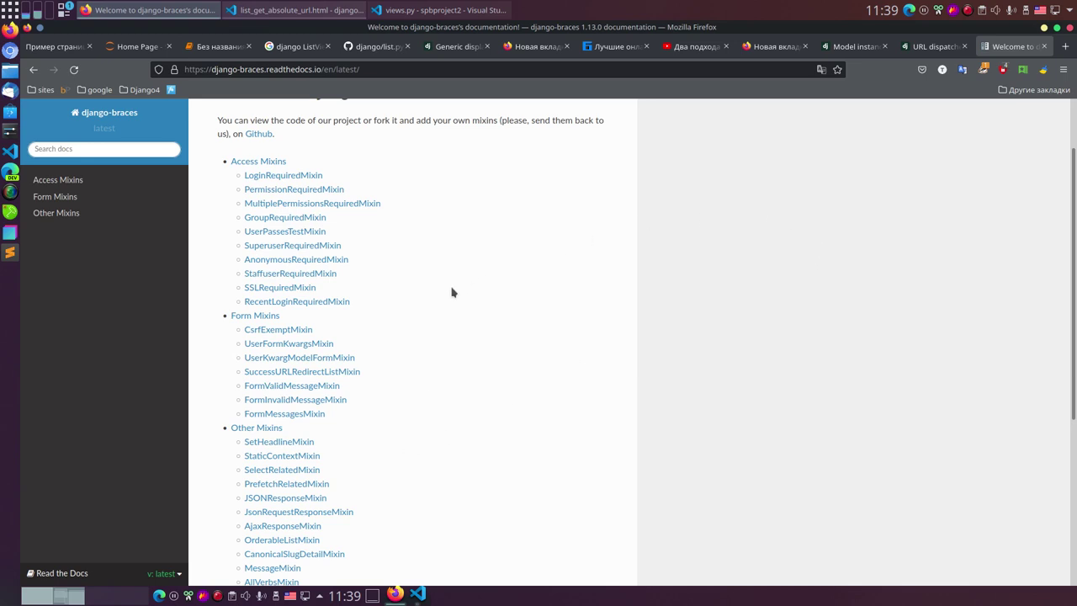
- Return to the "Без названия1" notebook and highlight "Модели." and "URL." in the course outline, then clear the selection
click(457, 48)
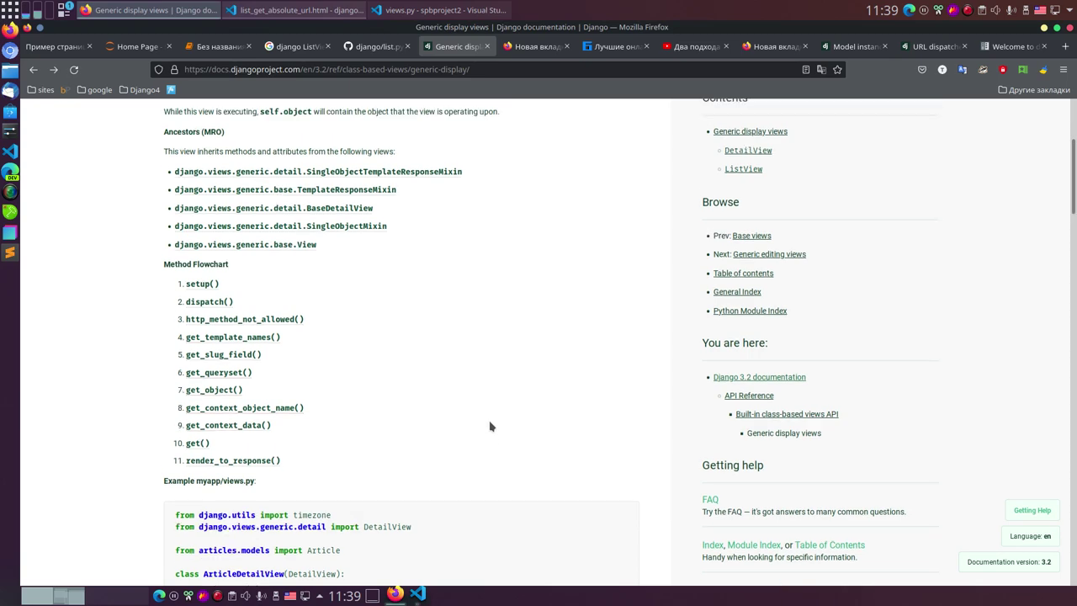
scroll(491, 427, up, 1)
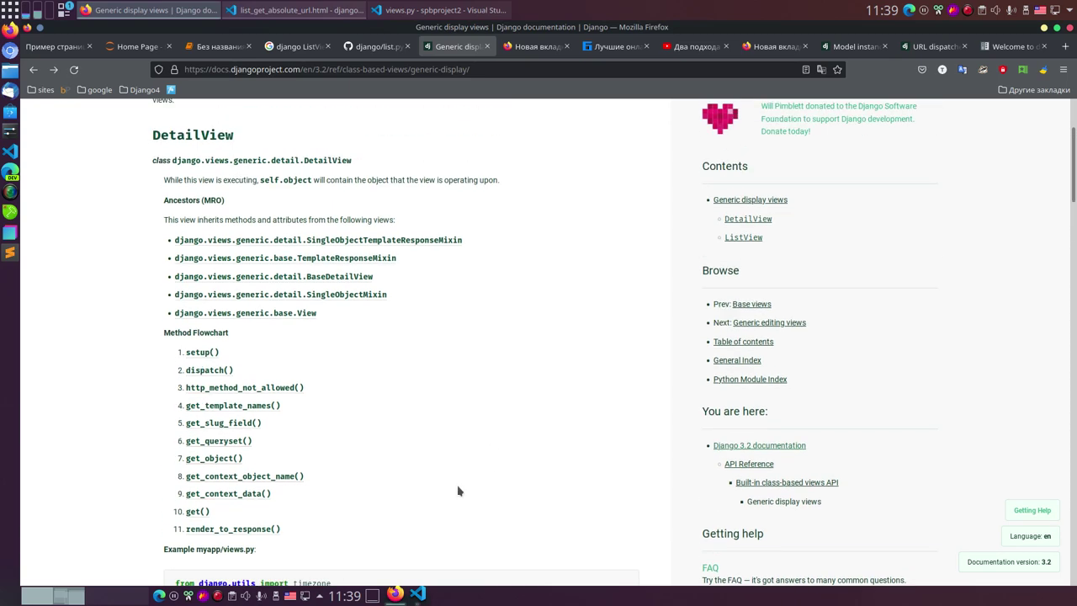
click(218, 48)
click(555, 317)
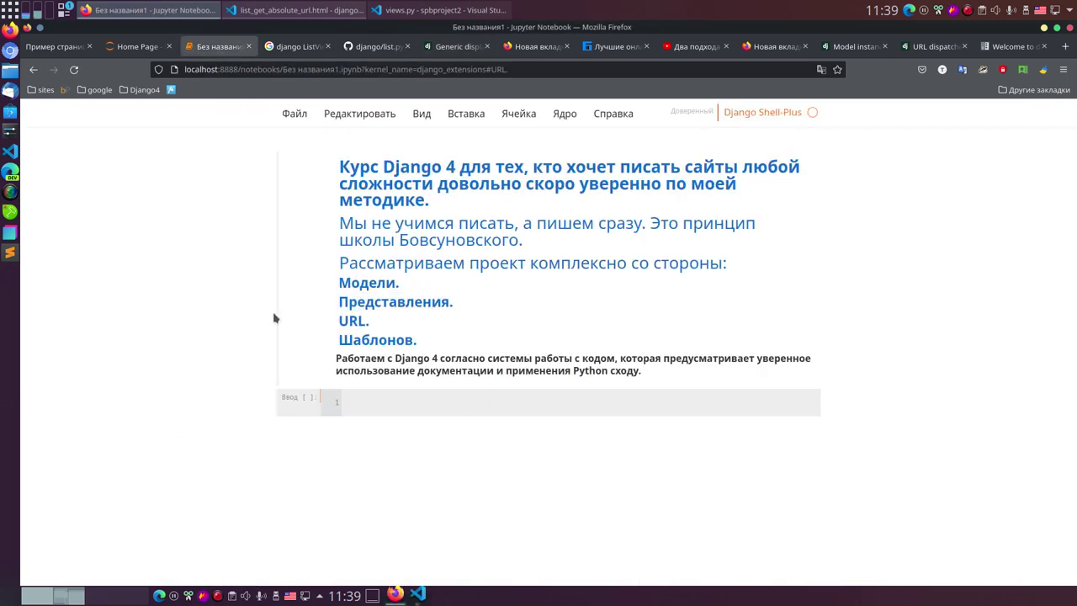
drag(338, 283, 395, 285)
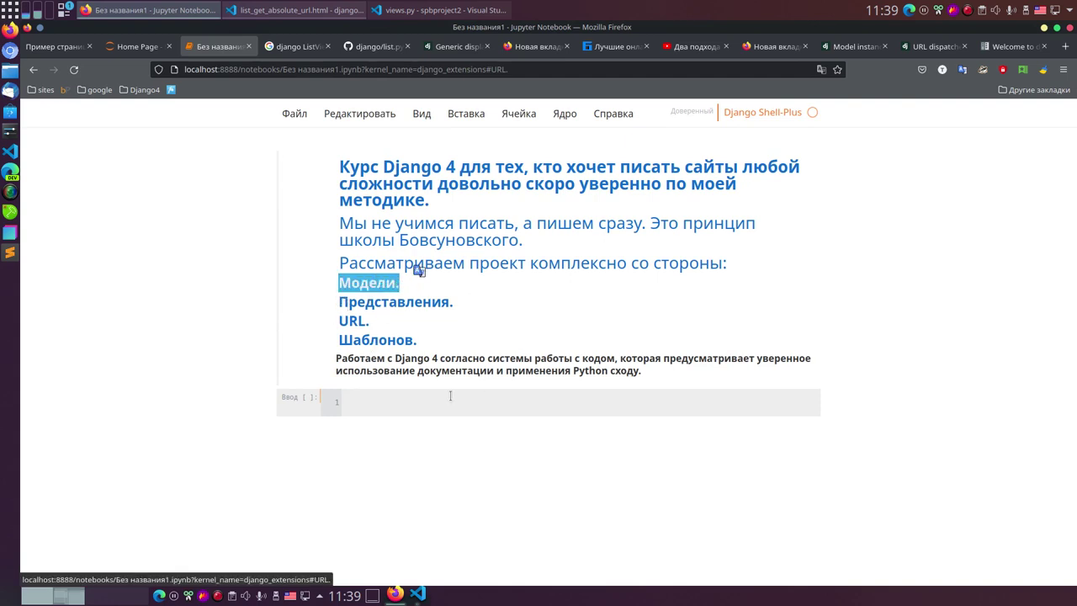
click(341, 319)
drag(341, 320, 361, 283)
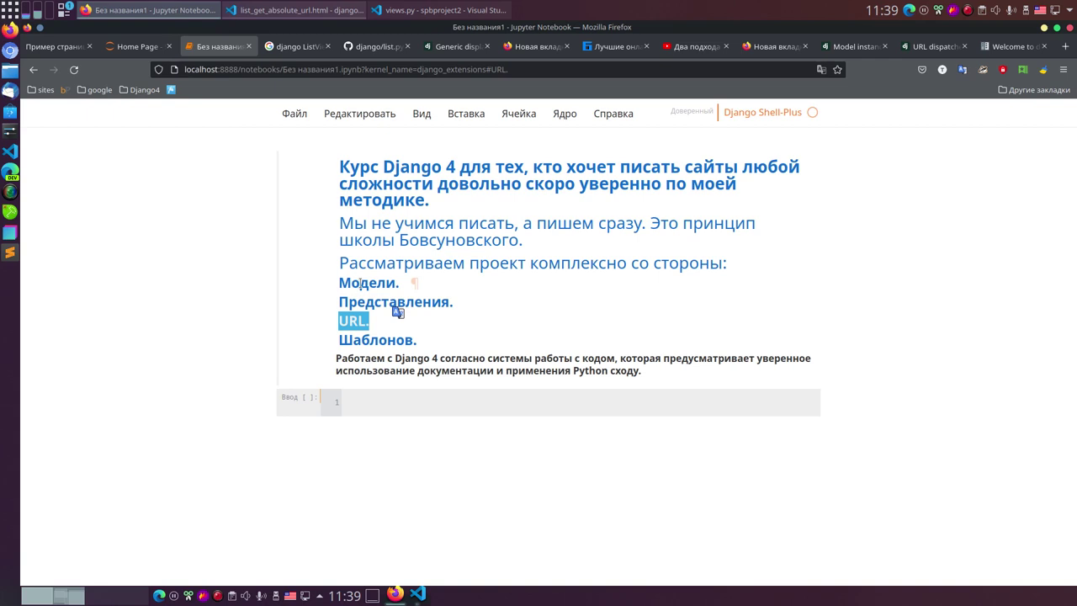
drag(360, 283, 317, 310)
click(461, 403)
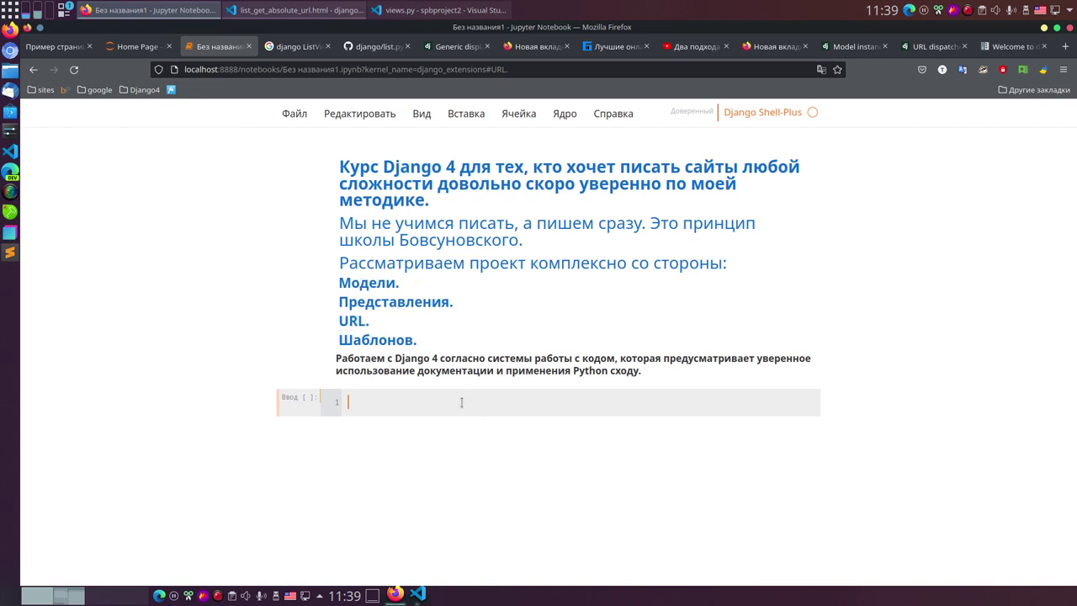
key(Escape)
click(478, 334)
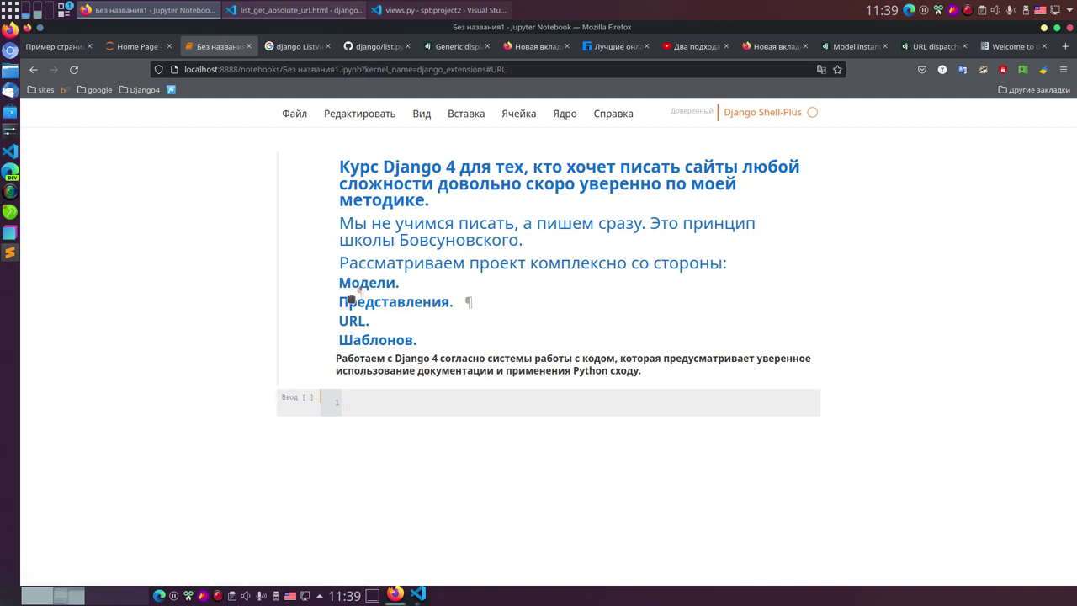
- Return to the Generic display views page and open the get_queryset() link from the DetailView method flowchart in a new tab
click(607, 48)
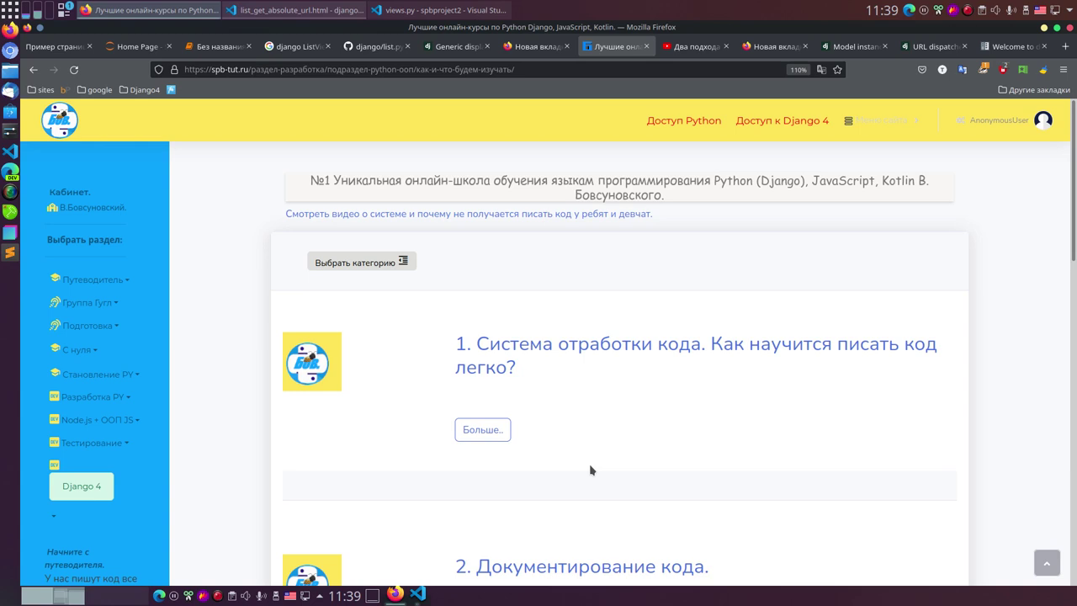
click(850, 48)
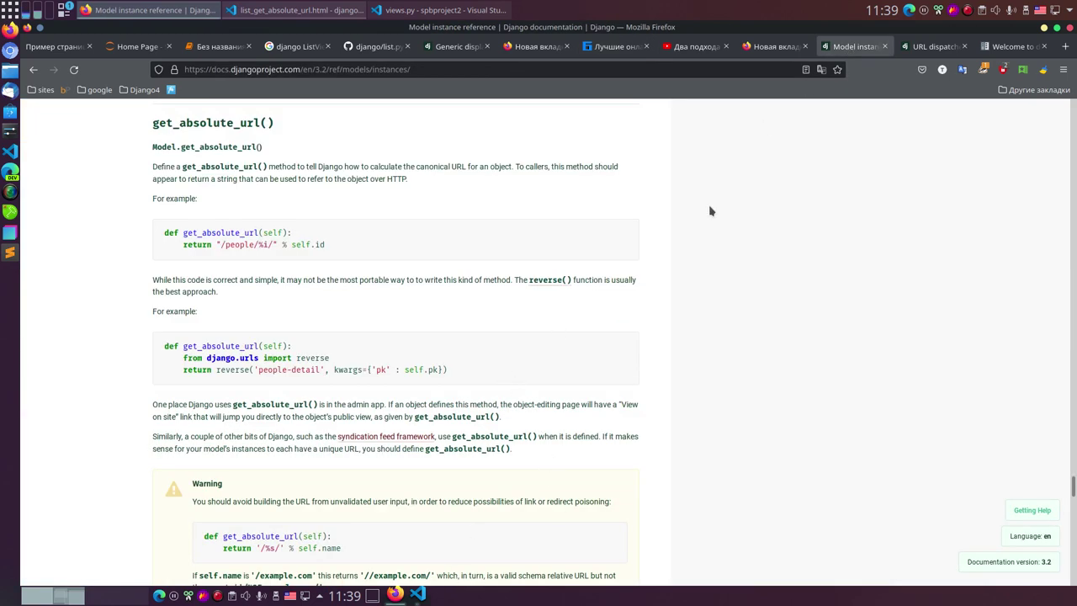
click(454, 46)
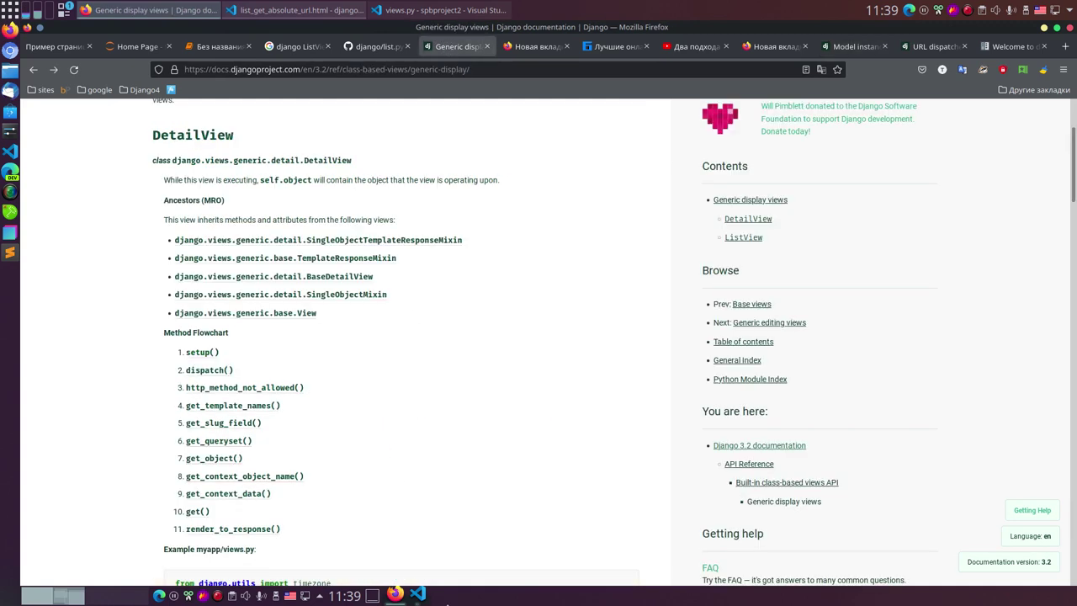
right_click(211, 446)
click(295, 266)
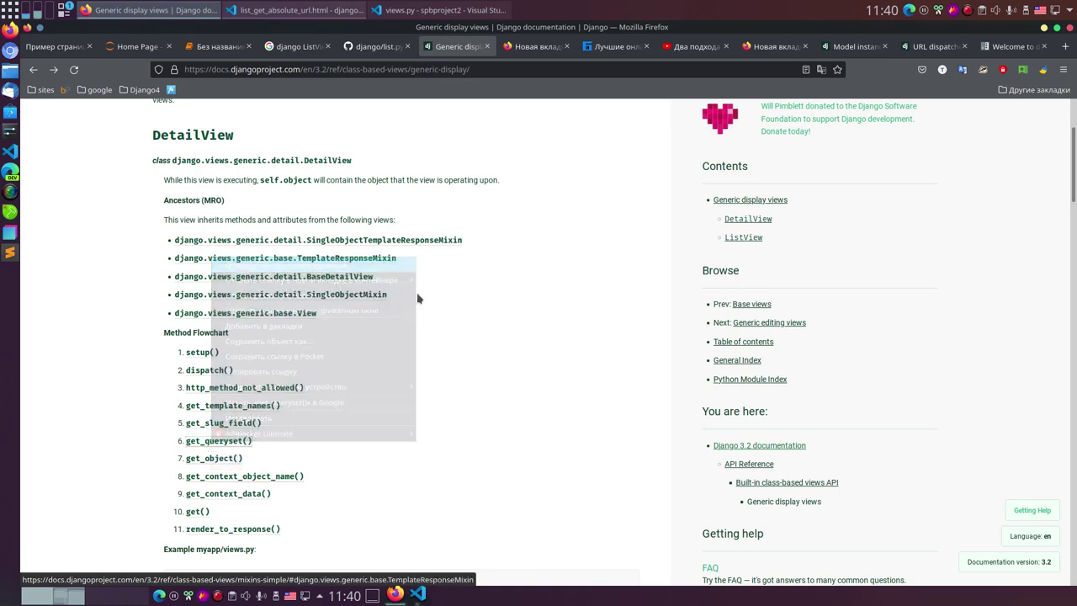
- Compare the get_queryset() entry in the DetailView flowchart with its description on the Single object mixins page
click(505, 47)
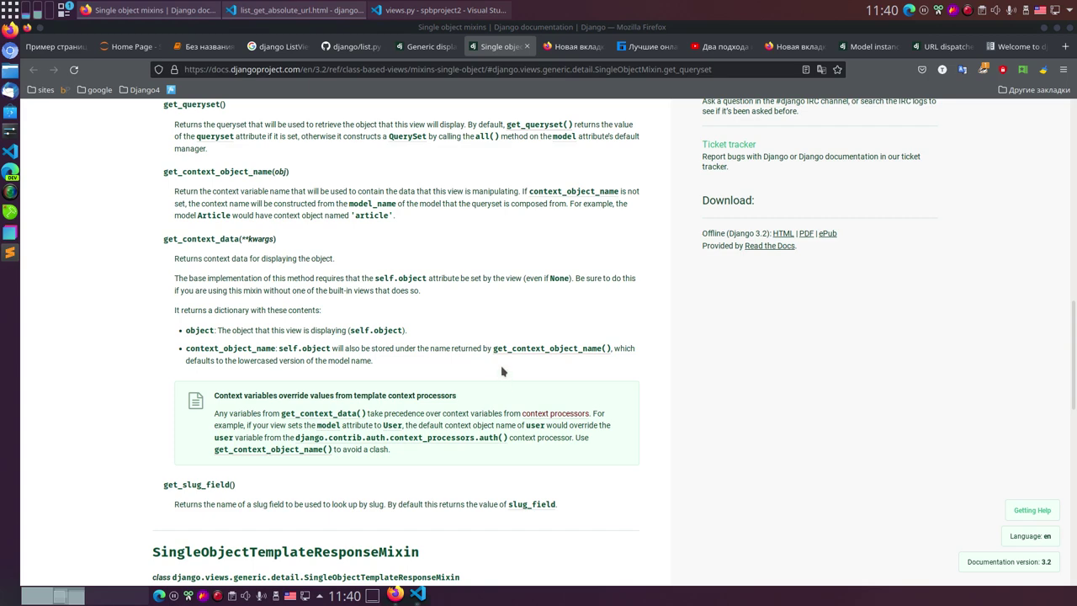
click(429, 47)
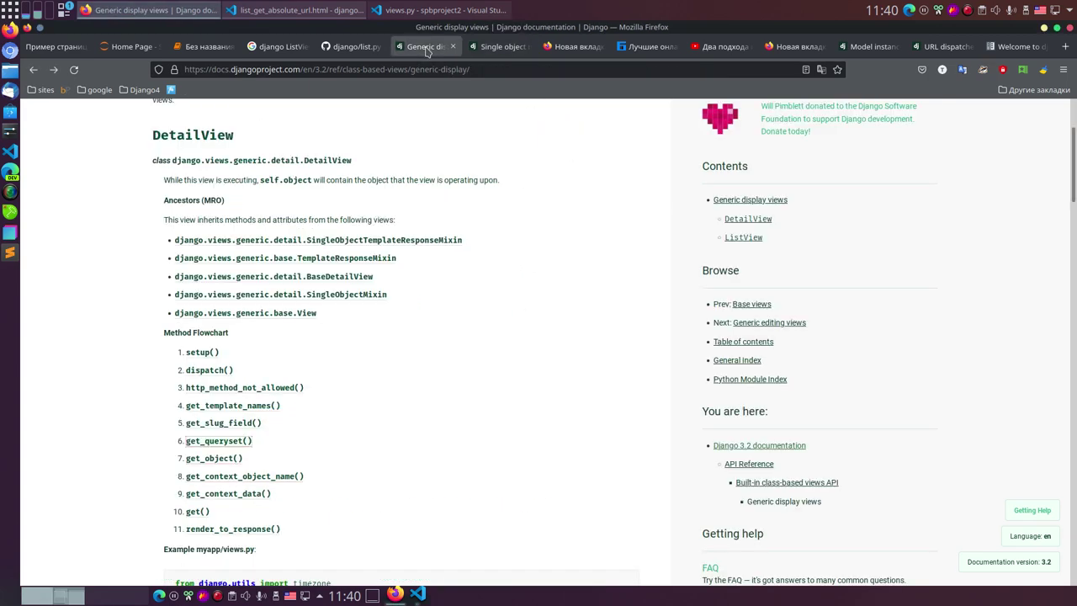
click(219, 443)
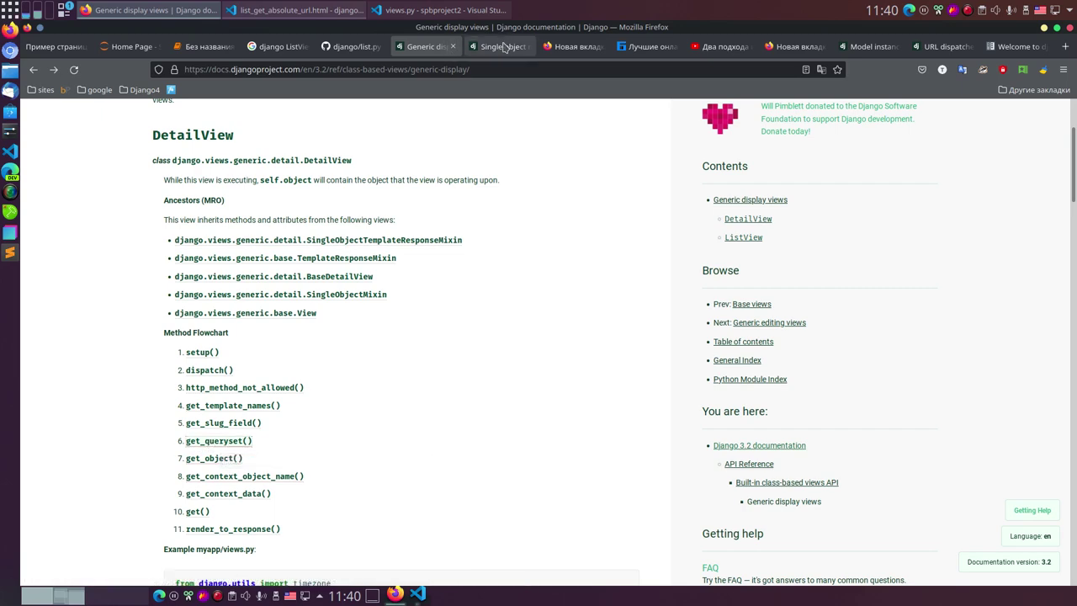
scroll(351, 355, up, 2)
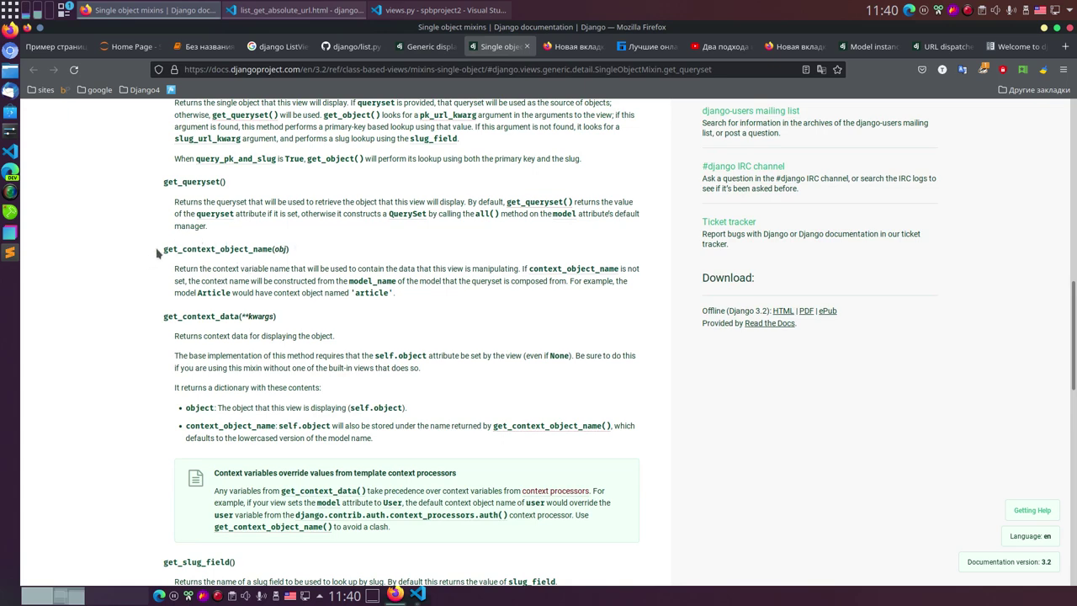
- Compare the get_context_object_name() and get_slug_field() descriptions on the Single object mixins page with the DetailView method flowchart on the Generic display views page
click(219, 250)
scroll(323, 355, down, 2)
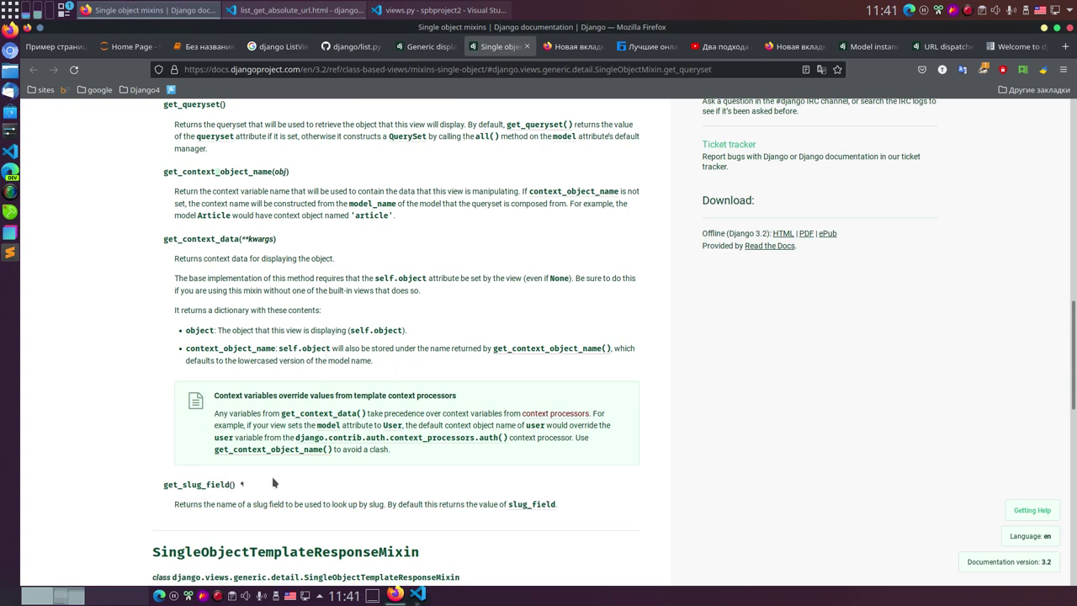
click(427, 48)
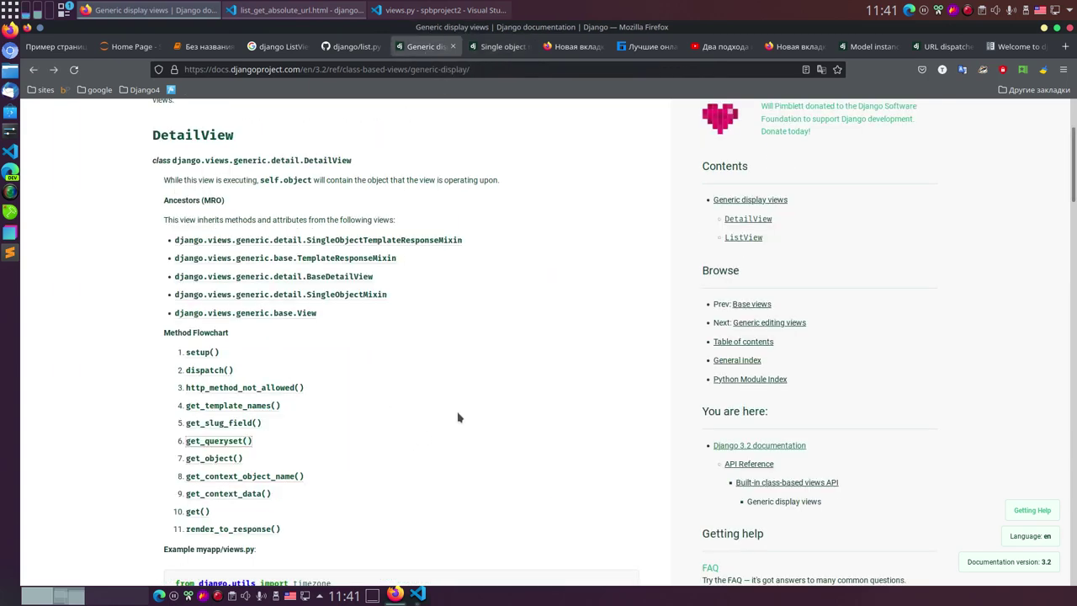
scroll(458, 417, down, 2)
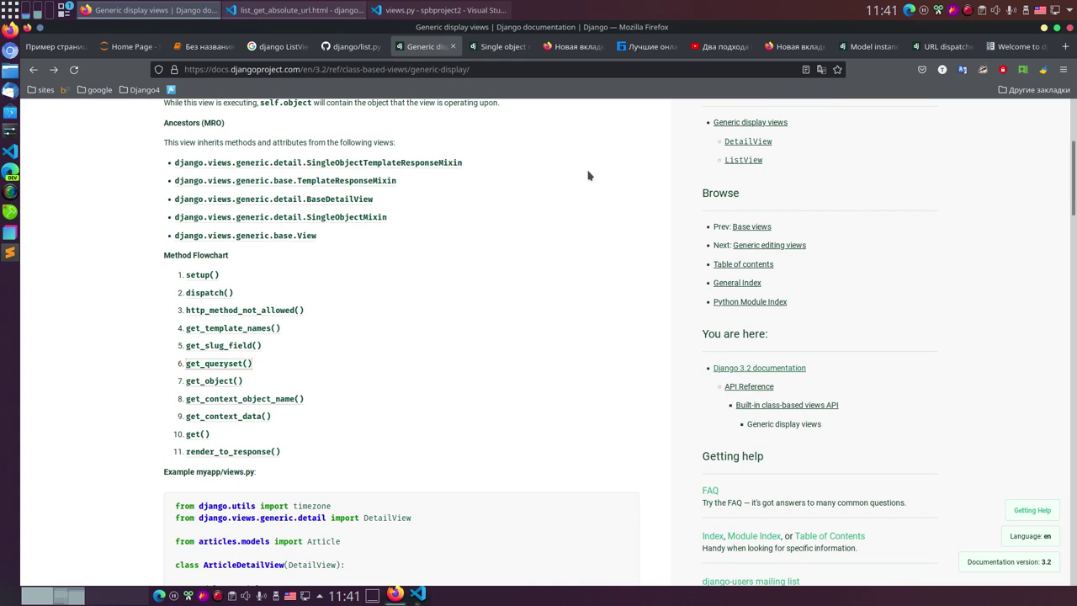
click(645, 51)
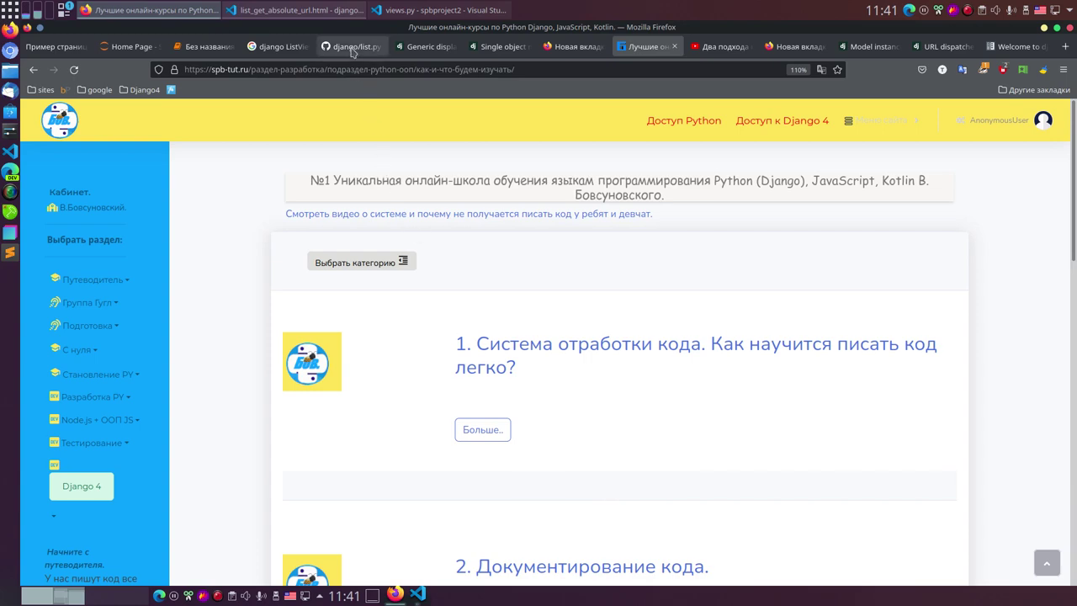
click(503, 48)
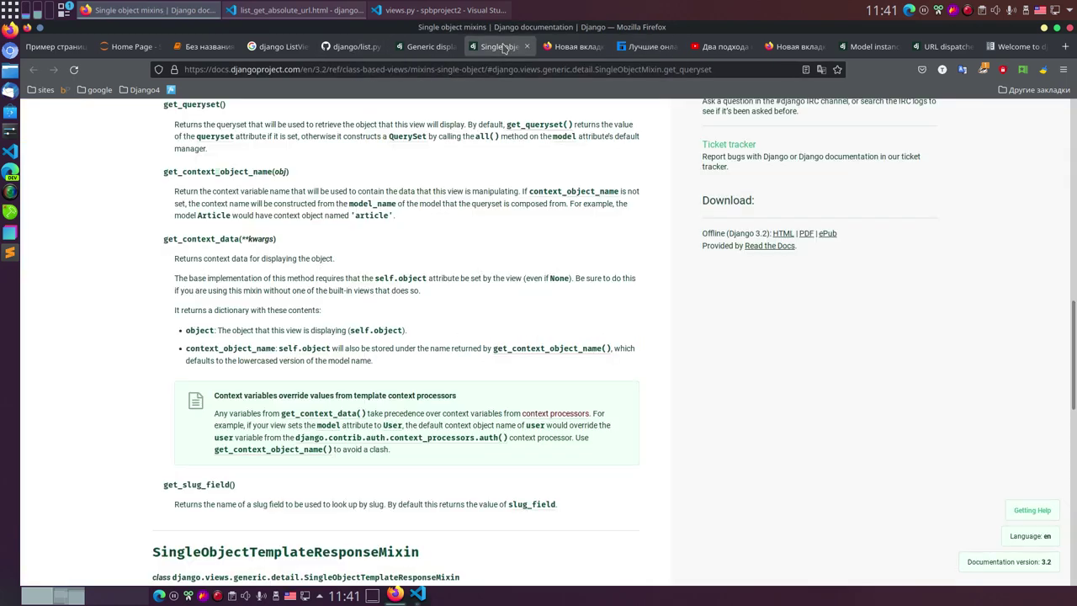
click(425, 48)
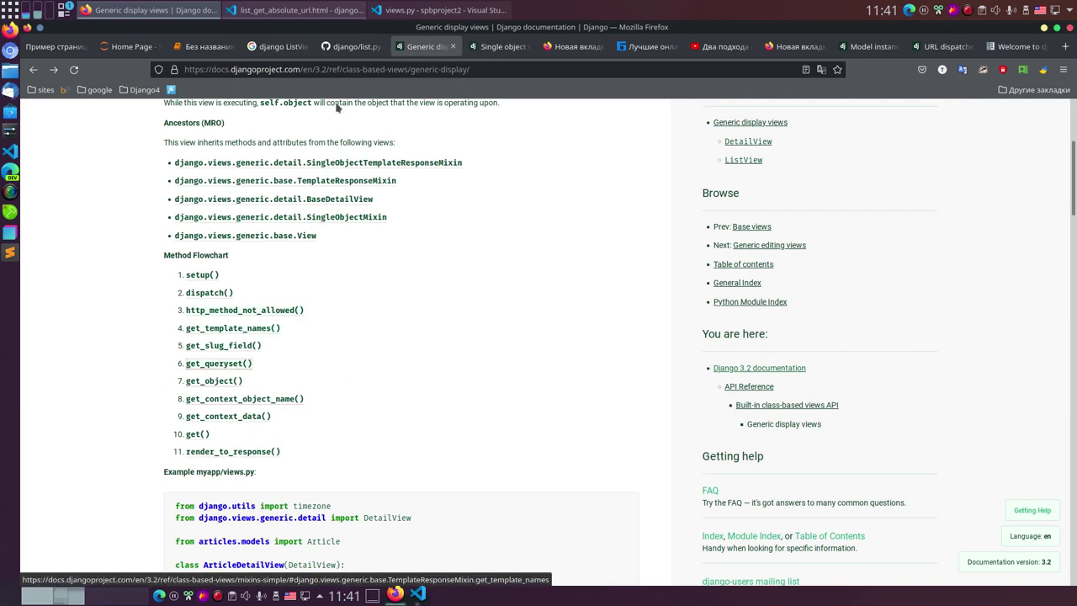
- Return to the "Без названия1" notebook, highlight "Представления." and then the whole list from "Модели." to "Шаблонов.", and clear the selection
click(198, 47)
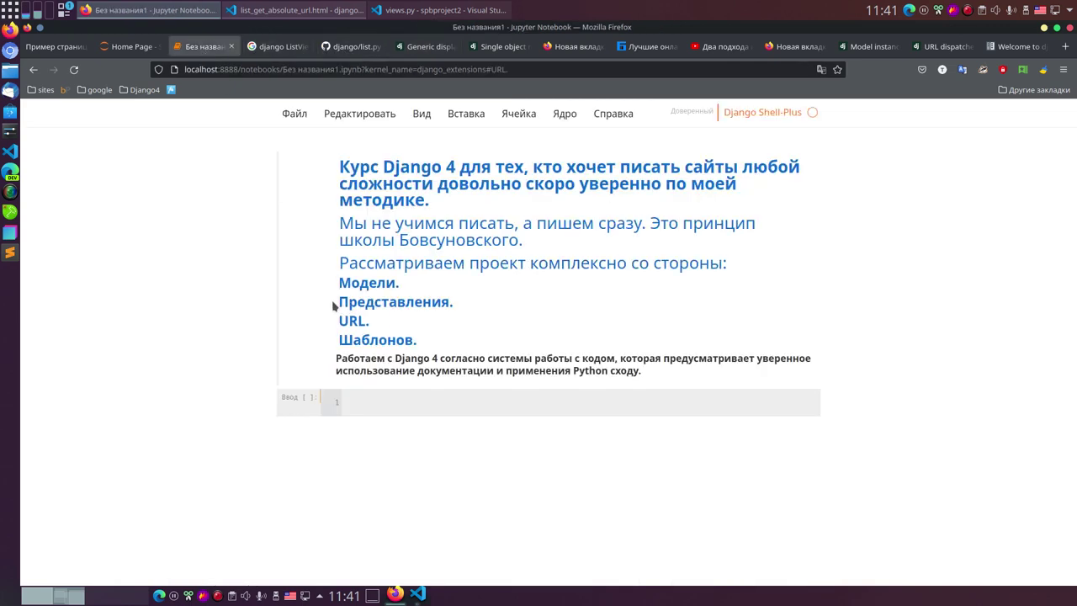
drag(333, 305, 461, 306)
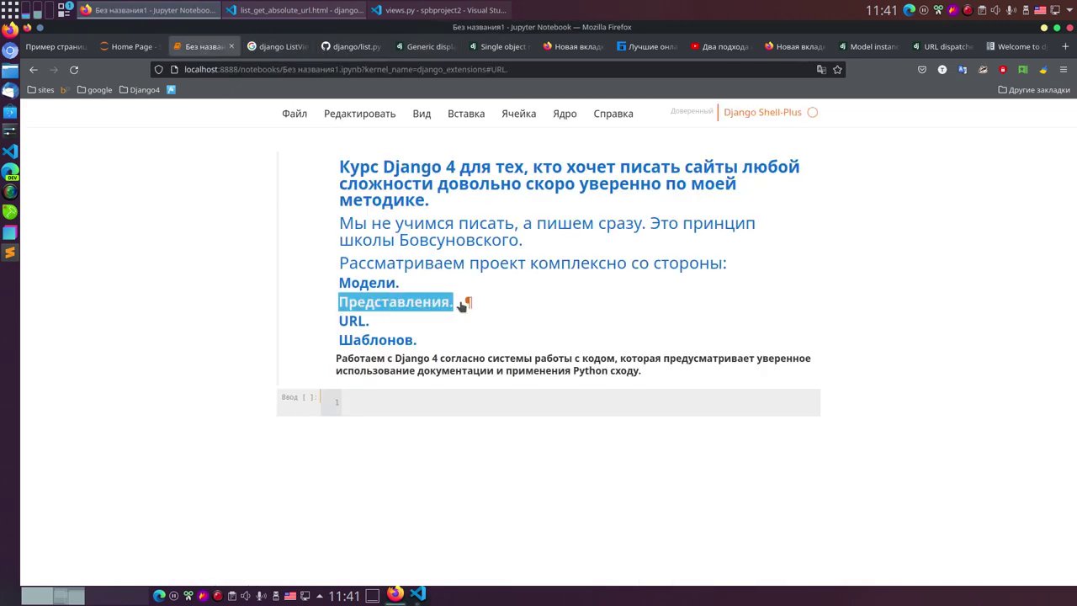
click(334, 283)
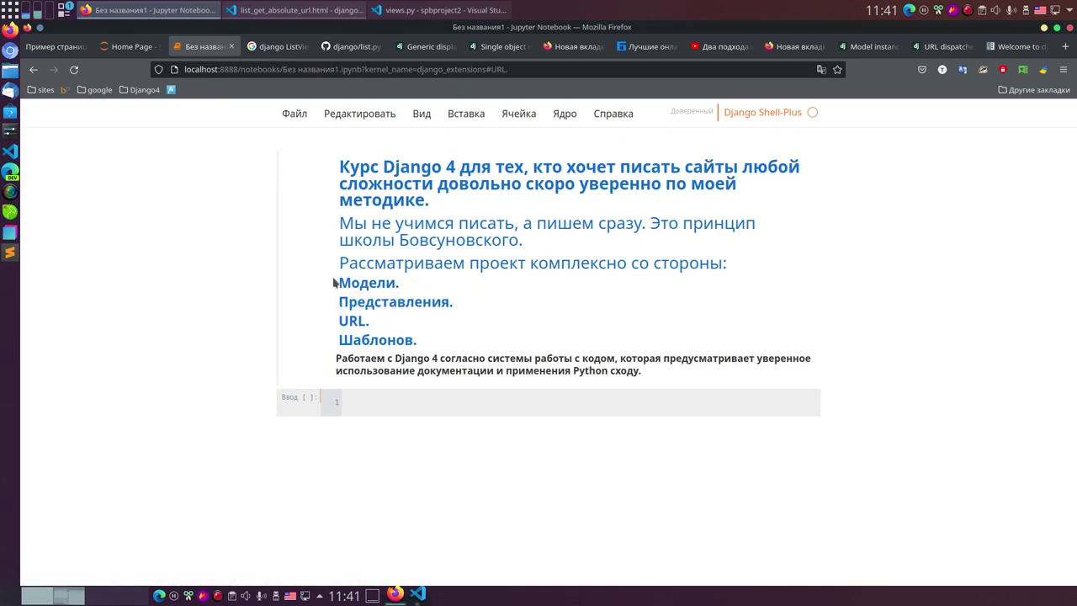
drag(340, 282, 432, 340)
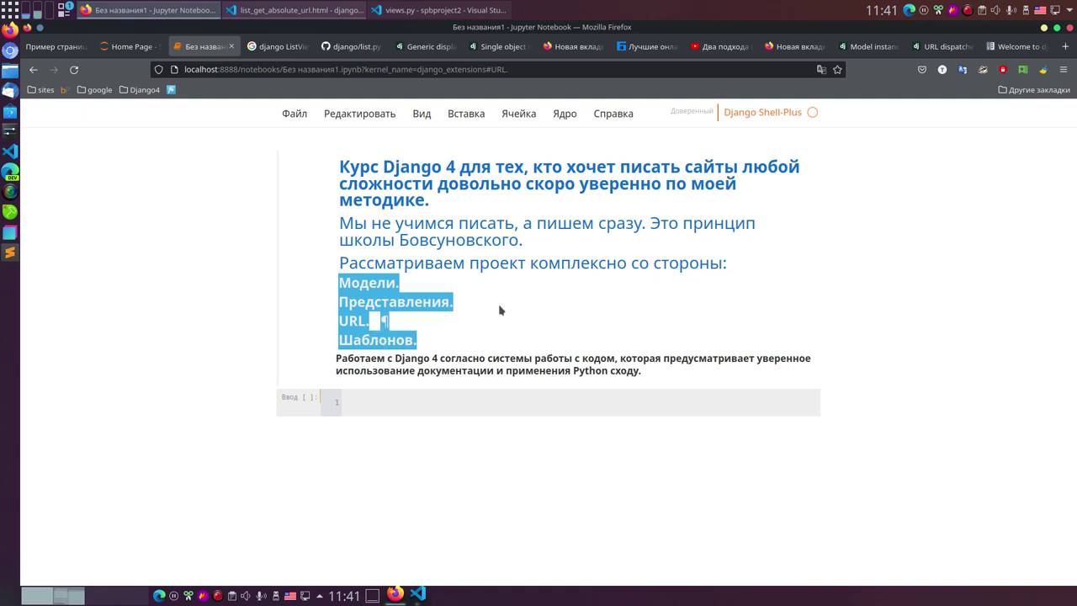
click(524, 314)
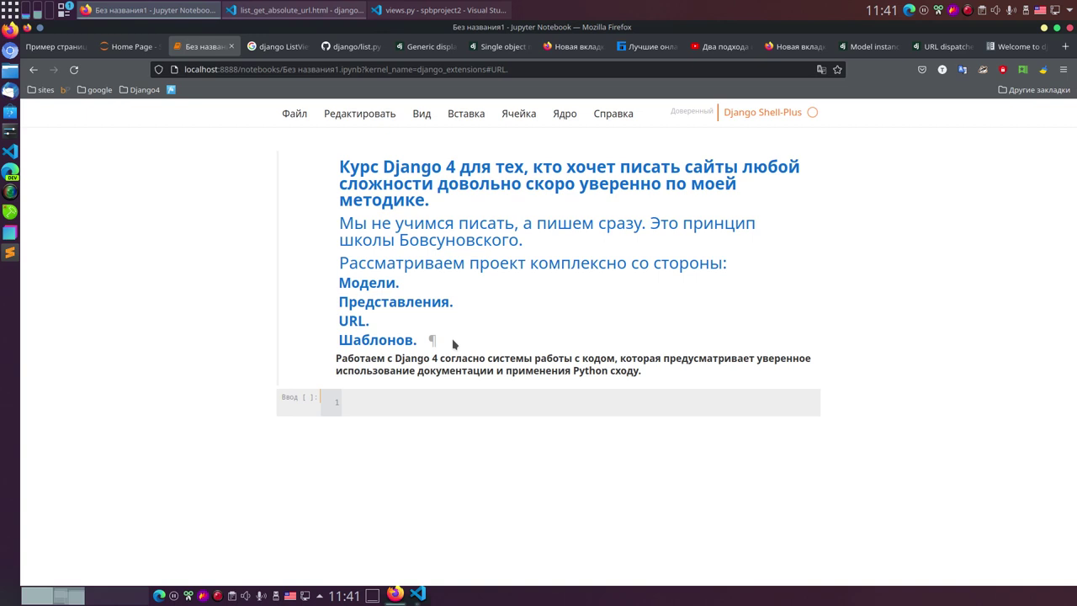
- Highlight "Представления.", "Модели." and "Шаблонов." one after another in the notebook's course outline
drag(339, 302, 465, 301)
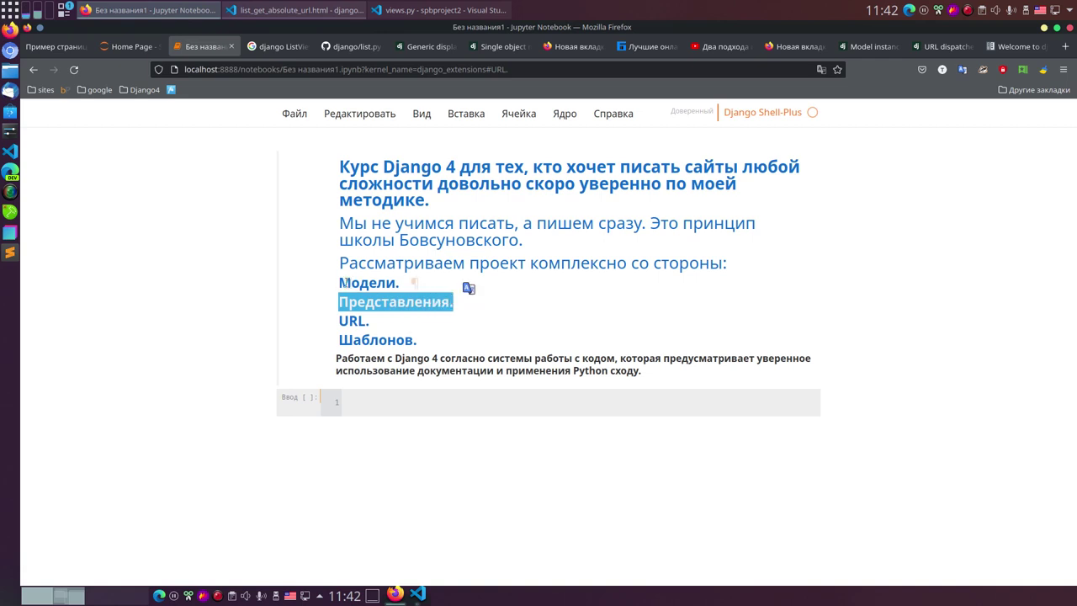
drag(341, 282, 401, 283)
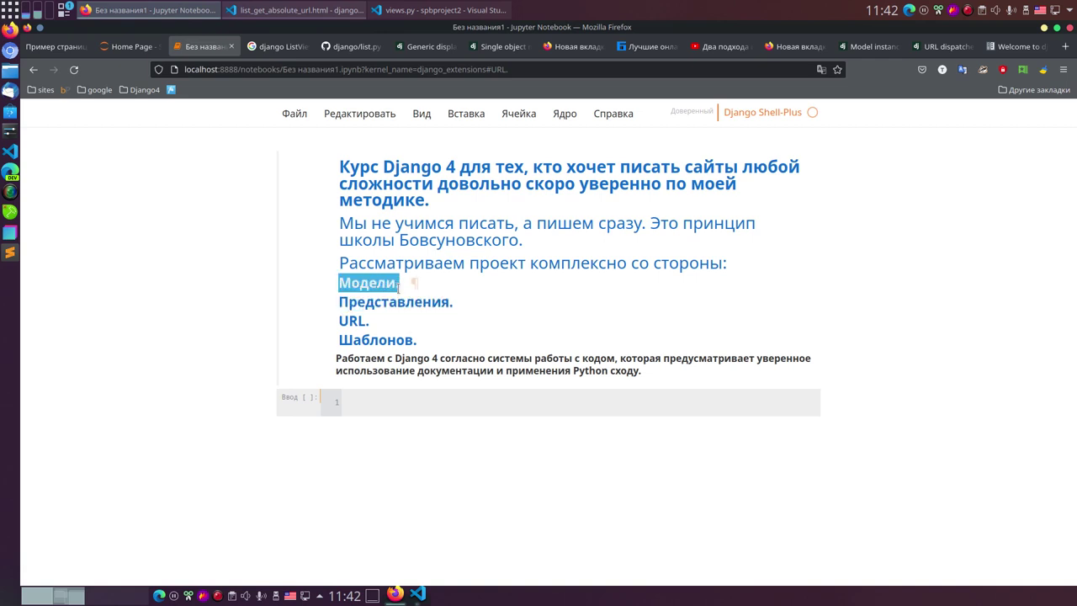
click(342, 339)
drag(342, 339, 421, 340)
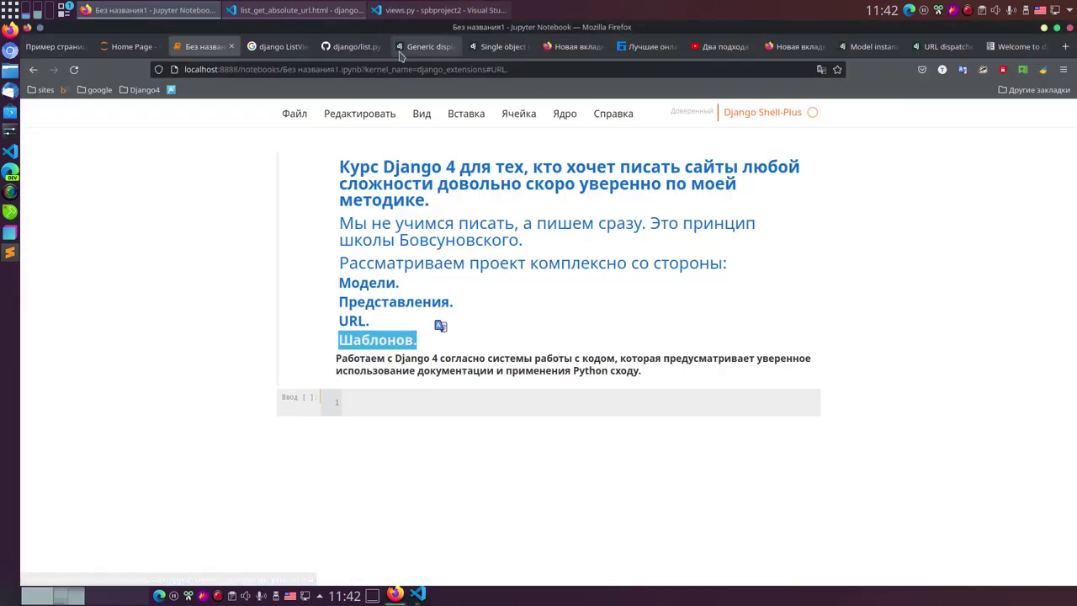
- Return to the Generic display views page and highlight the get_context_data() method in the DetailView example for myapp/views.py
click(414, 49)
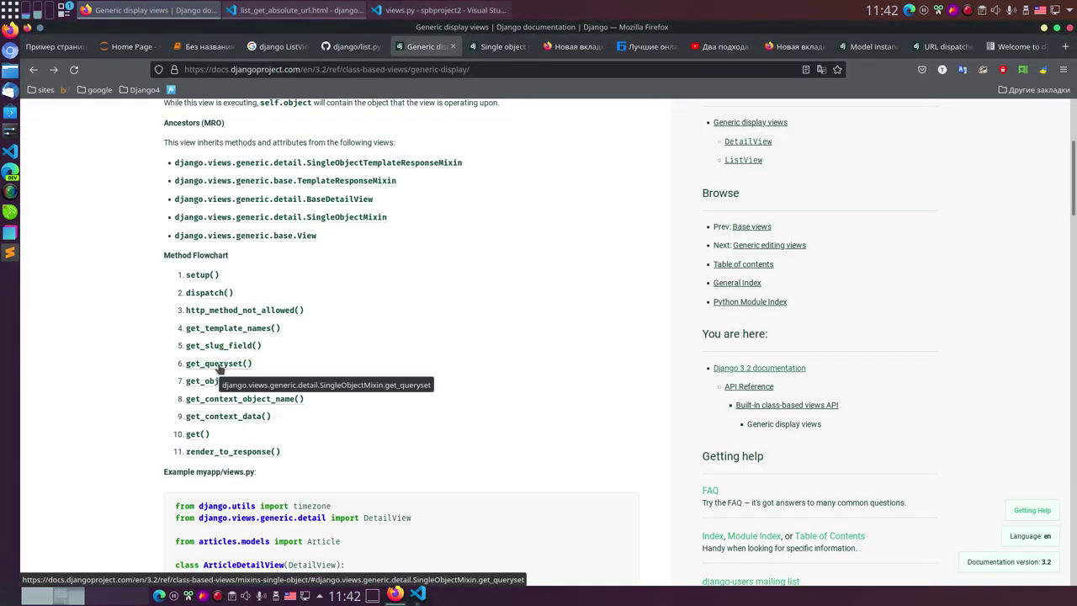
scroll(372, 331, down, 5)
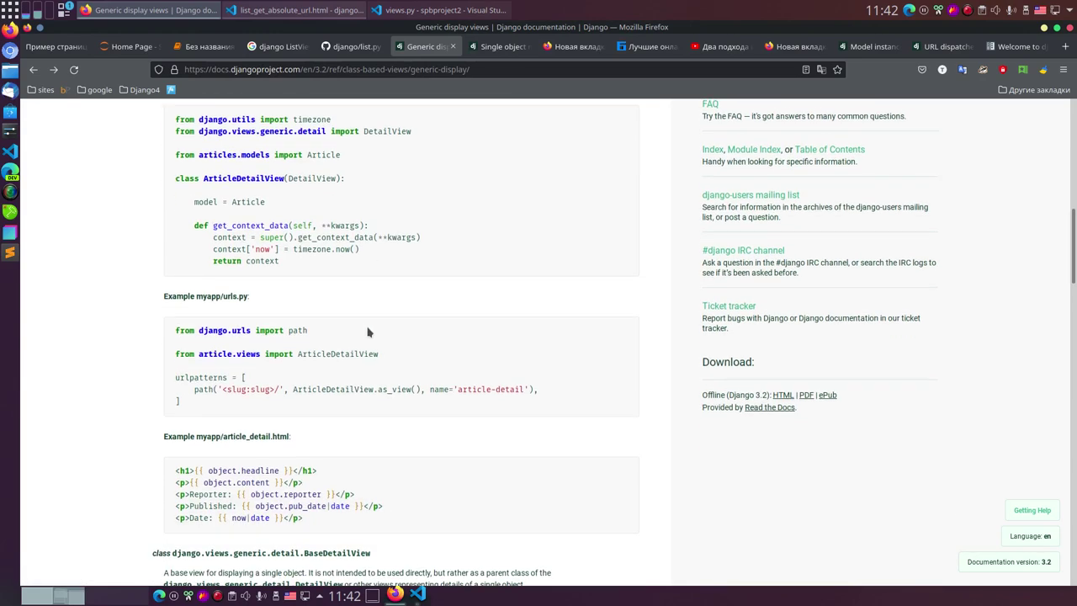
scroll(367, 333, up, 3)
scroll(365, 329, down, 3)
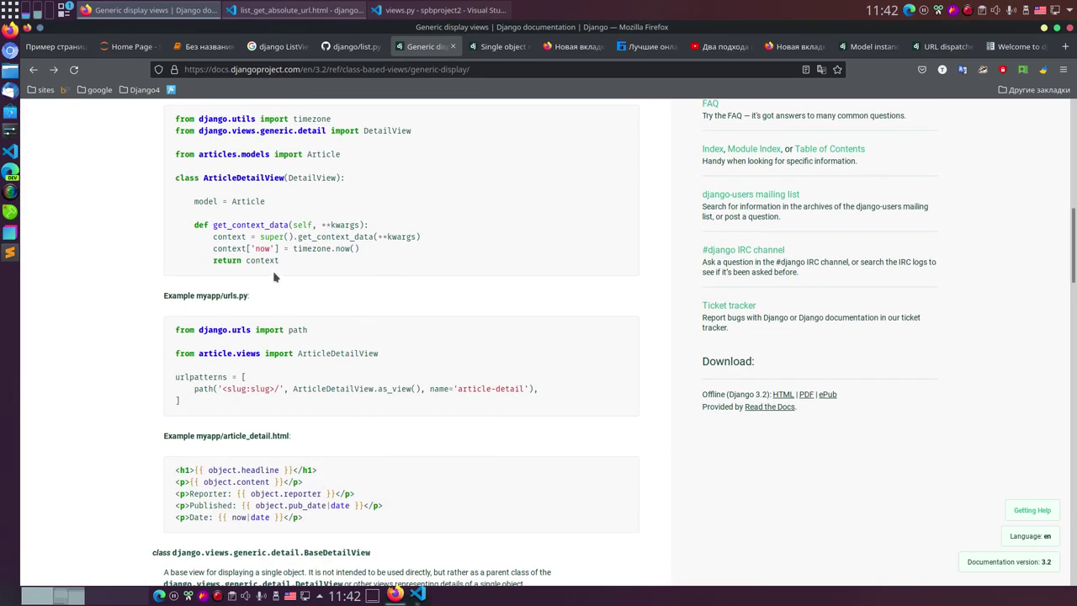
drag(190, 225, 330, 276)
scroll(386, 281, down, 2)
scroll(385, 281, up, 8)
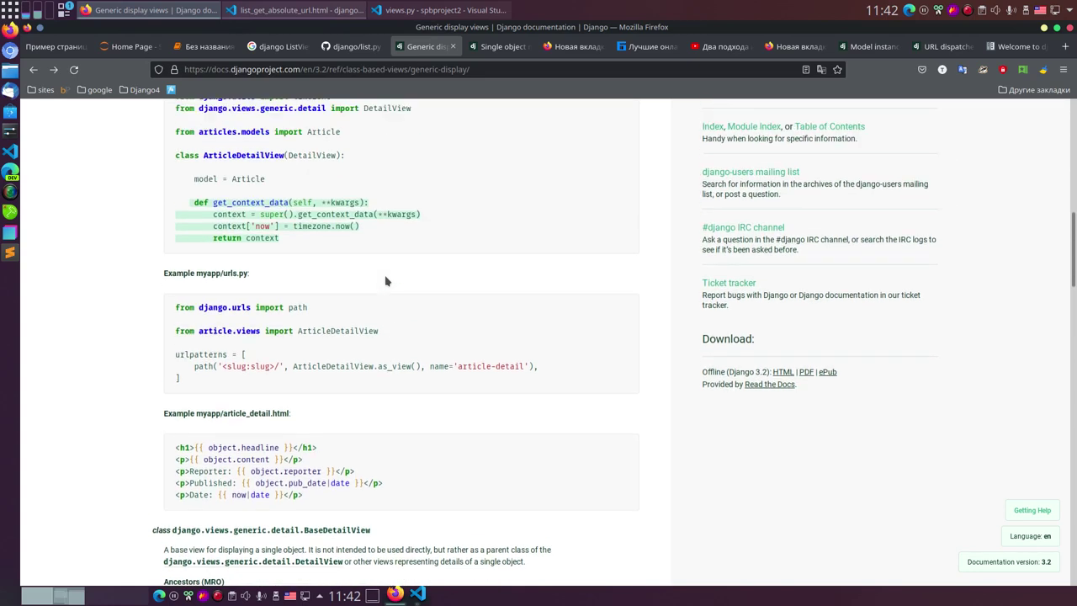
- Go back to the "django DetailView" search results and reopen the Generic display views documentation page from them
click(33, 69)
click(220, 224)
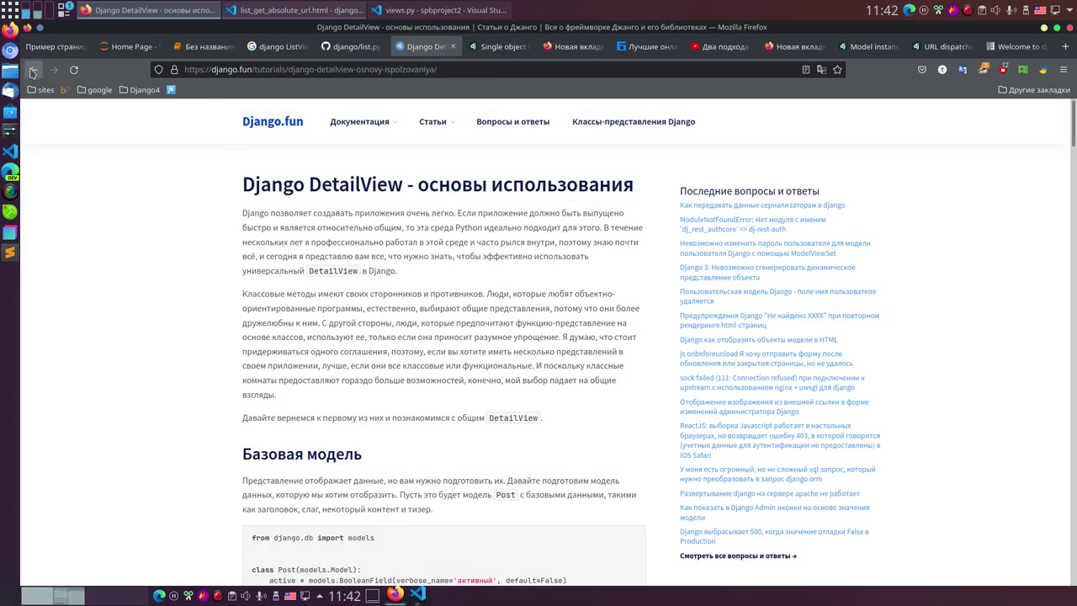
click(33, 69)
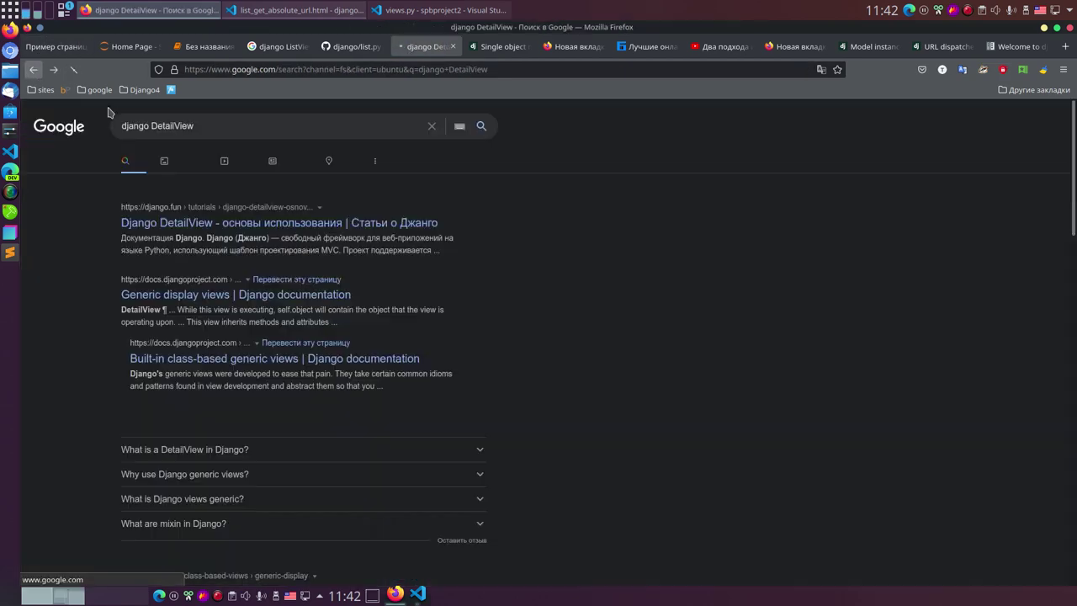
click(214, 295)
- Find the ListView example views.py on the Generic display views page, highlight its get_context_data() method, and clear the selection
scroll(291, 276, down, 10)
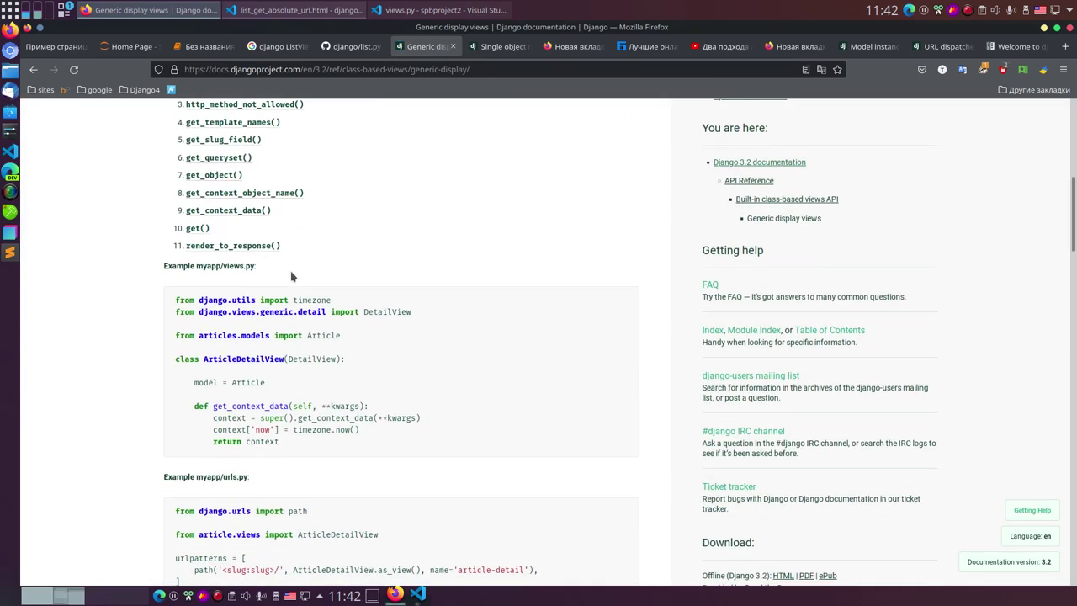
scroll(294, 274, down, 10)
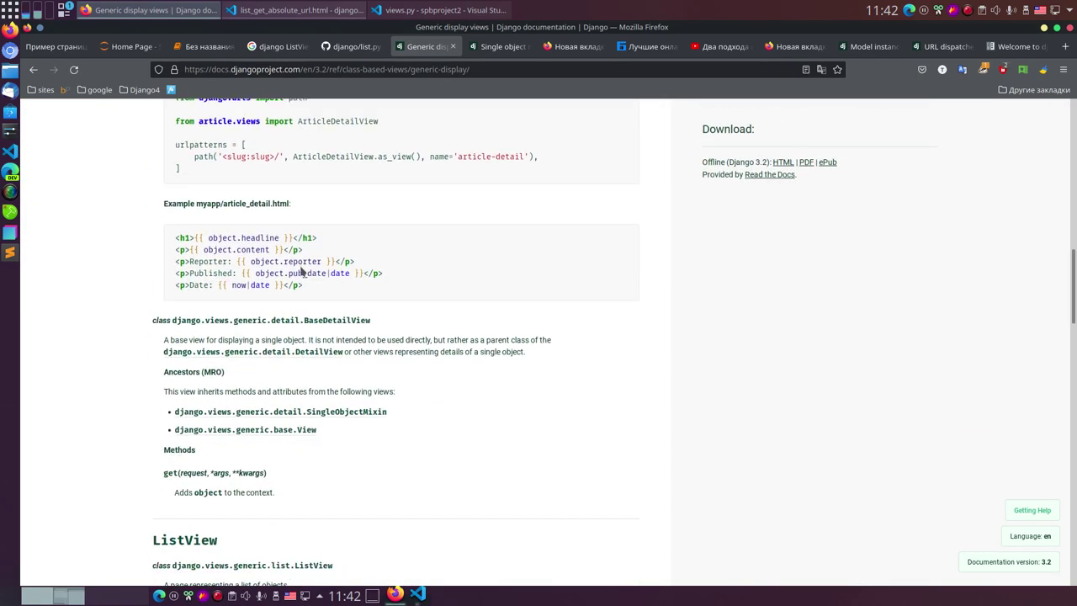
scroll(302, 271, down, 2)
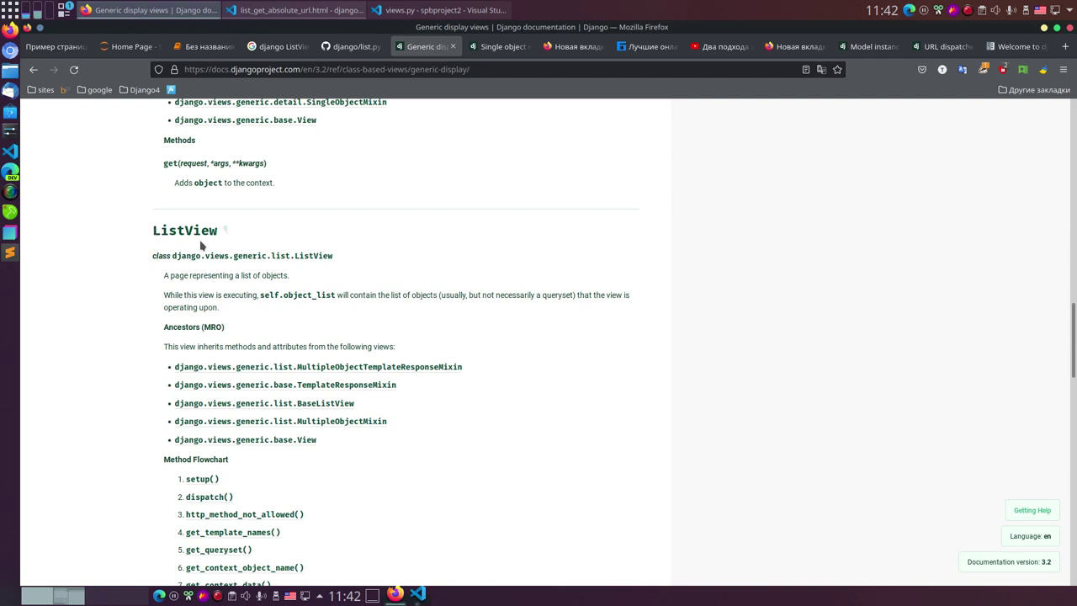
scroll(219, 303, down, 5)
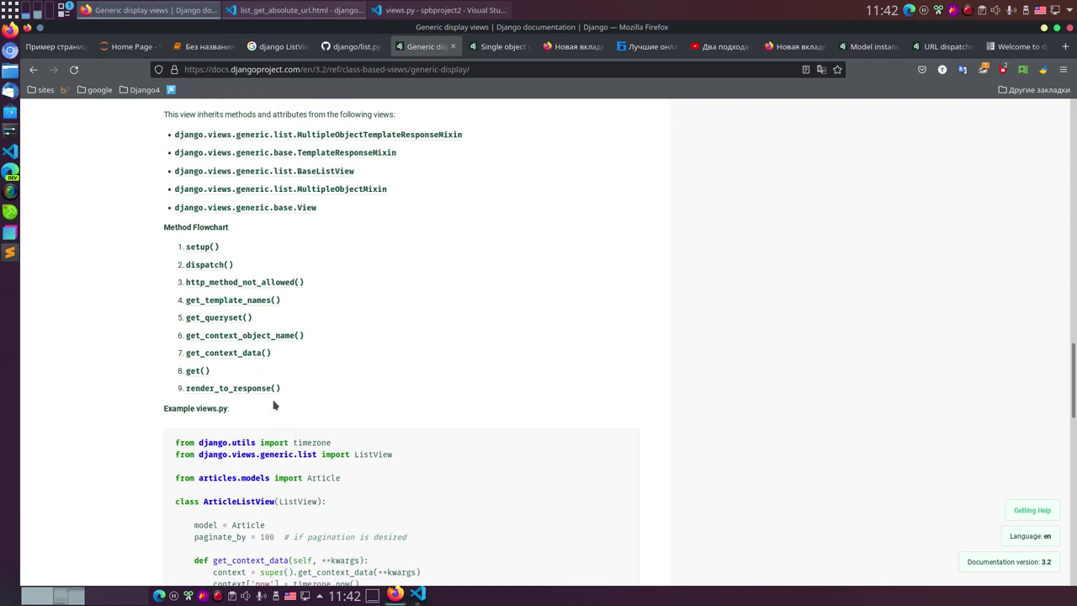
scroll(298, 340, down, 5)
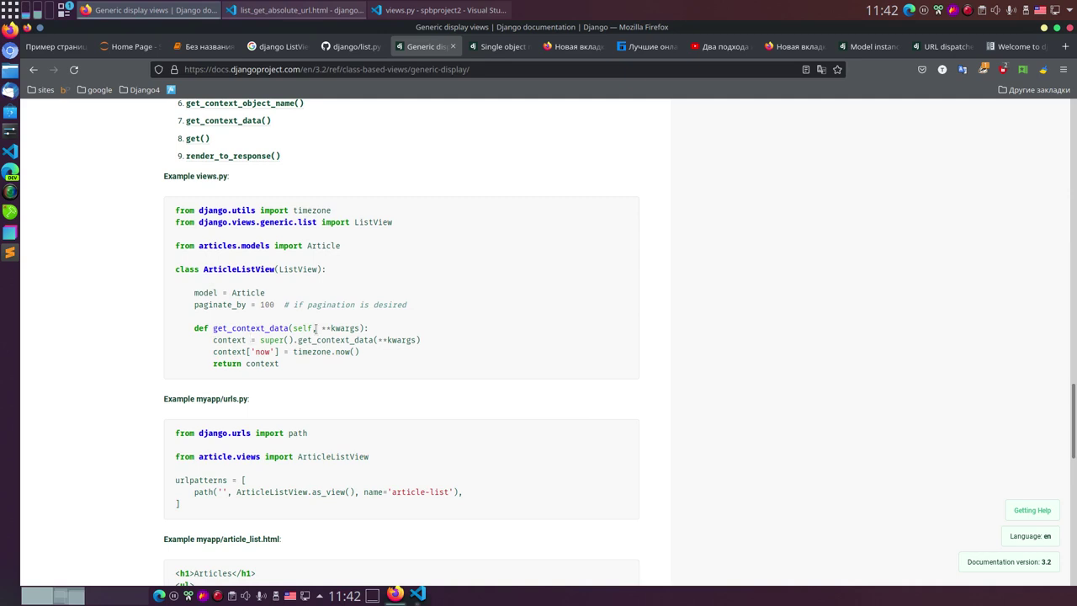
mouse_move(300, 374)
mouse_down()
mouse_move(154, 342)
mouse_move(303, 373)
mouse_up()
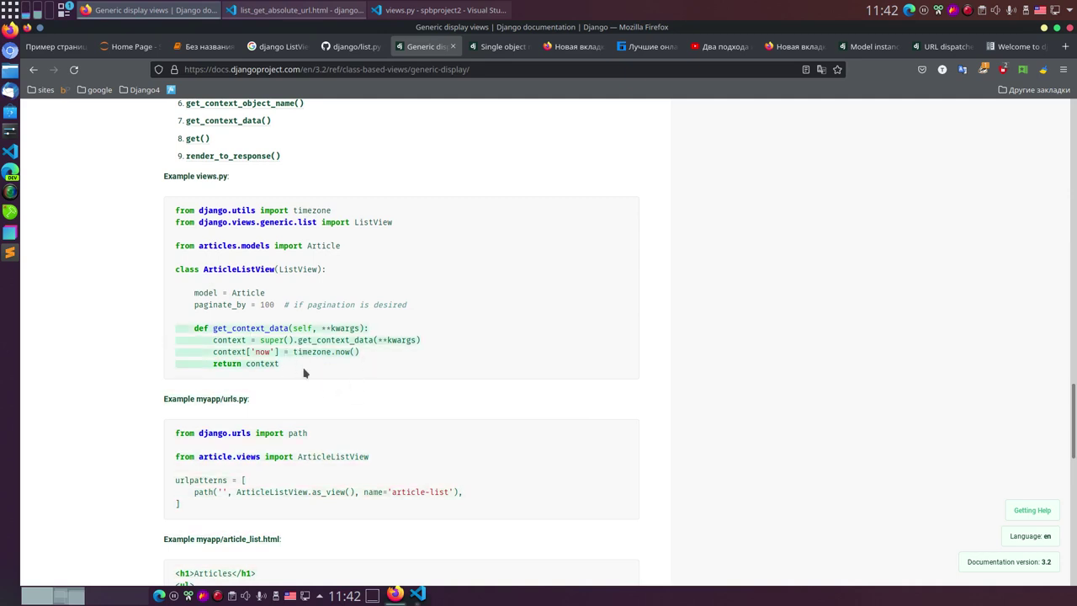
click(255, 325)
drag(212, 328, 292, 329)
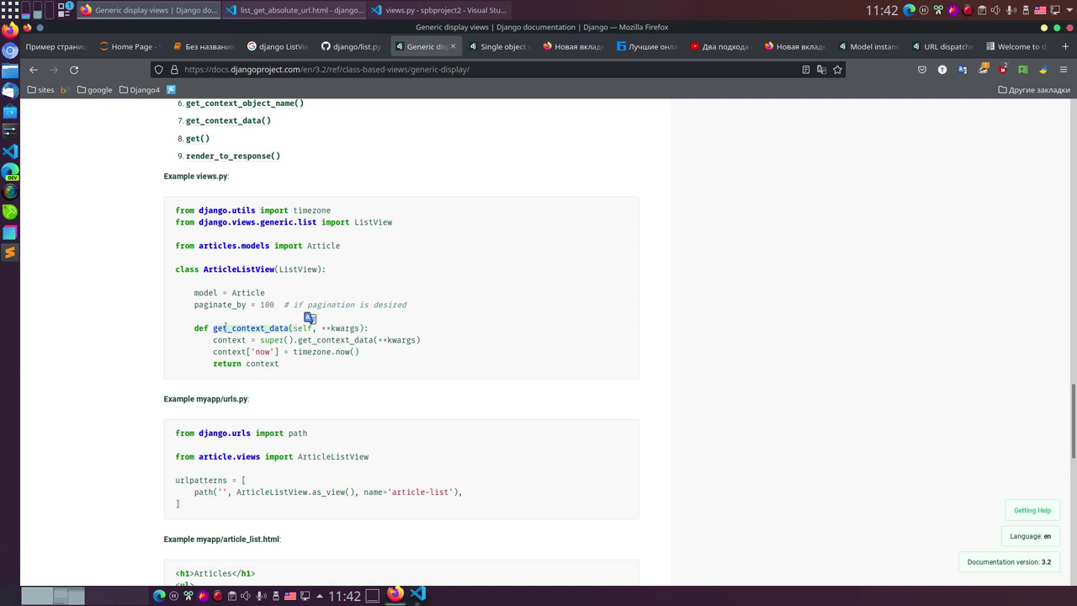
drag(212, 329, 375, 369)
click(376, 369)
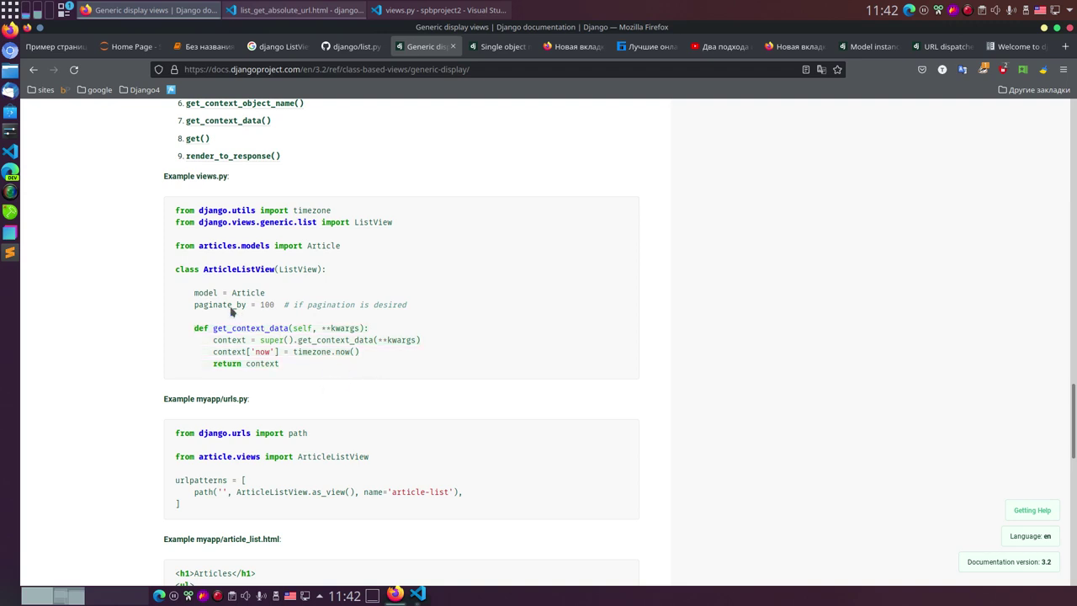
- Highlight the ListView section heading and review the ancestors and method flowchart listed below it
scroll(329, 354, up, 5)
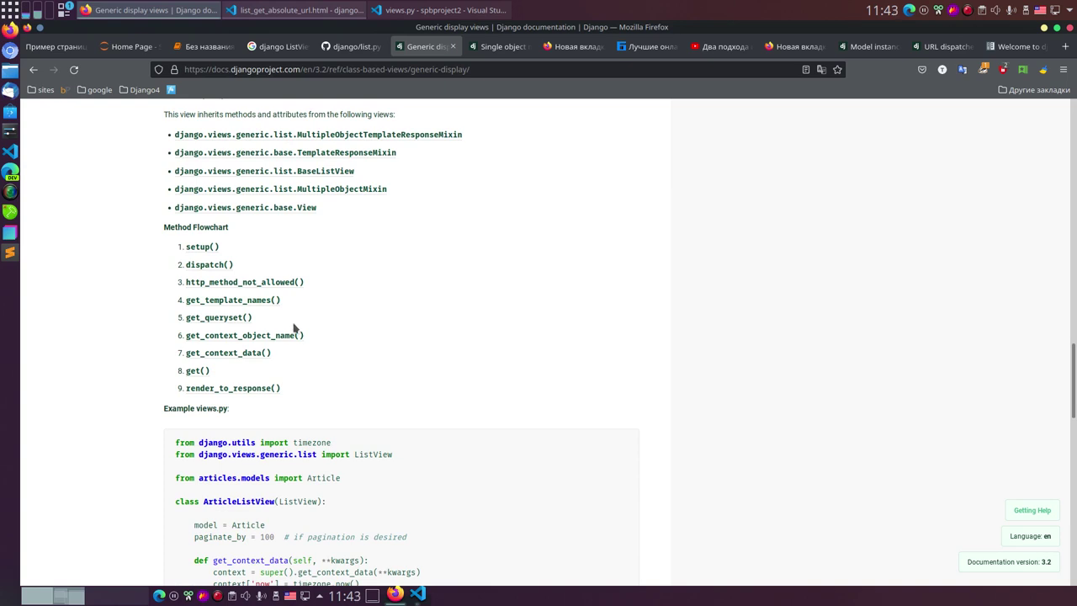
scroll(321, 349, up, 3)
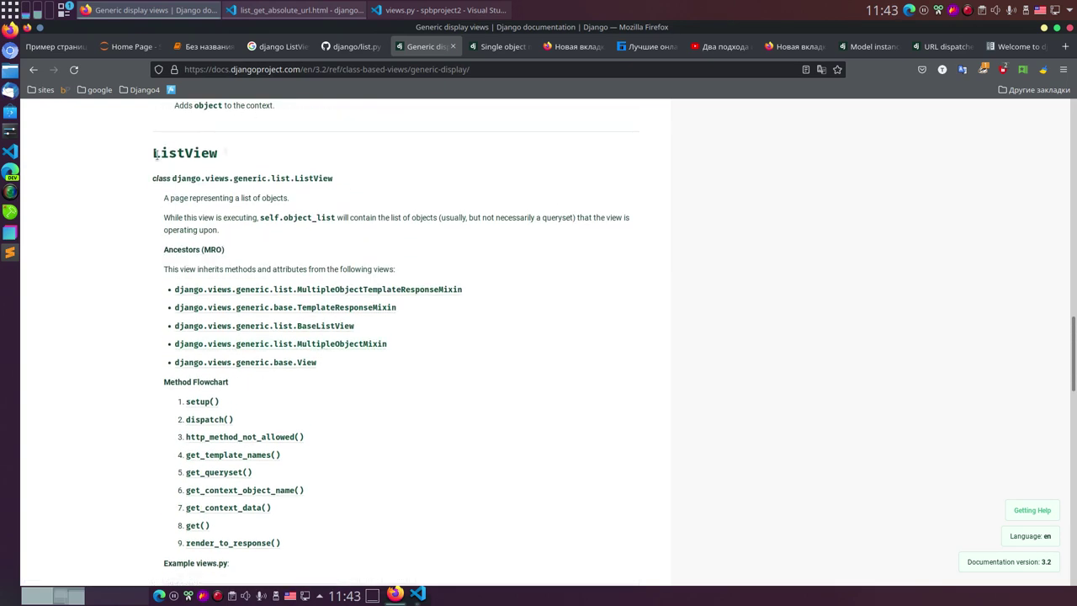
double_click(222, 153)
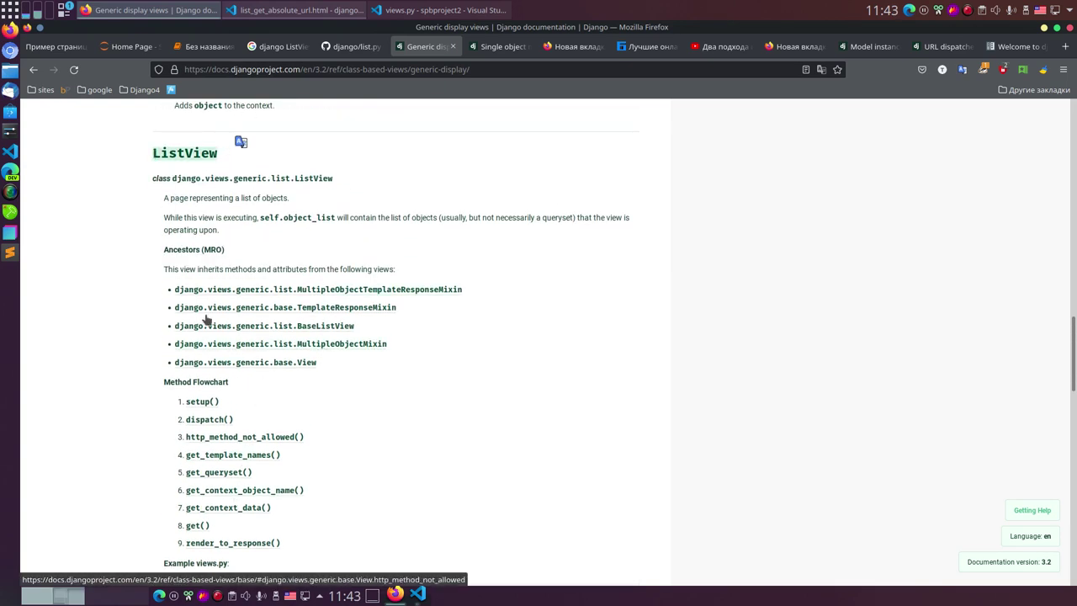
scroll(257, 454, down, 3)
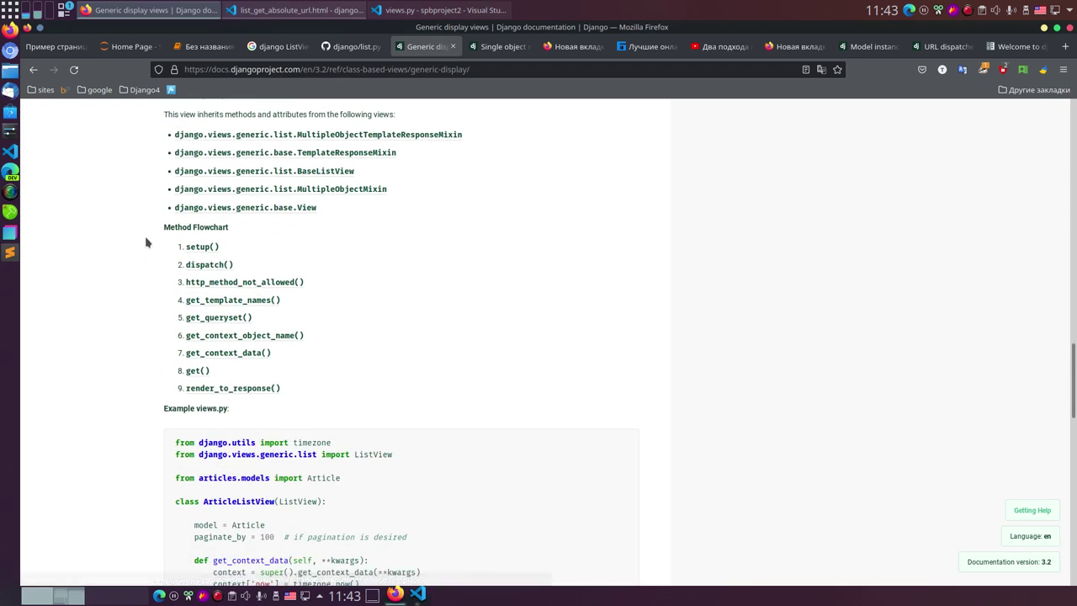
double_click(393, 388)
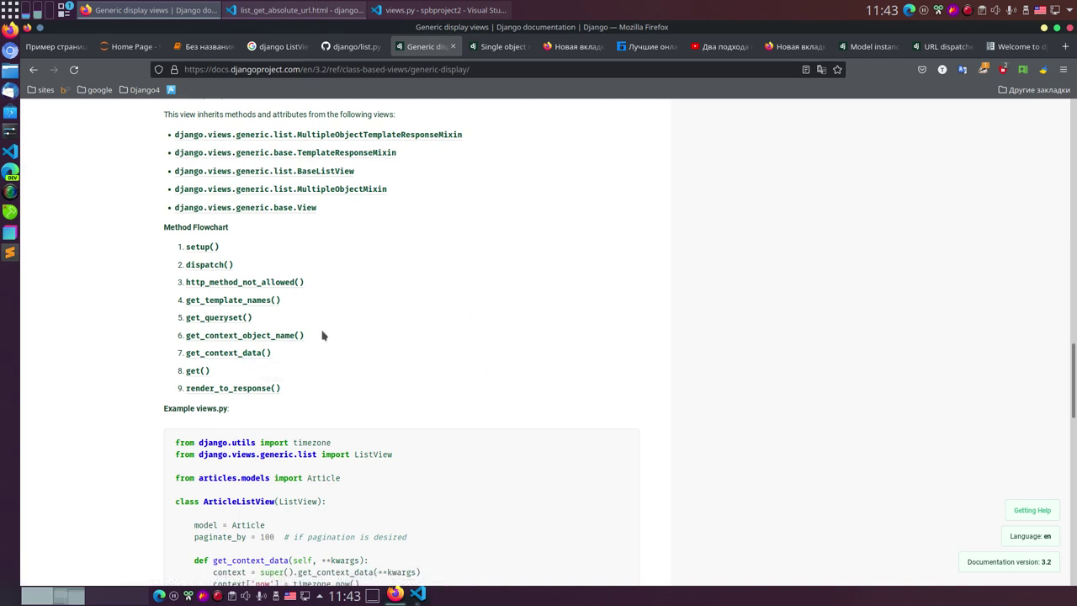
- Open the get_queryset() link from the ListView method flowchart and look through the methods on the Multiple object mixins page
drag(193, 317, 222, 321)
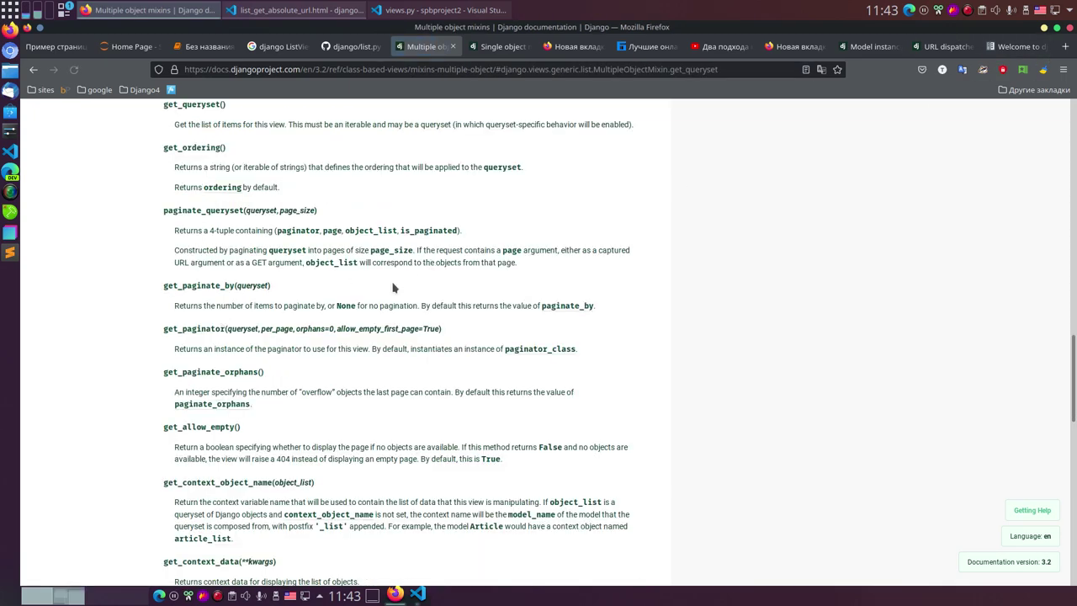
scroll(377, 310, down, 5)
scroll(376, 309, up, 15)
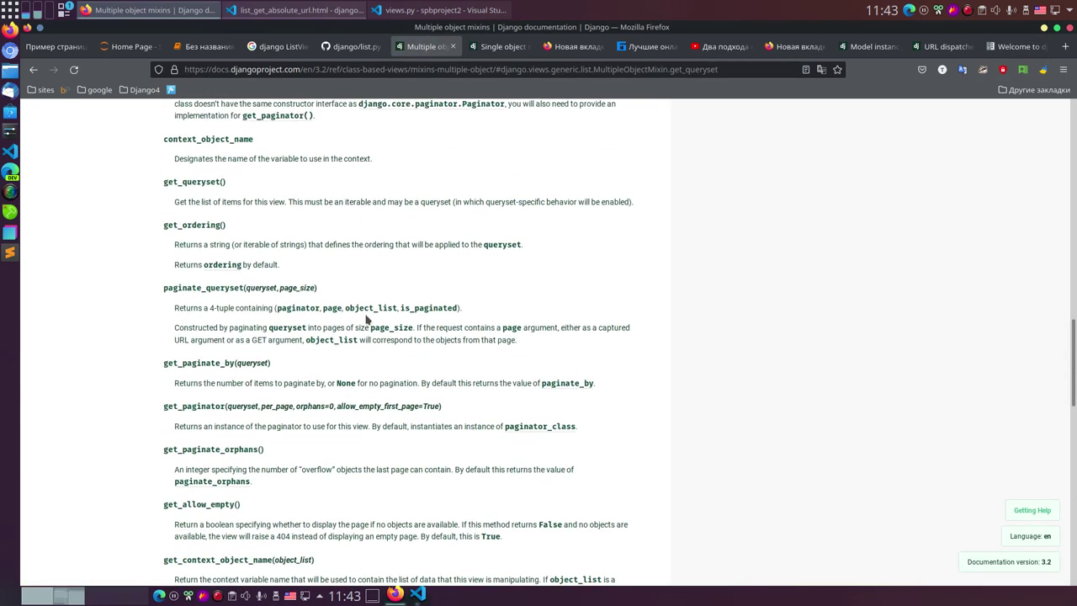
- Return to the "django ListView = source code" search results and highlight "= source code" in the query
scroll(365, 314, up, 1)
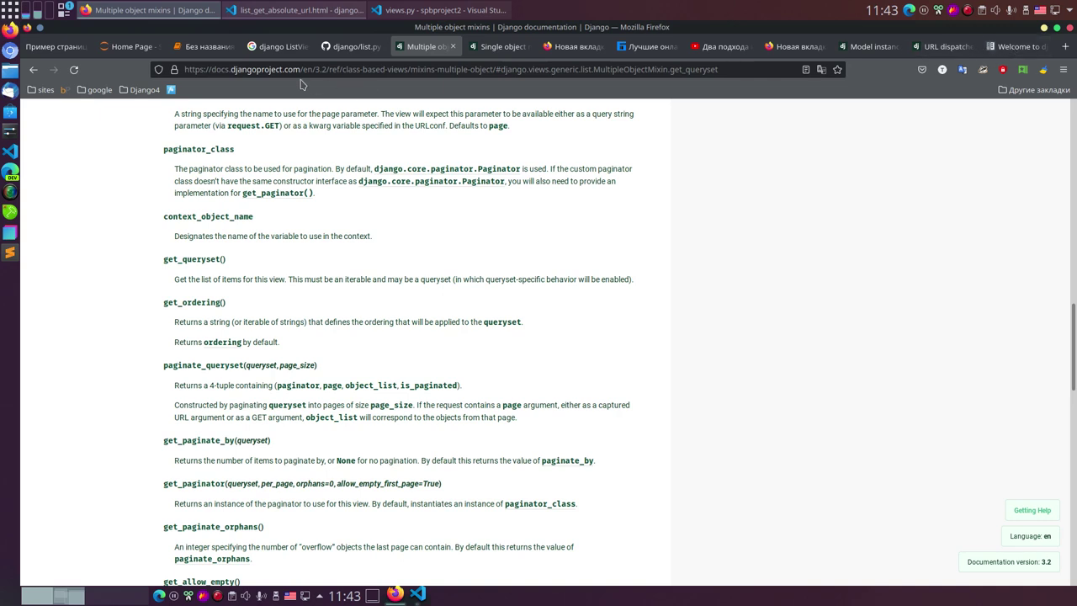
click(277, 48)
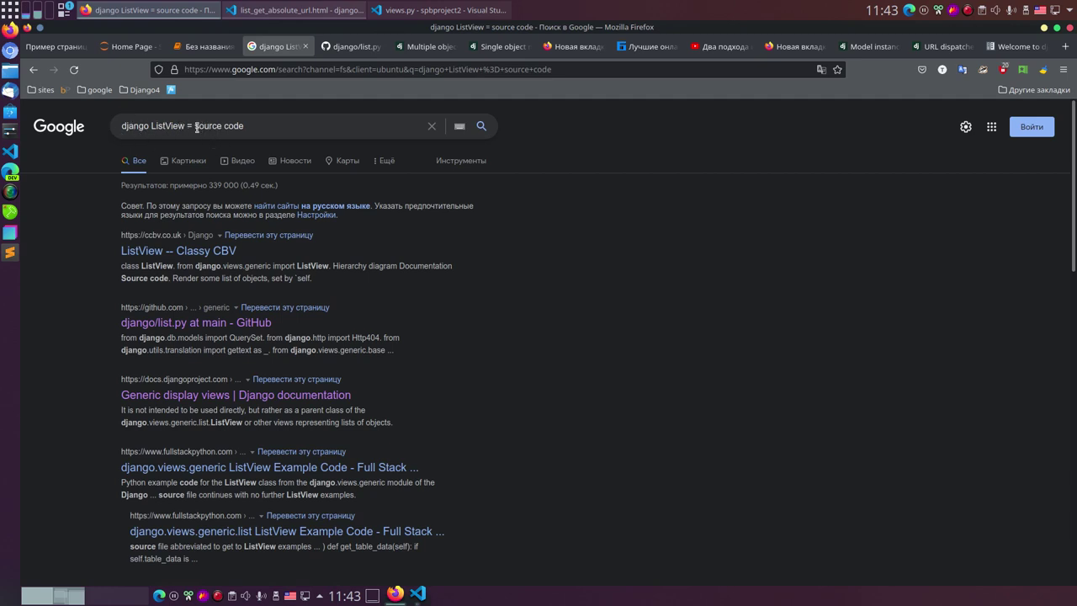
drag(244, 126, 187, 126)
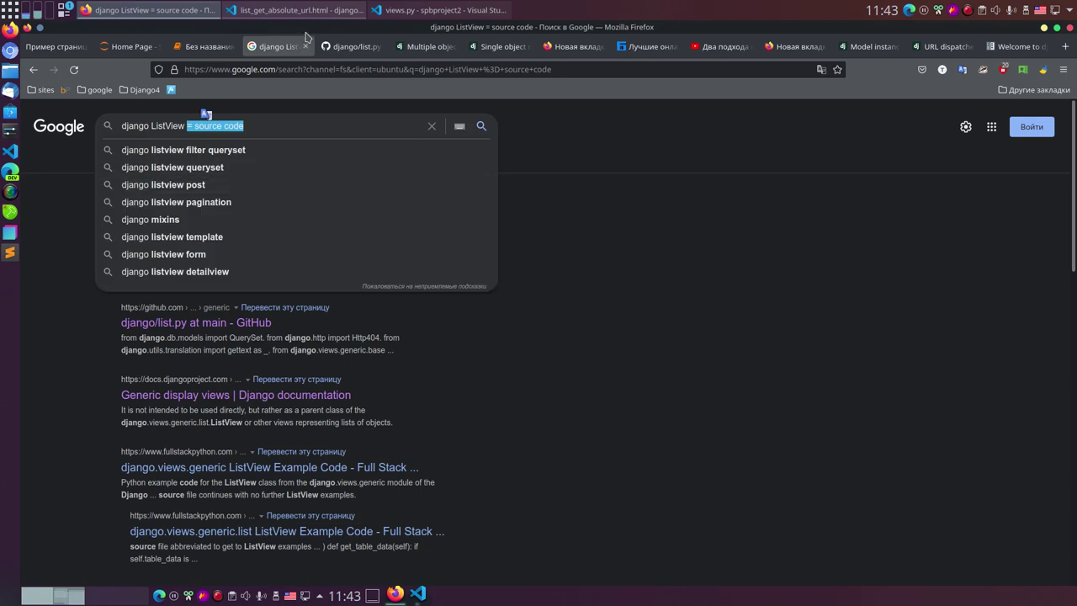
- Bring up Django's list.py source on GitHub, enlarge the page to 133%, and read through it down to the BaseListView class
click(350, 47)
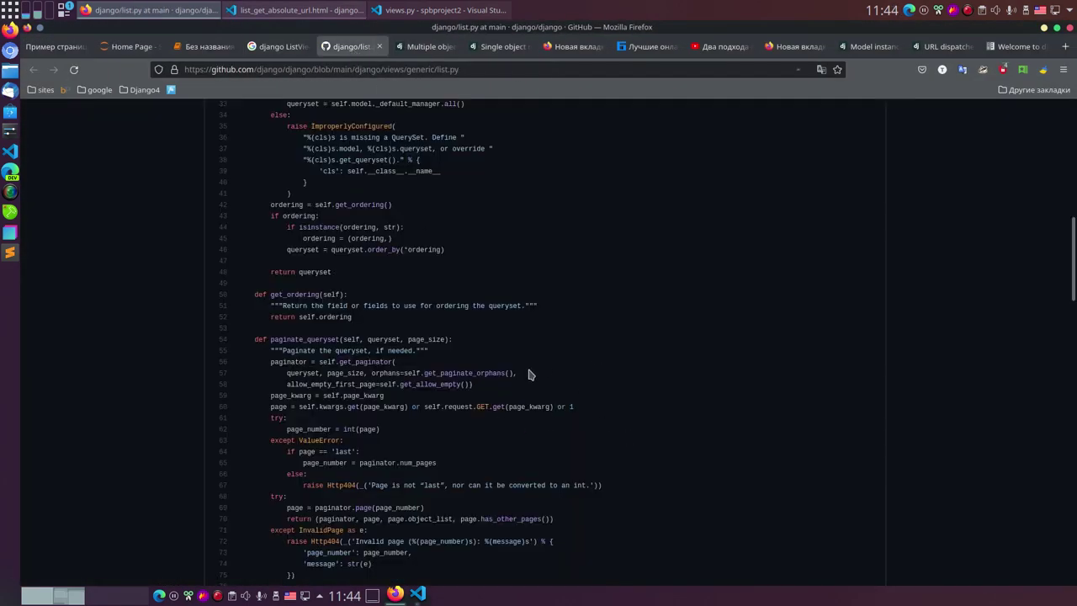
key(ctrl+plus)
key(ctrl+plus)
key(ctrl+plus)
scroll(481, 441, up, 3)
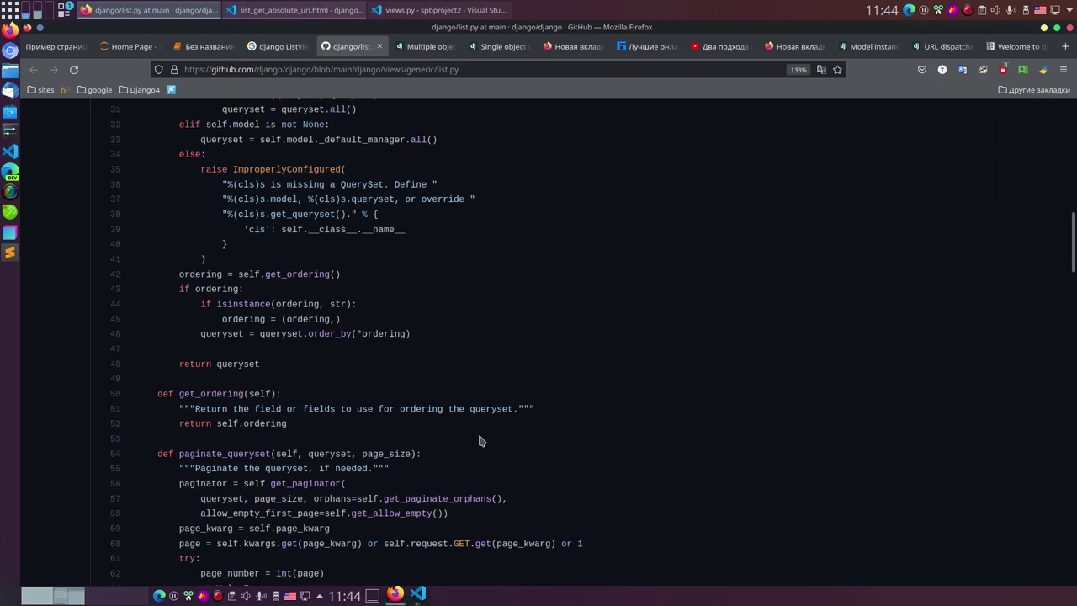
scroll(481, 440, down, 10)
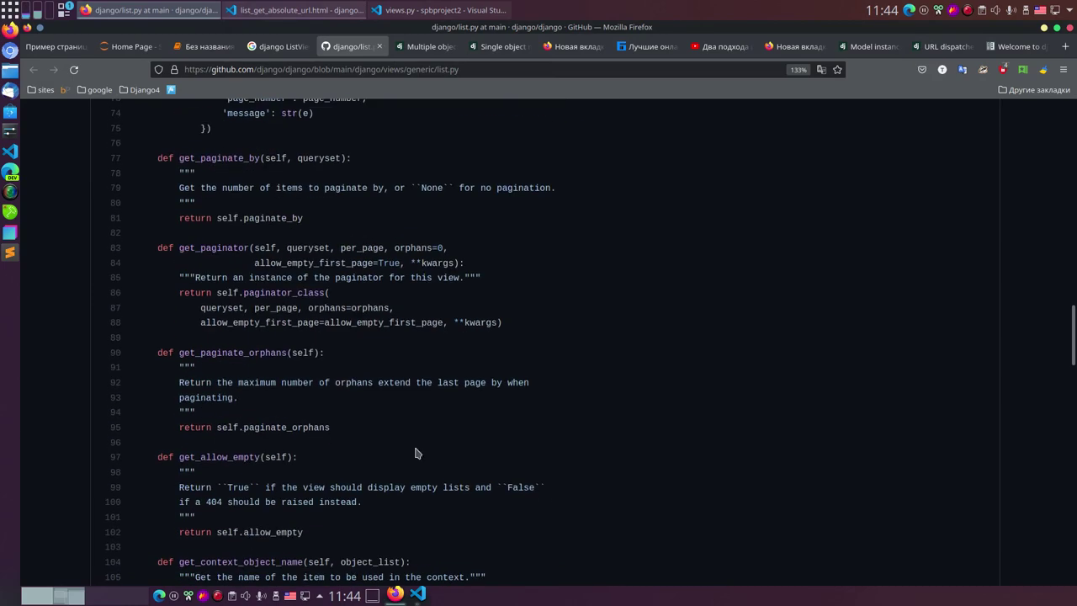
scroll(402, 425, down, 3)
scroll(401, 425, down, 5)
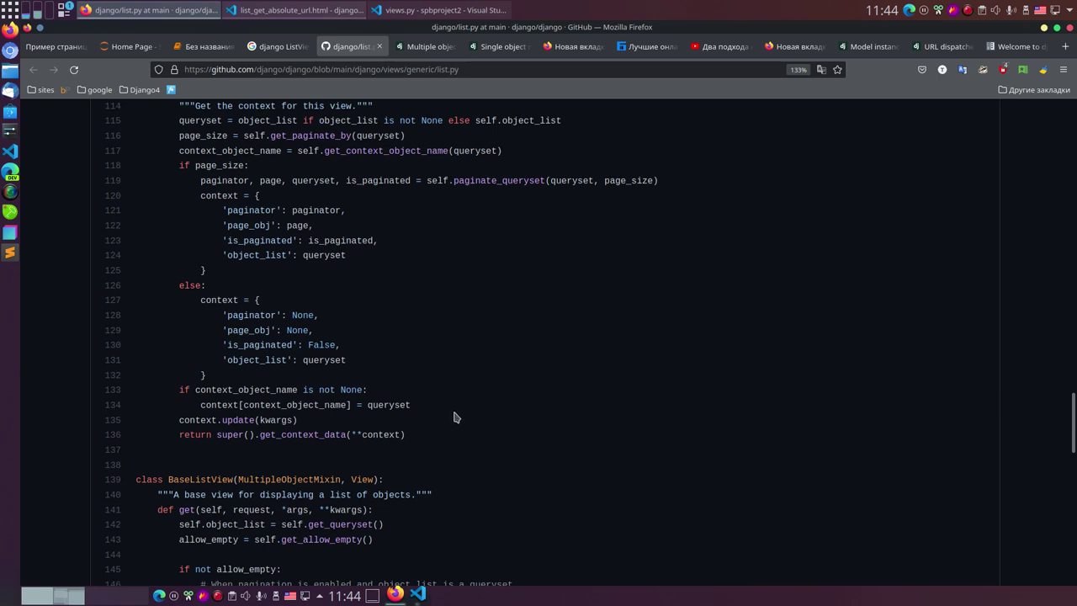
scroll(457, 412, down, 5)
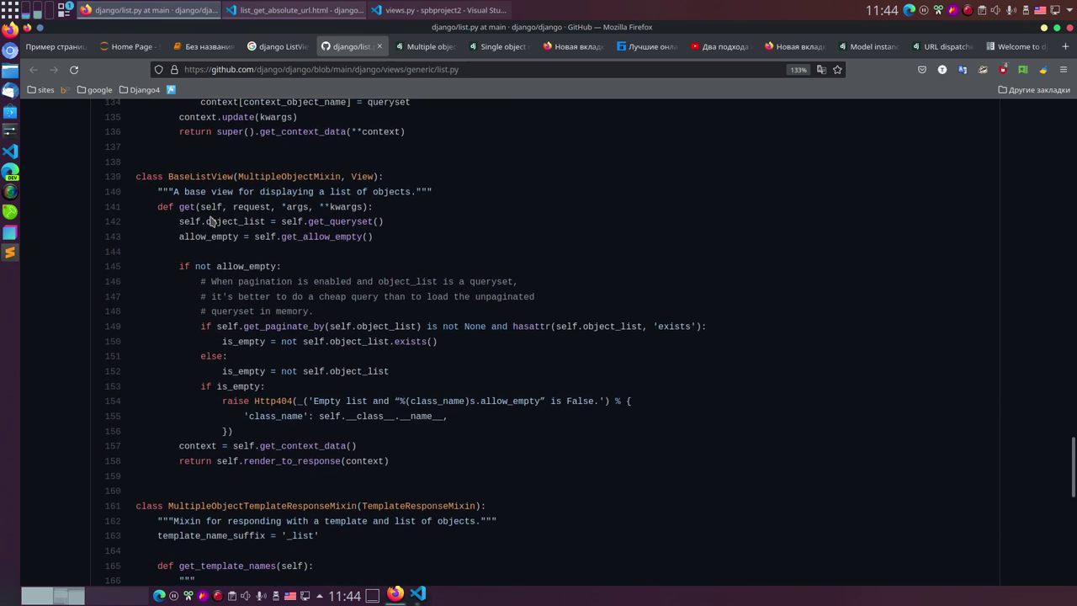
- Highlight MultipleObjectMixin in the BaseListView class declaration and enlarge the page to 200%
click(202, 178)
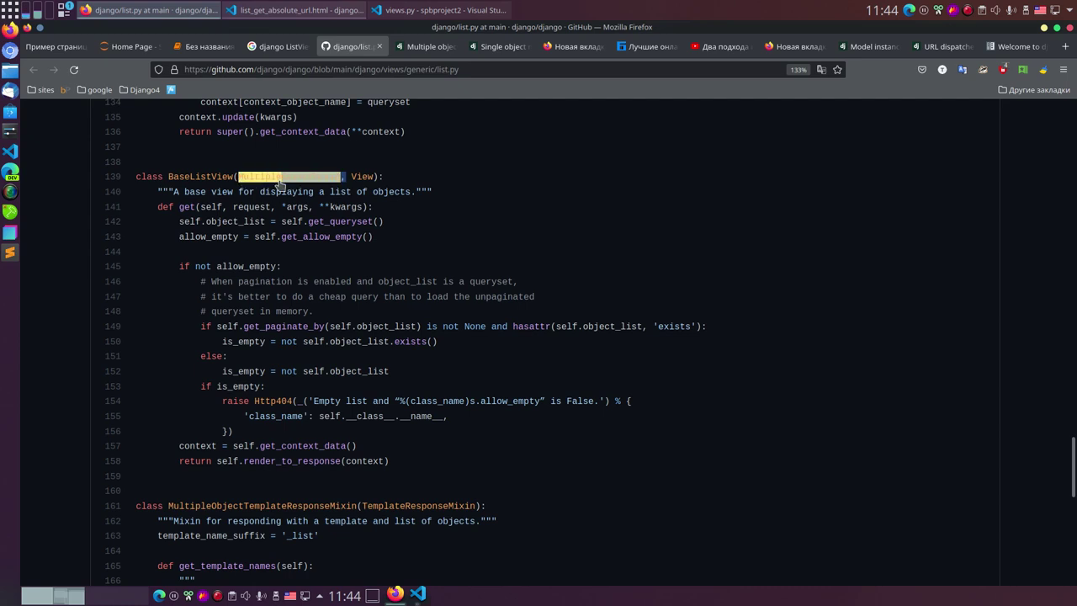
drag(344, 176, 236, 176)
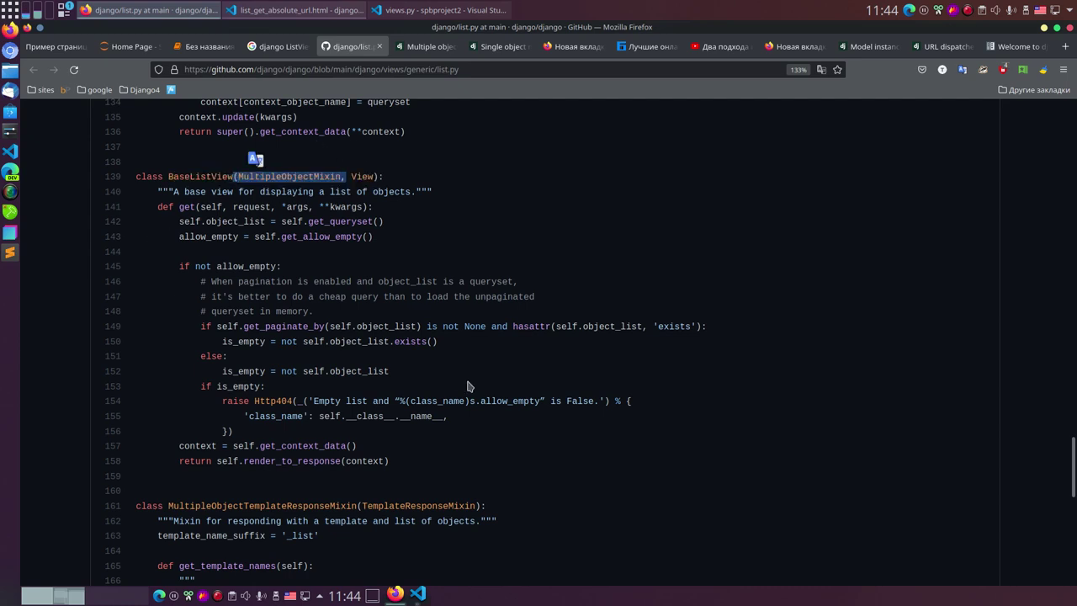
scroll(423, 248, down, 3)
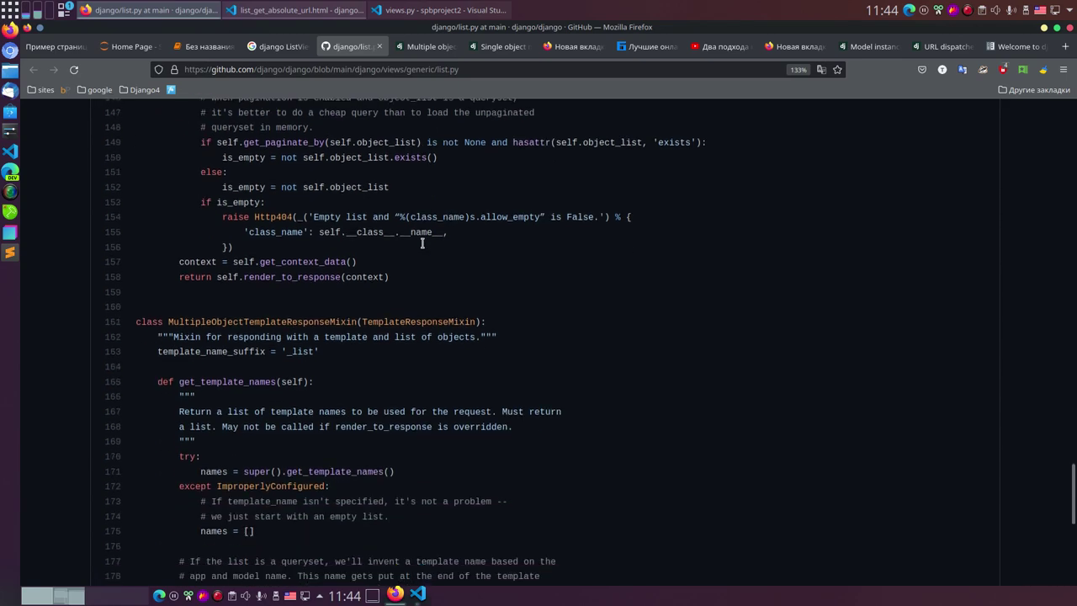
scroll(412, 312, up, 3)
key(ctrl+plus)
key(ctrl+plus)
key(ctrl+plus)
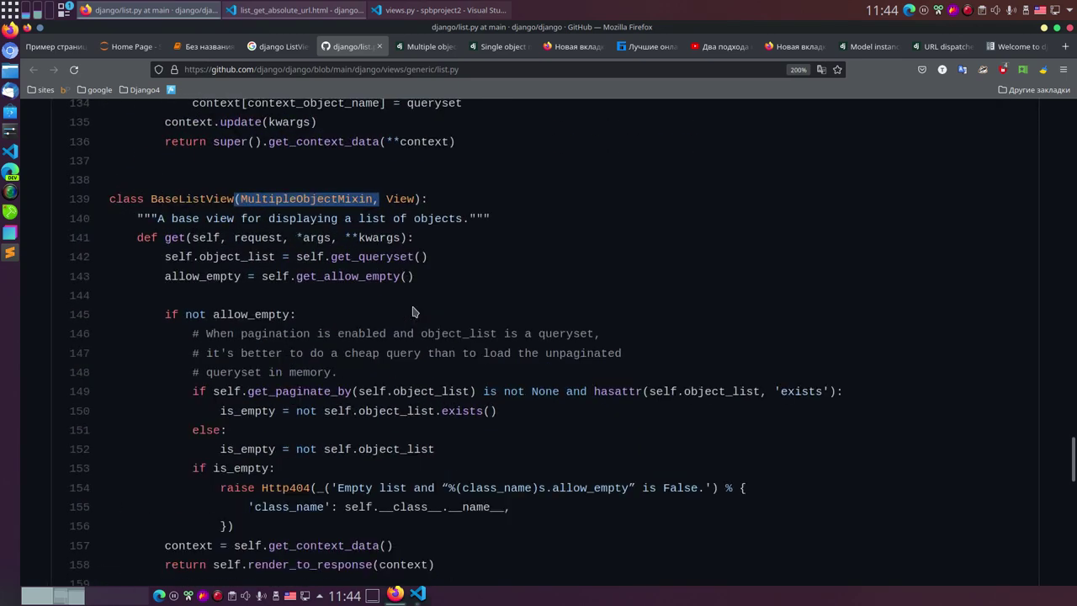
- Review the body of BaseListView's get() method and highlight self.object_list on line 142
scroll(481, 320, down, 2)
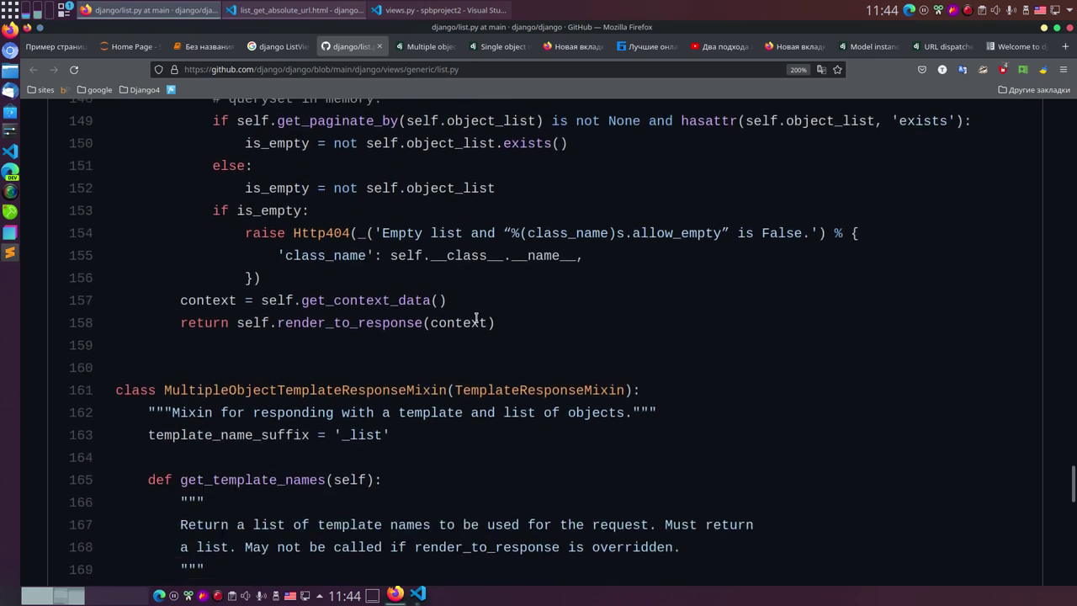
scroll(464, 325, up, 2)
click(324, 477)
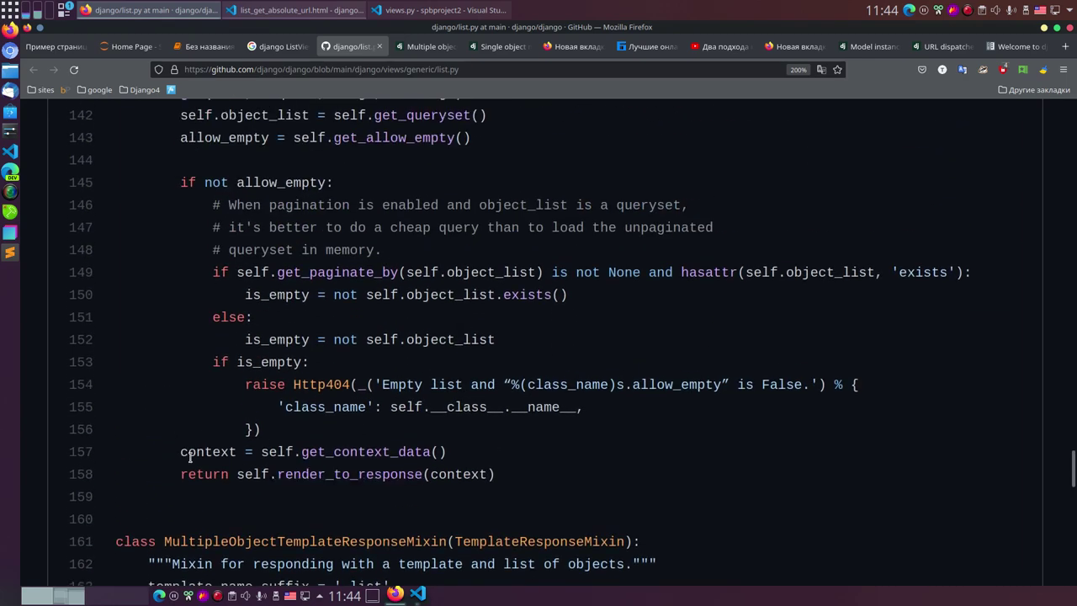
scroll(283, 358, up, 2)
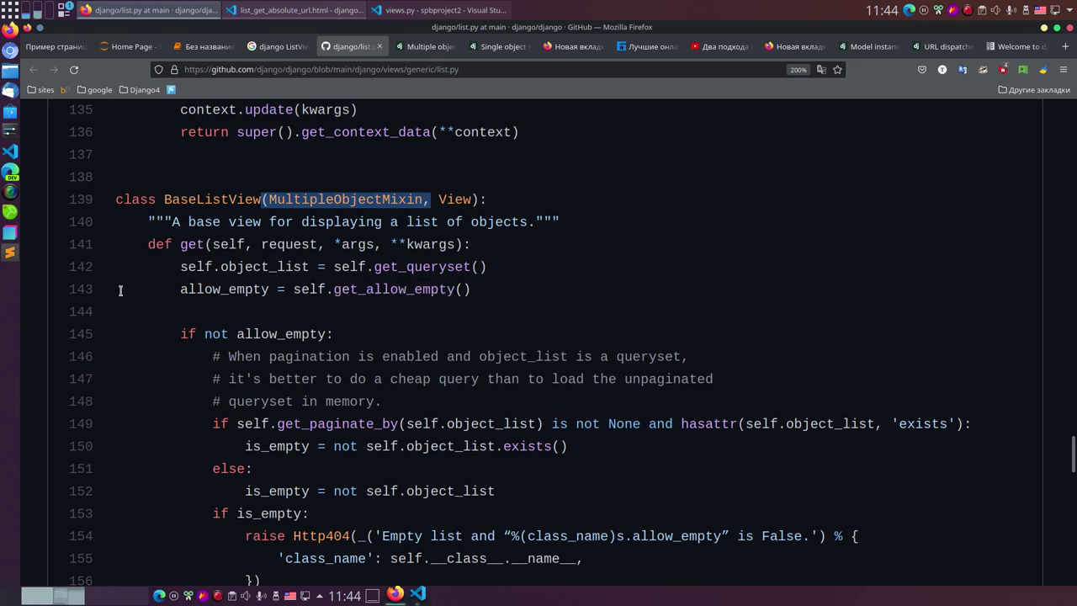
drag(168, 272, 313, 268)
drag(174, 292, 289, 289)
drag(173, 267, 312, 267)
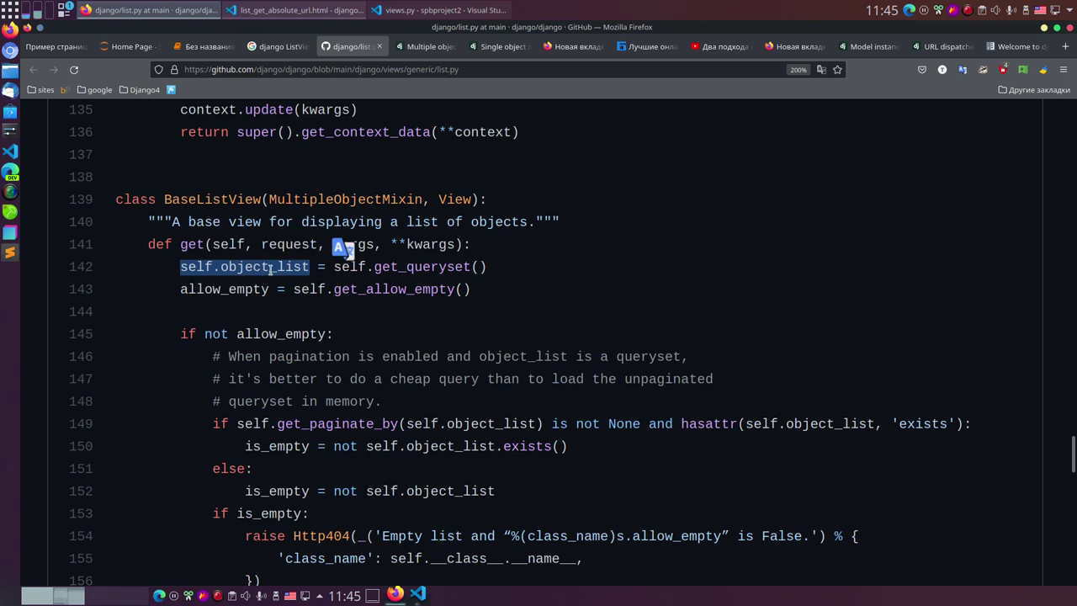
- Glance at the spb-tut.ru course page, and back in list.py highlight lines 141 to 143 of BaseListView's get() method
click(648, 47)
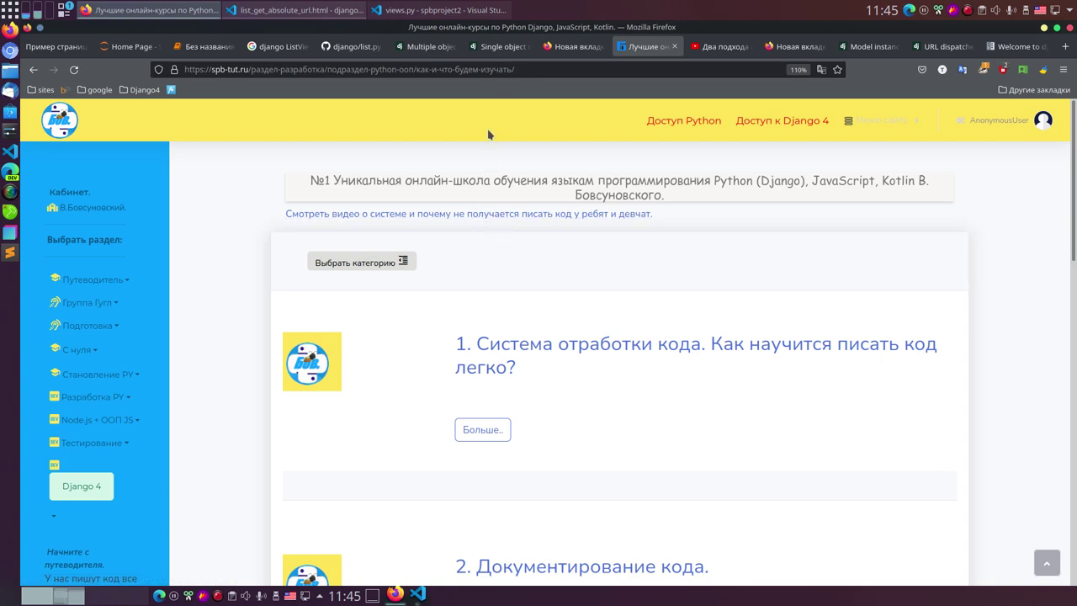
click(497, 50)
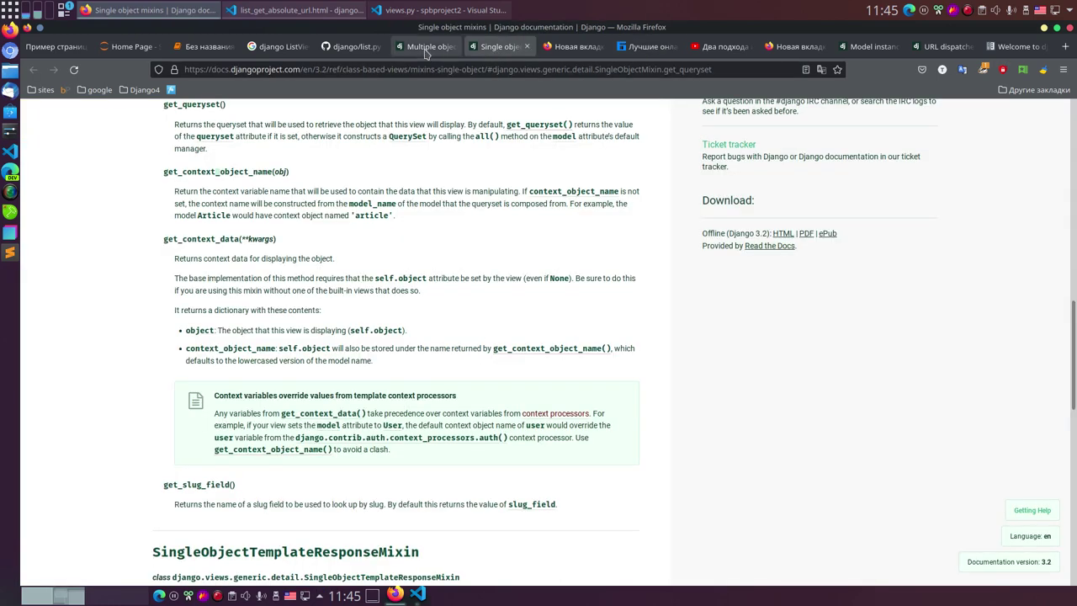
click(427, 49)
click(349, 46)
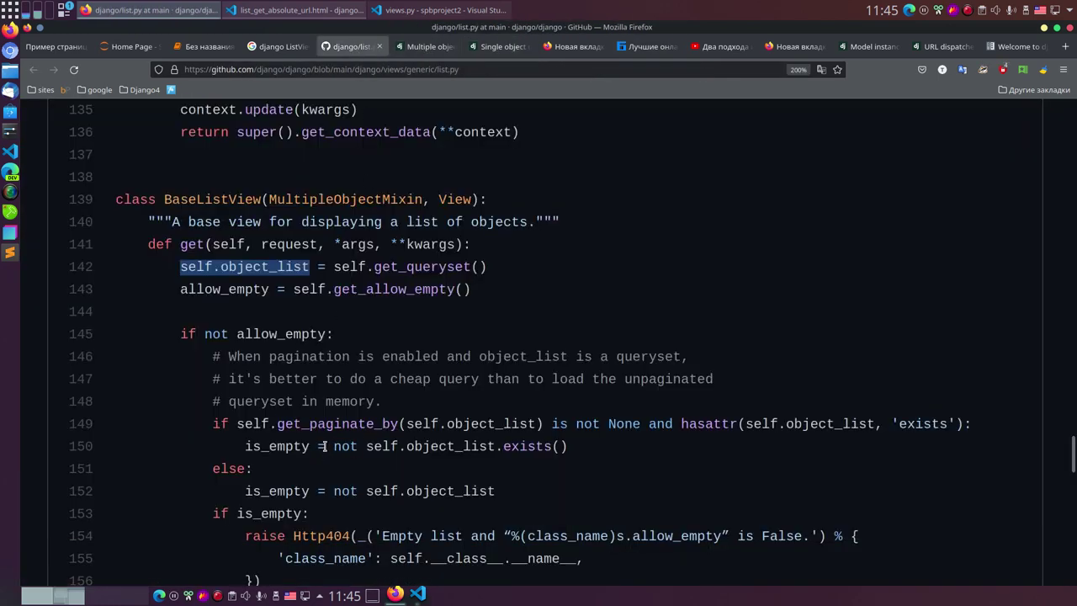
click(128, 307)
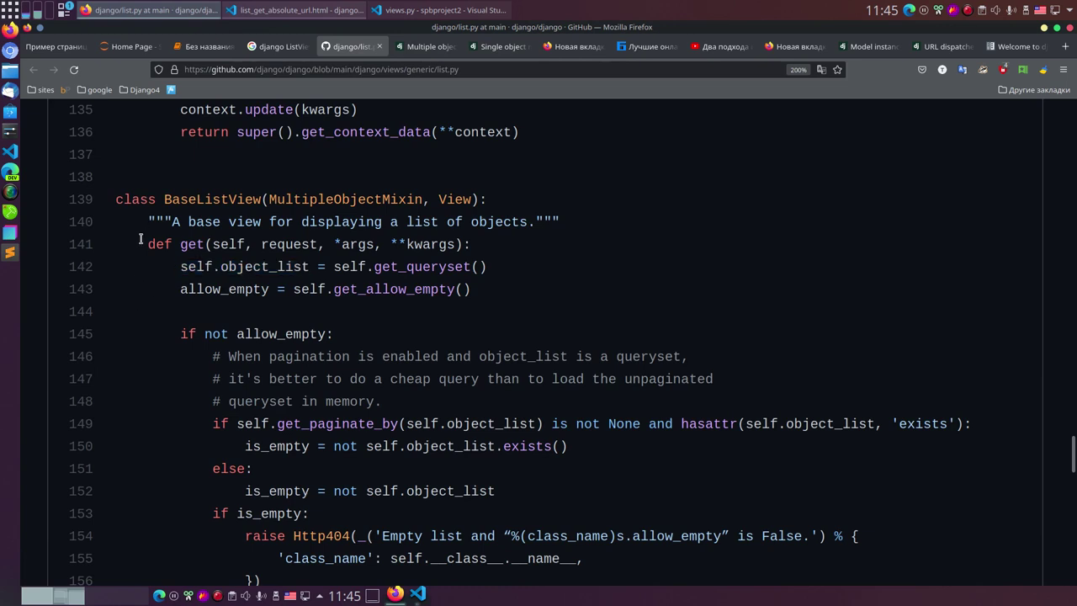
drag(141, 244, 505, 313)
- On the spb-tut.ru course site, open the "Python ООП + DEV." page of the "Разработка PY" section
click(650, 48)
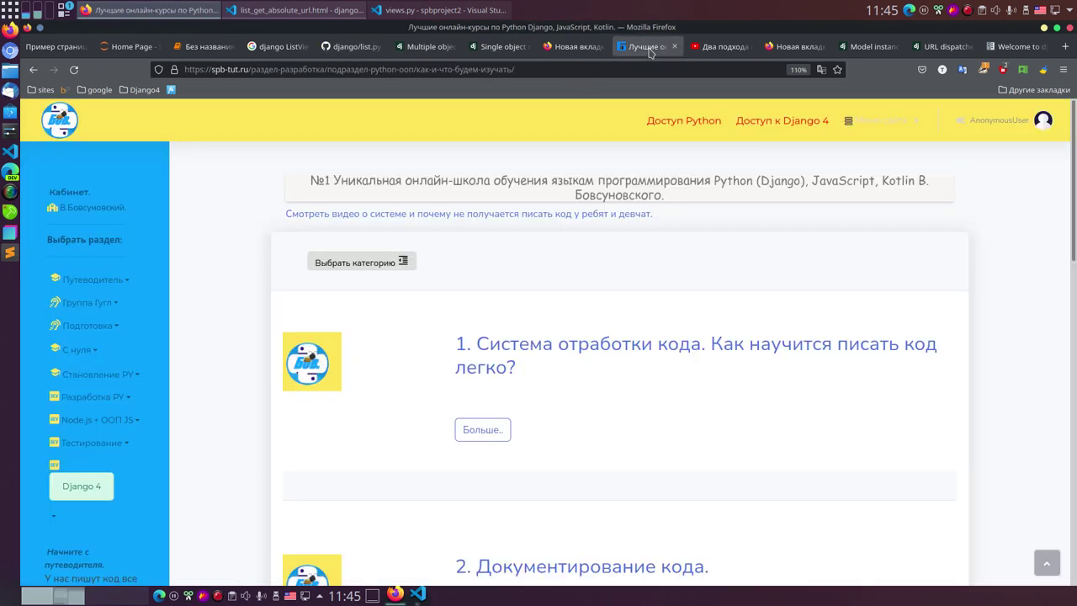
click(93, 397)
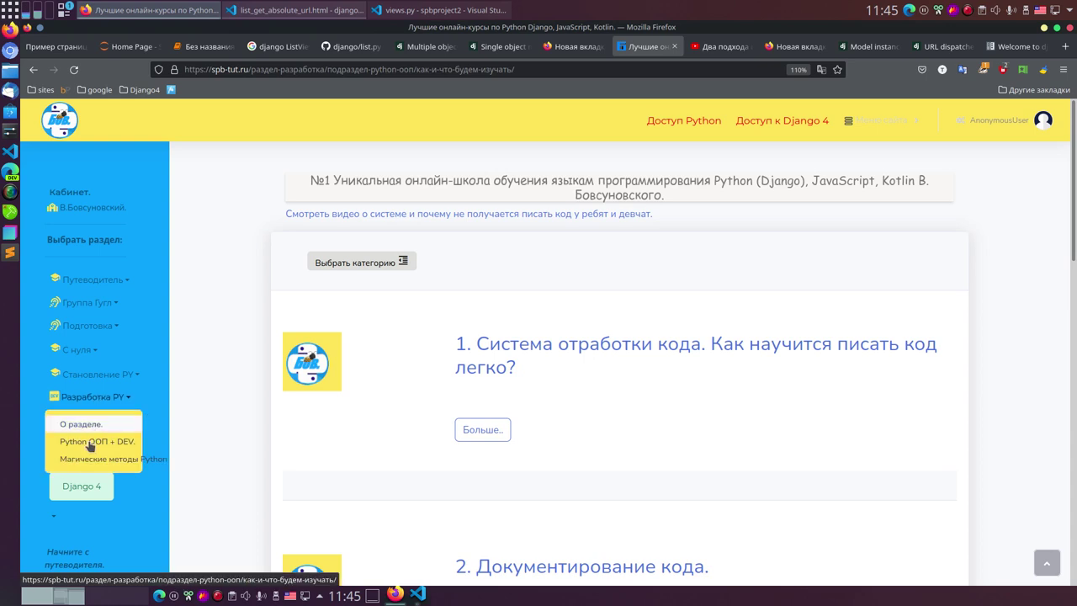
click(93, 443)
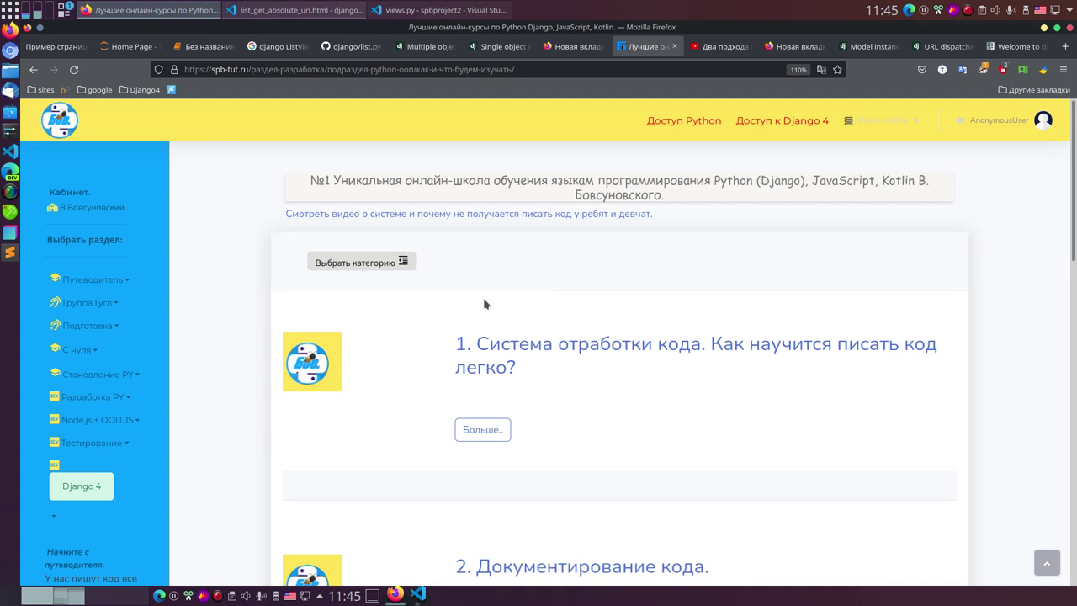
- Back in list.py, highlight the parameters of BaseListView's get() method, singling out *args, **kwargs, and clear the selection
click(350, 49)
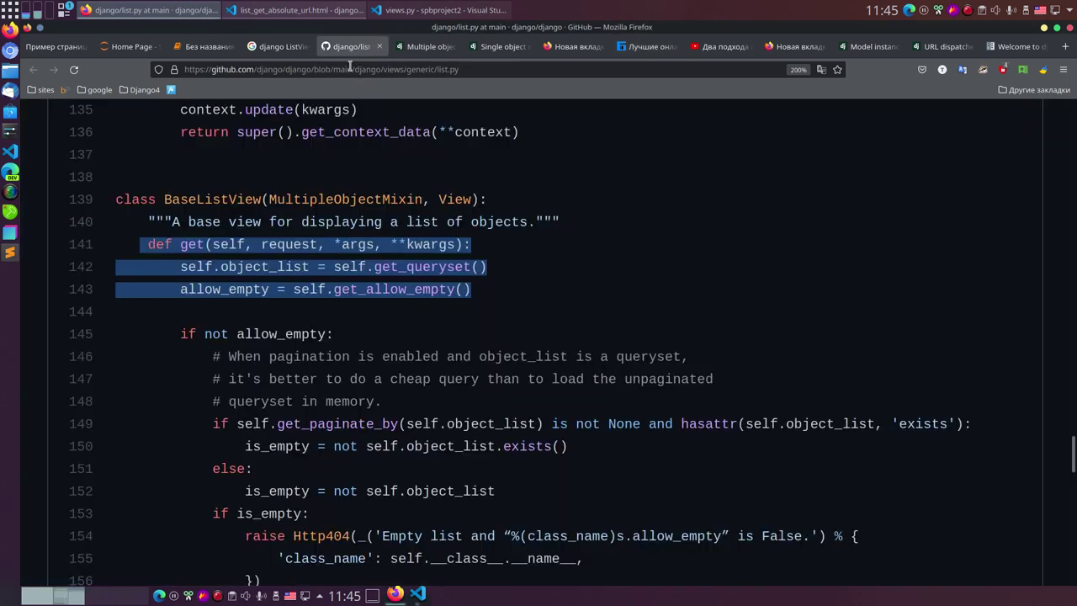
click(661, 269)
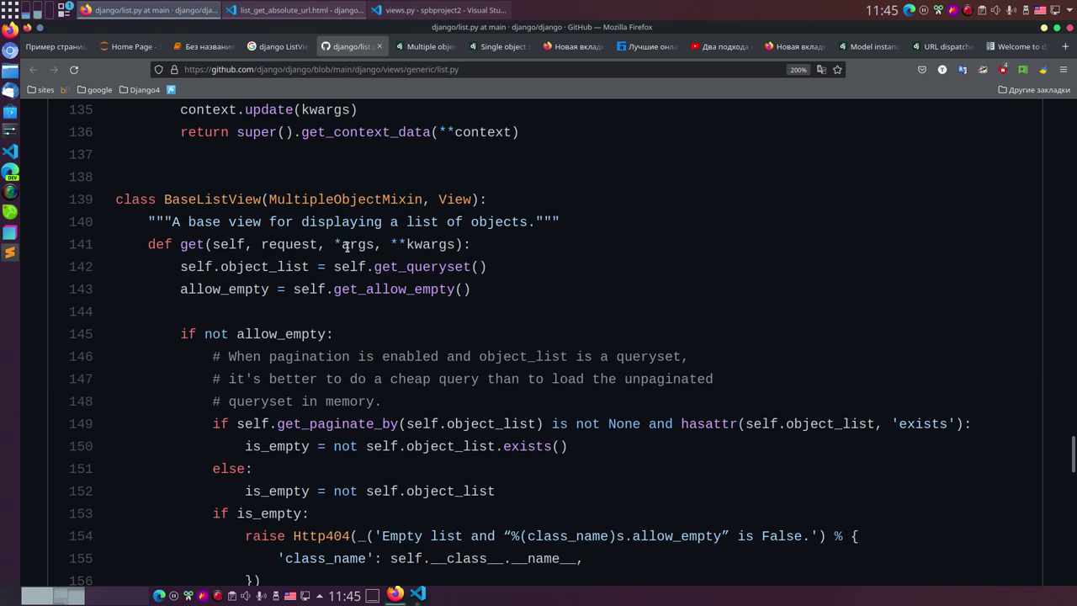
drag(335, 244, 459, 245)
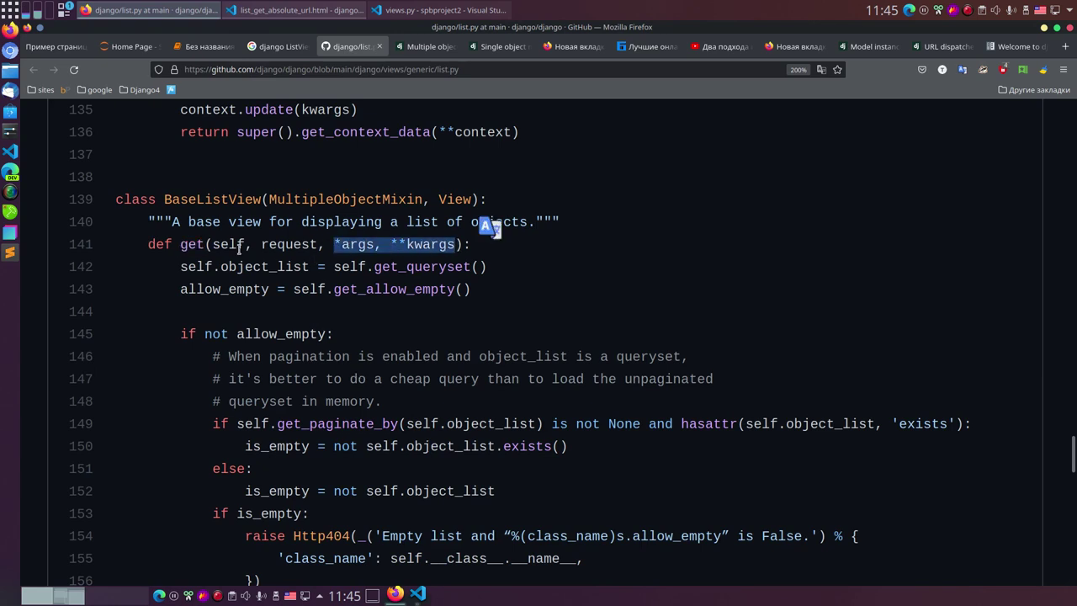
drag(217, 244, 471, 245)
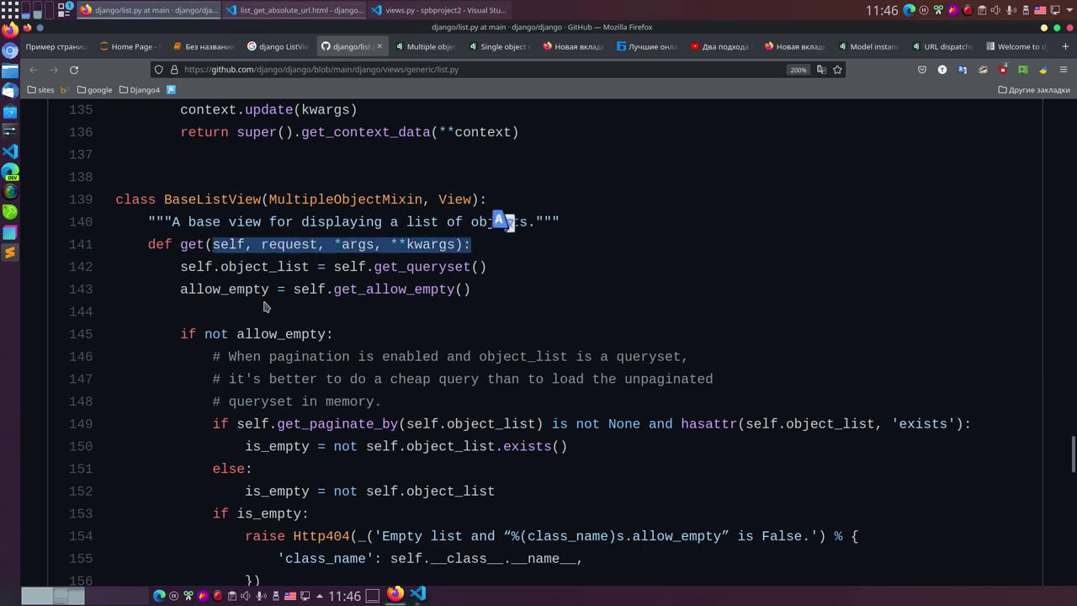
click(288, 244)
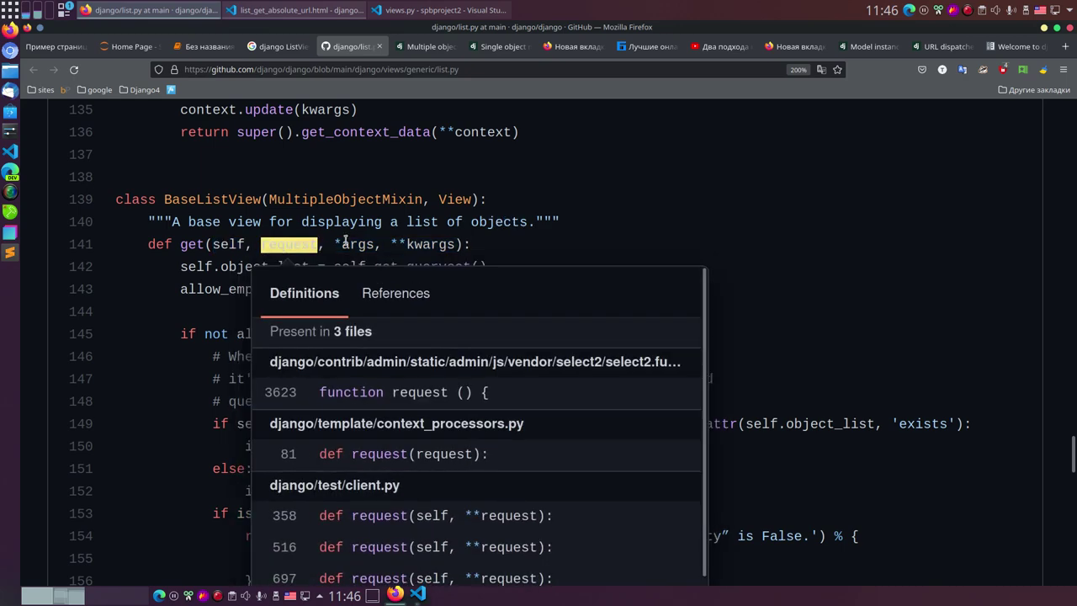
click(336, 242)
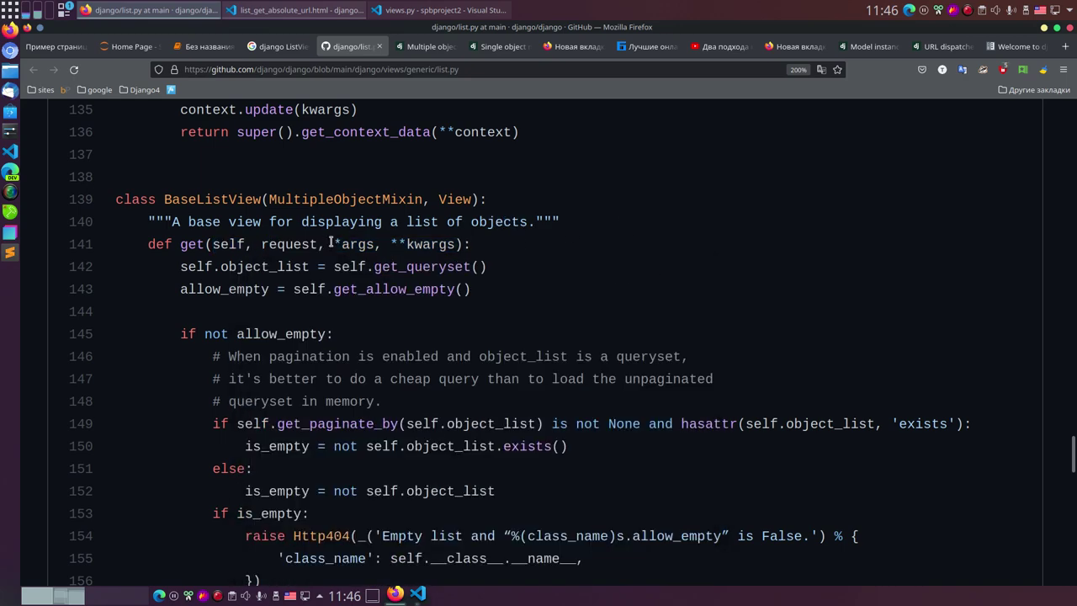
drag(333, 244, 456, 244)
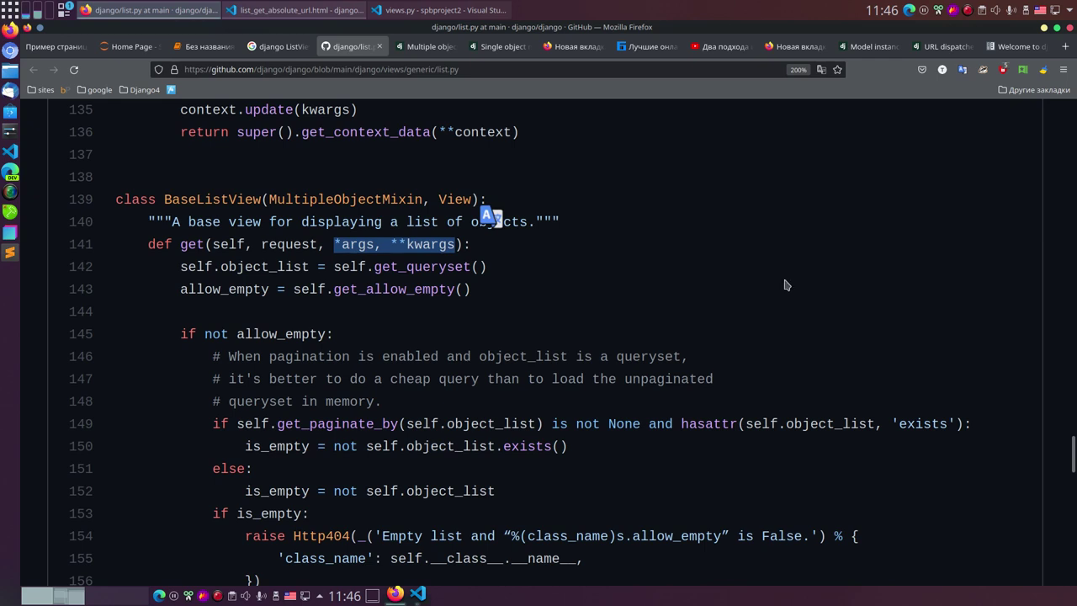
click(373, 245)
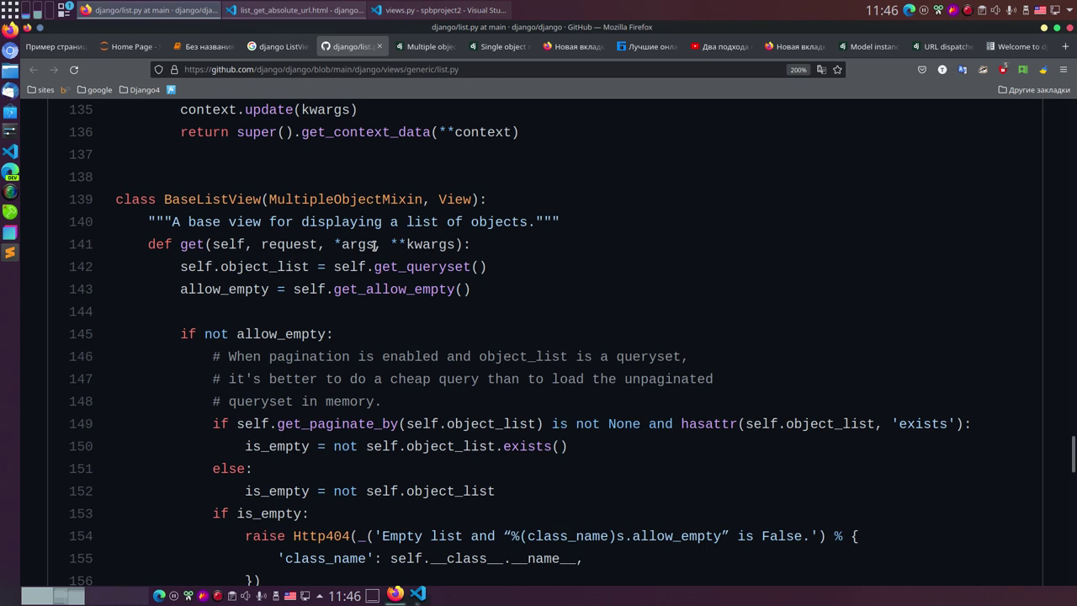
- Look over the BaseListView code, highlight part of the object_list assignment, and return to the local "Пример страницы" page of bird links
scroll(457, 219, up, 2)
scroll(421, 368, down, 3)
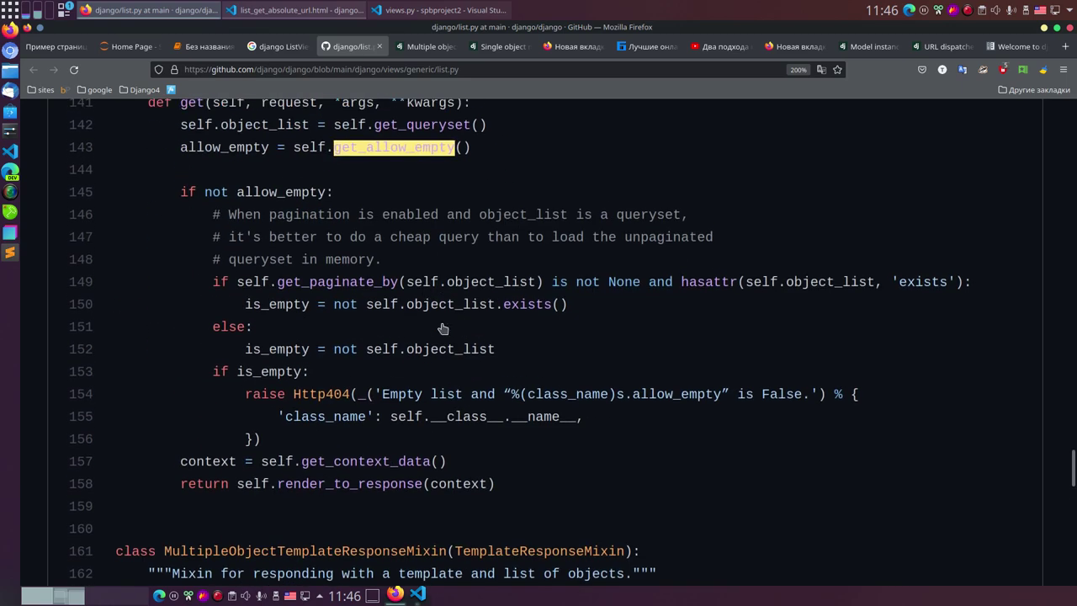
scroll(356, 356, up, 4)
scroll(439, 379, down, 2)
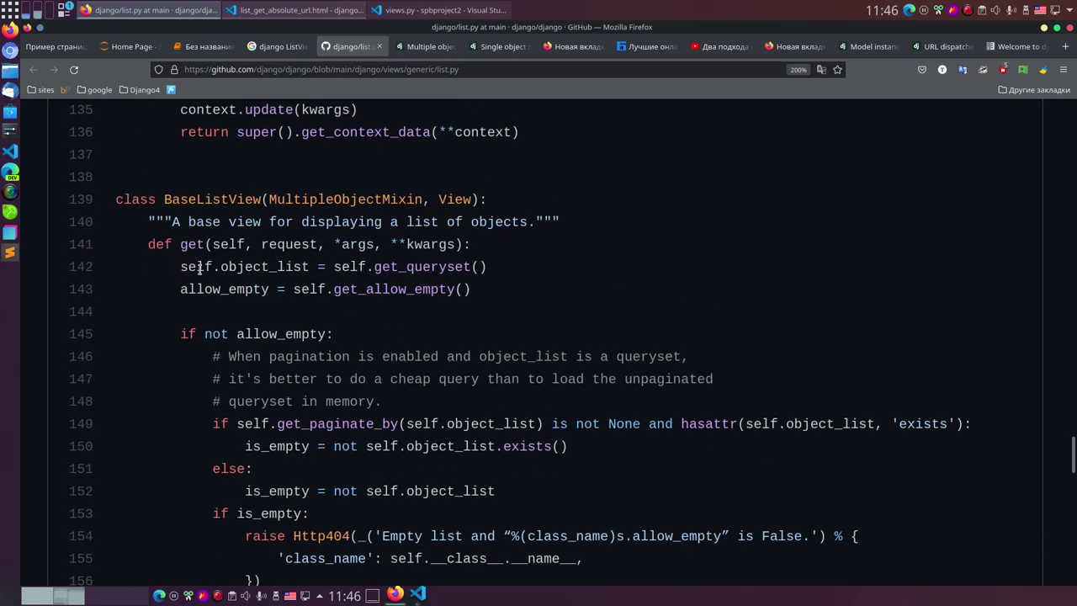
drag(221, 267, 342, 267)
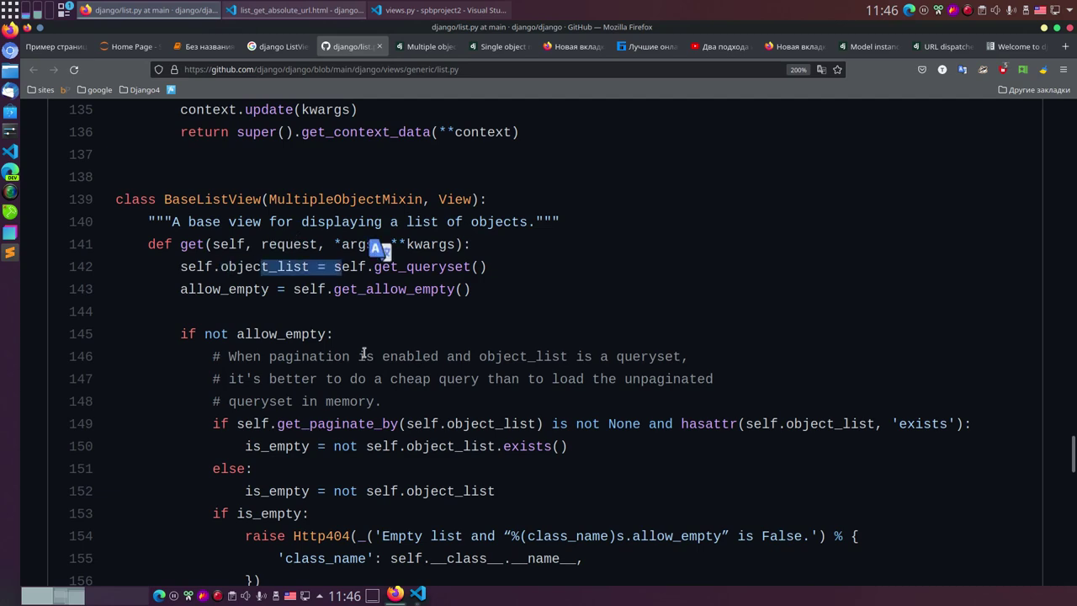
click(64, 47)
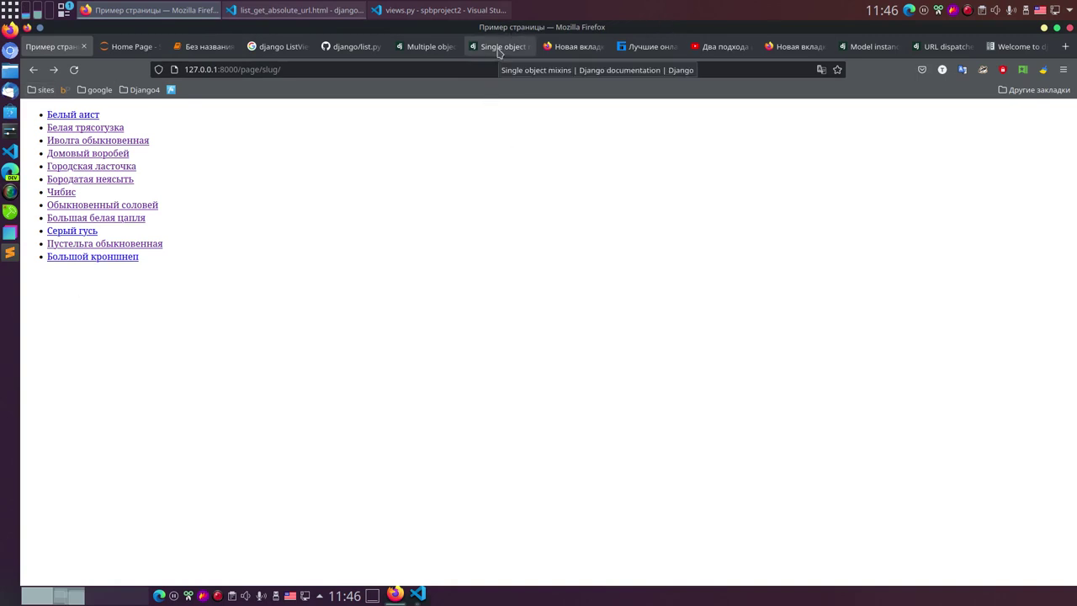
- Return to list.py on GitHub, highlight the self.get_queryset() call on line 142 of BaseListView, and clear the selection
click(363, 51)
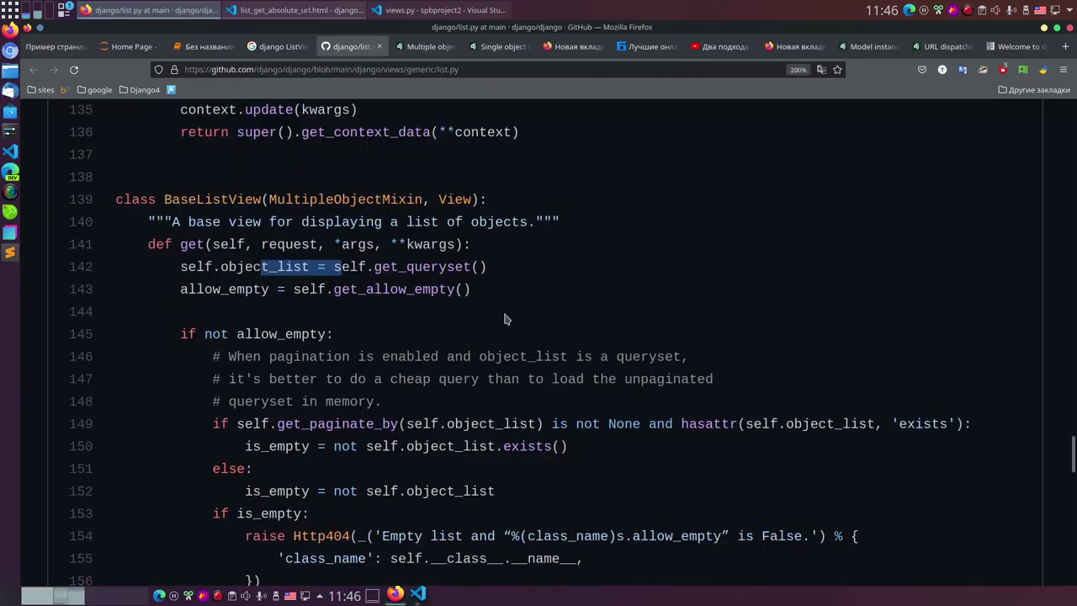
click(402, 271)
drag(333, 266, 592, 271)
click(336, 268)
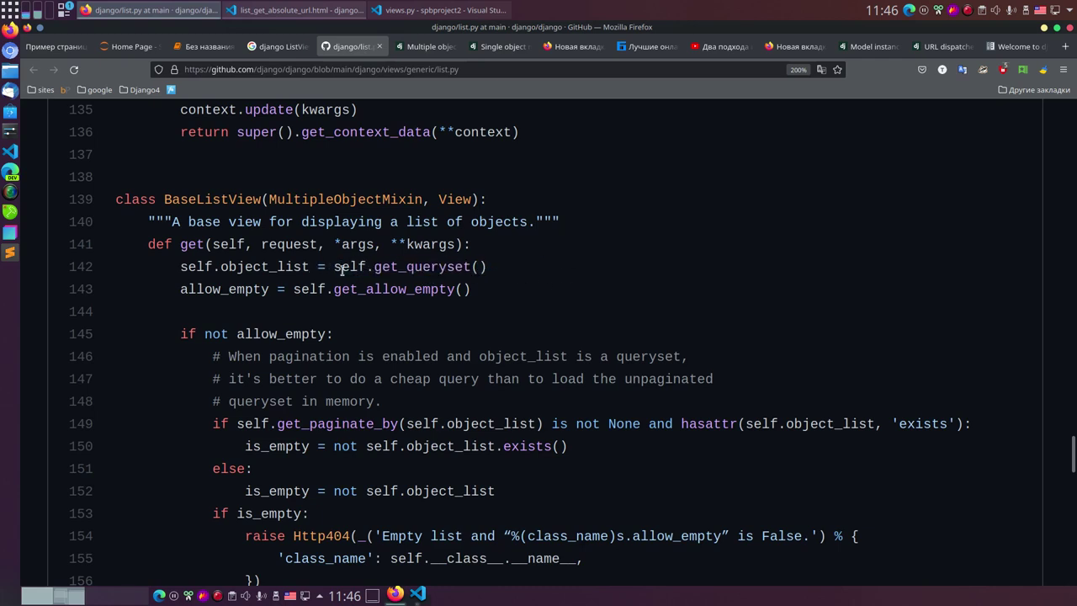
double_click(376, 268)
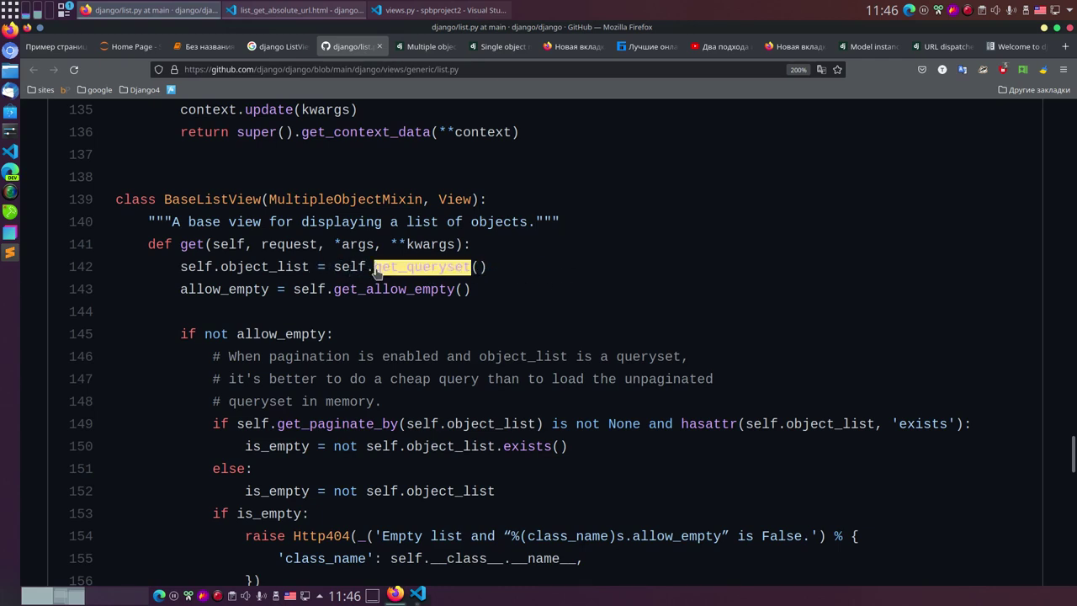
click(509, 279)
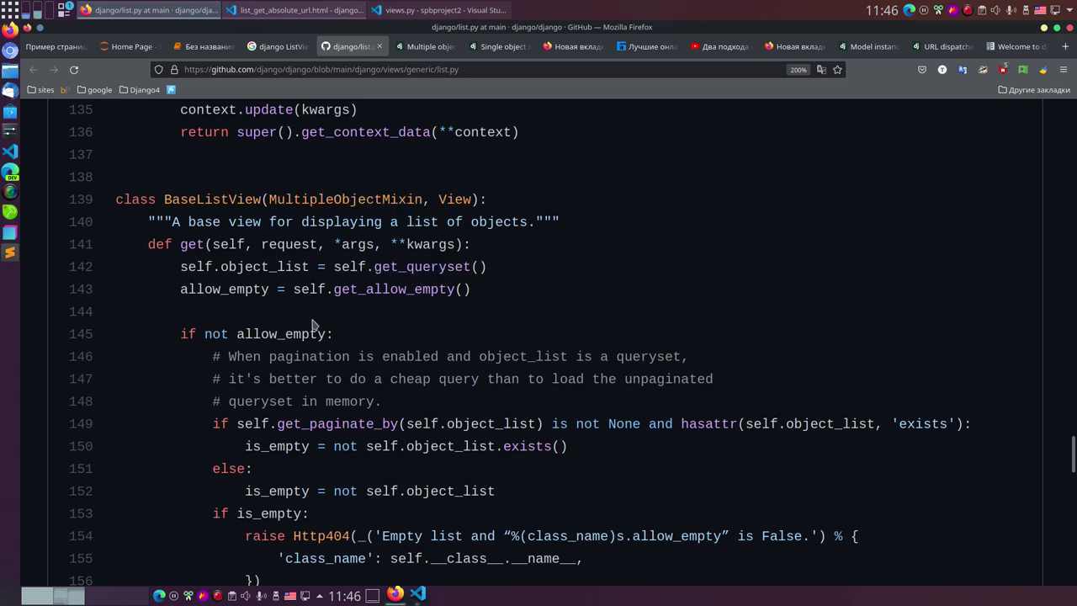
- Highlight self.get_queryset() in the object_list assignment again, and narrow the selection to queryset()
drag(327, 267, 508, 269)
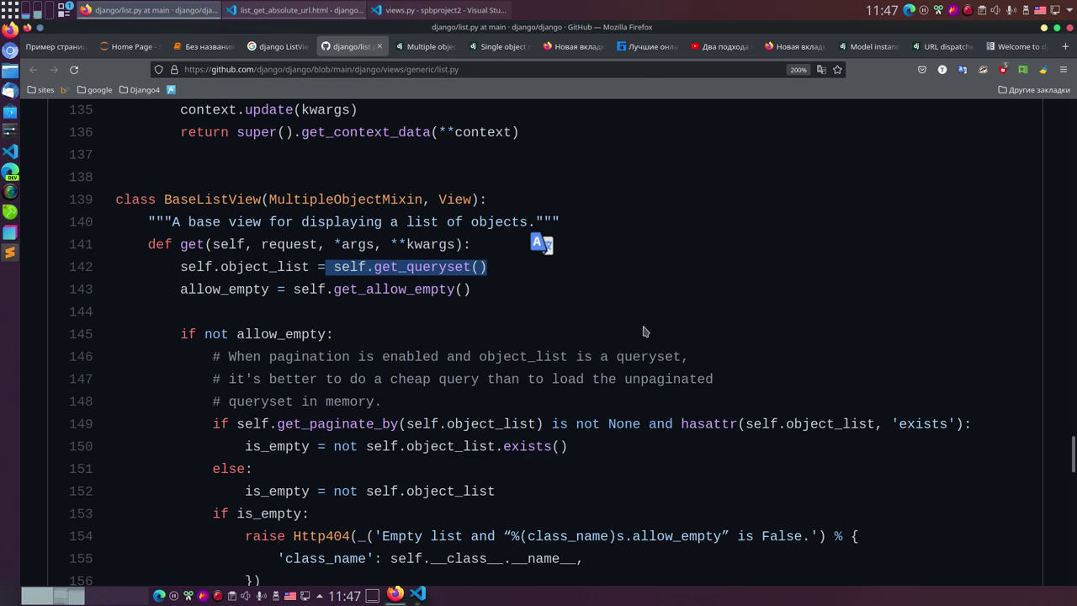
scroll(643, 325, down, 3)
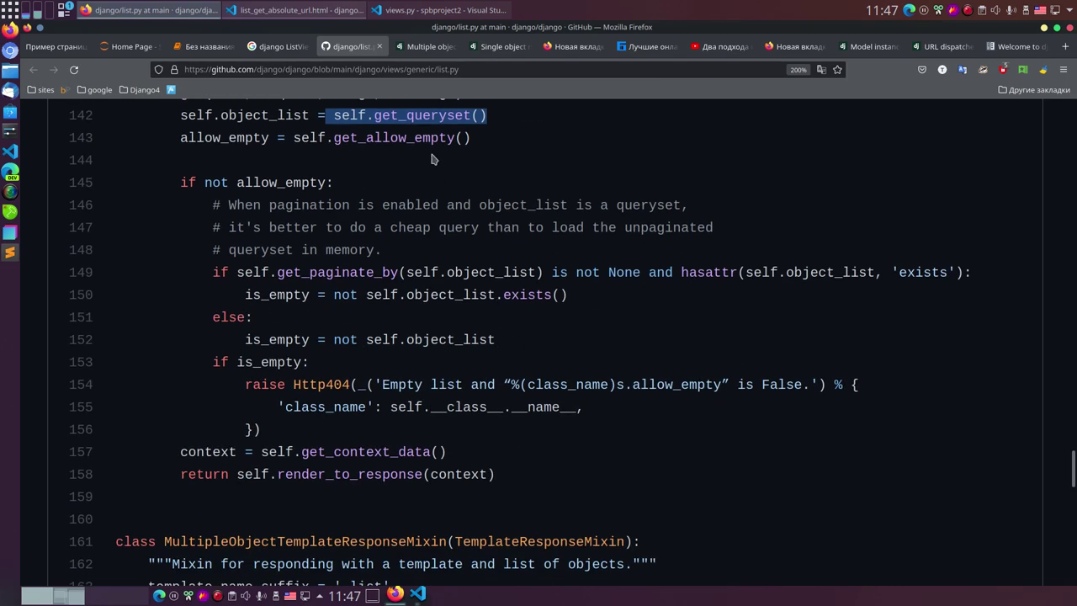
click(379, 117)
click(509, 117)
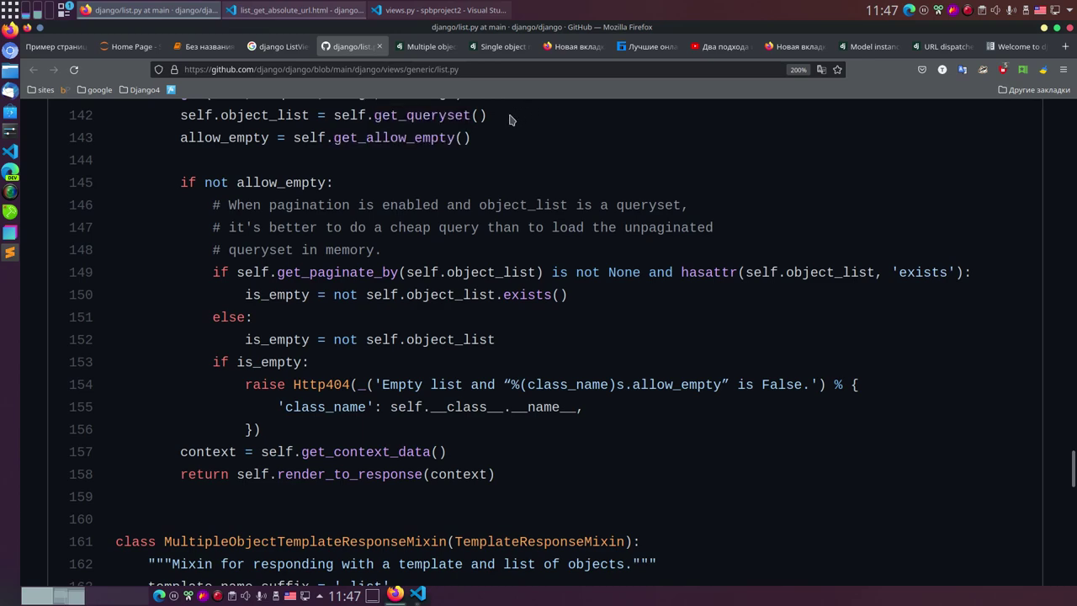
click(437, 119)
- Switch to the spb-tut.ru course page and look through its list of lessons
click(641, 47)
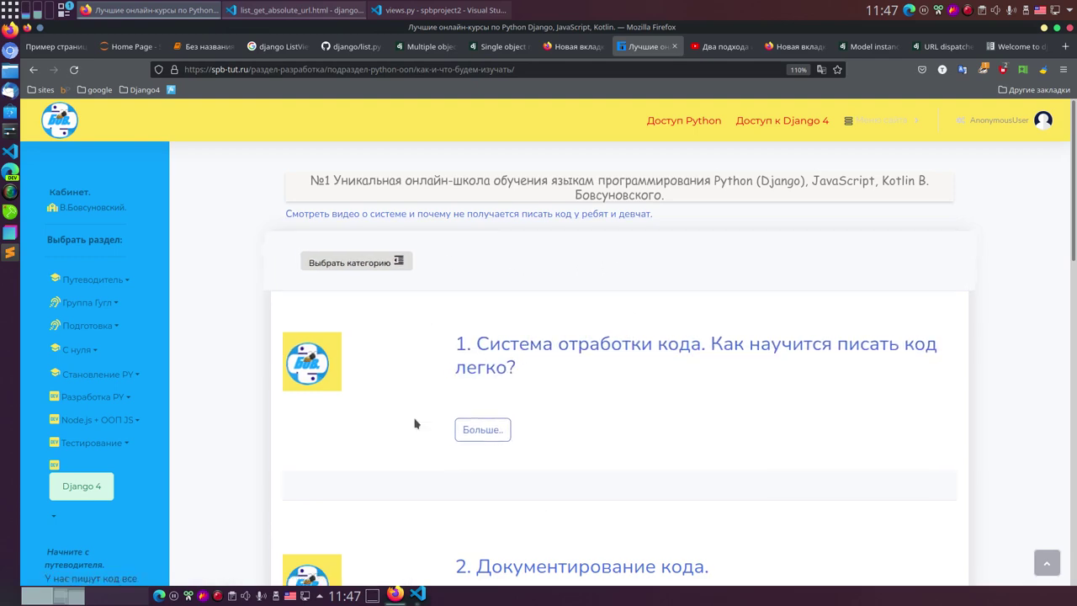
scroll(592, 352, down, 6)
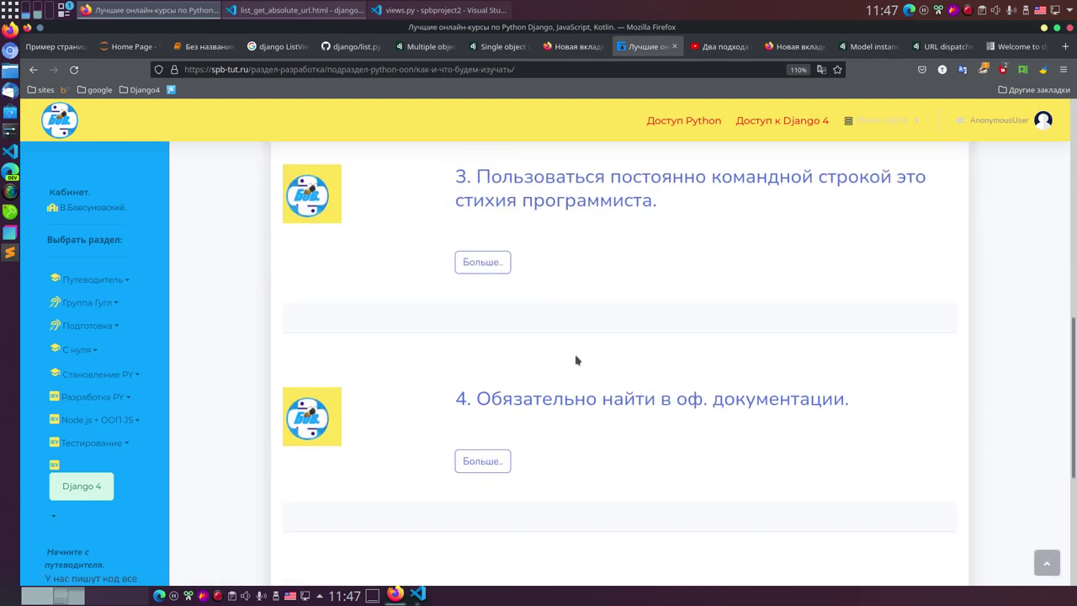
scroll(568, 345, up, 5)
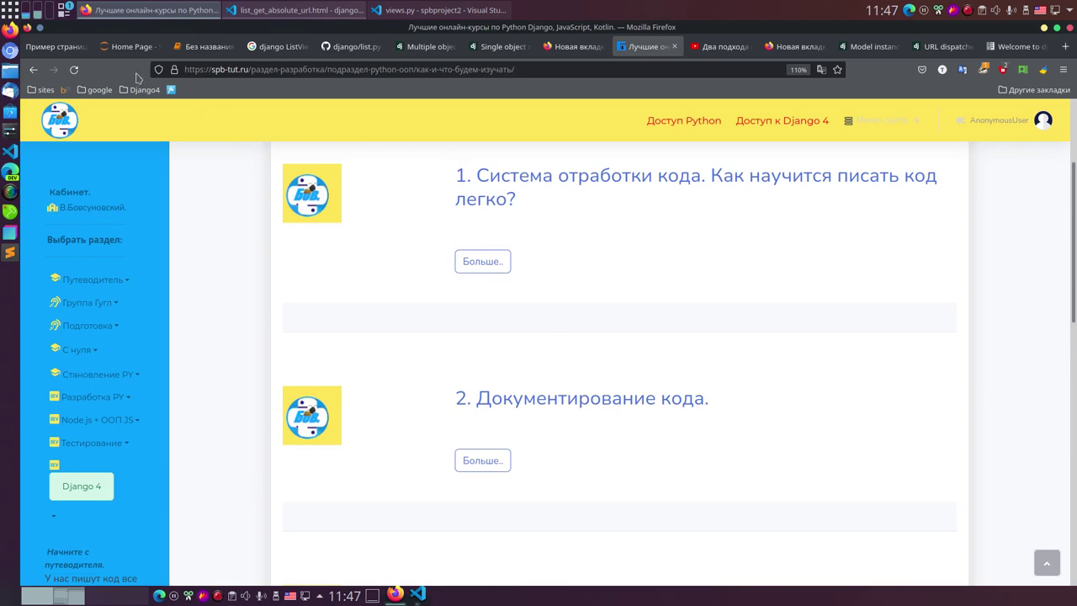
- Back in list.py, examine the code from BaseListView through MultipleObjectTemplateResponseMixin to the ListView class at the end of the file
click(371, 50)
scroll(461, 318, down, 5)
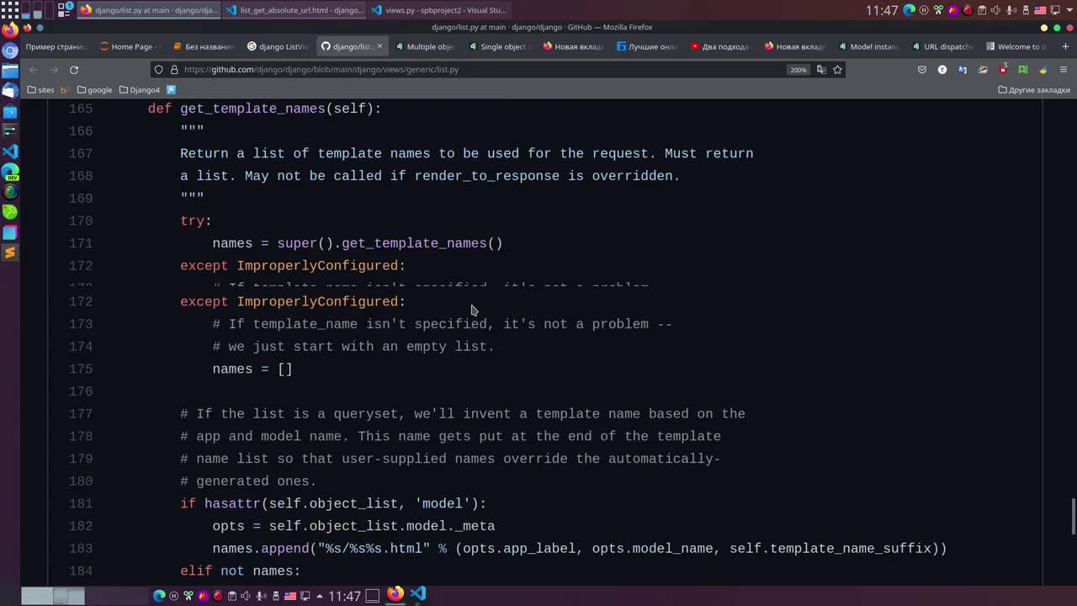
scroll(472, 310, up, 6)
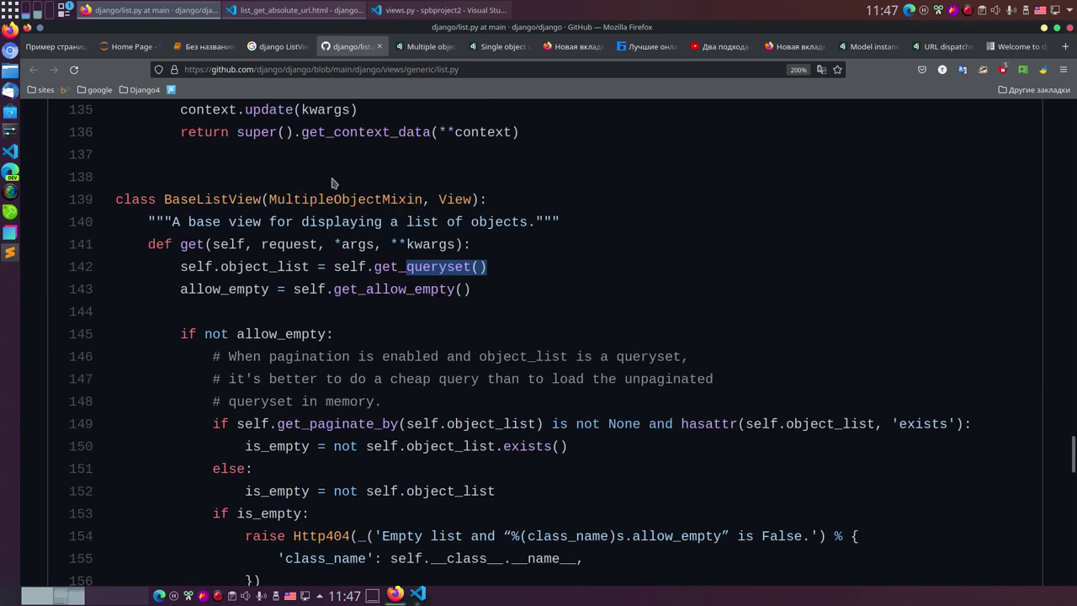
scroll(414, 363, down, 6)
scroll(371, 328, up, 1)
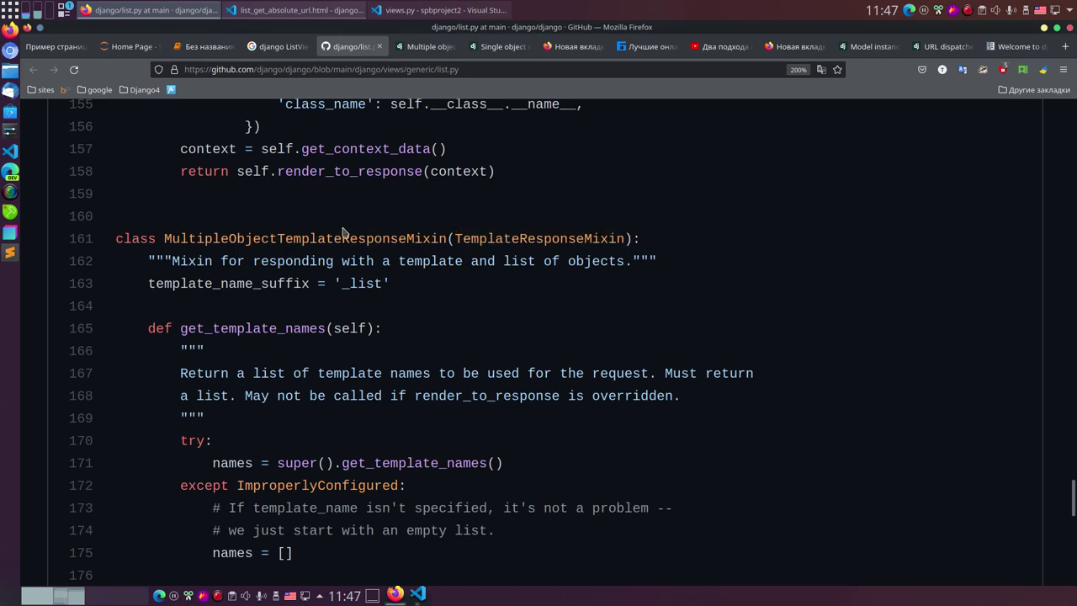
scroll(375, 227, down, 2)
scroll(371, 224, up, 2)
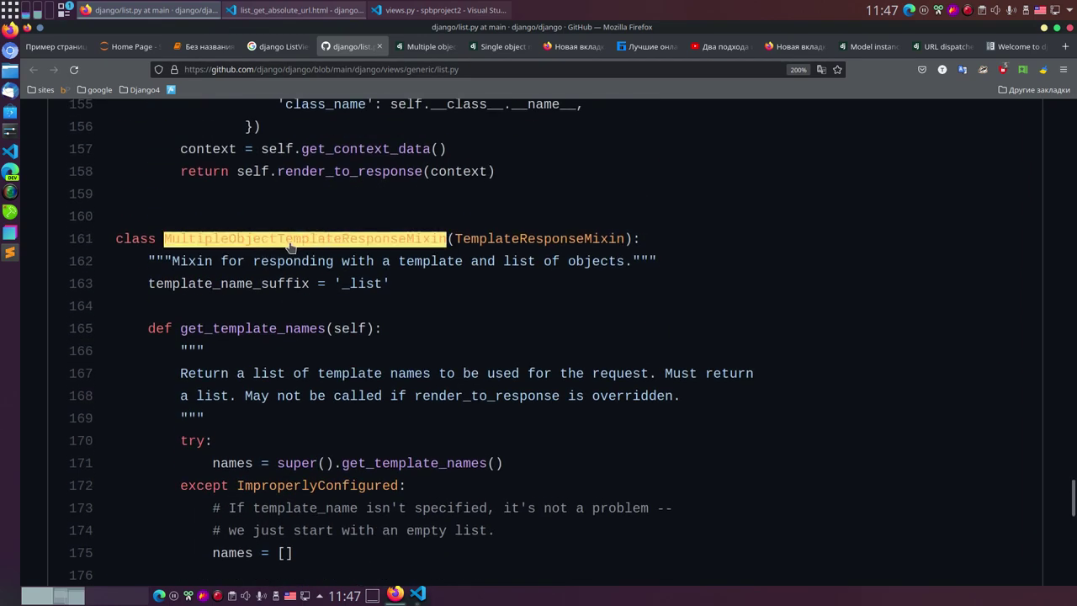
scroll(295, 247, down, 6)
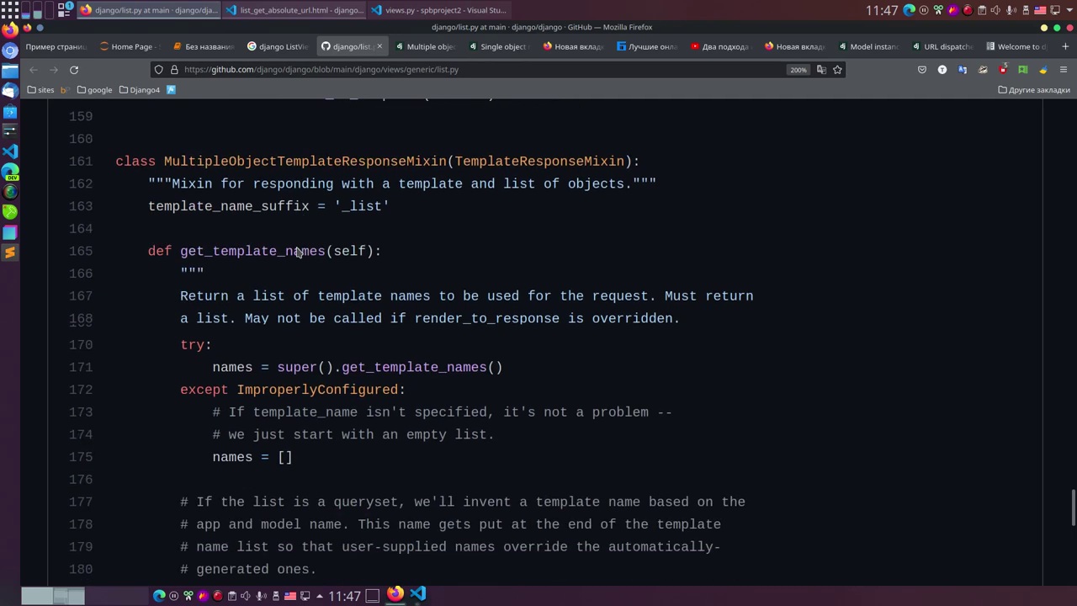
scroll(301, 248, down, 3)
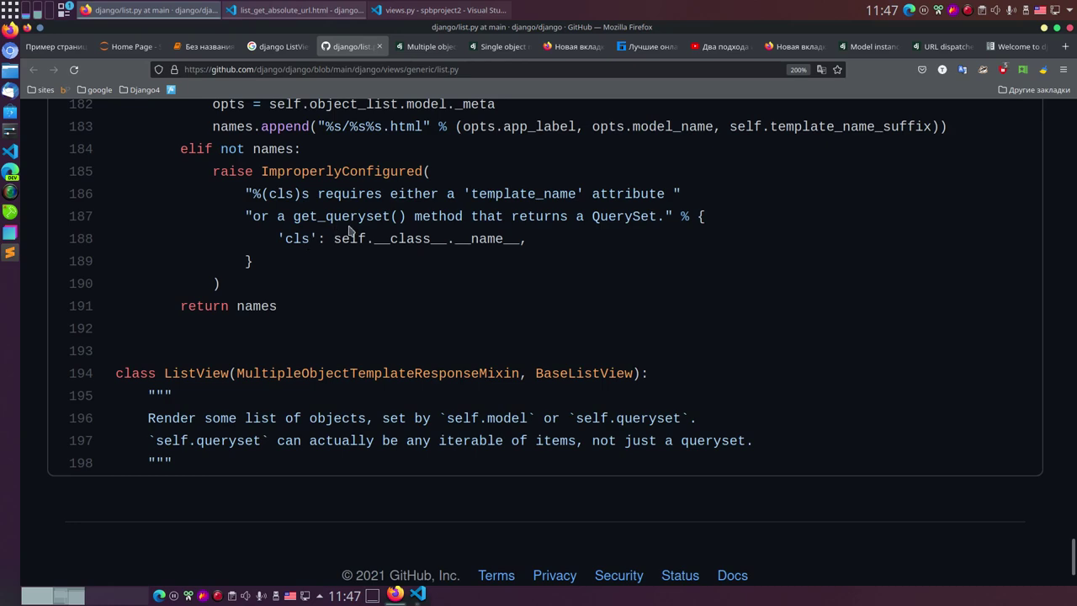
scroll(351, 231, down, 2)
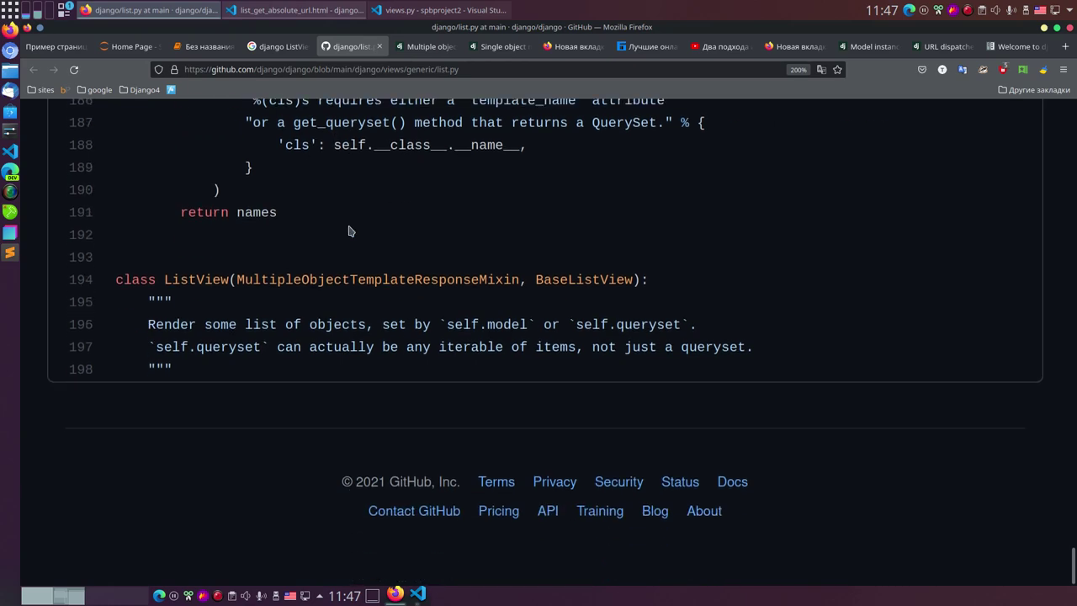
- Go back up through list.py, past BaseListView and the pagination and context methods, to the MultipleObjectMixin class definition
scroll(351, 232, up, 5)
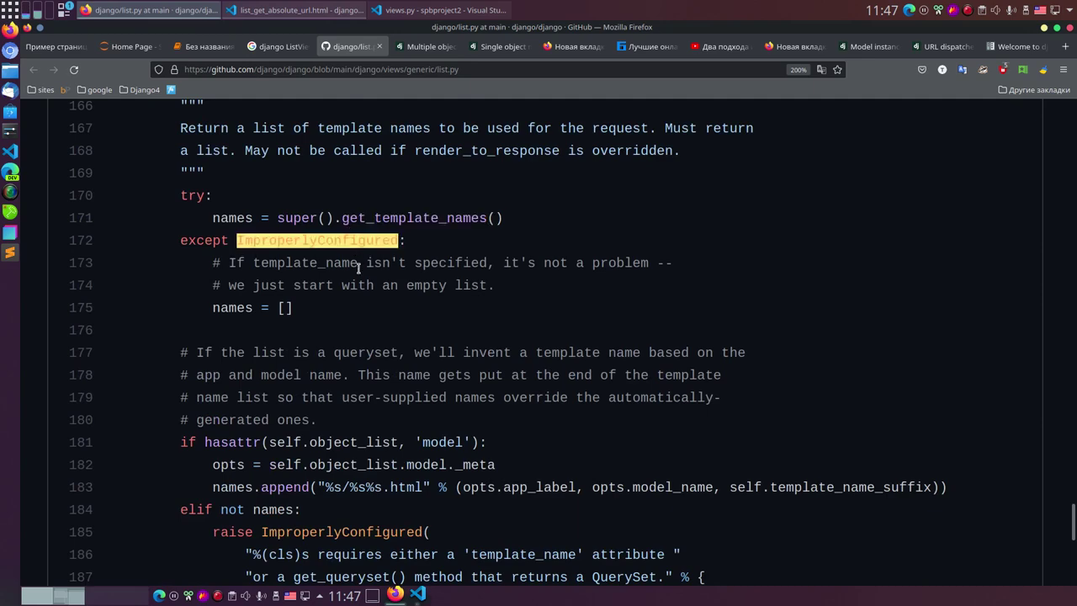
scroll(381, 297, up, 2)
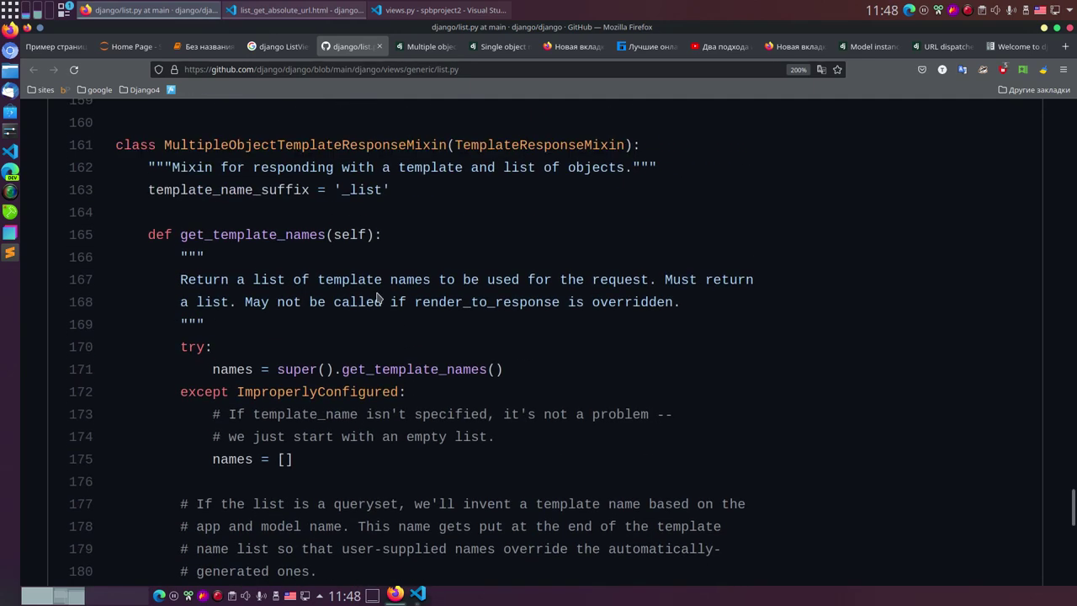
scroll(377, 299, up, 4)
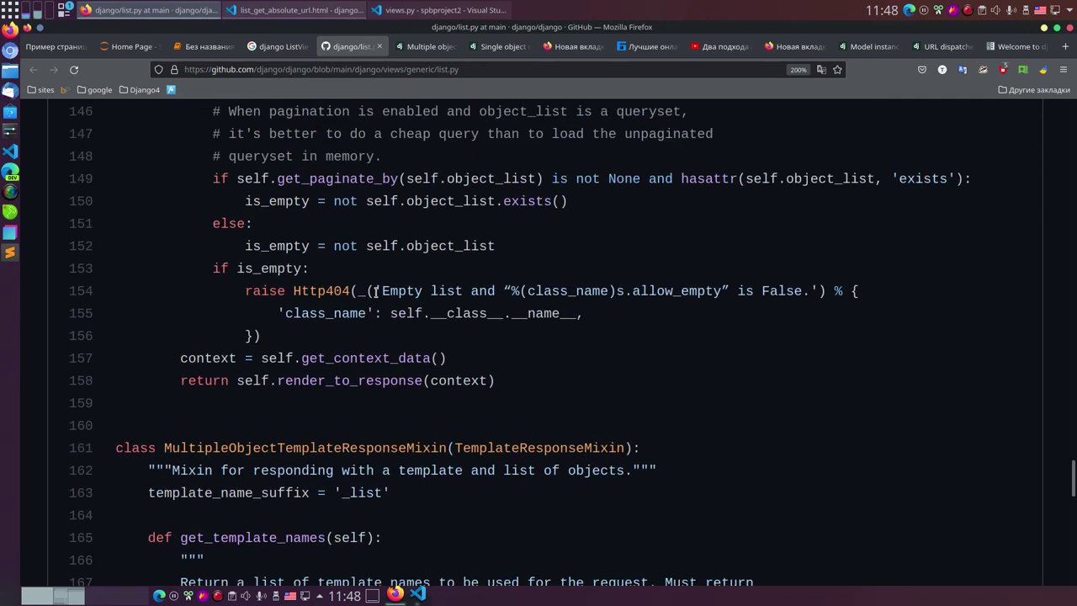
scroll(378, 292, up, 6)
scroll(377, 294, down, 2)
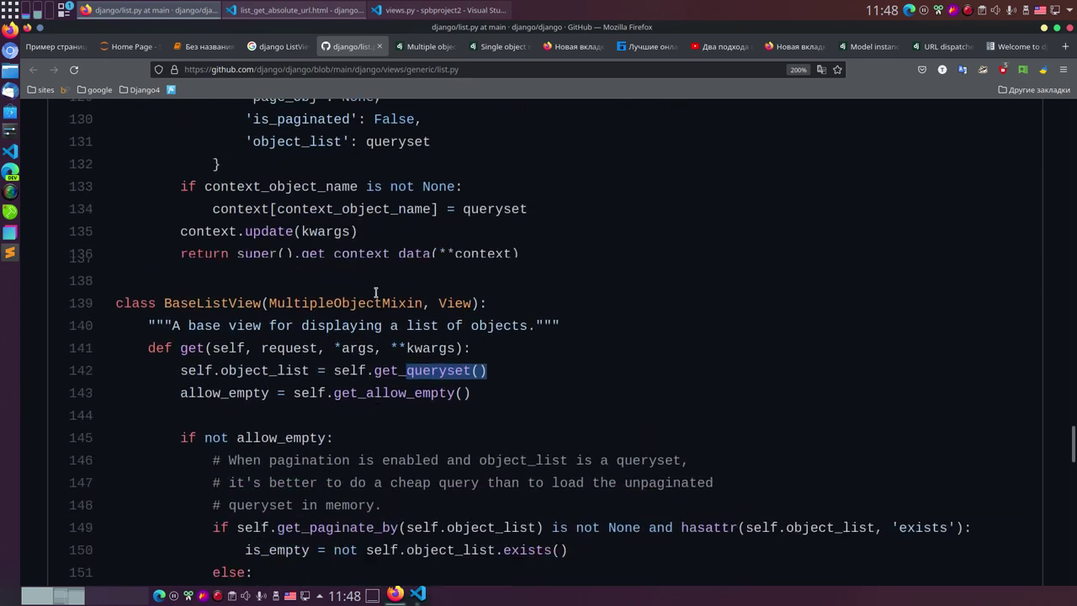
scroll(377, 298, down, 2)
scroll(377, 299, up, 8)
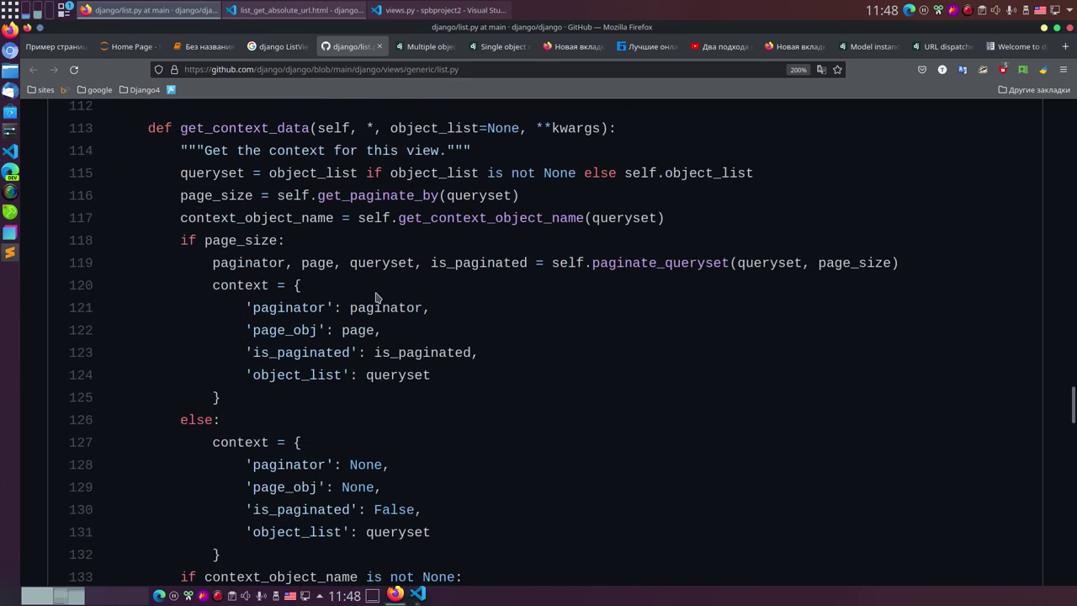
scroll(377, 299, up, 10)
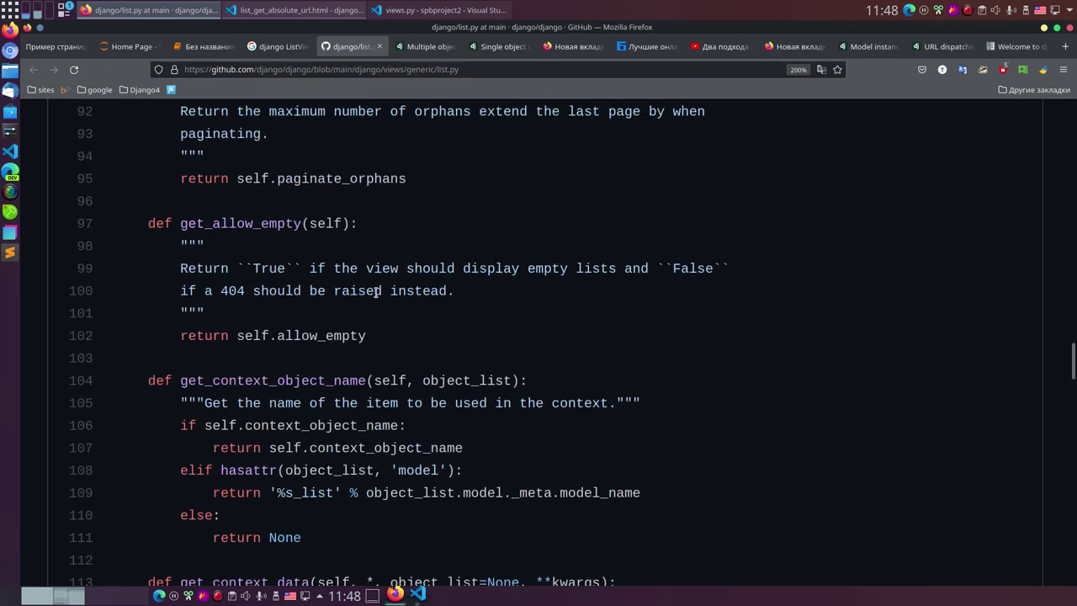
scroll(377, 299, up, 4)
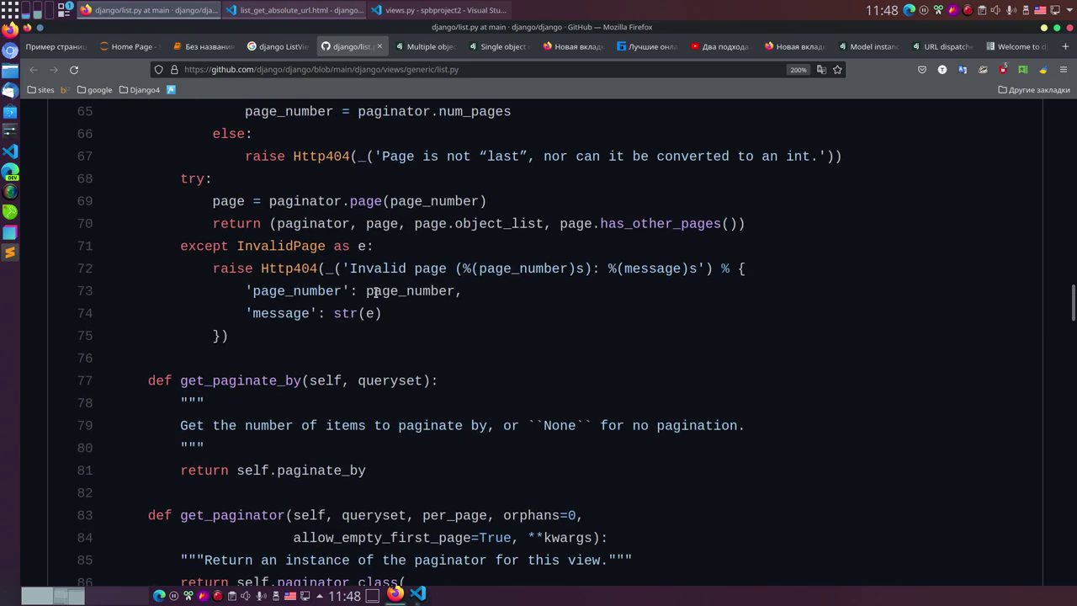
scroll(375, 291, up, 5)
scroll(375, 292, up, 4)
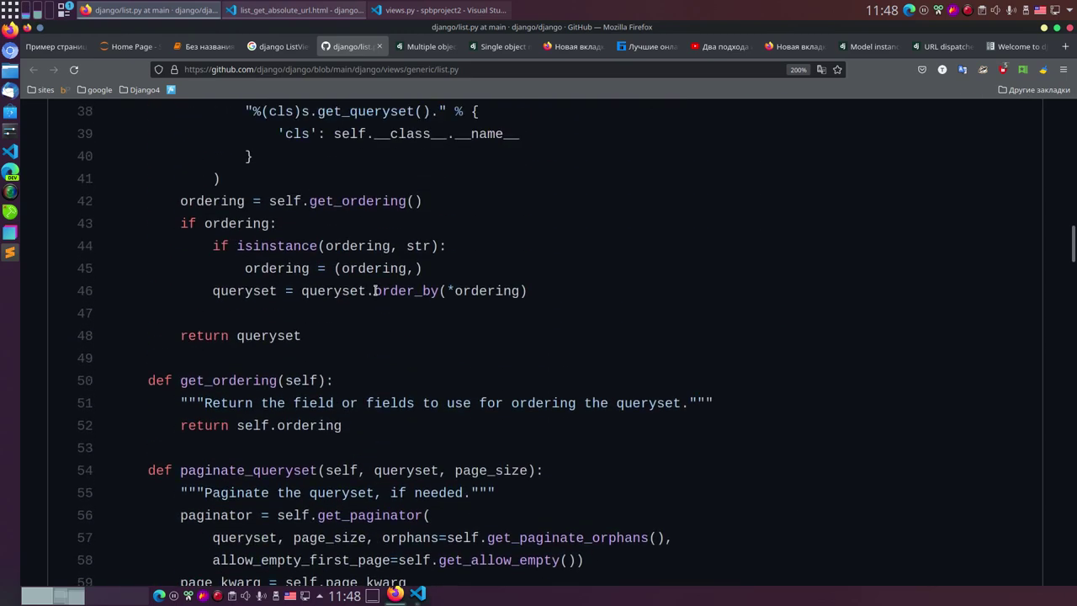
scroll(375, 291, up, 10)
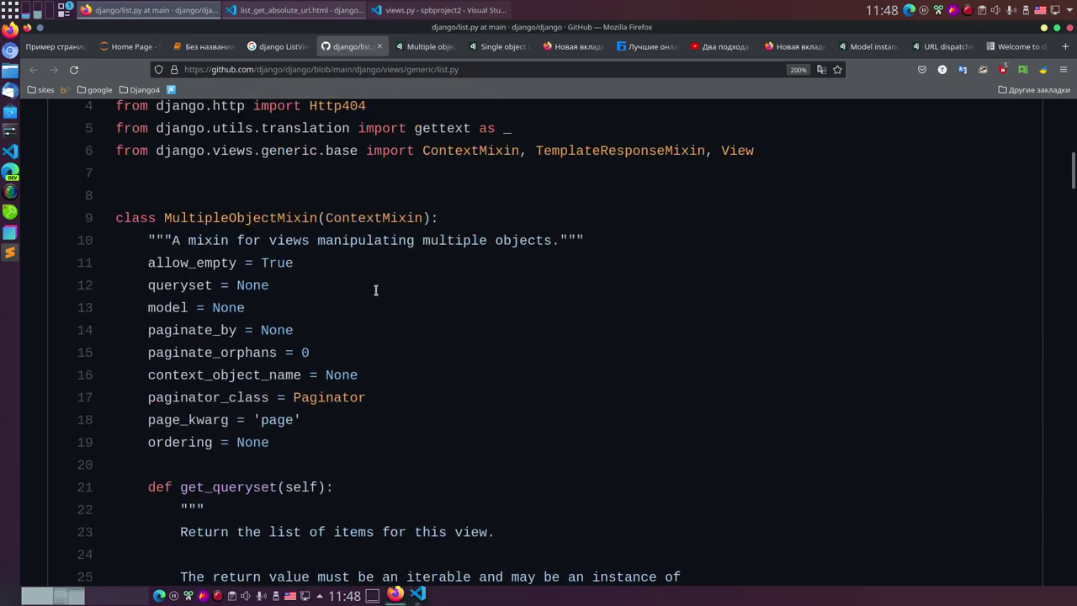
scroll(376, 291, up, 2)
- Highlight MultipleObjectMixin's class attributes from allow_empty to ordering on lines 11 to 19, and clear the selection
scroll(376, 295, down, 2)
click(212, 221)
scroll(290, 202, down, 5)
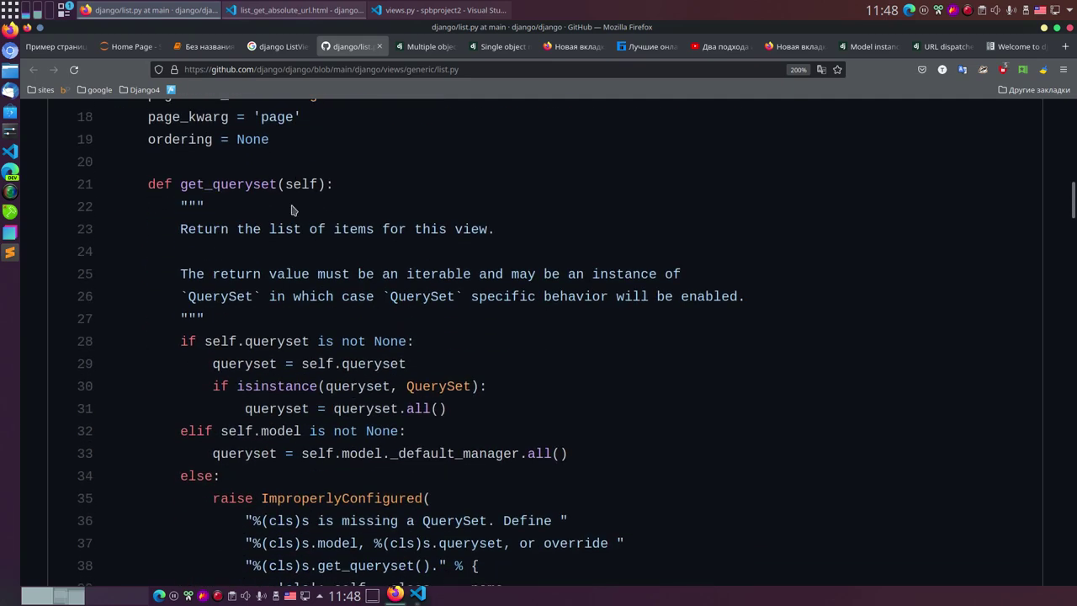
scroll(292, 210, up, 5)
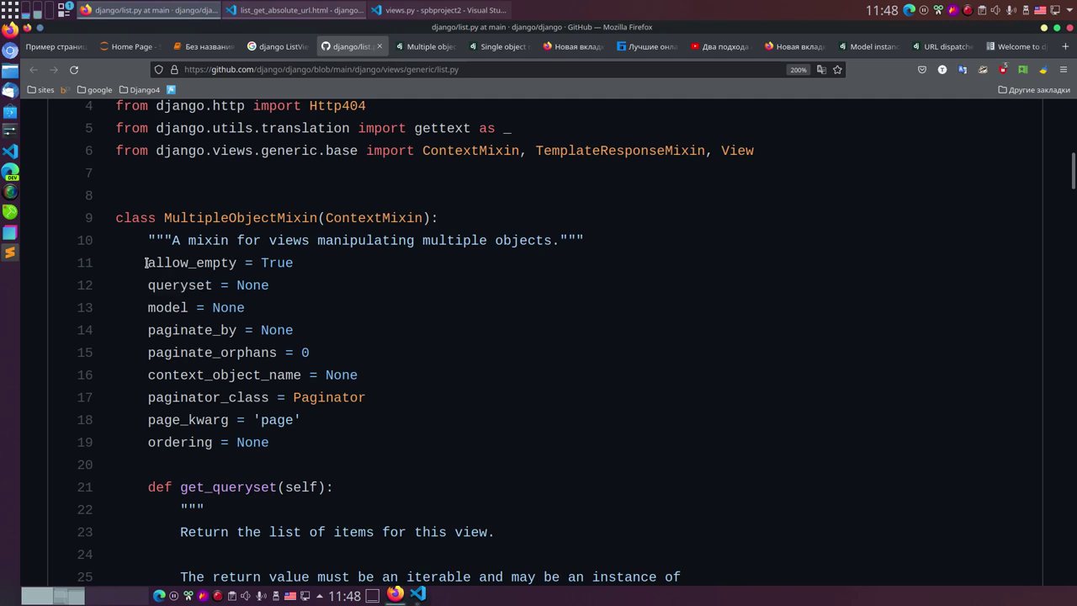
drag(145, 262, 320, 450)
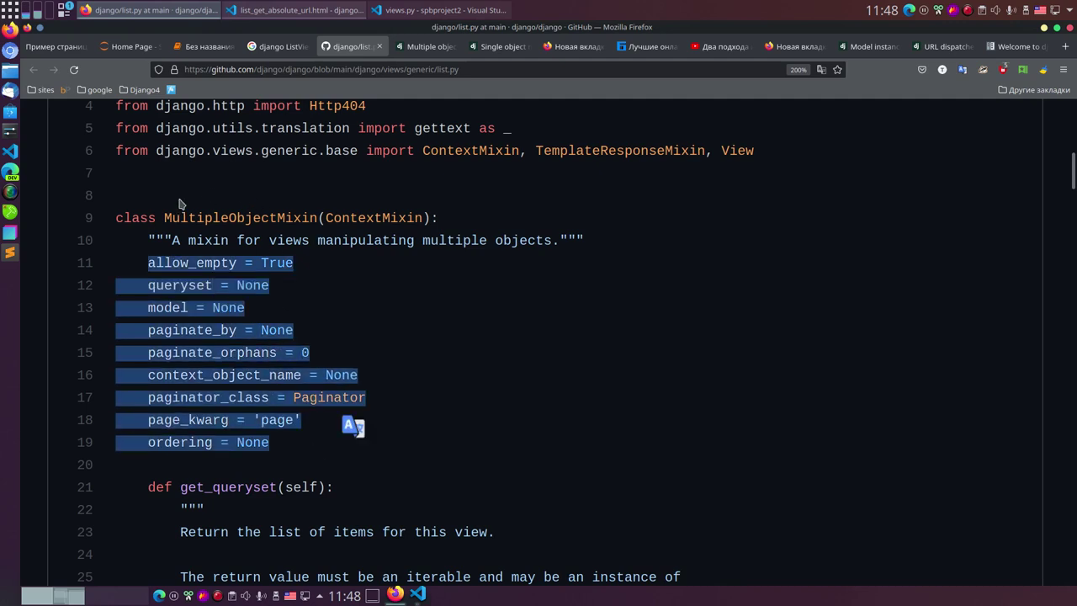
click(268, 276)
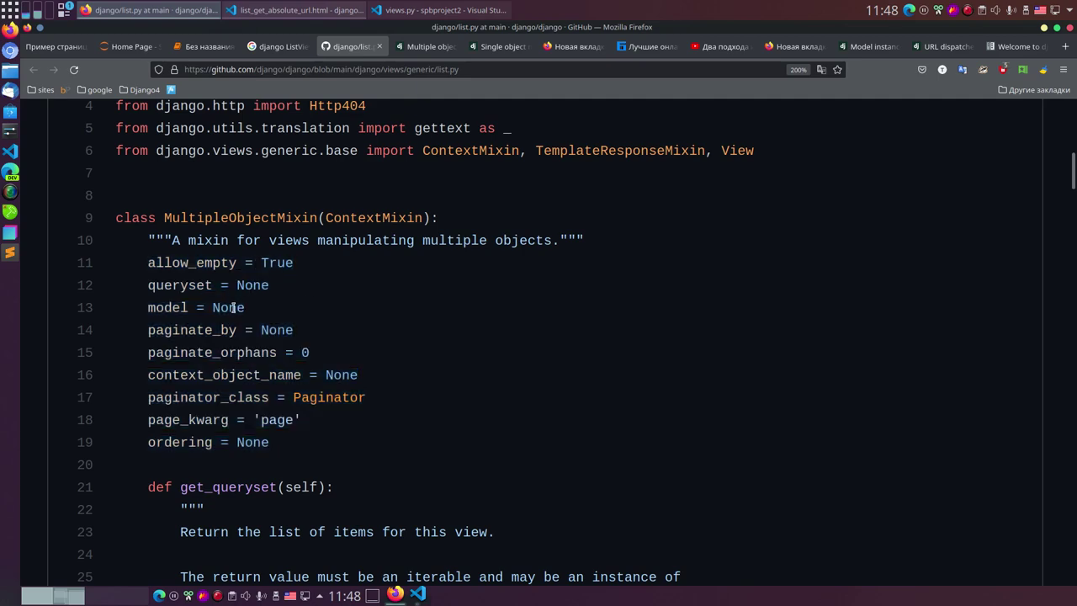
- Highlight the get_queryset(self) definition on line 21 and the queryset = self.model._default_manager.all() assignment on line 33
scroll(385, 300, down, 3)
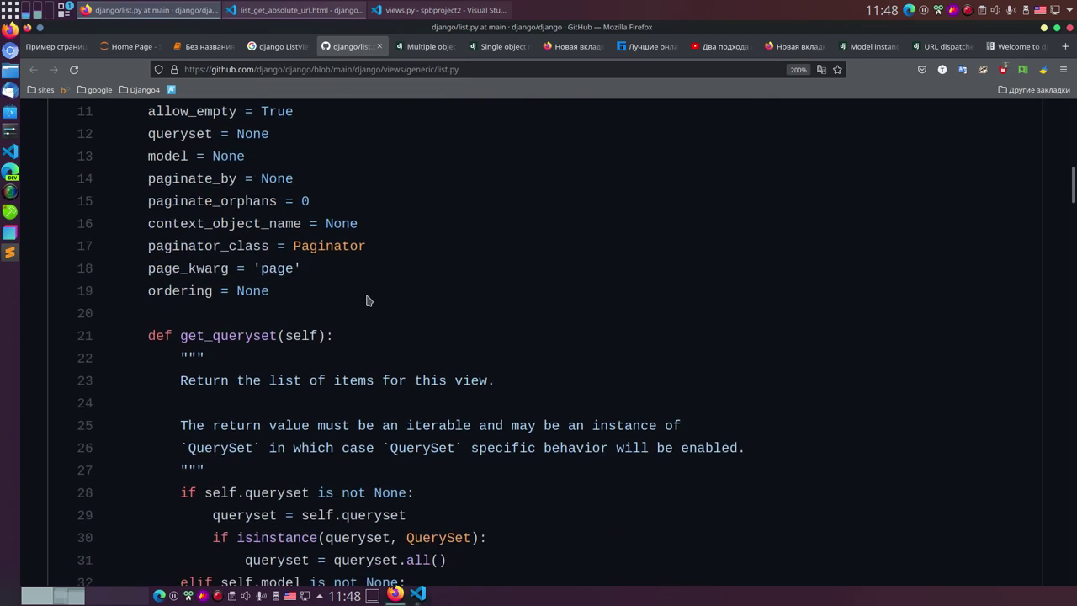
scroll(385, 291, down, 3)
drag(137, 186, 334, 183)
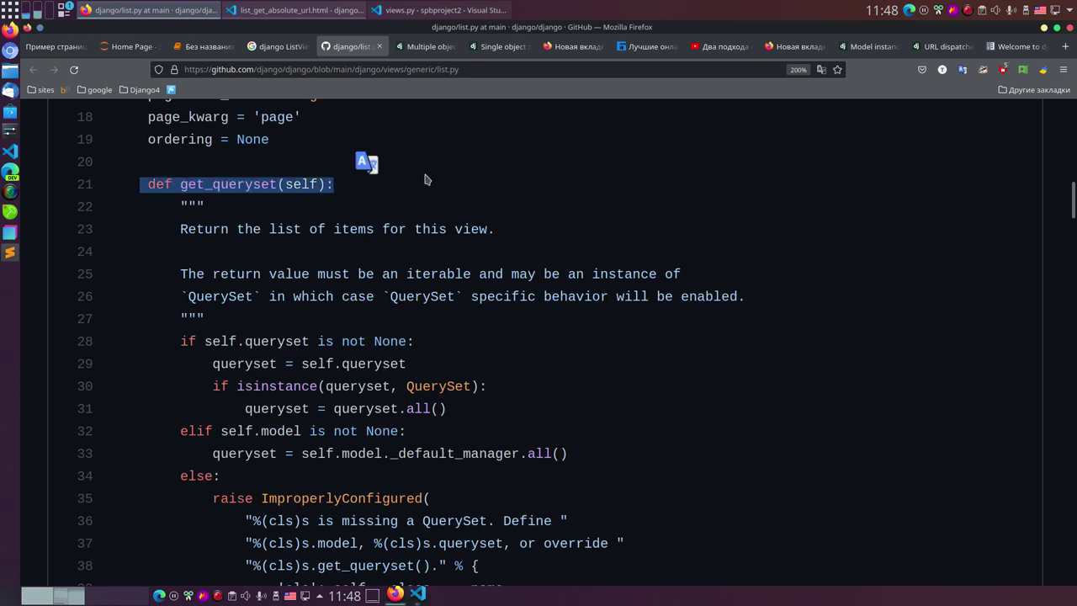
scroll(426, 176, down, 3)
drag(206, 301, 577, 303)
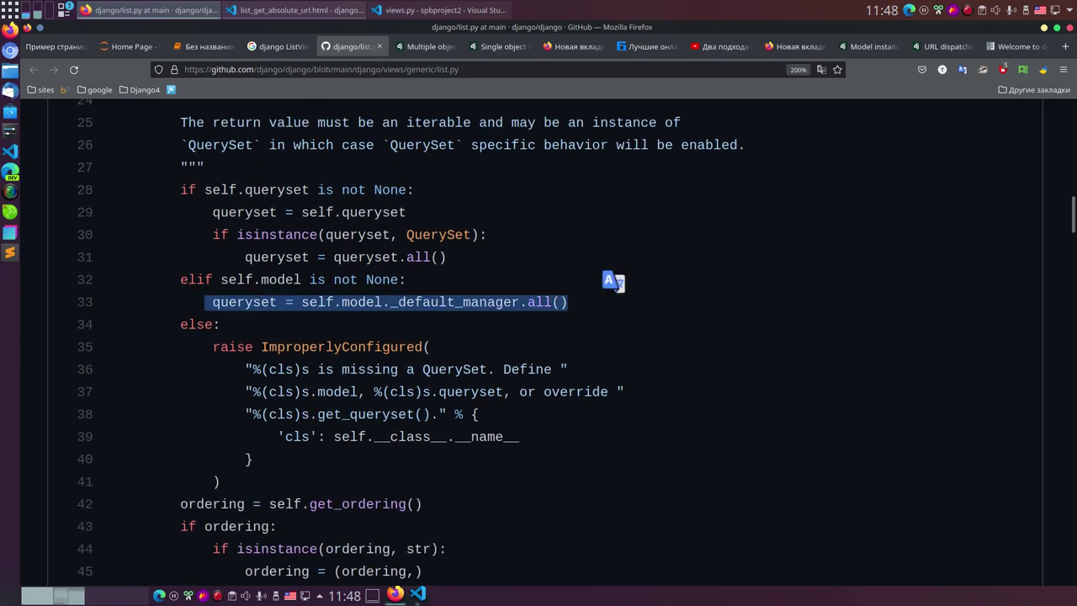
- In a new browser tab, search the web for "django" and open the Documentation page of the official Django site
click(1067, 47)
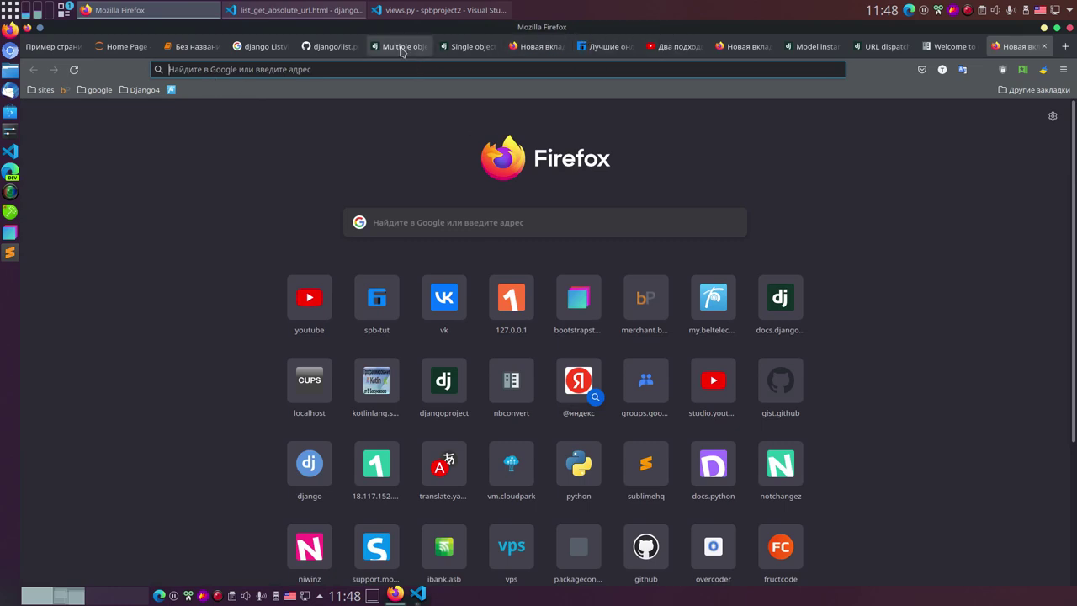
click(302, 67)
text(djang)
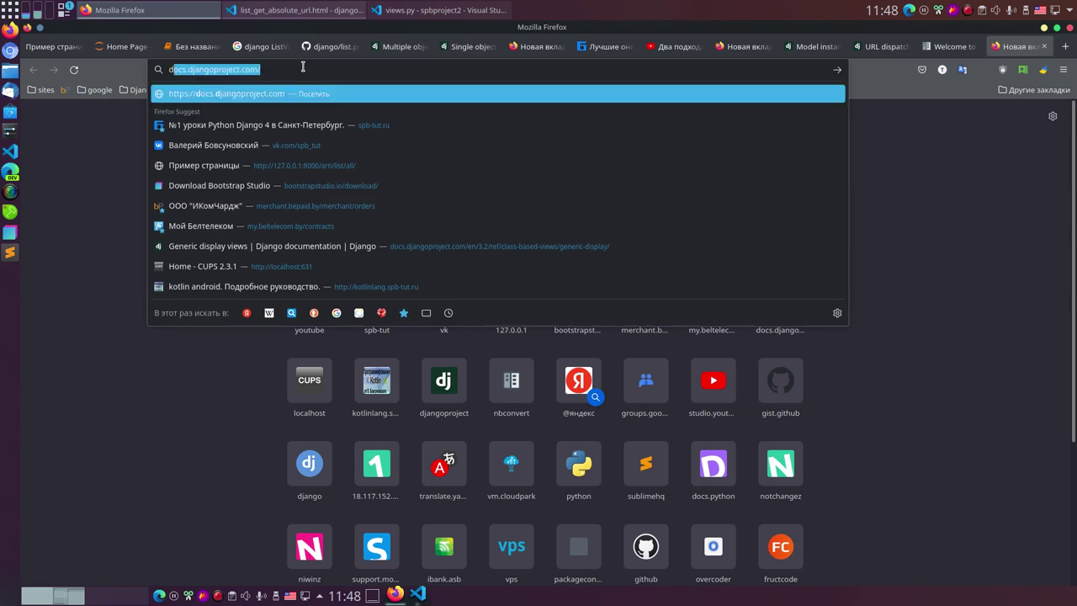
text(o)
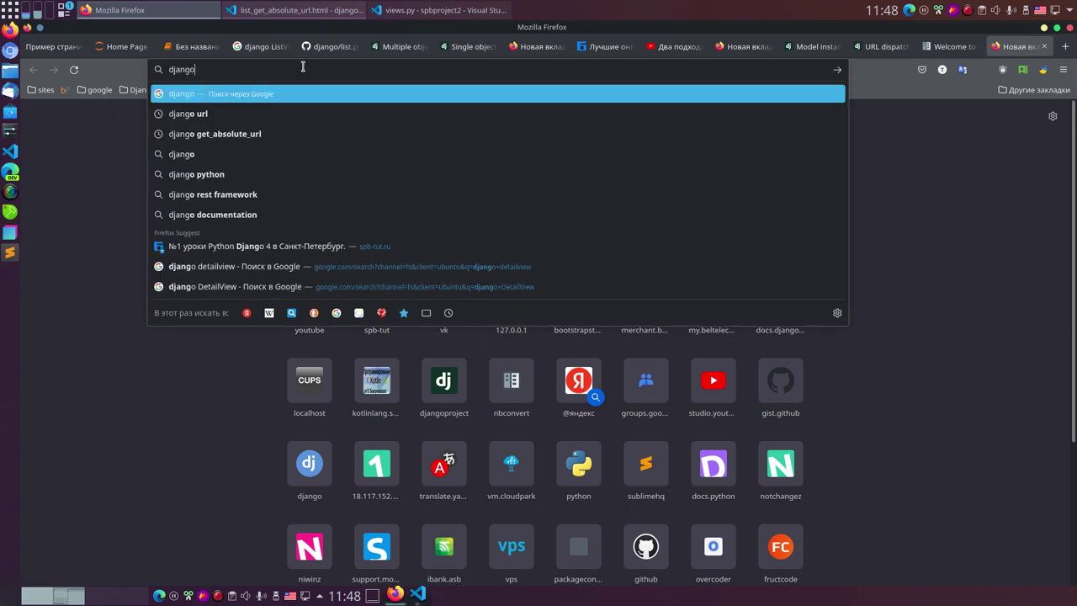
key(Return)
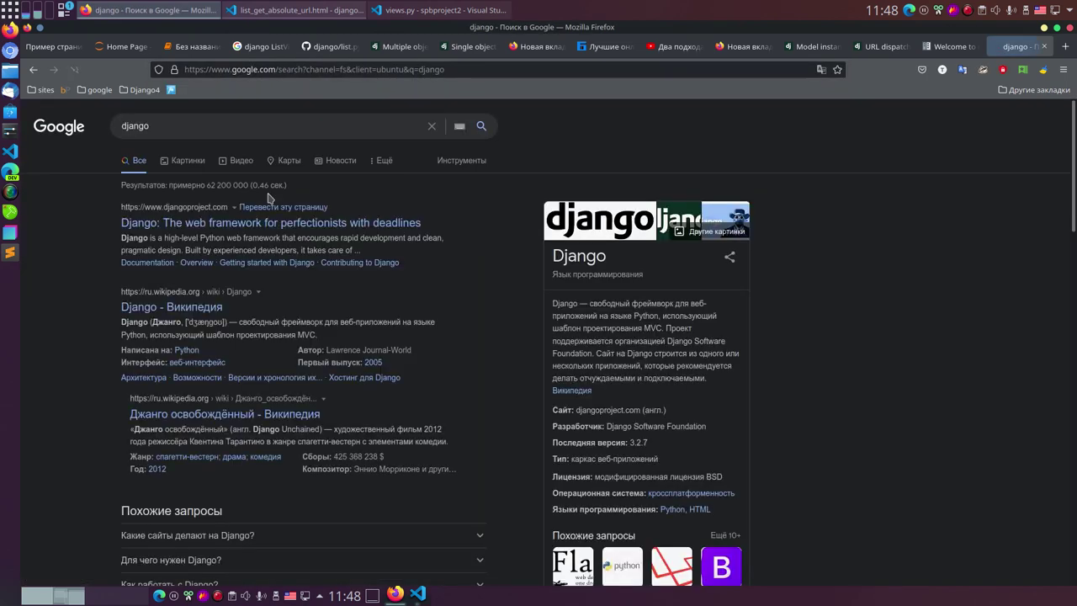
click(462, 205)
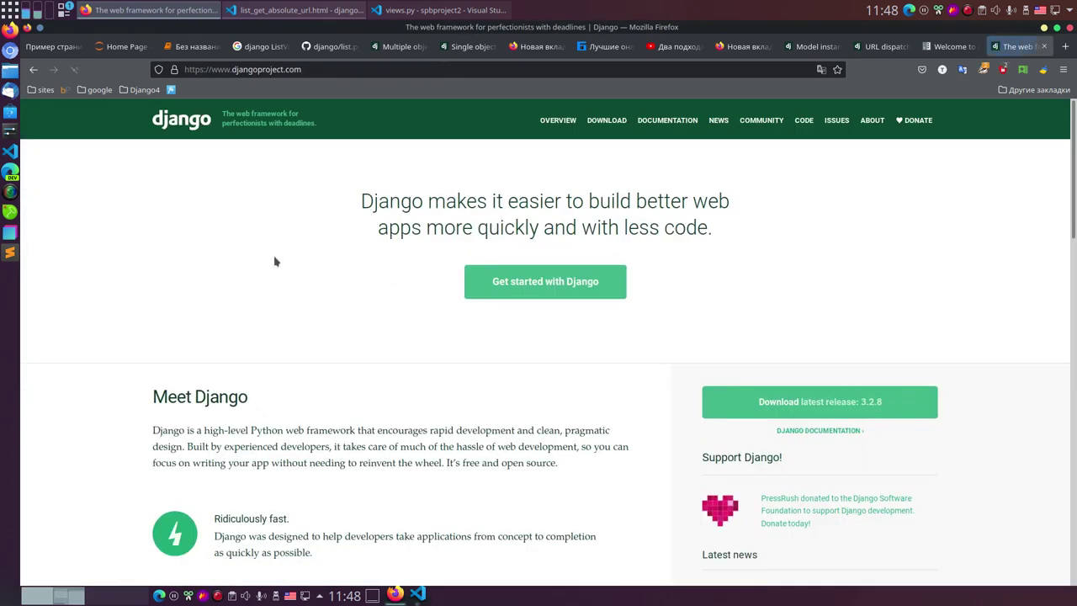
click(667, 124)
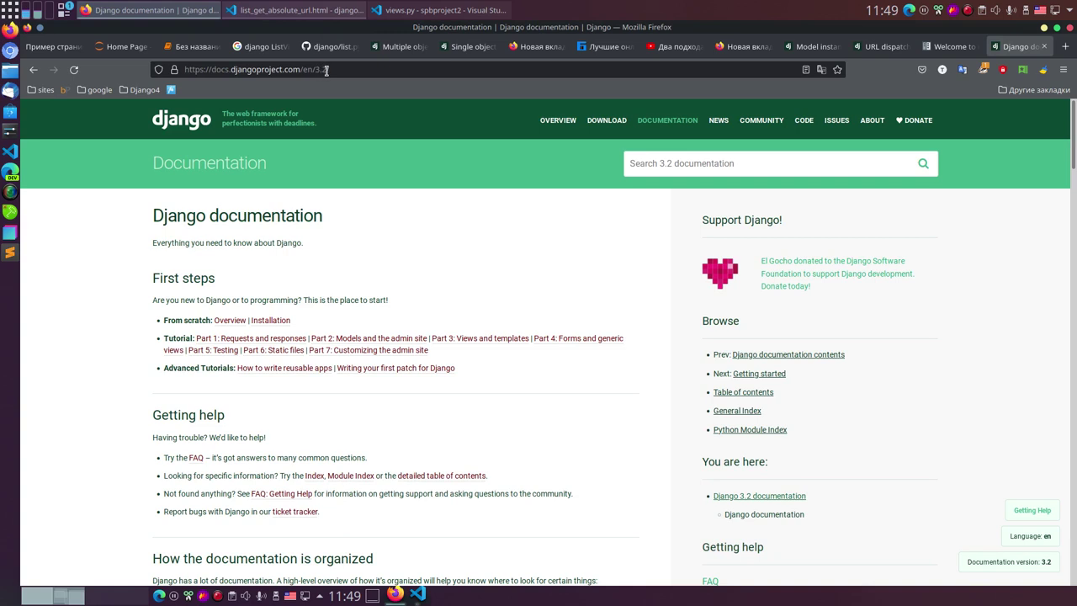
click(327, 70)
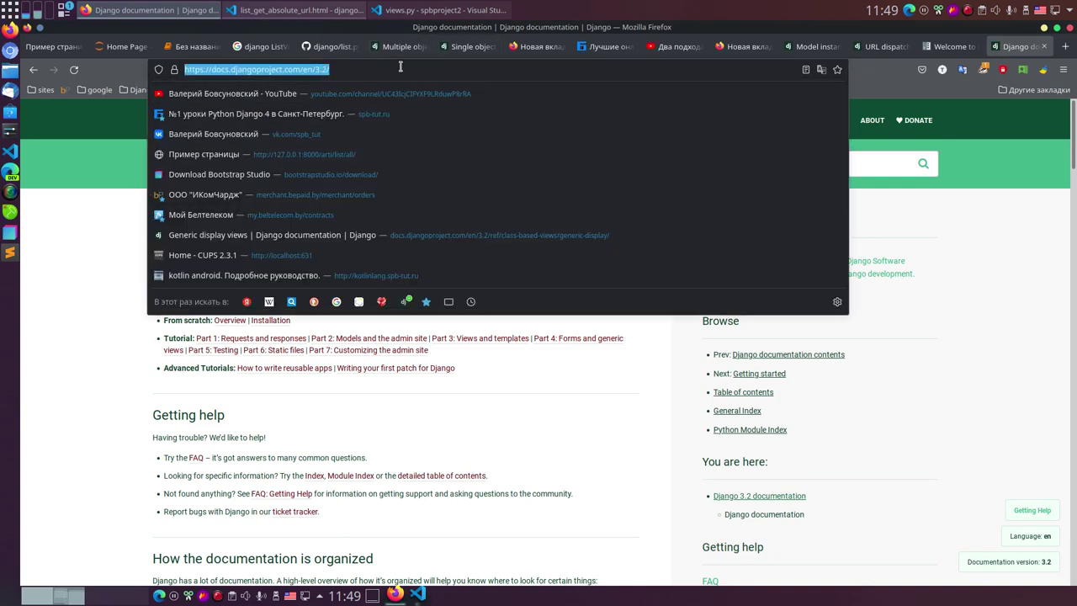
click(128, 335)
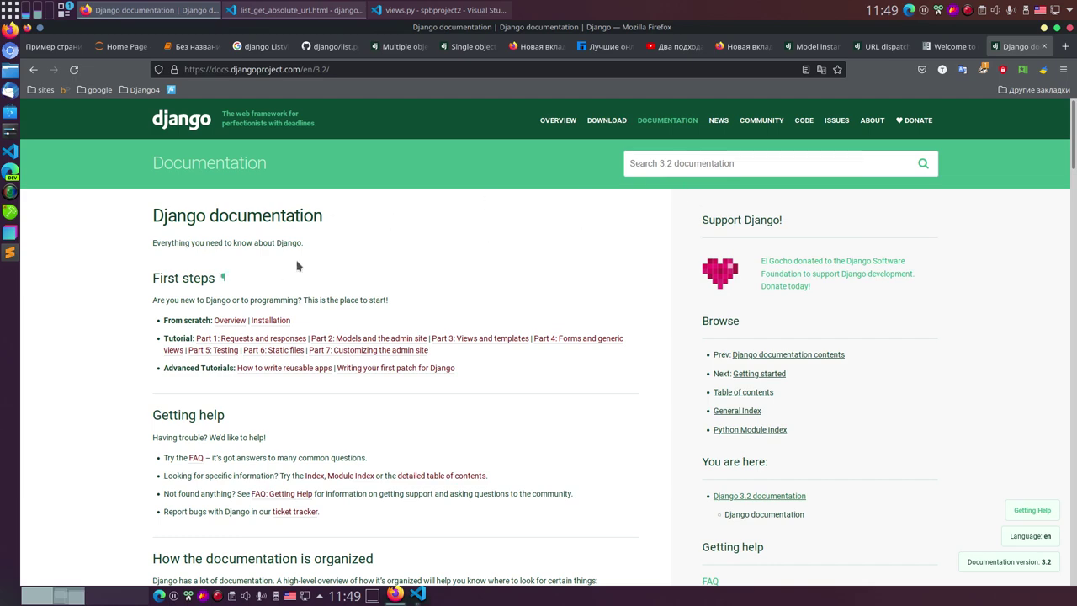
- From the model layer section, open the QuerySet method reference and go to its all() entry
scroll(296, 266, down, 8)
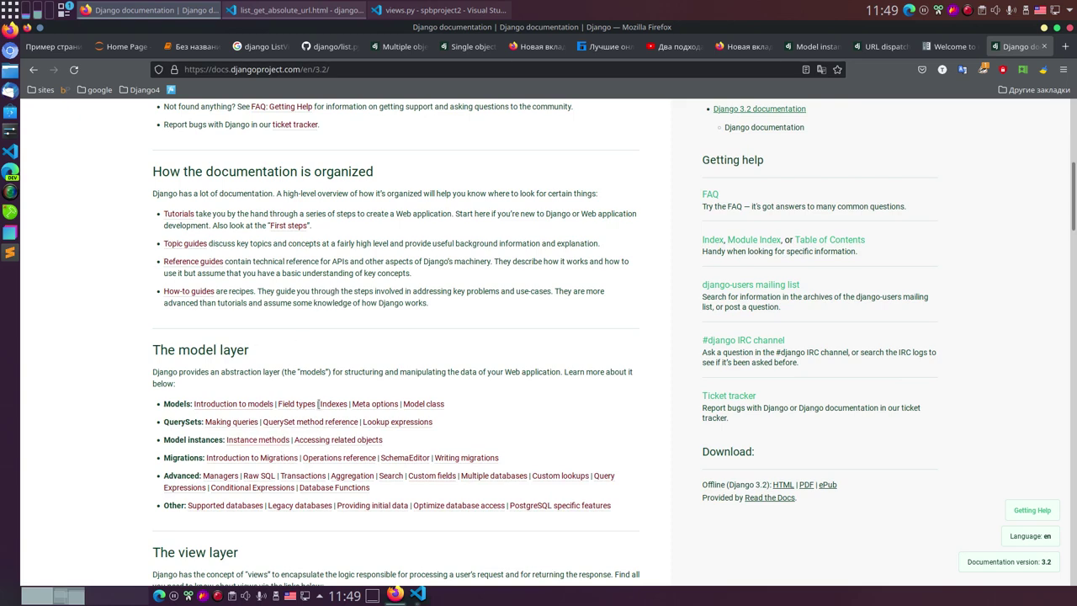
click(309, 423)
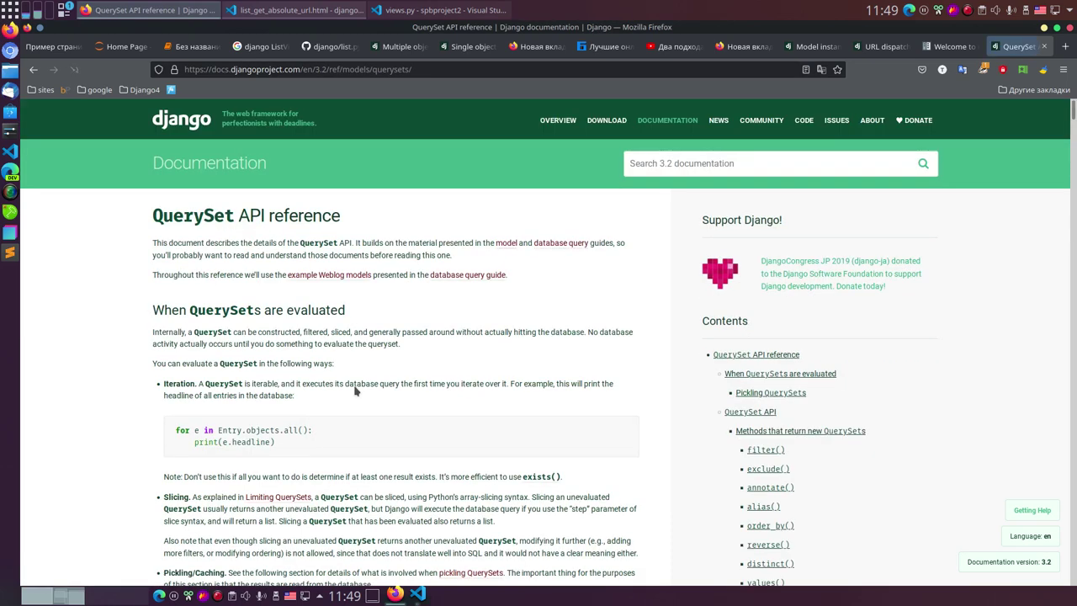
scroll(356, 385, down, 10)
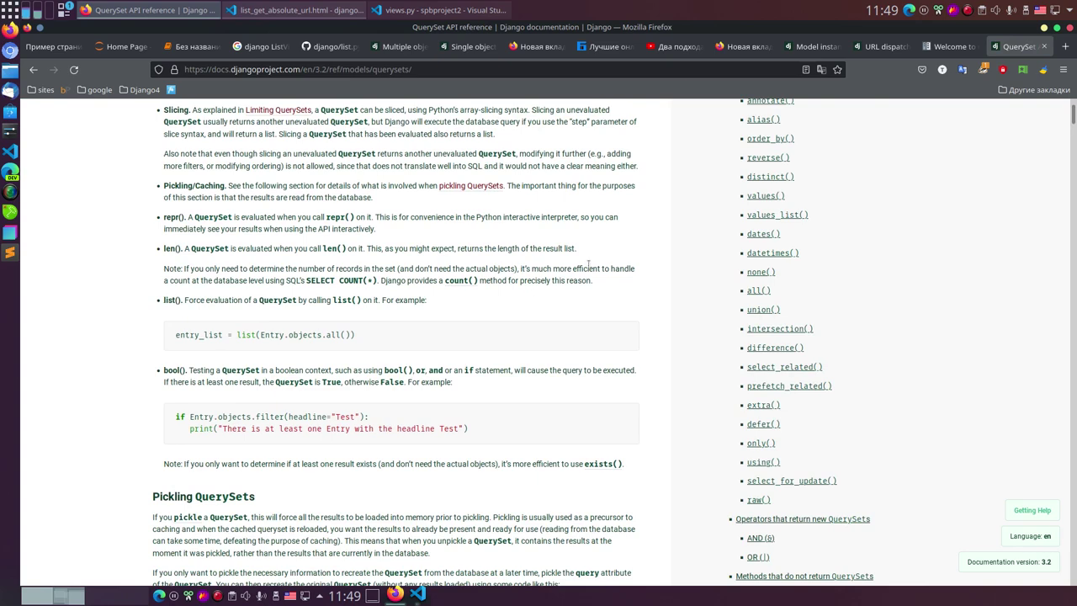
click(757, 293)
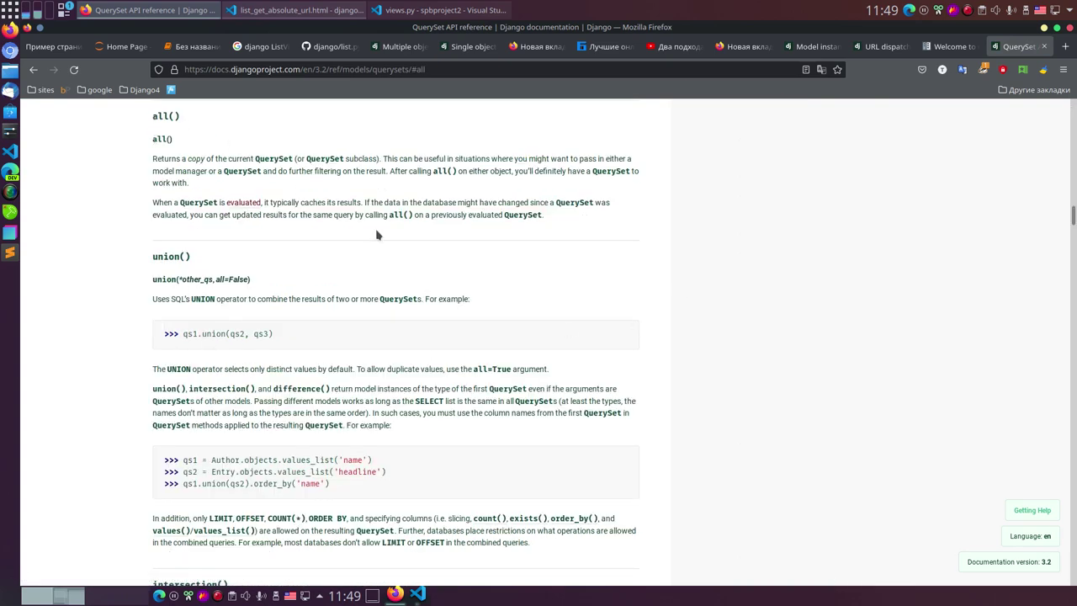
- Switch the QuerySet all() documentation to Django version 4.0 through the page address, and highlight the whole all() description
click(324, 69)
click(325, 69)
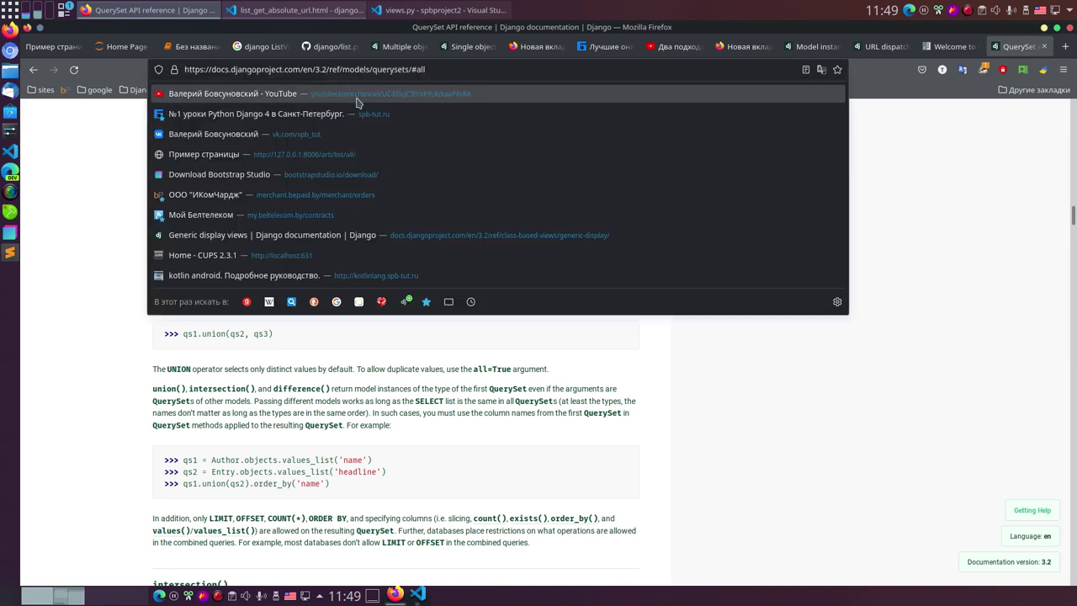
key(BackSpace)
text(0)
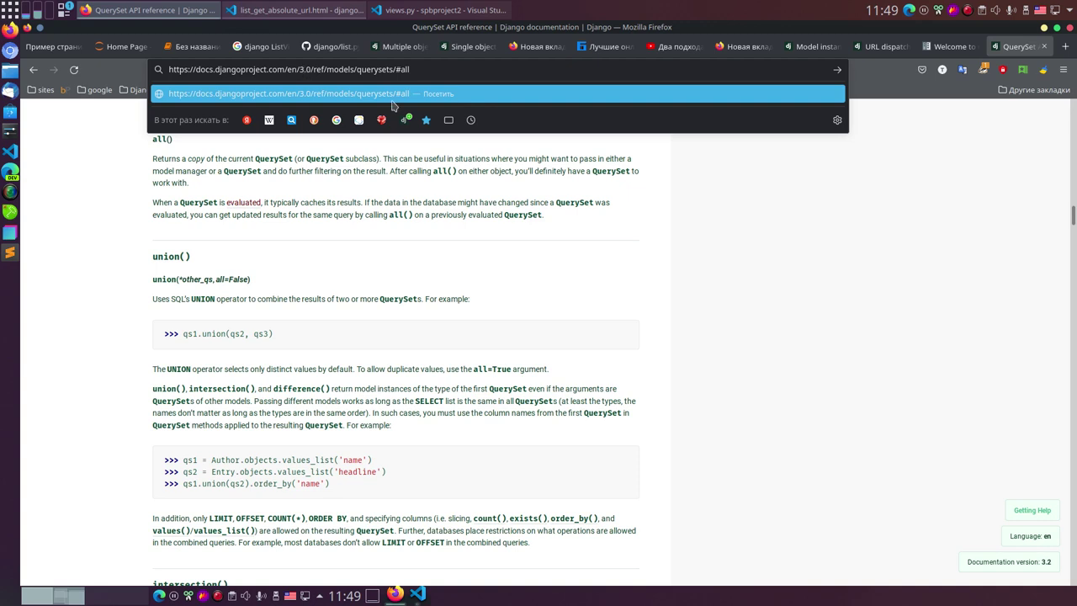
key(BackSpace)
text(4)
key(Return)
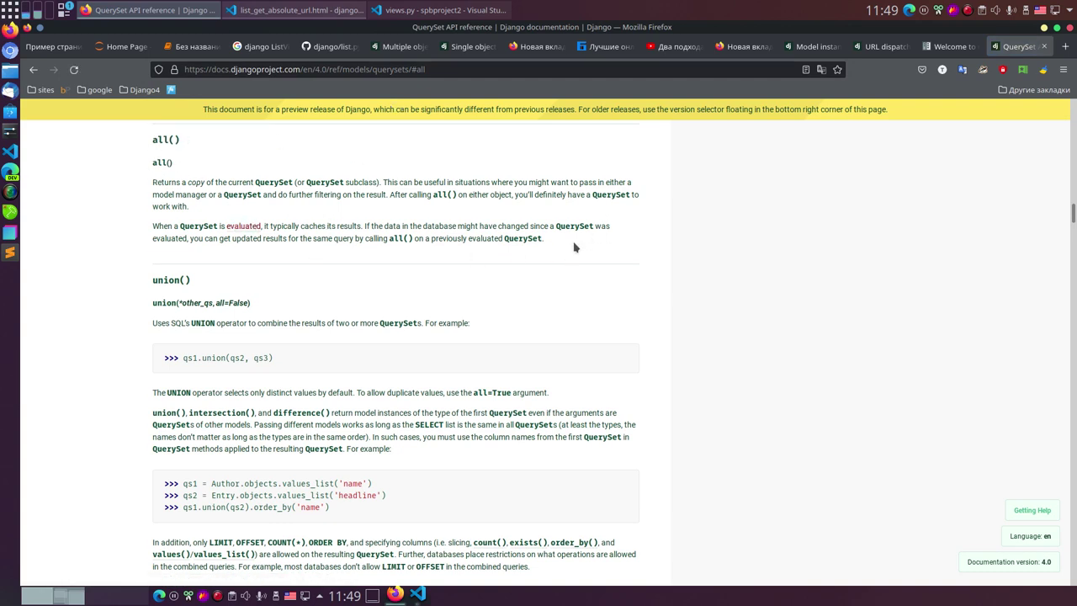
drag(575, 247, 180, 139)
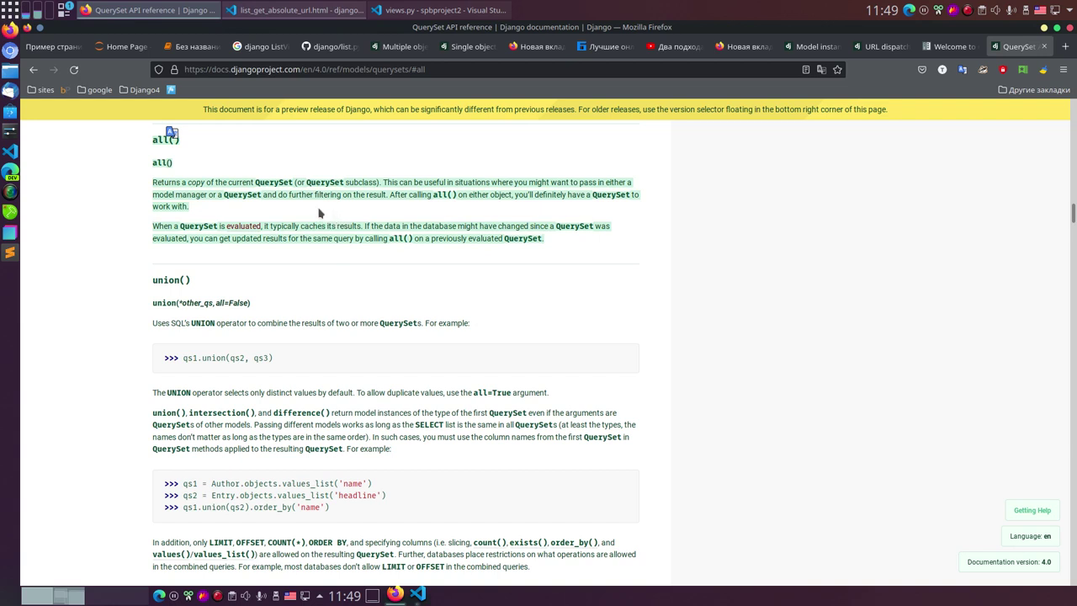
- Return to list.py on GitHub, highlight _default_manager in the queryset assignment on line 33, and clear the word selection
click(390, 51)
click(320, 49)
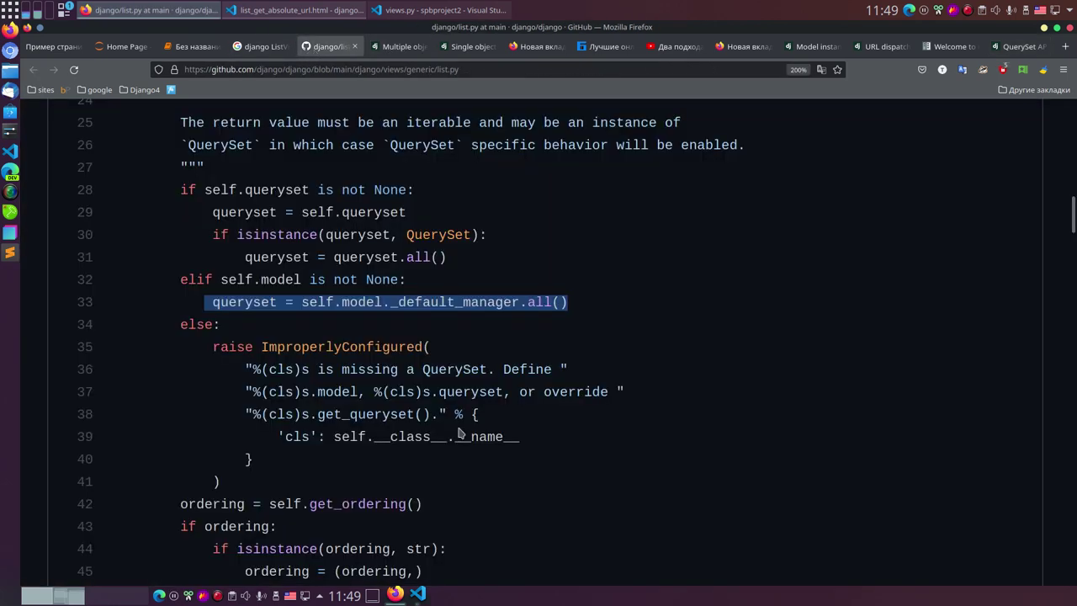
double_click(455, 311)
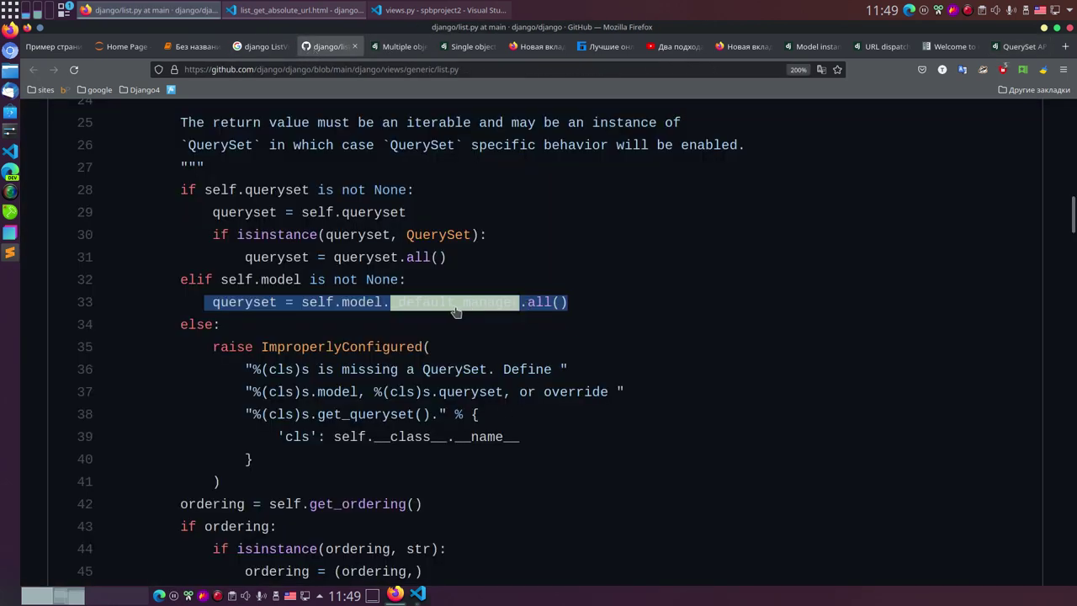
click(442, 294)
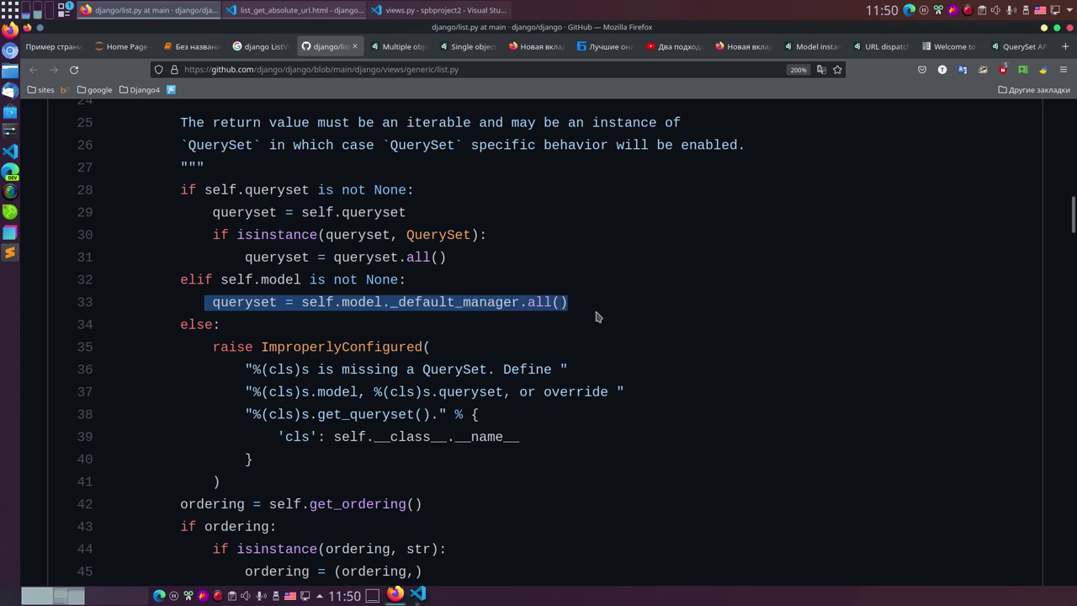
- Examine list.py from the ordering code in get_queryset() through paginate_queryset() to get_paginate_by() and get_paginator()
scroll(547, 265, down, 10)
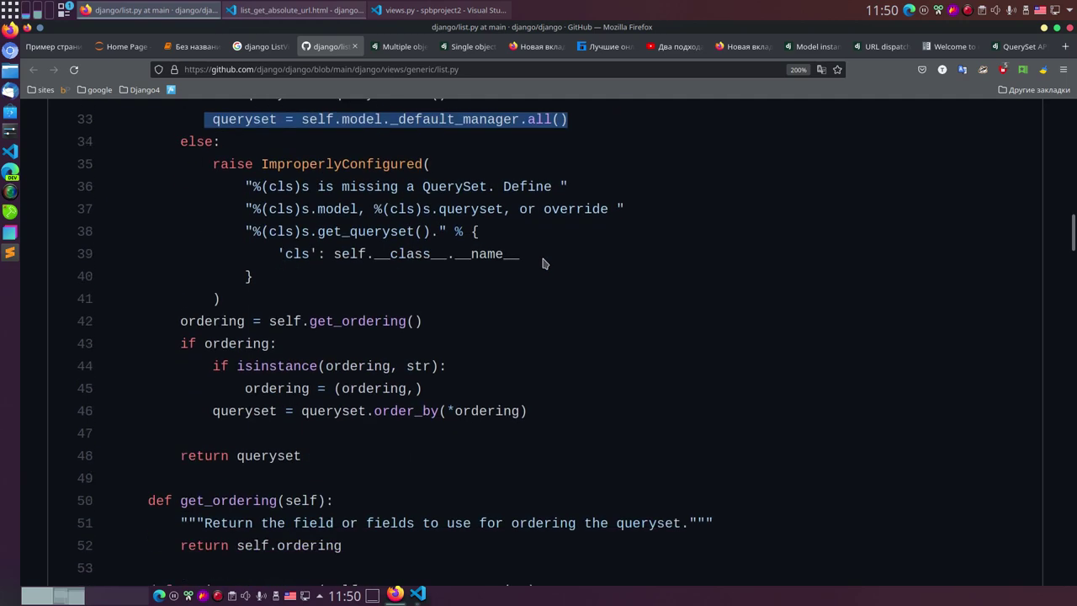
scroll(539, 259, down, 3)
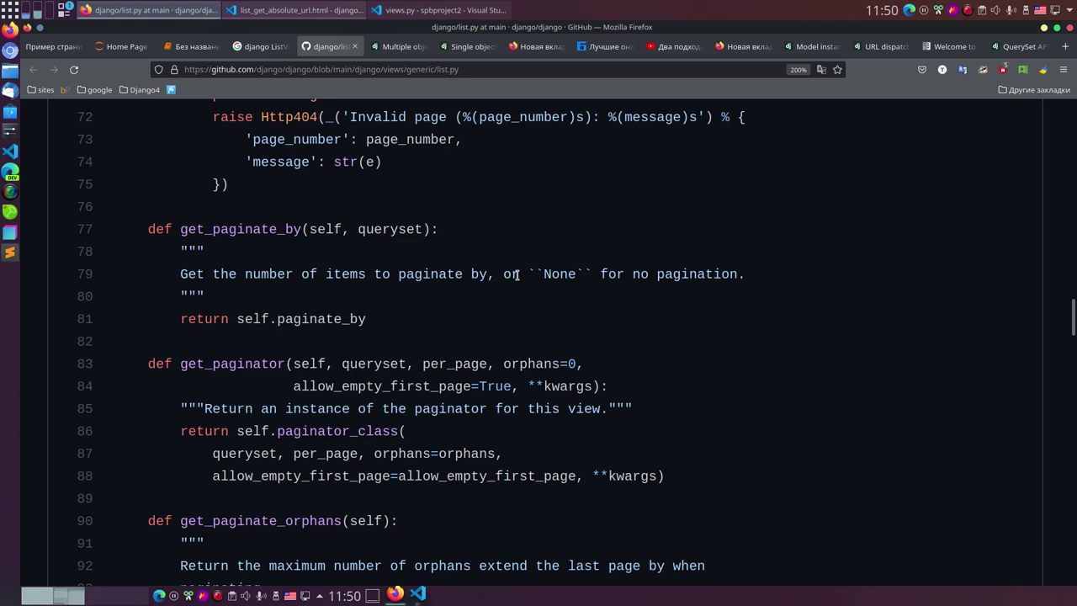
scroll(482, 300, up, 5)
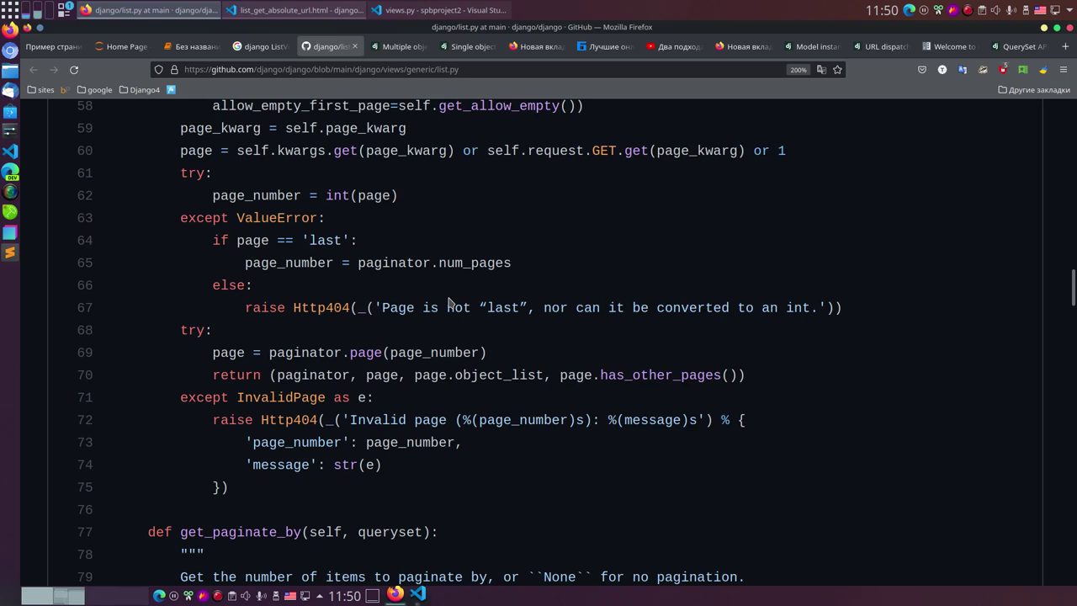
scroll(408, 268, down, 3)
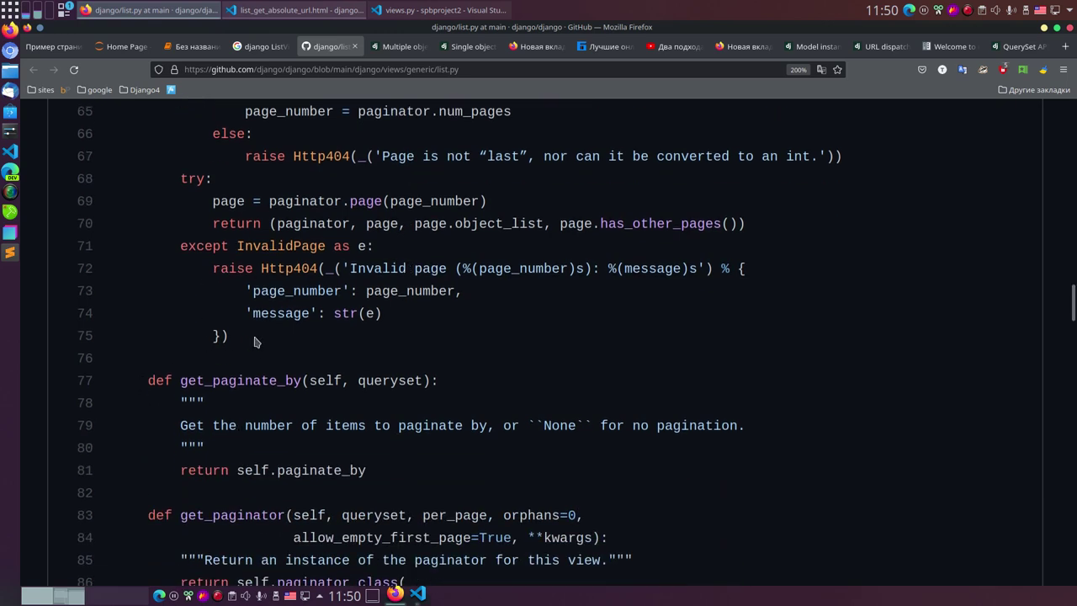
- Go up through the Multiple object mixins documentation to its beginning, and return to the Generic display views page
click(395, 48)
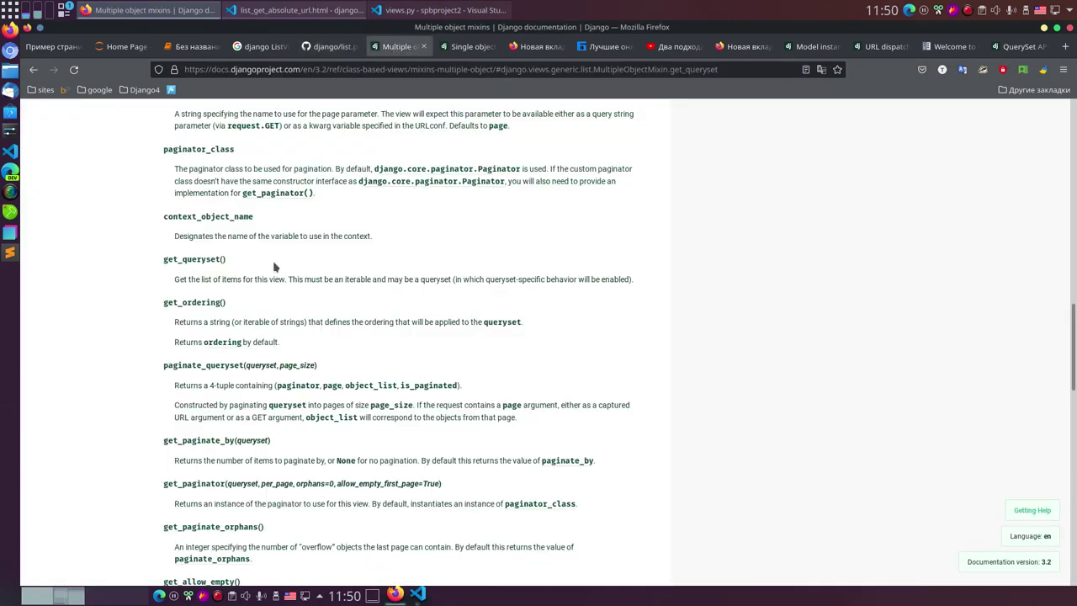
scroll(200, 213, up, 10)
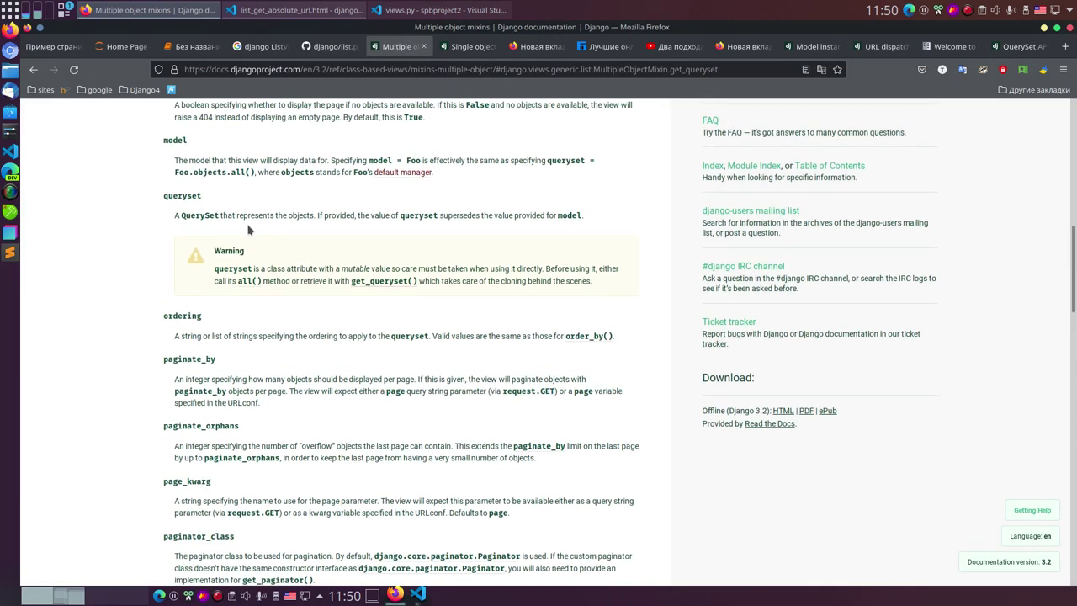
scroll(281, 234, up, 5)
scroll(241, 233, up, 5)
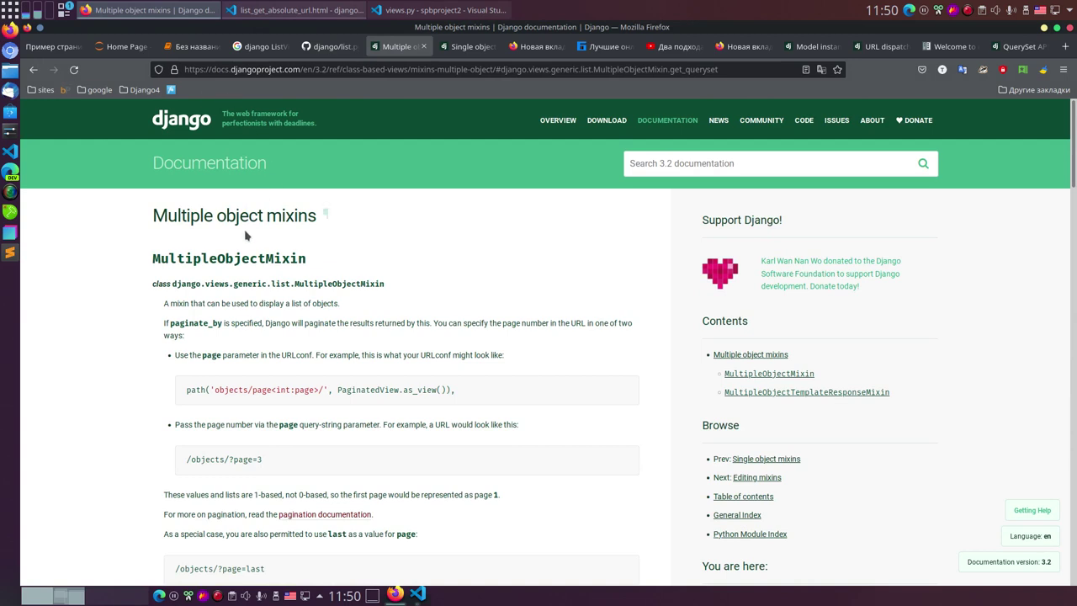
click(34, 71)
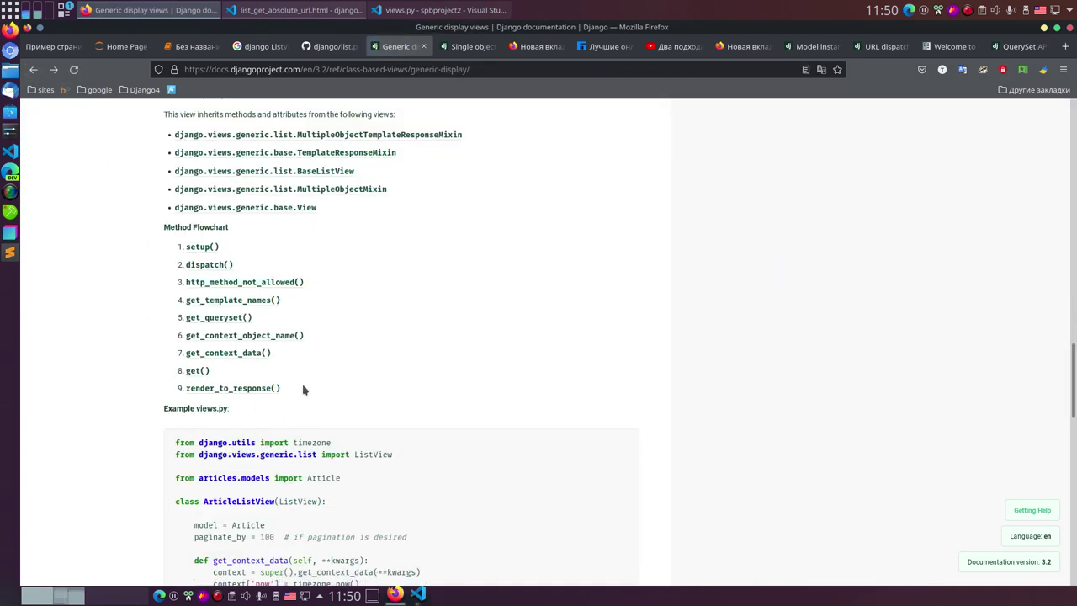
- Open the get_context_object_name() documentation from ListView's method flowchart on the Generic display views page
click(327, 47)
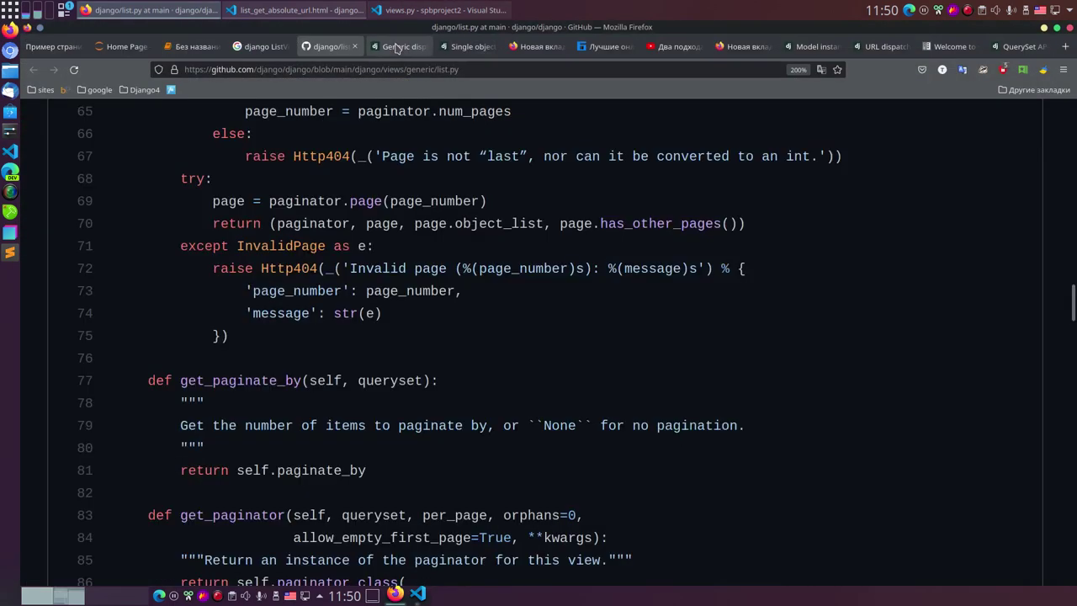
click(395, 47)
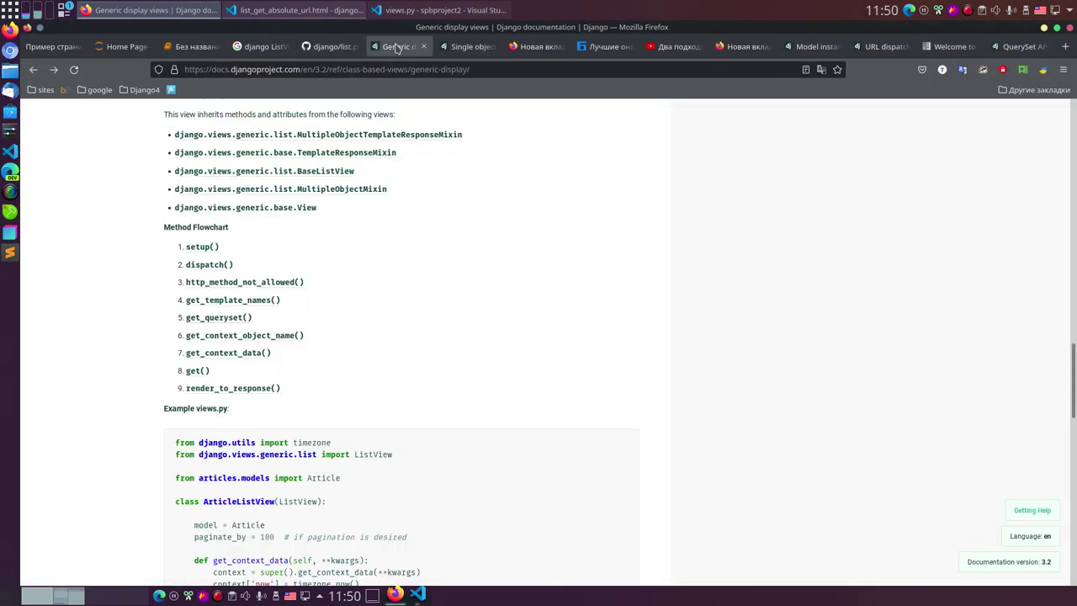
click(237, 341)
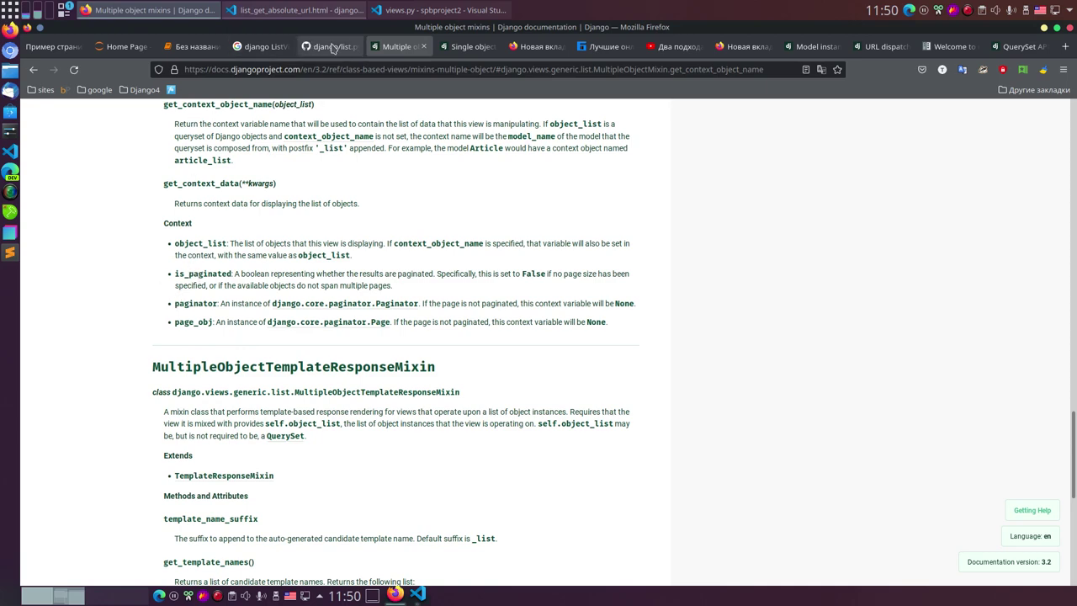
- Return to list.py on GitHub and examine the code from get_queryset() through the pagination methods to get_context_object_name()
click(333, 47)
scroll(286, 360, up, 5)
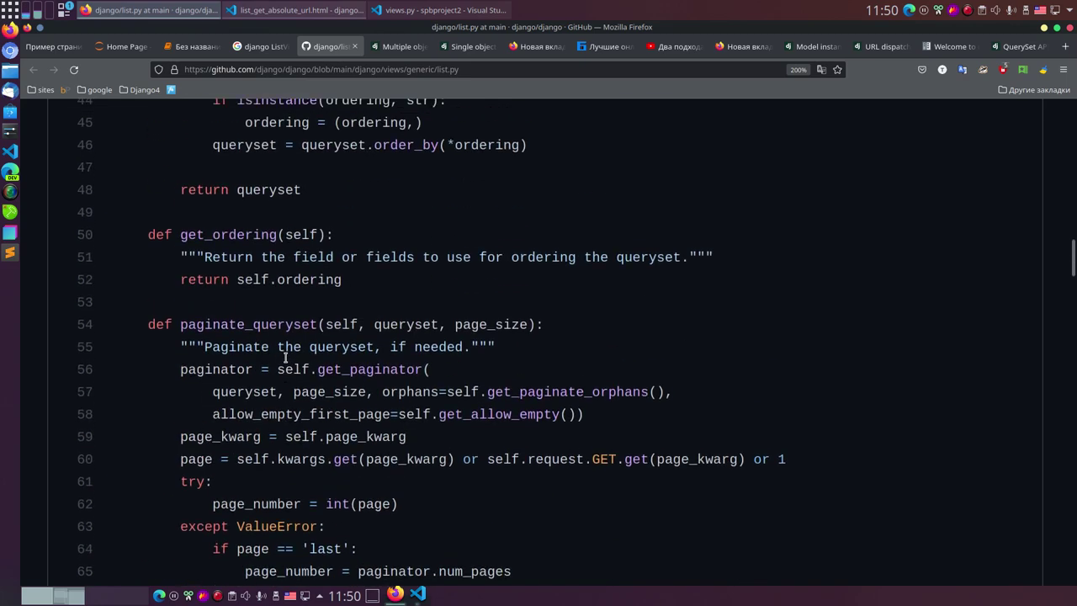
click(277, 336)
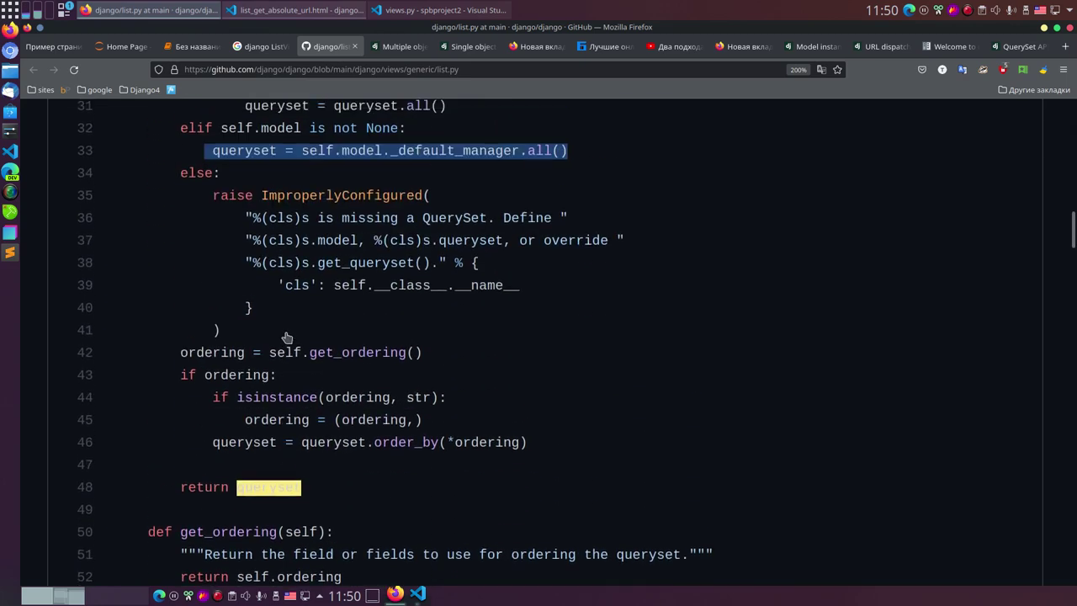
scroll(286, 338, down, 4)
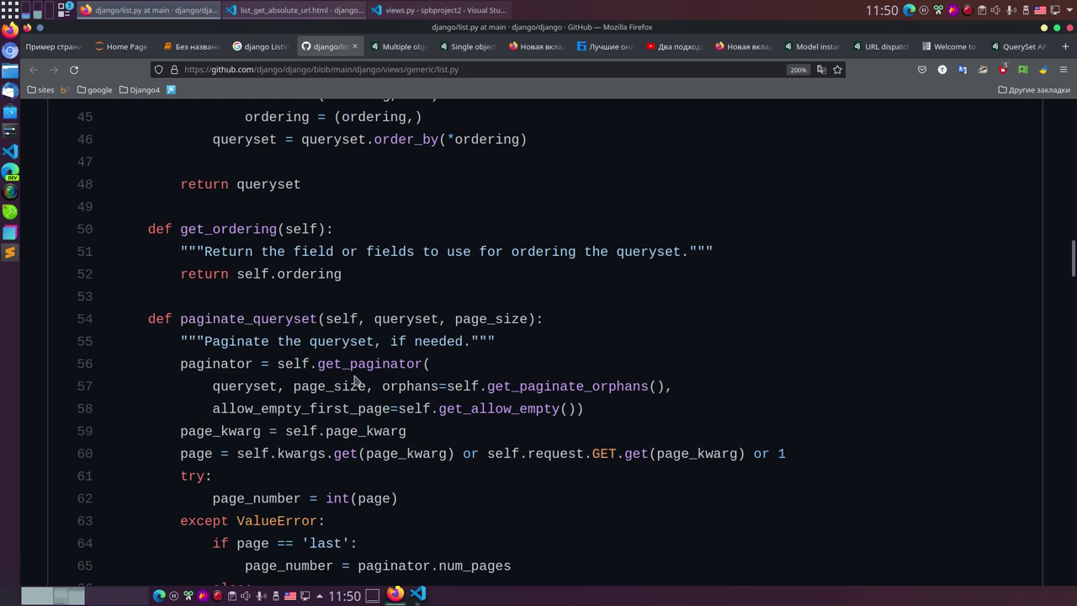
scroll(358, 383, down, 5)
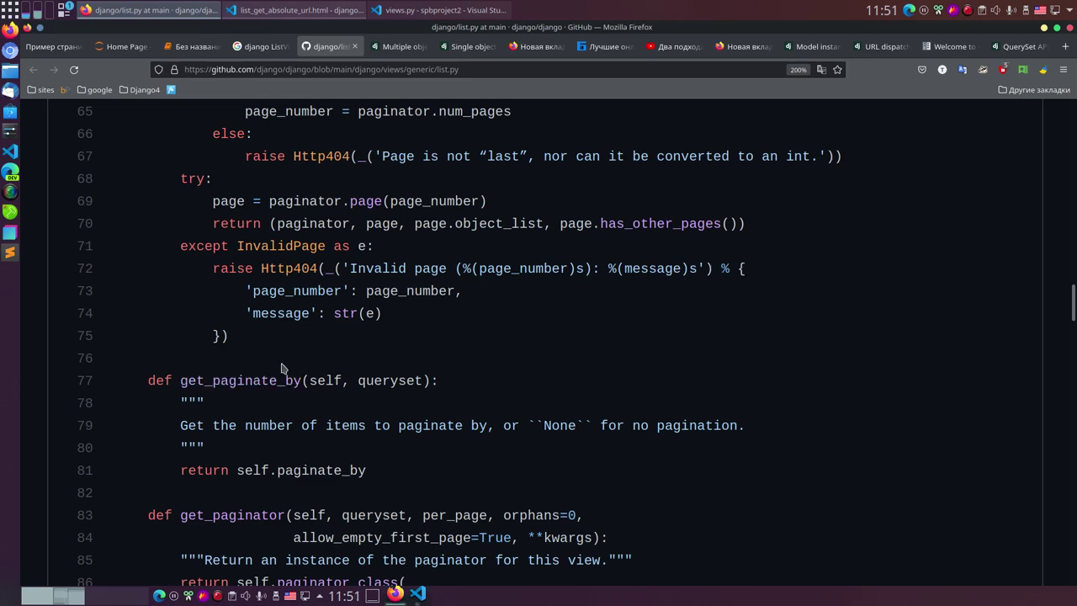
scroll(282, 368, down, 4)
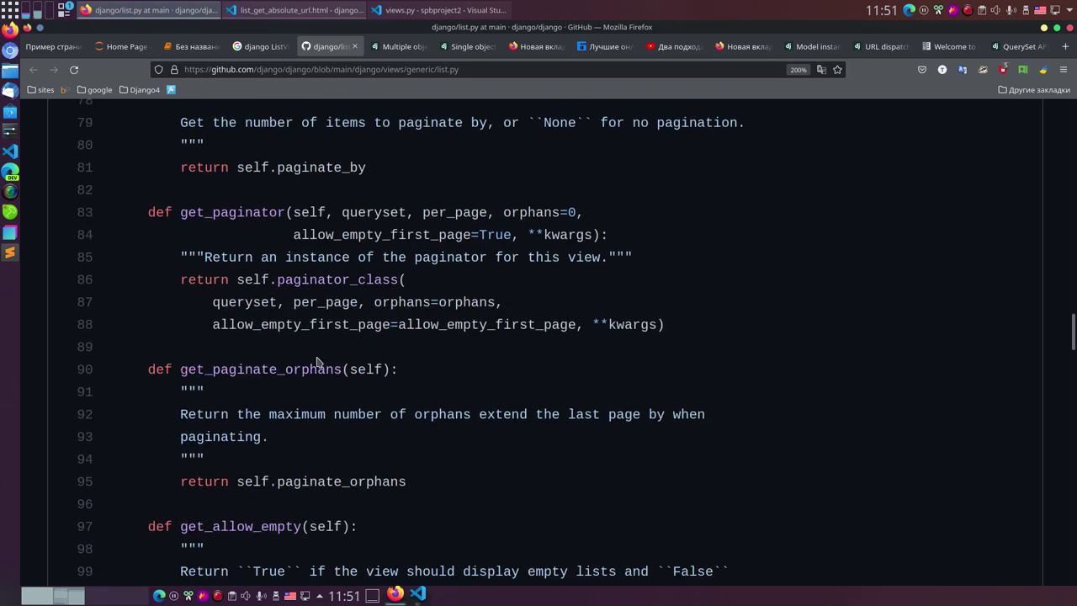
scroll(319, 361, down, 3)
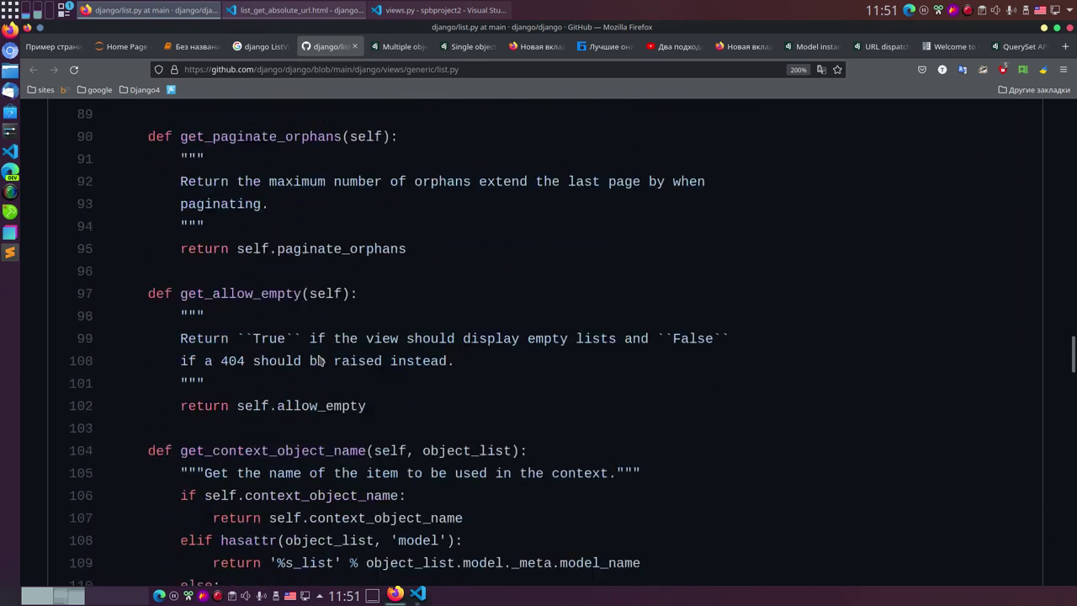
scroll(319, 360, down, 1)
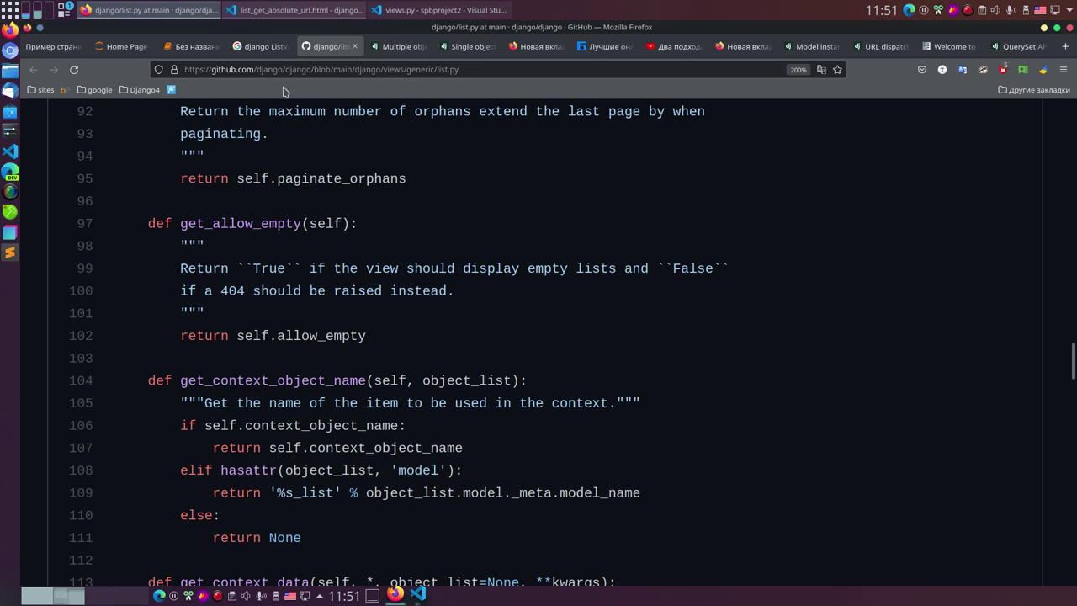
- Go up the Multiple object mixins documentation to the model and queryset attributes, and return to the Generic display views page
click(268, 48)
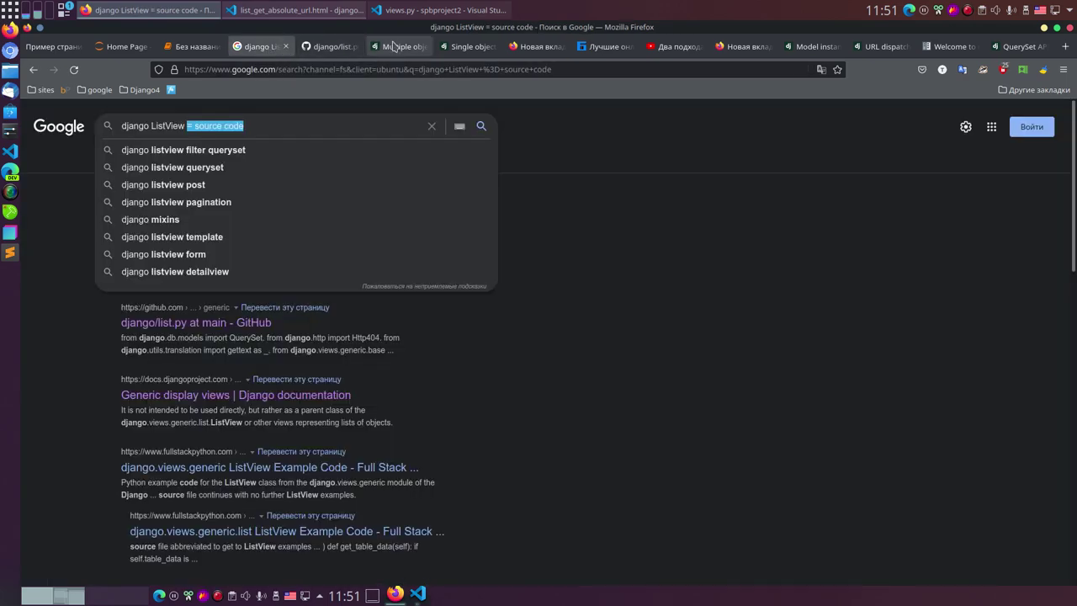
click(394, 47)
click(327, 48)
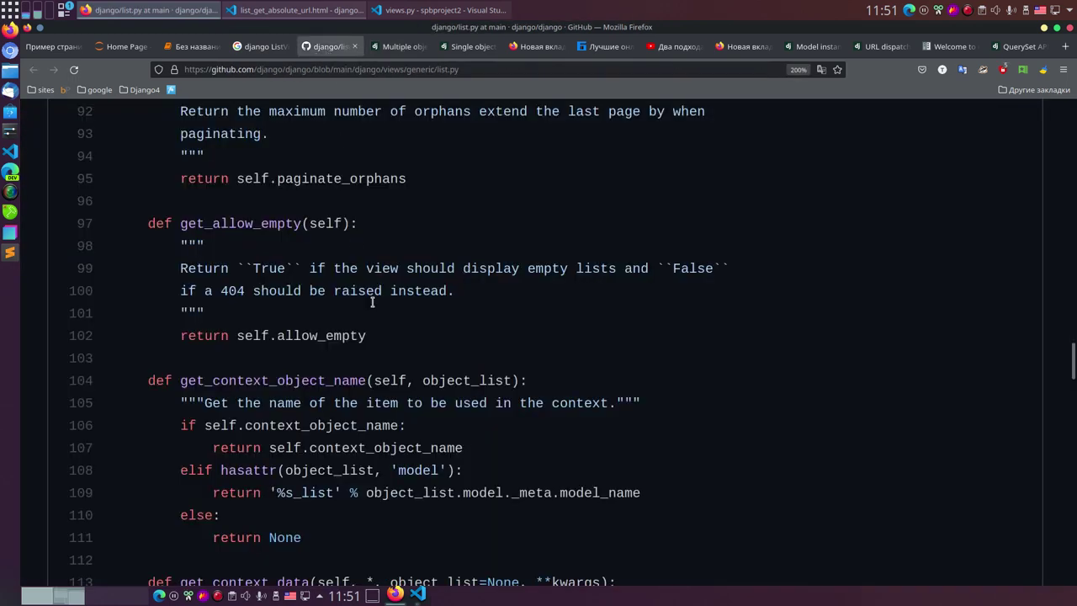
click(394, 48)
scroll(364, 236, up, 10)
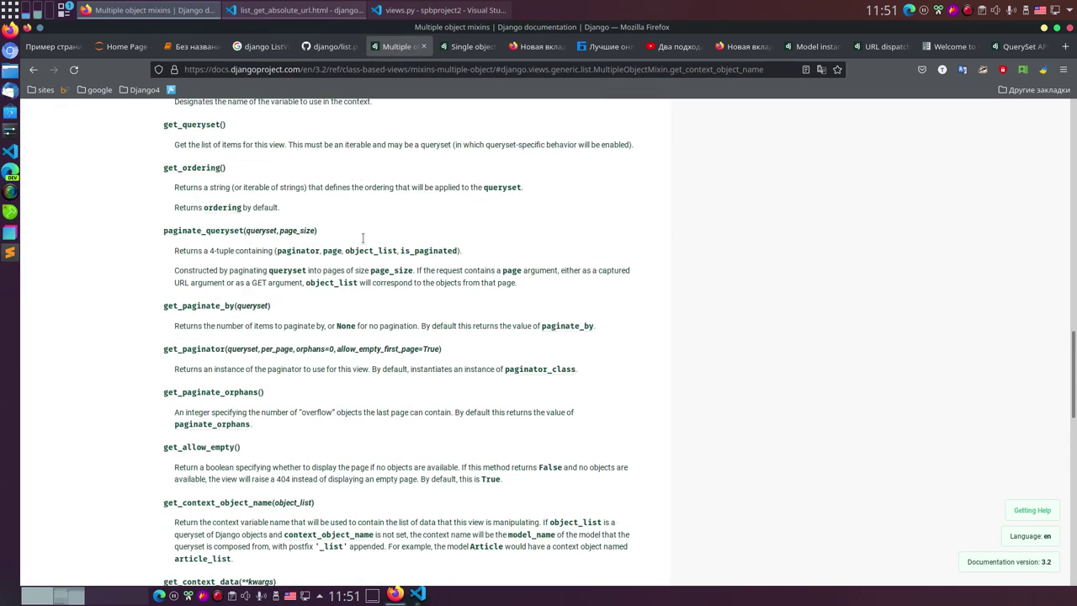
scroll(356, 238, up, 4)
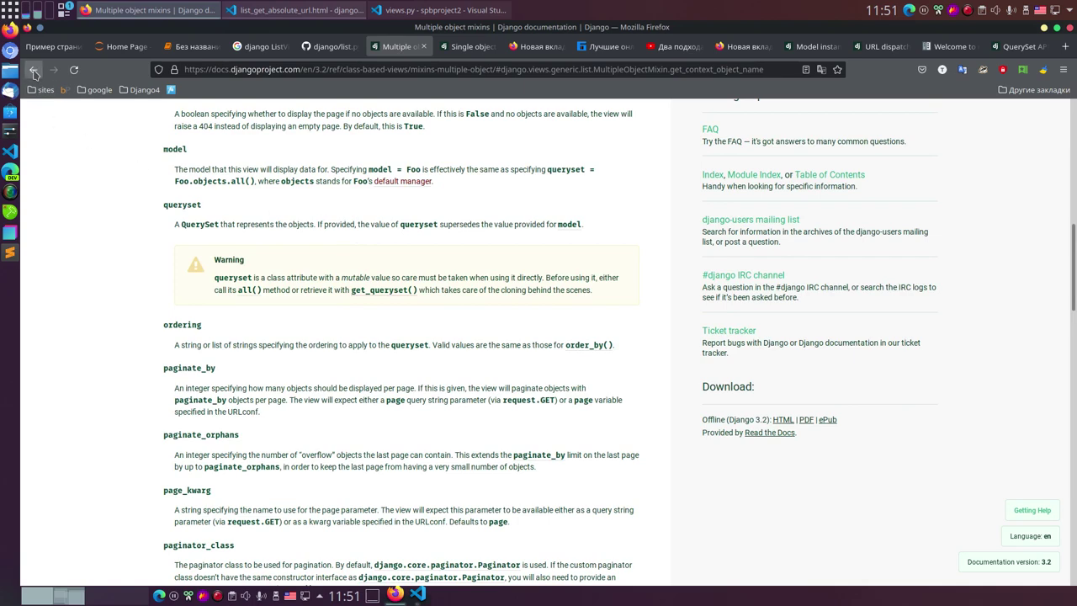
click(33, 69)
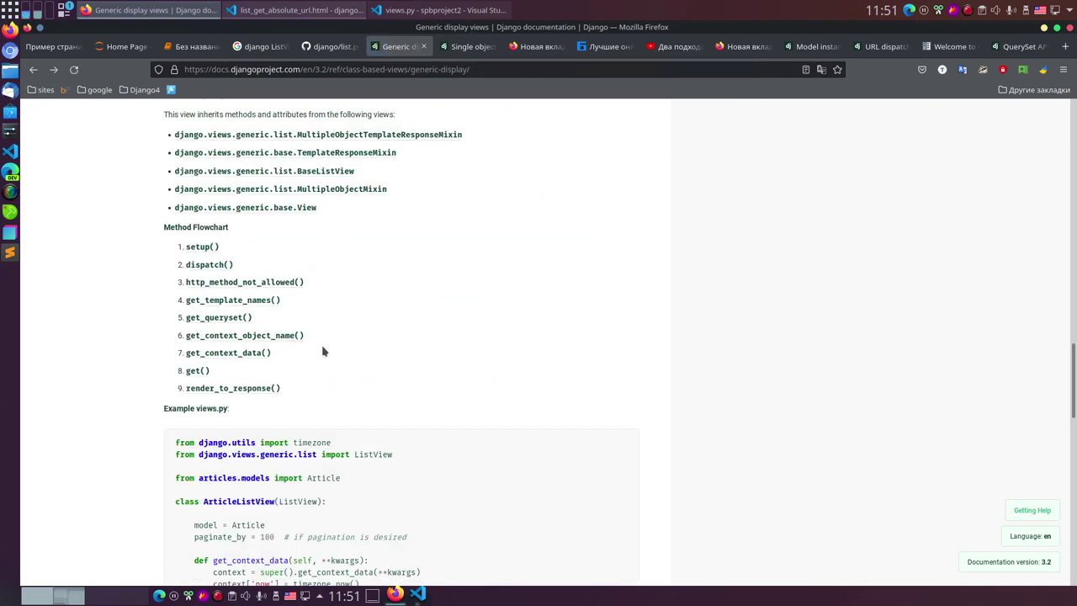
- Examine ListView's ancestors, method flowchart and views.py example, then the BaseDetailView section before it
scroll(359, 286, up, 5)
scroll(358, 287, down, 4)
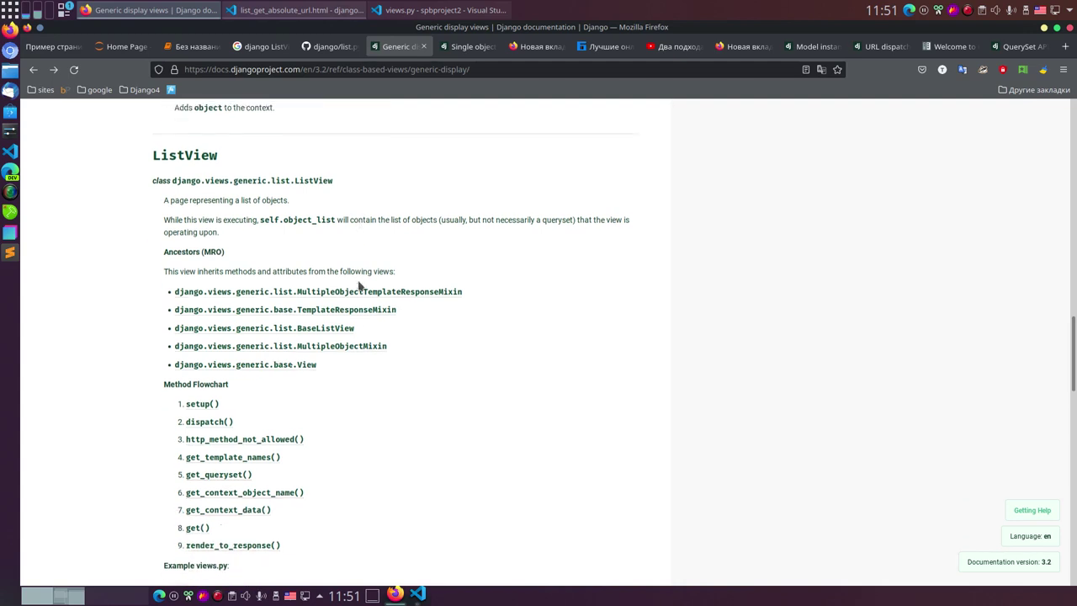
scroll(363, 293, down, 4)
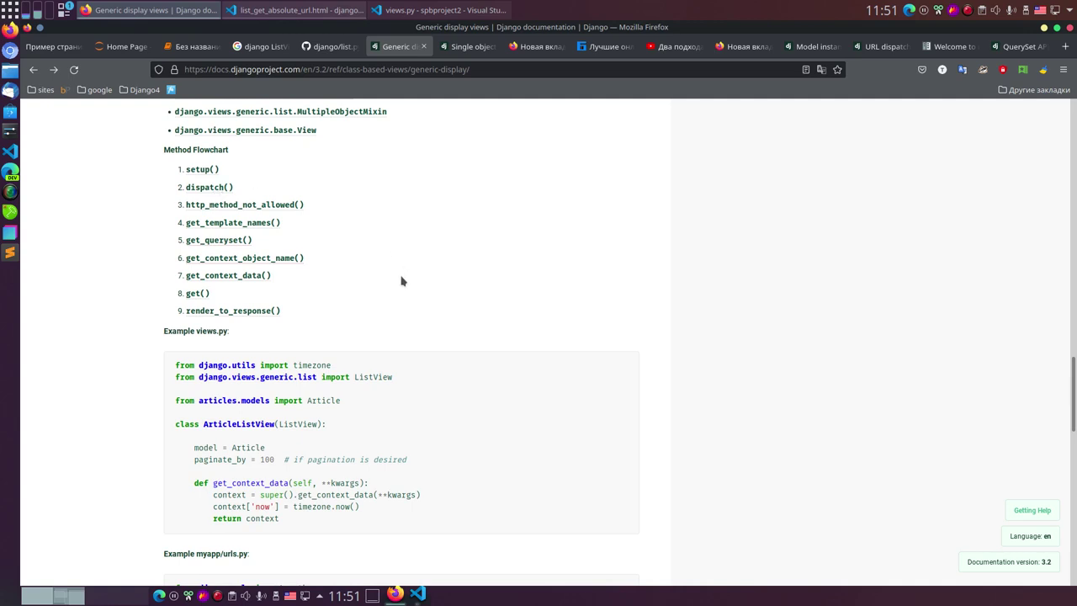
scroll(404, 284, up, 6)
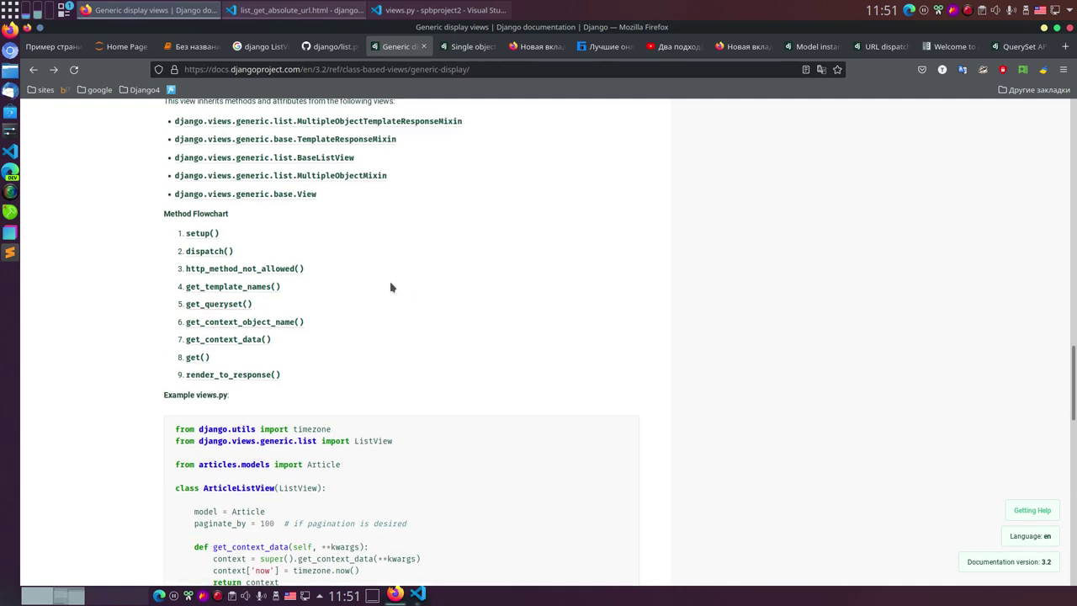
scroll(372, 291, up, 15)
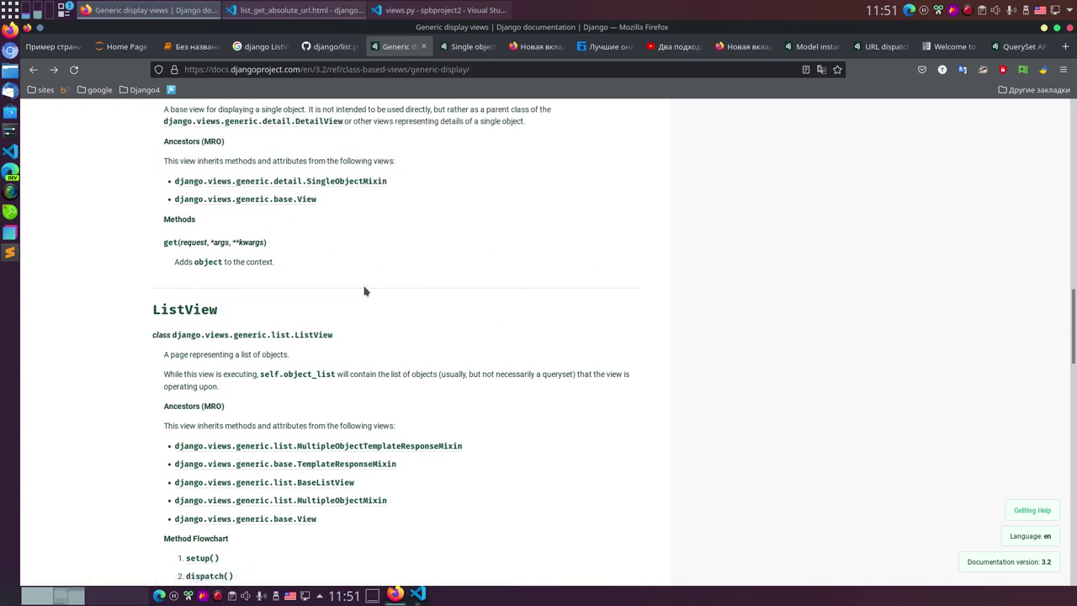
scroll(360, 290, down, 6)
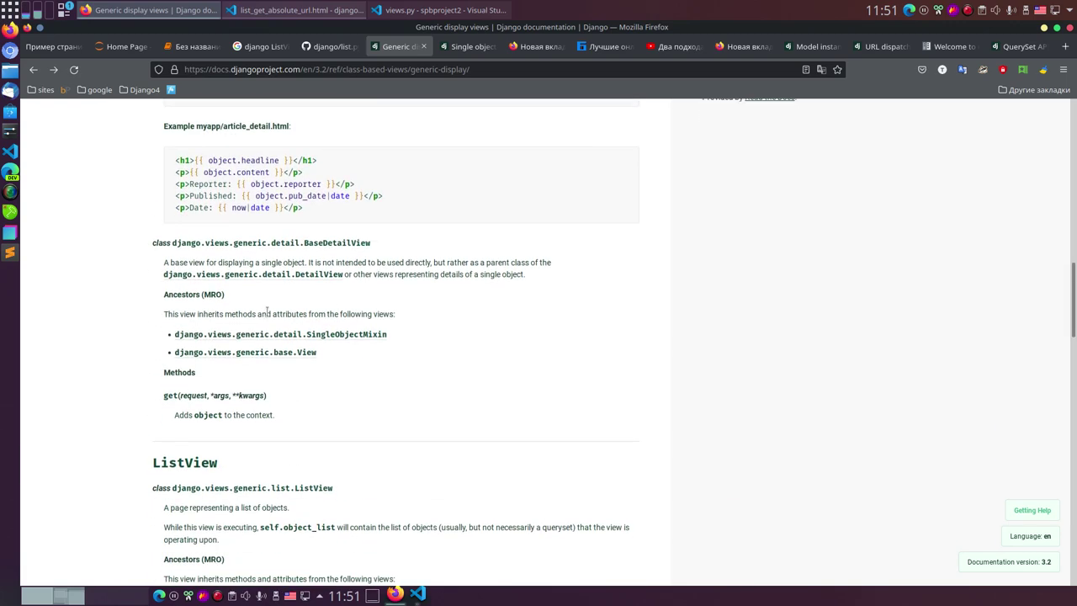
- Switch to the local bird list at 127.0.0.1:8000/page/slug/ and open the "Домовый воробей" article
click(48, 47)
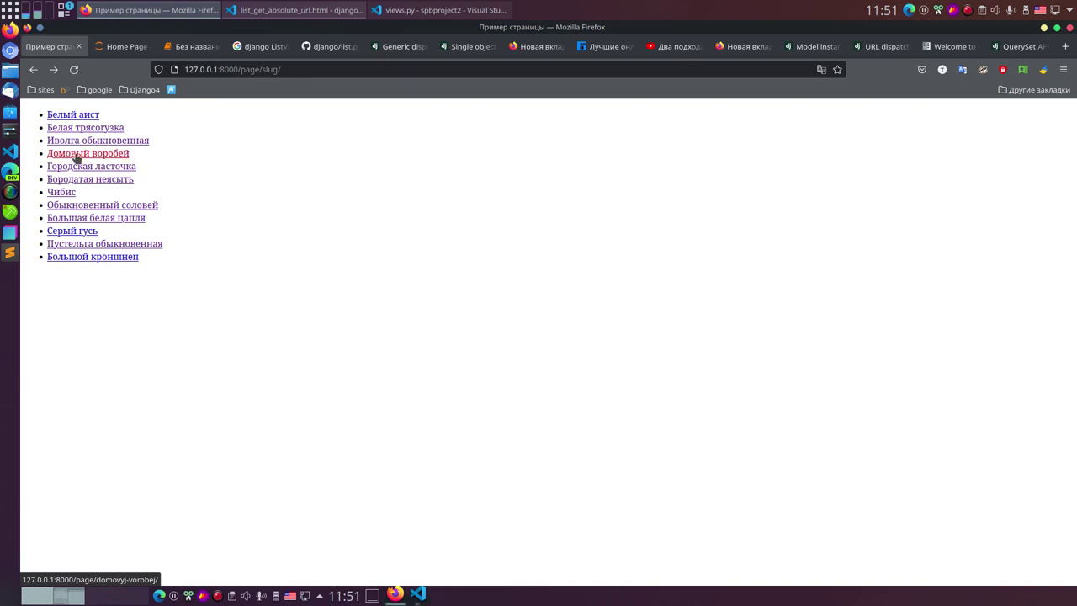
click(75, 158)
click(32, 70)
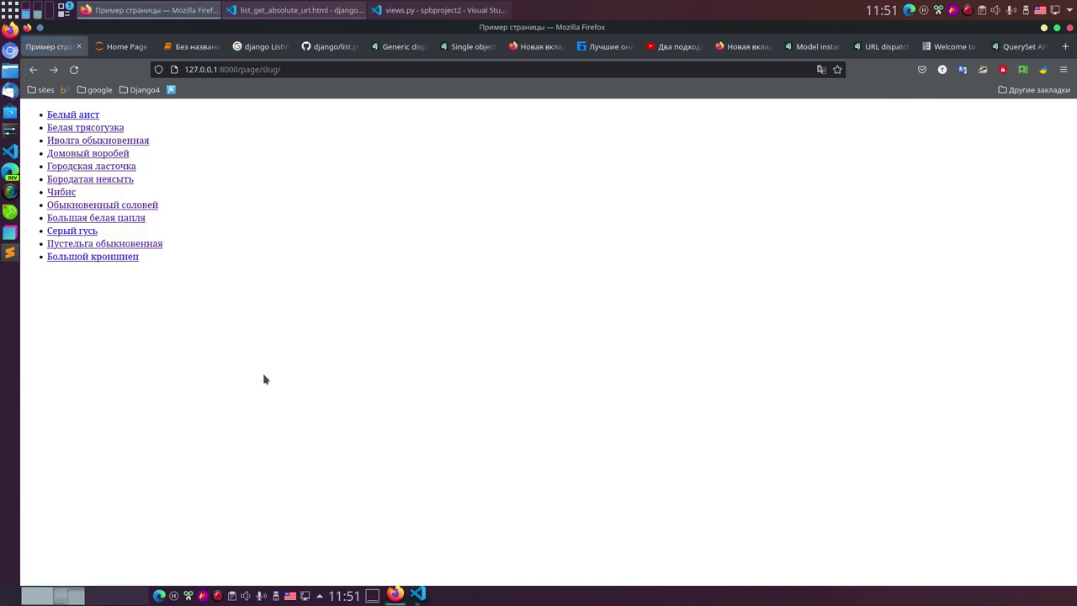
click(81, 157)
- Highlight the slug domovyj-vorobej in the article's address, clear the selection, and return to the bird list
drag(329, 69, 271, 71)
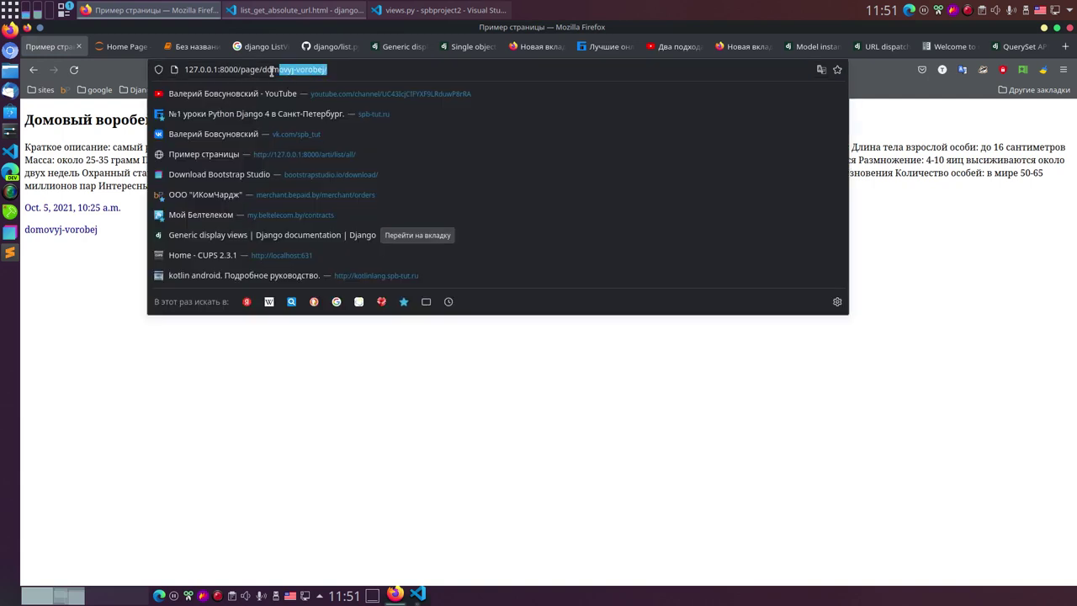
click(356, 70)
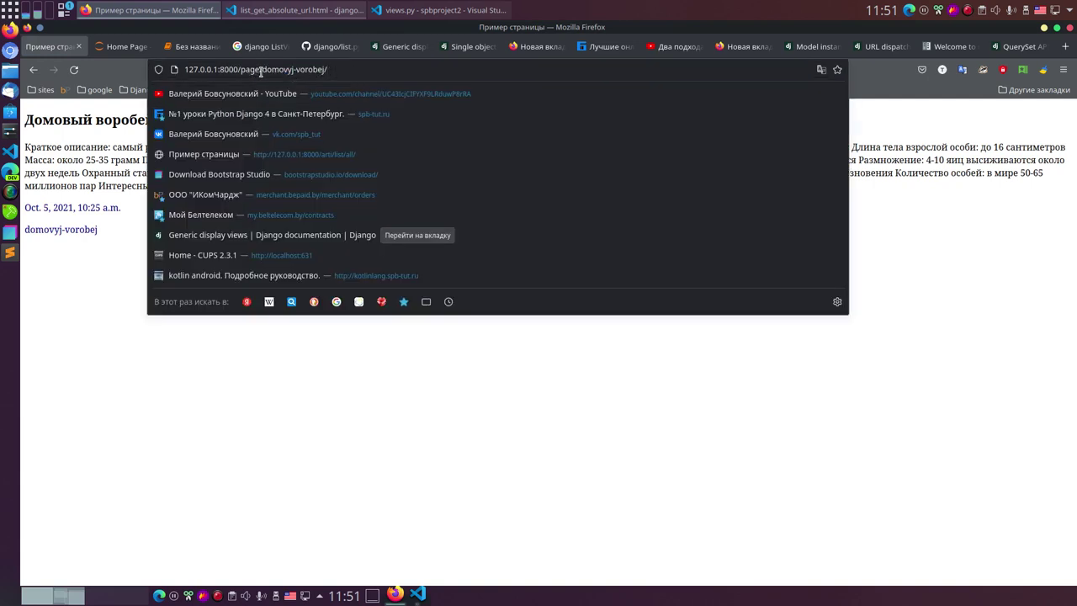
drag(261, 71, 327, 70)
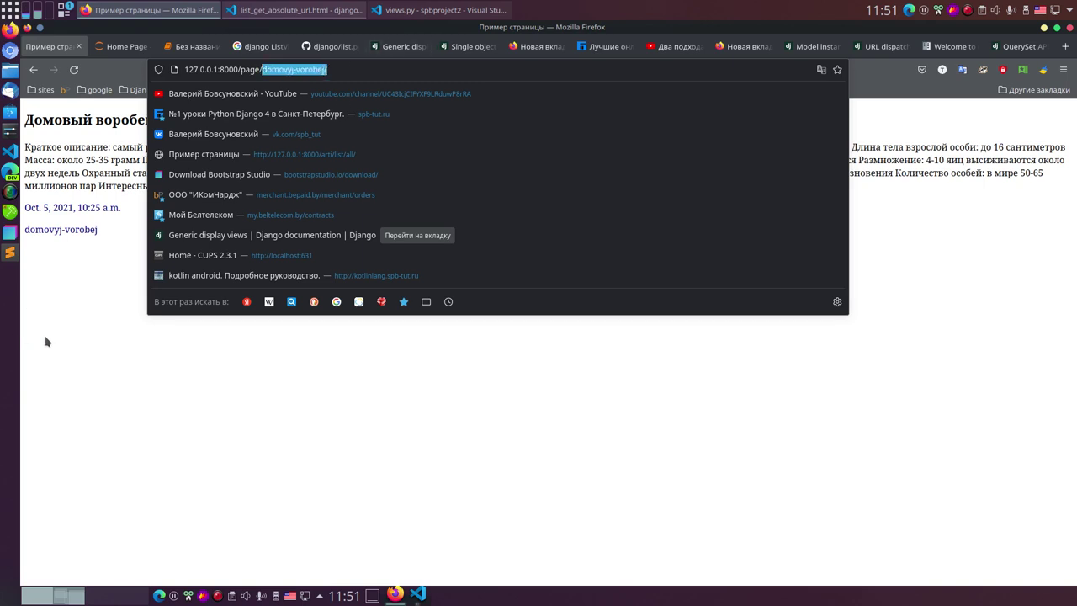
click(71, 344)
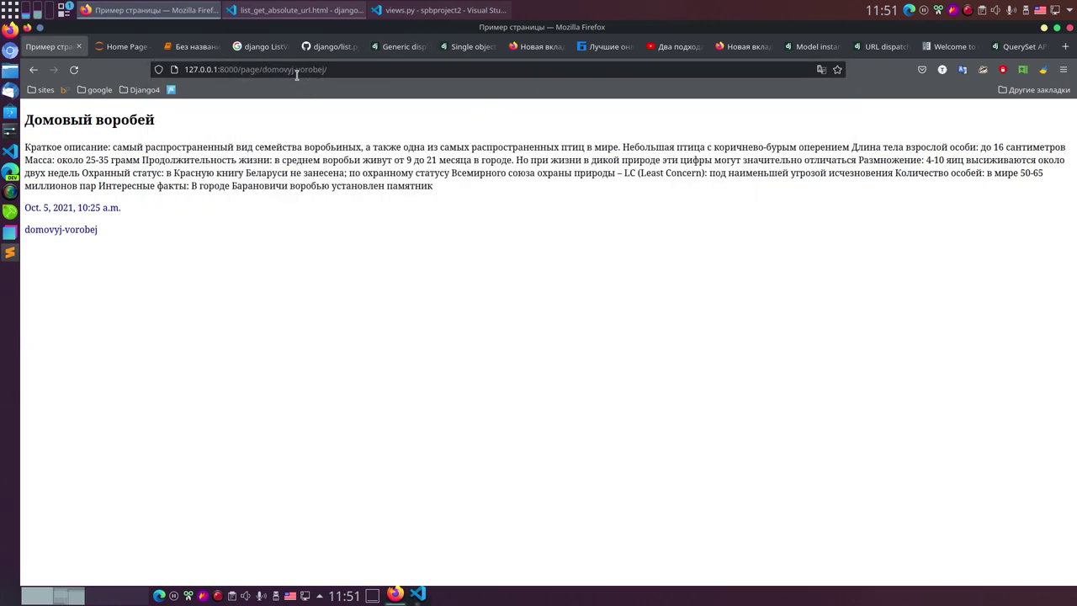
click(32, 70)
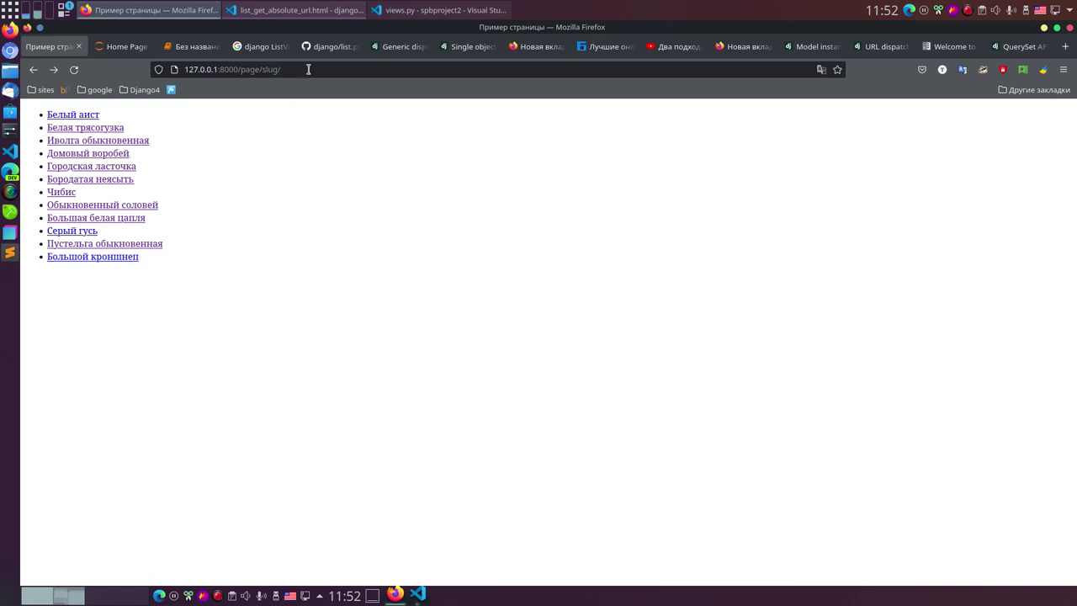
click(329, 50)
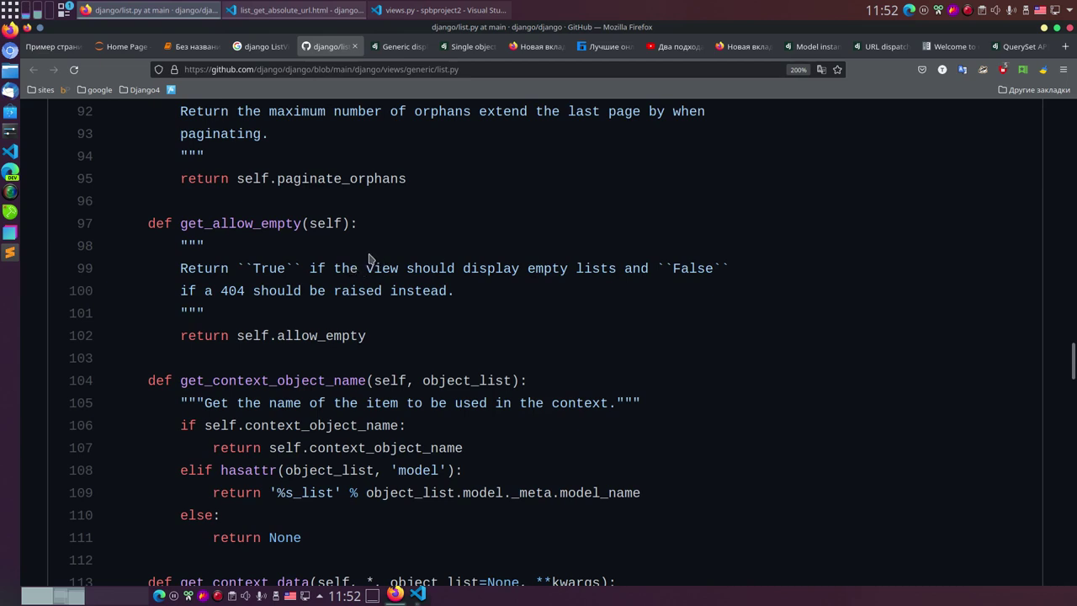
click(395, 49)
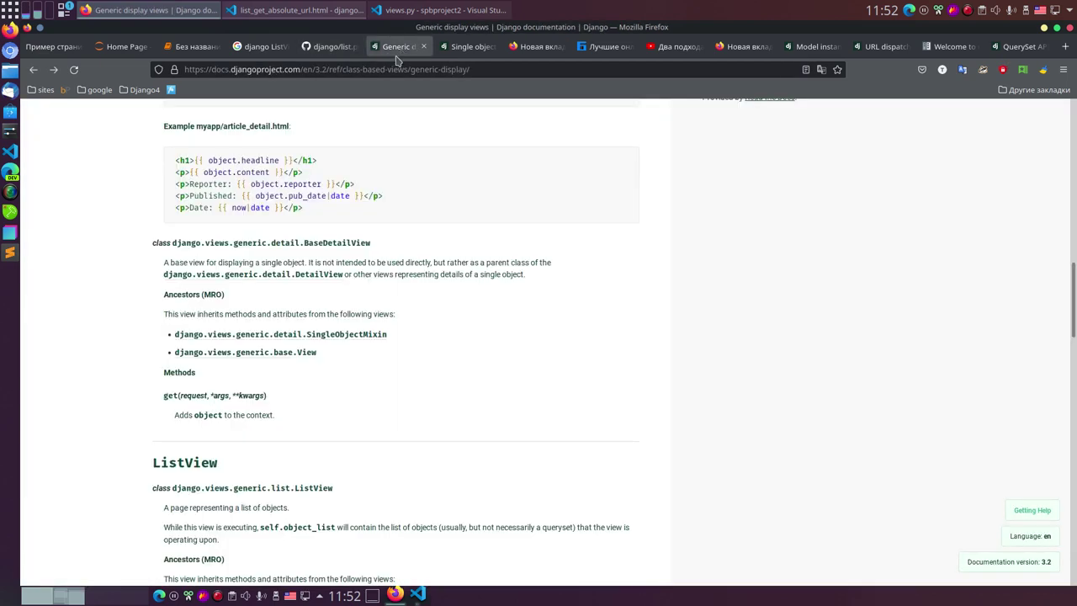
click(263, 49)
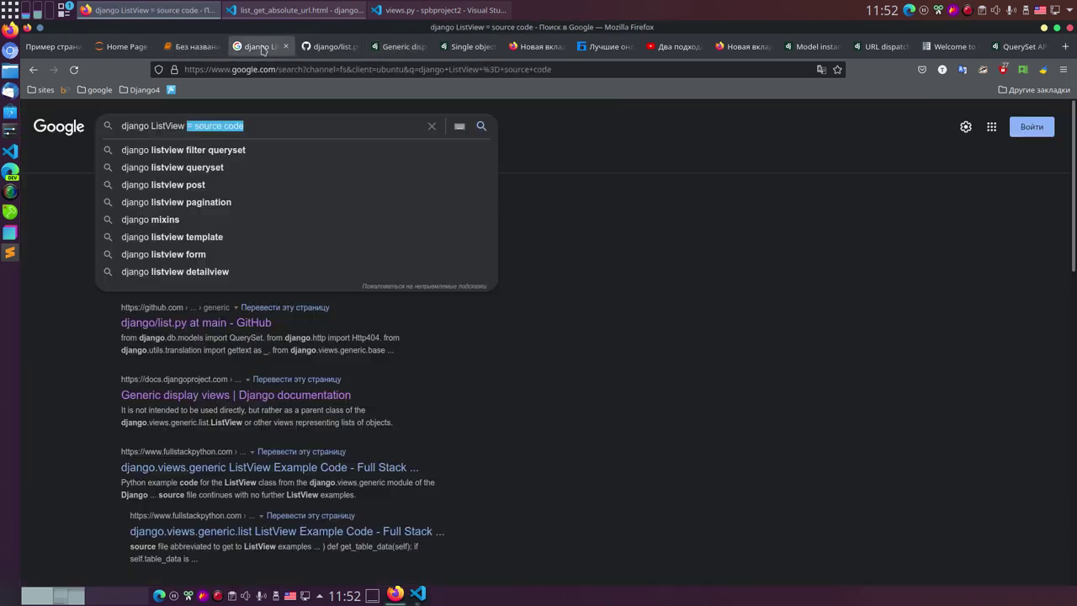
click(328, 47)
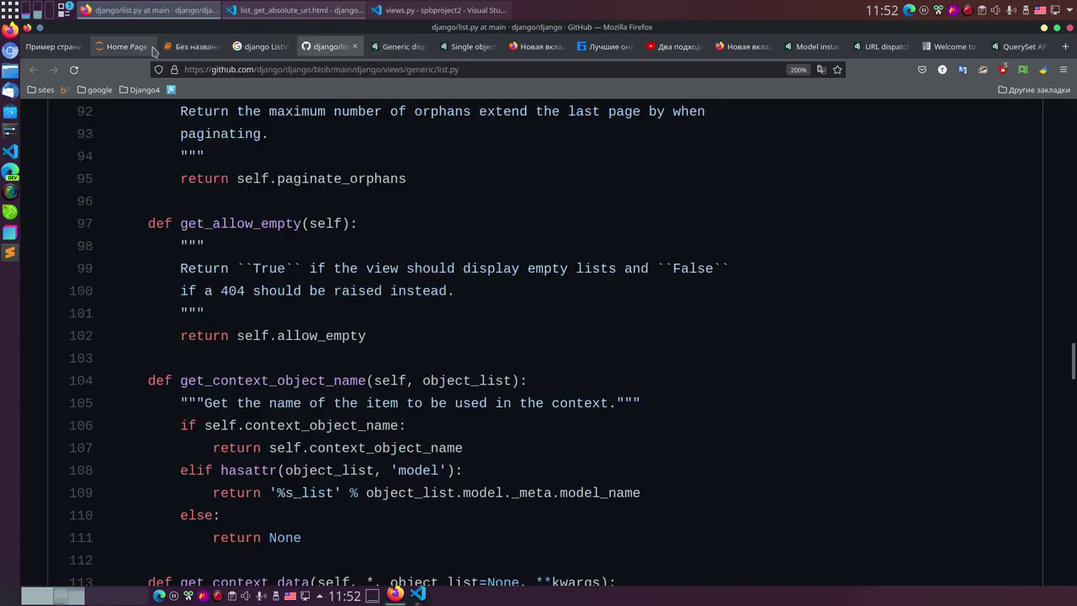
click(395, 47)
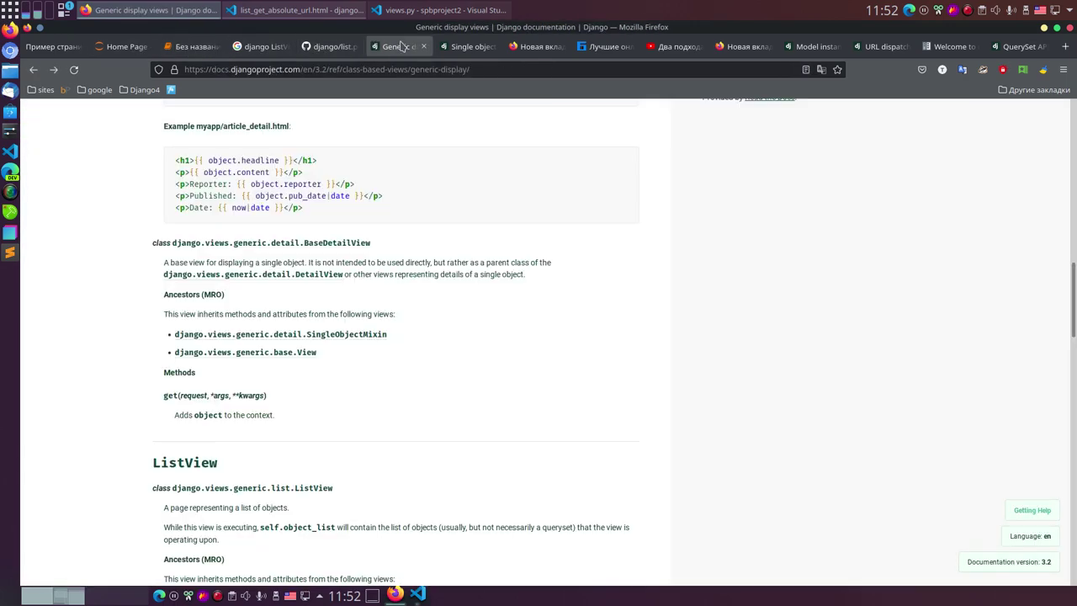
click(472, 52)
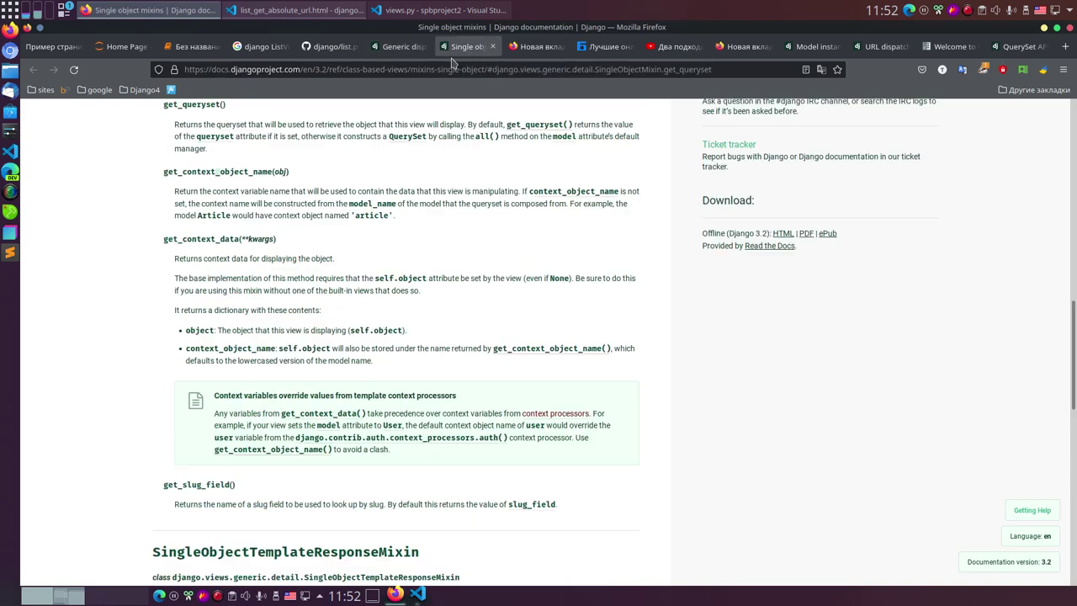
- Open the get_queryset() documentation from ListView's method flowchart and highlight the method descriptions from get_queryset() into get_allow_empty()
click(396, 48)
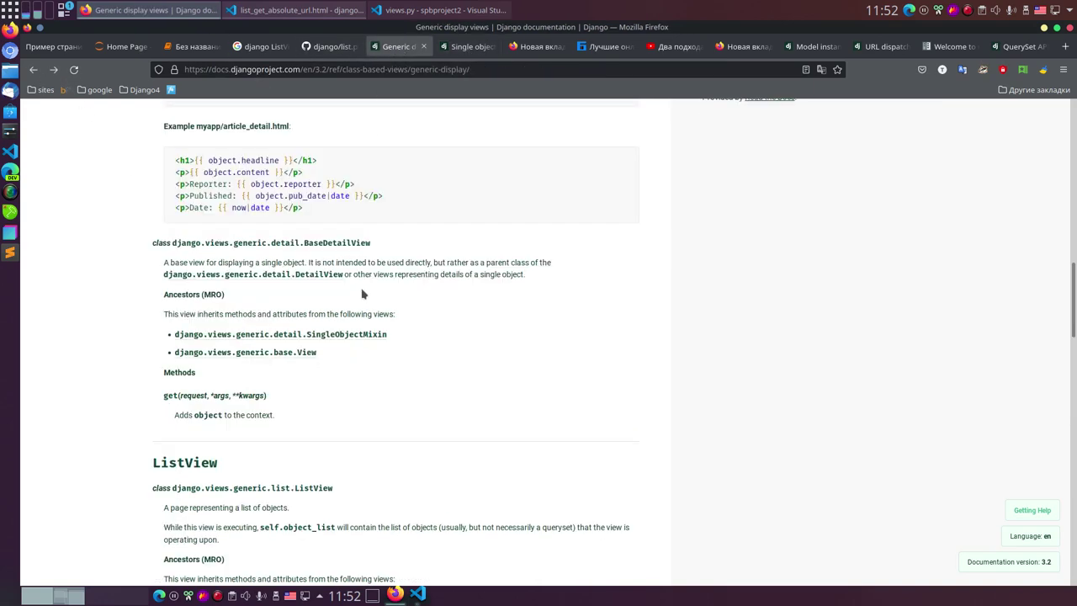
scroll(363, 294, down, 5)
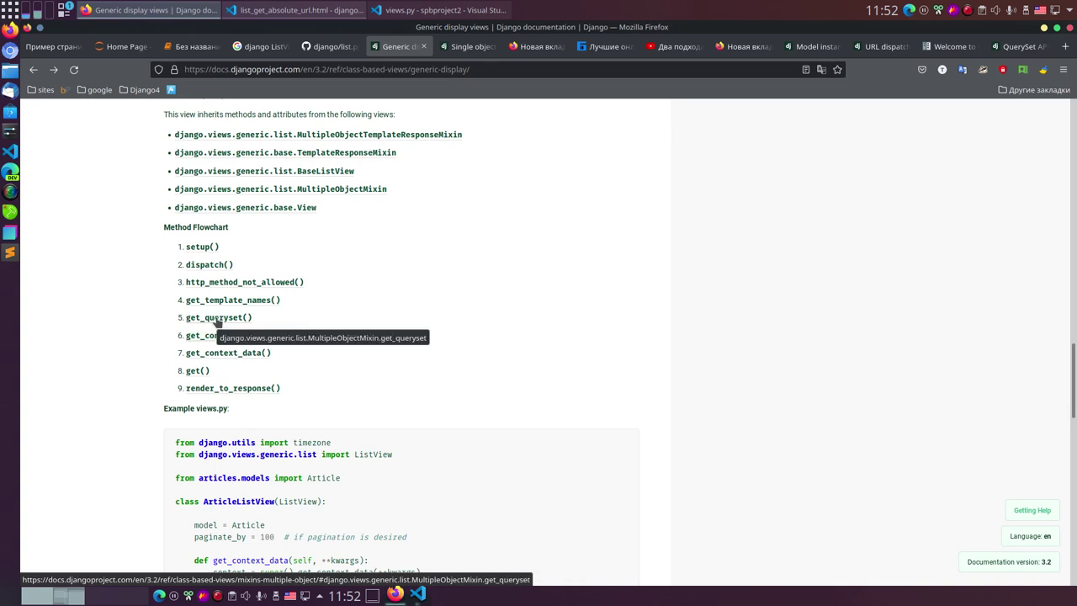
click(217, 319)
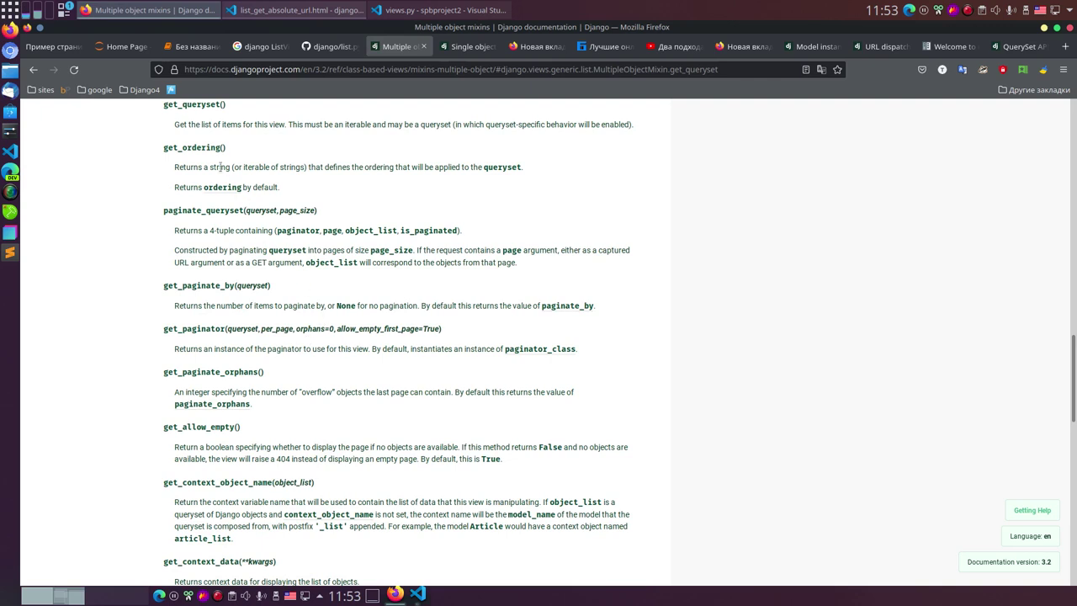
drag(180, 104, 280, 432)
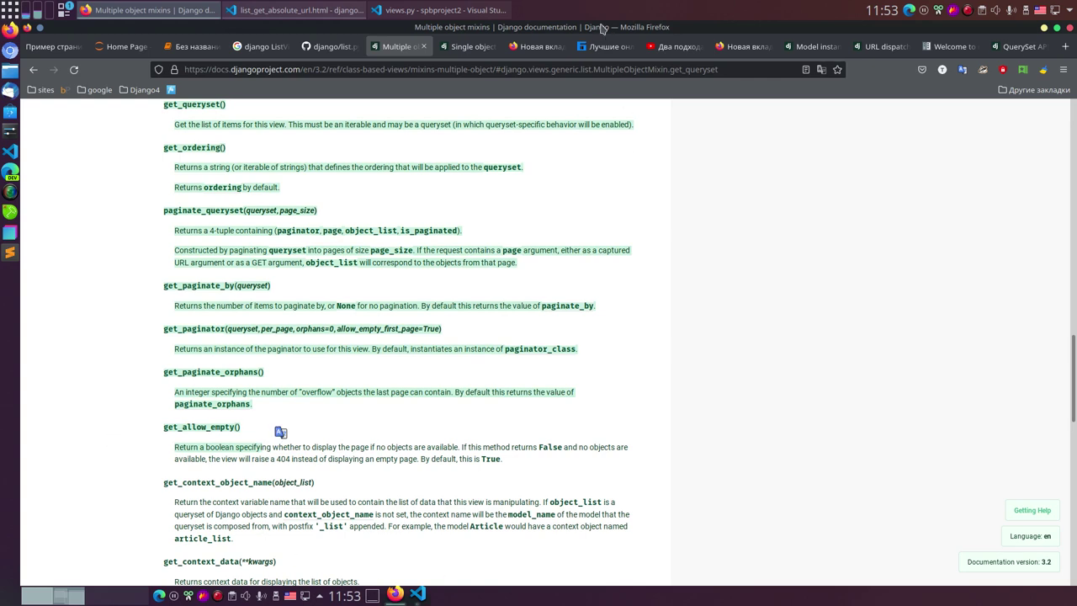
- Switch to the already open Python OOP course page on spb-tut.ru
click(613, 52)
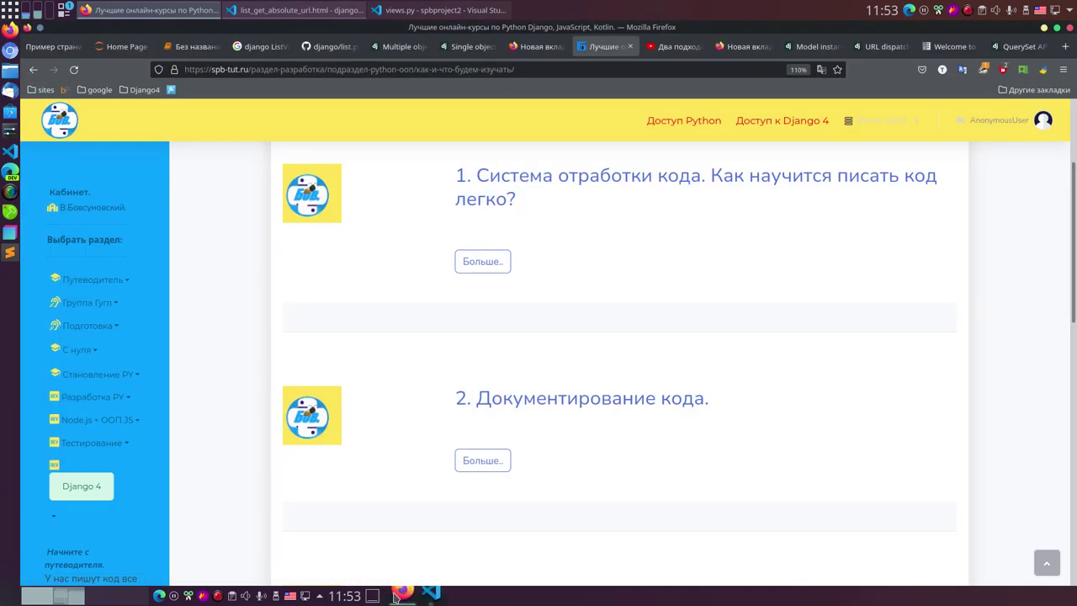
- Switch to VS Code, close the spbproject2 window, and glance at list_get_absolute_url.html in the django4 window before returning to Firefox
click(431, 594)
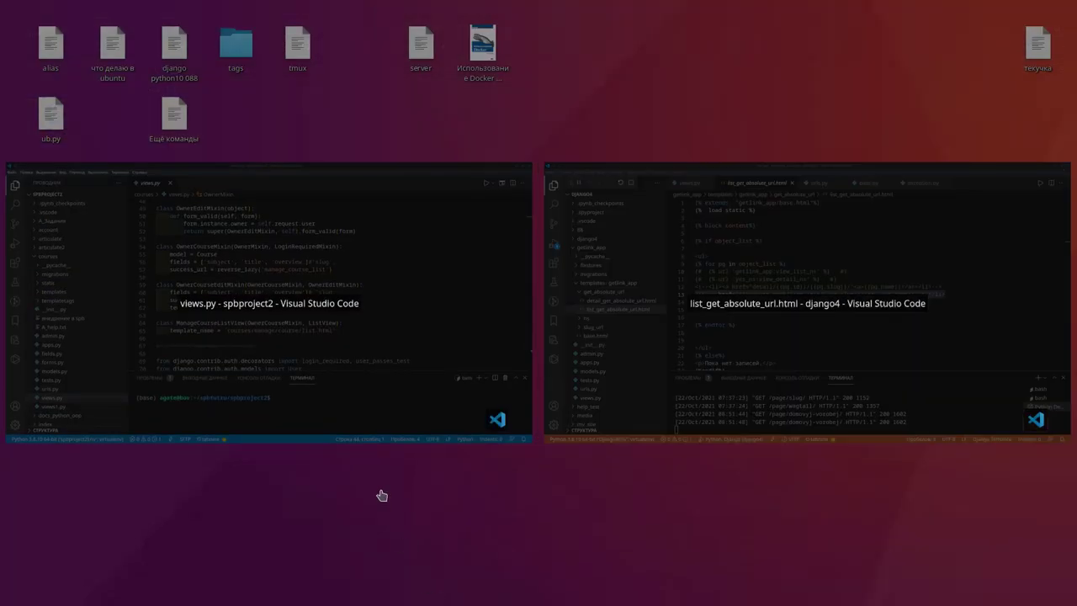
click(331, 288)
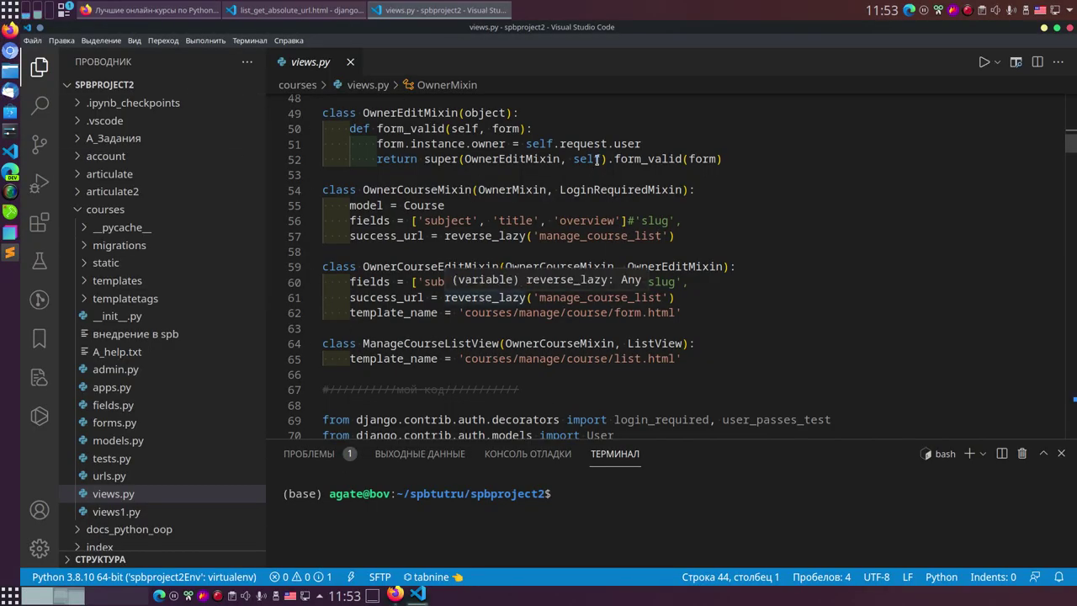
key(alt+Tab)
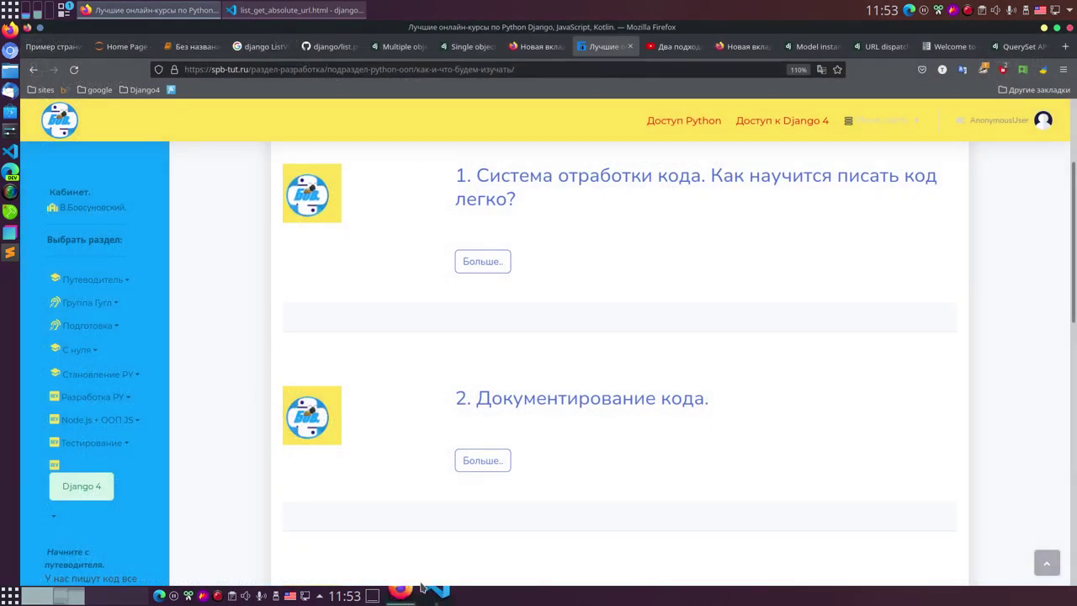
click(432, 596)
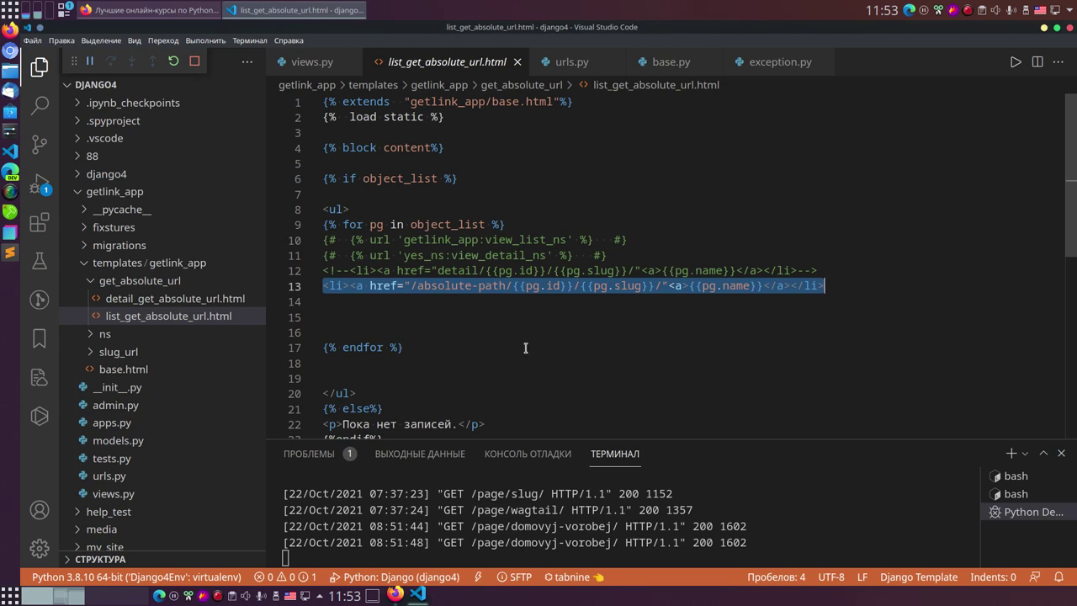
click(404, 595)
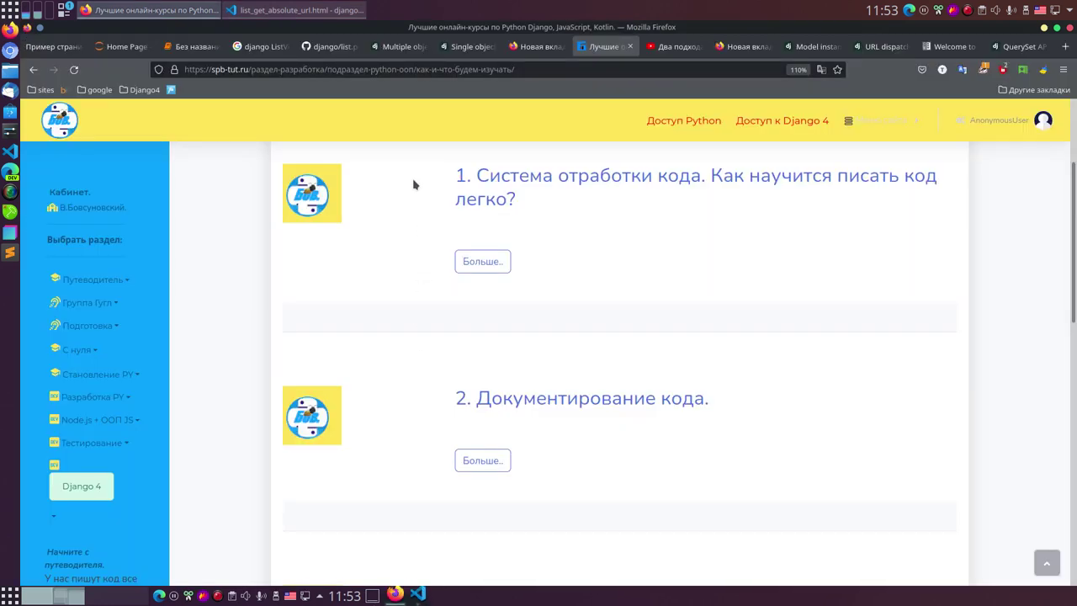
- Clear the highlighting in the Multiple object mixins documentation and switch back to the Python OOP course page on spb-tut.ru
click(334, 47)
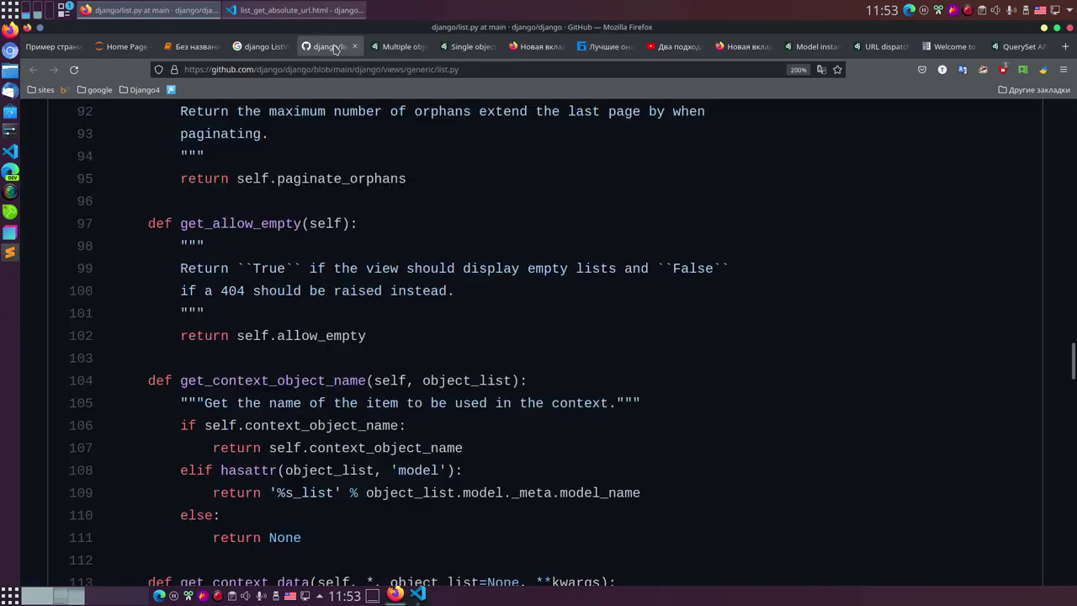
click(395, 46)
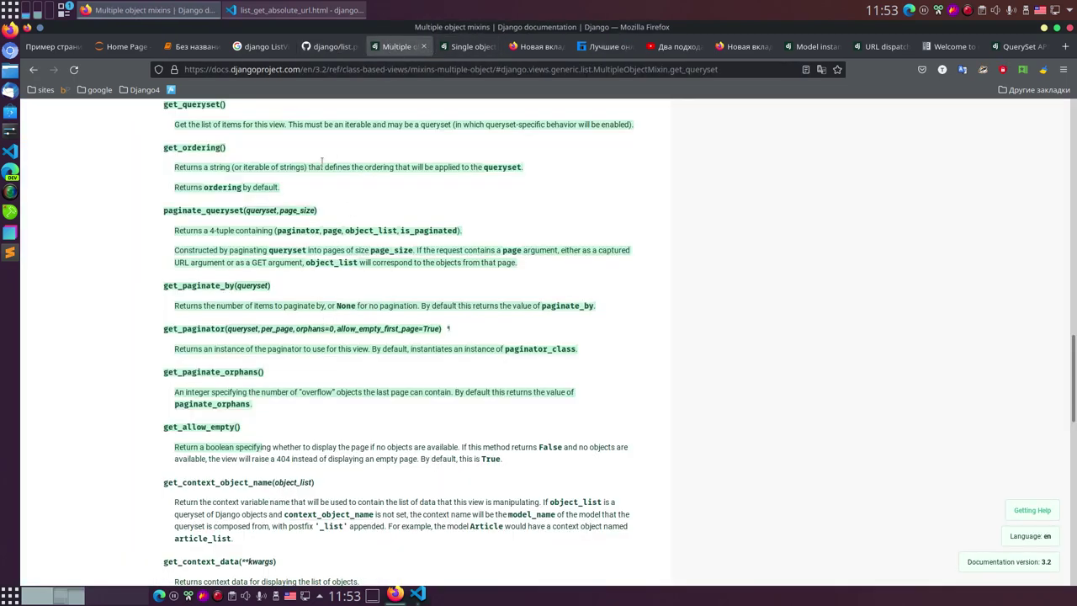
click(318, 107)
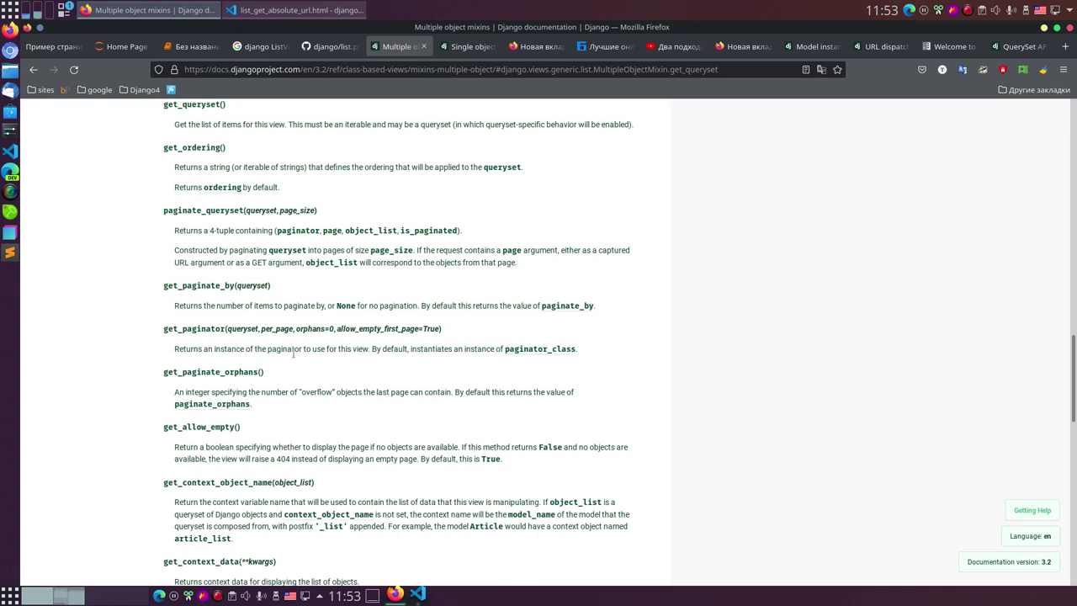
click(597, 47)
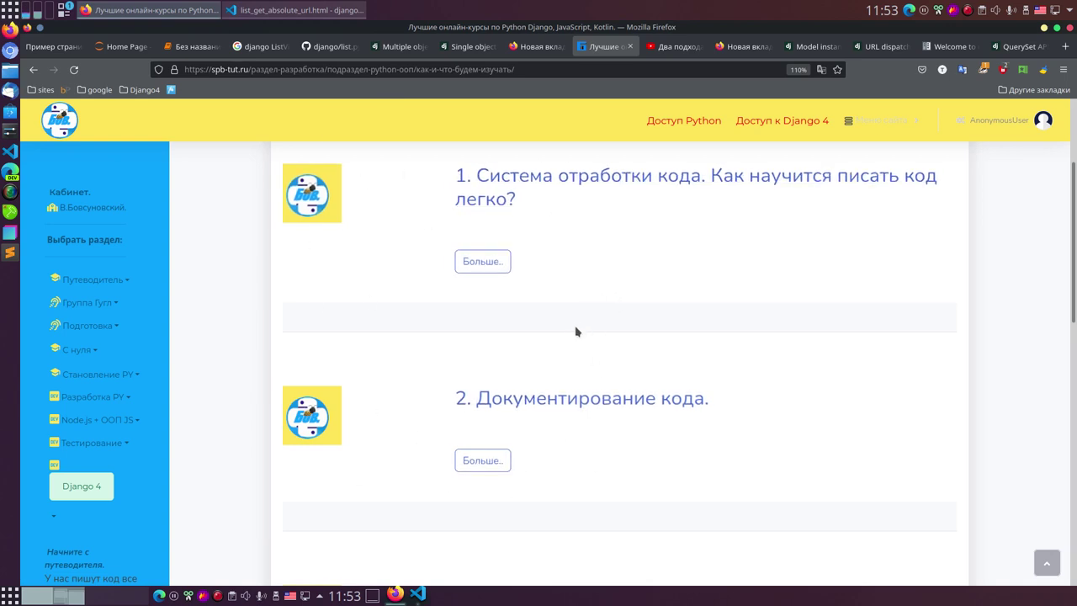
- In the Jupyter notebook Без названия1, highlight the list from "Модели." to "Шаблонов.", followed by the paragraph starting "Мы не учимся писать, а пишем сразу"
click(191, 49)
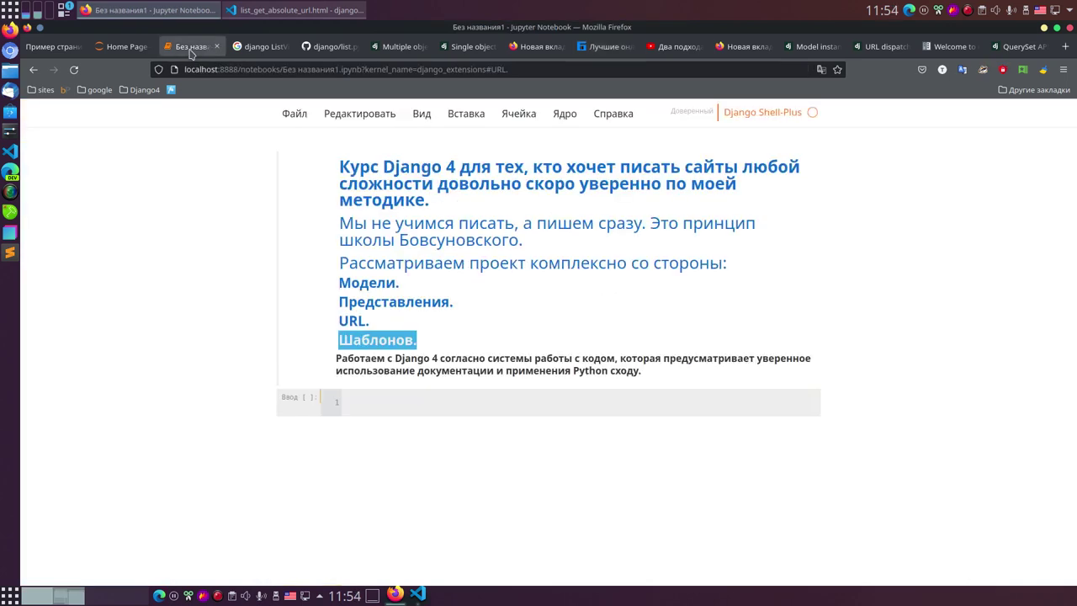
click(580, 306)
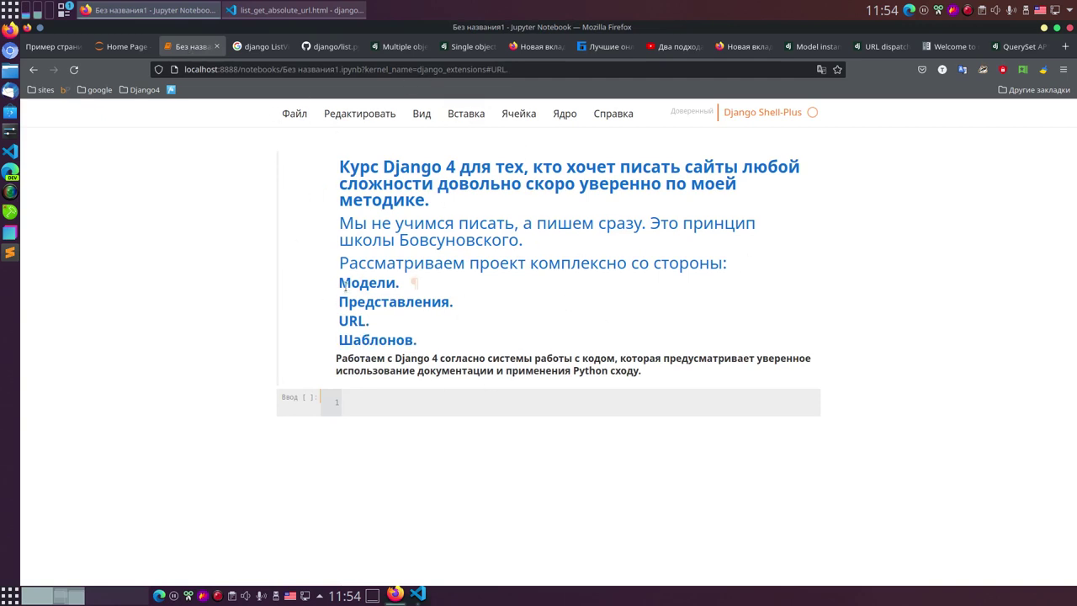
drag(340, 283, 424, 342)
click(607, 330)
drag(341, 224, 533, 245)
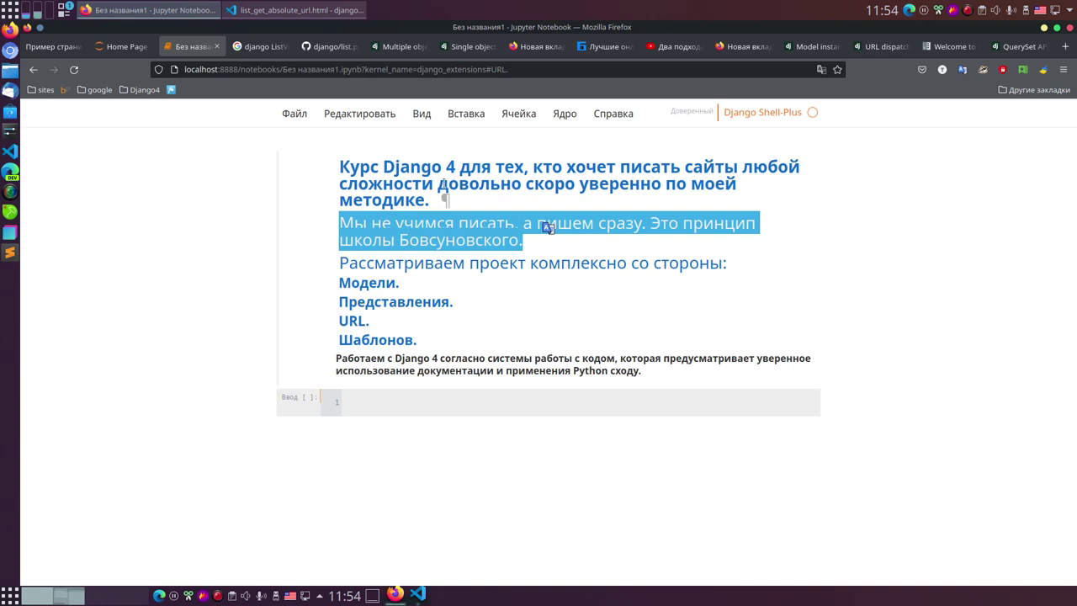
- Review the notebook's course introduction, highlighting "довольно скоро" and the list from "Модели" to "Шаблонов"
drag(439, 184, 579, 185)
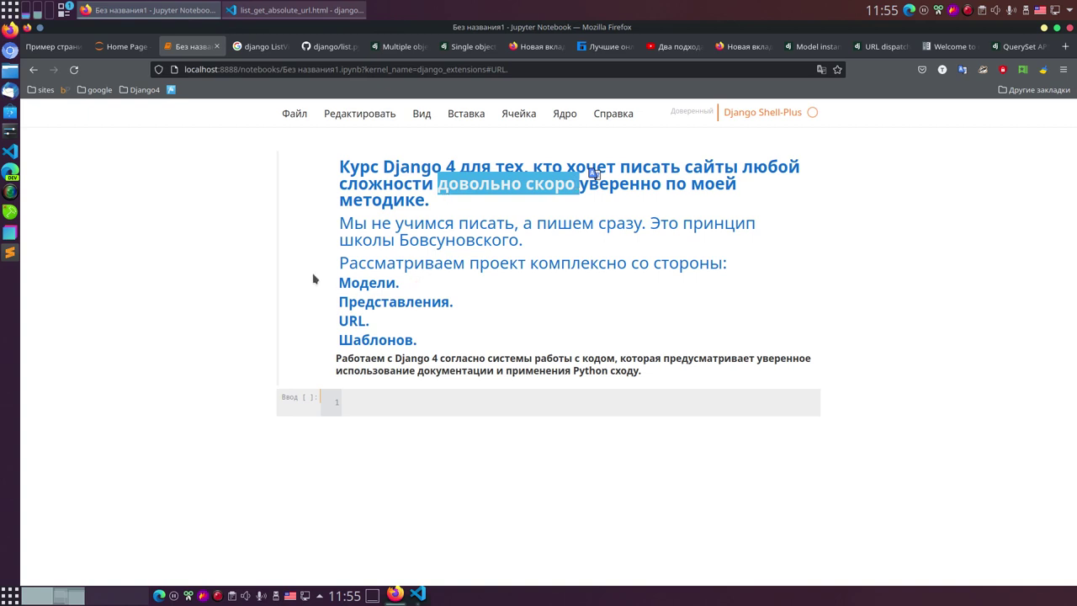
click(341, 279)
drag(341, 279, 413, 340)
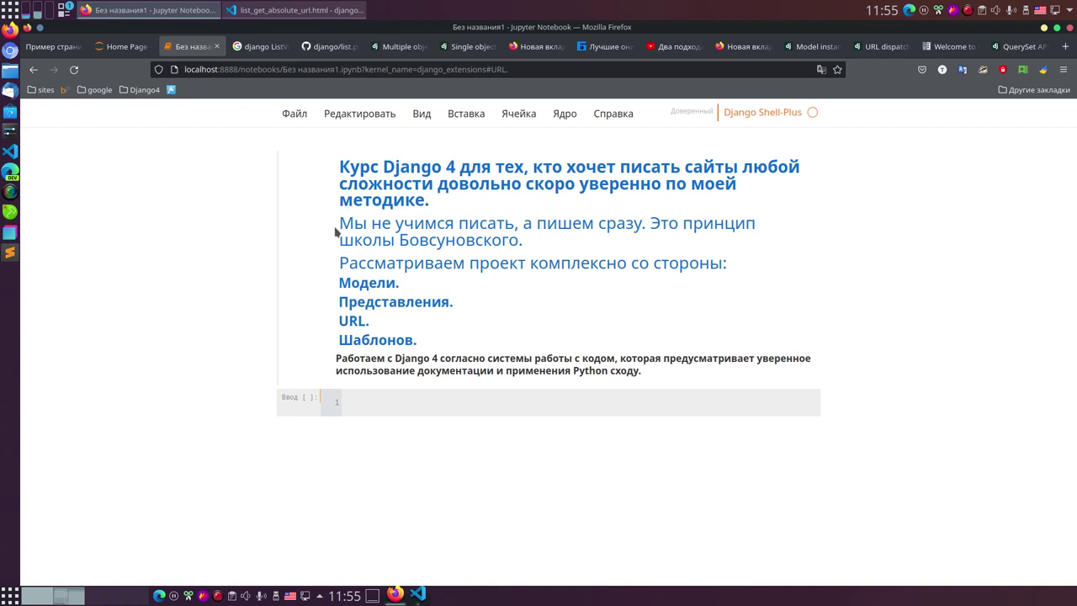
click(604, 46)
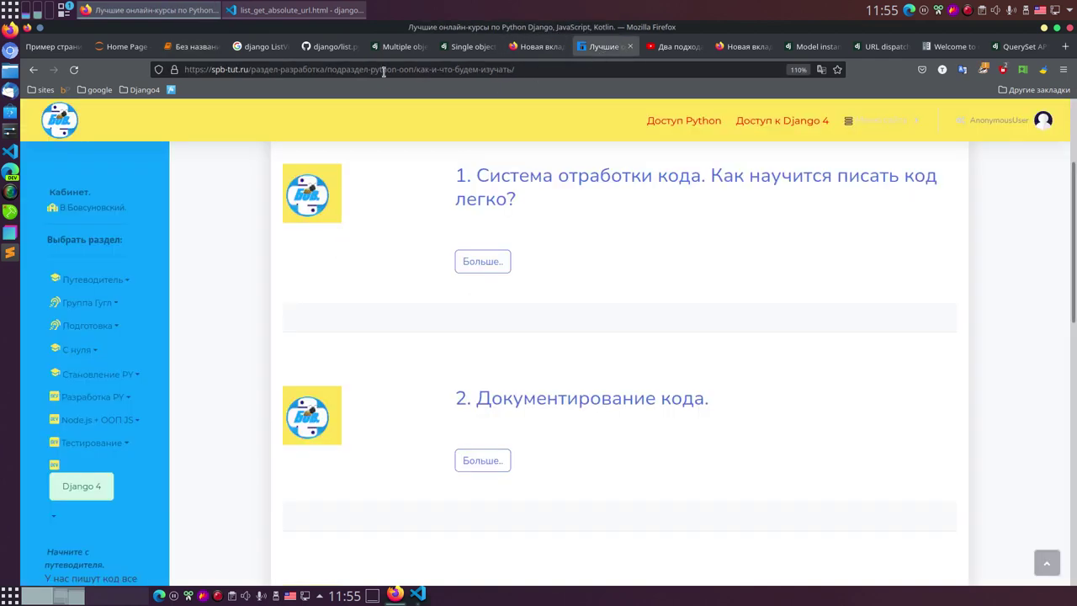
click(247, 71)
drag(247, 71, 177, 70)
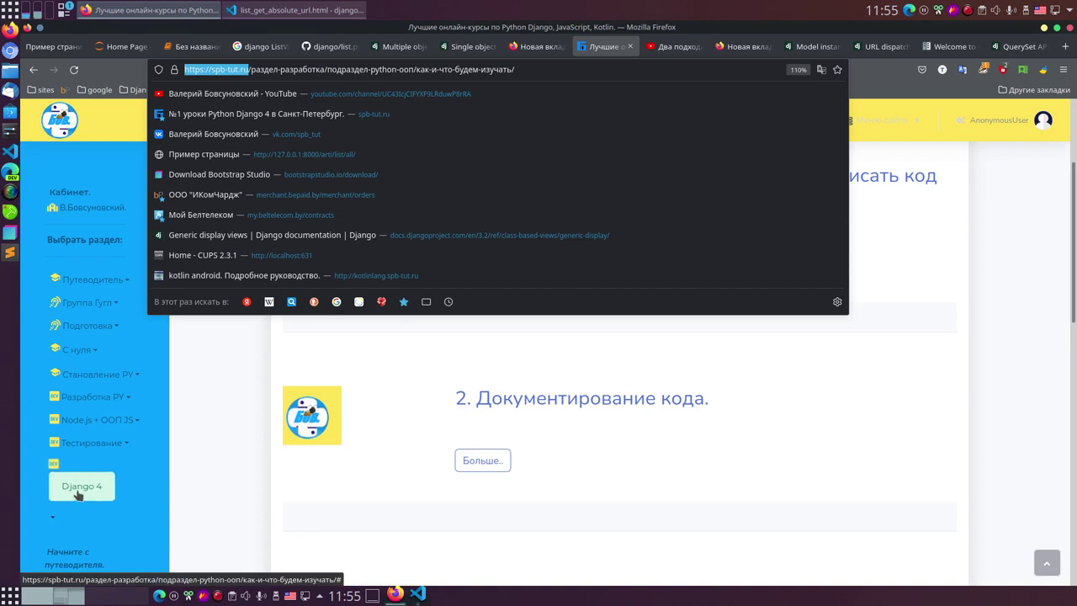
click(927, 279)
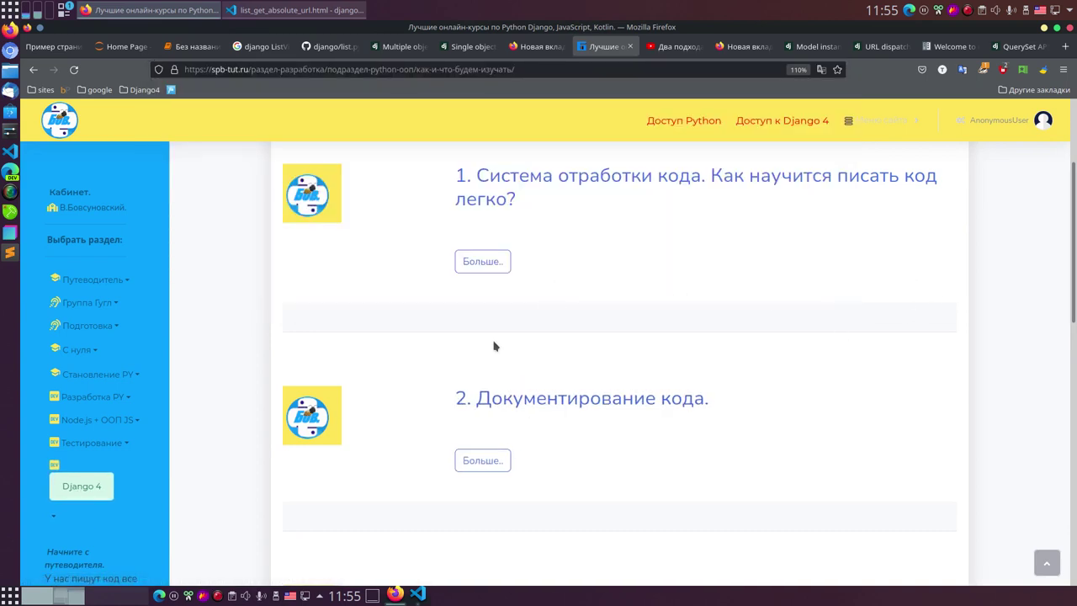
- Look through the Django ListView search results, the GitHub list.py source and the Multiple object mixins documentation, ending on the course site
click(267, 47)
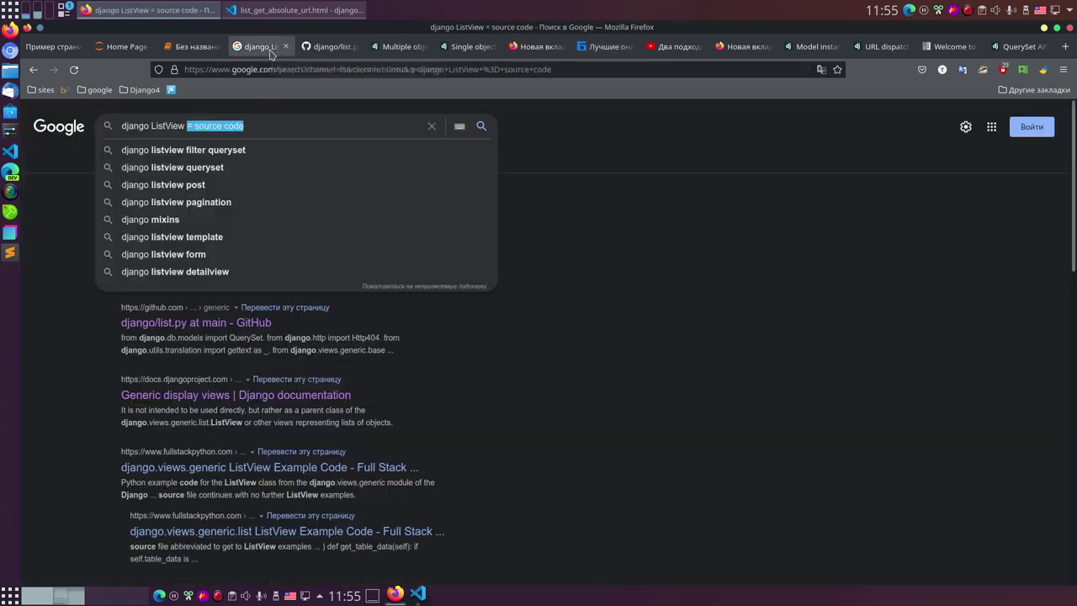
click(329, 48)
click(380, 49)
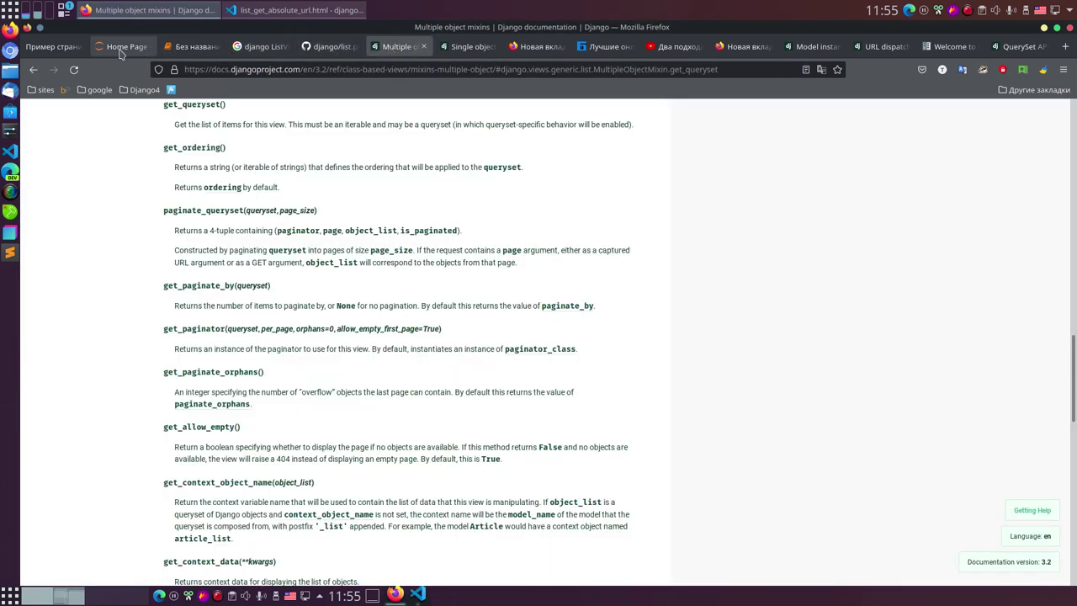
click(613, 51)
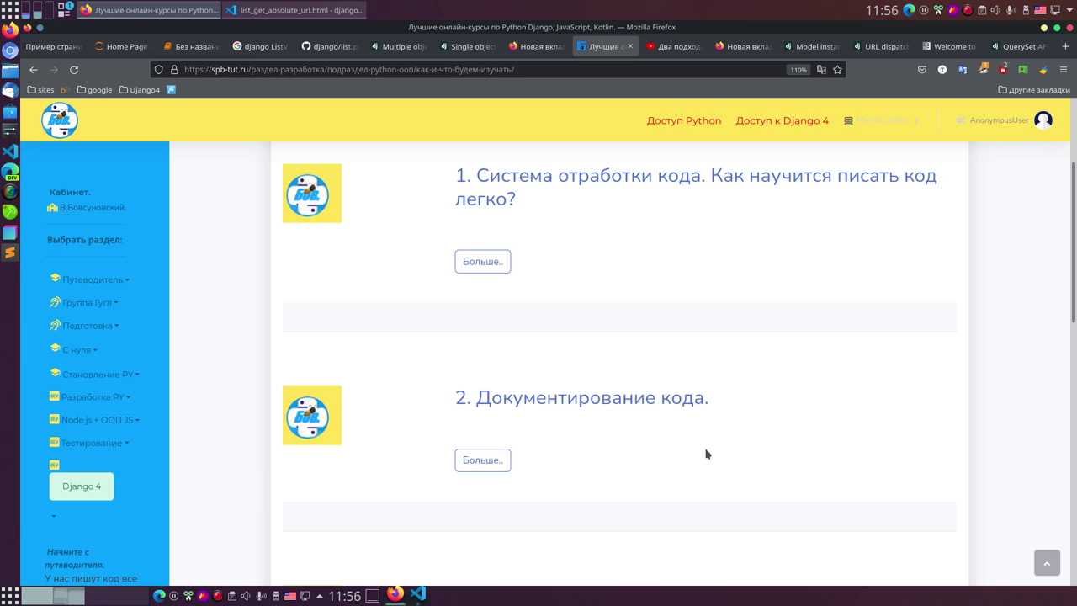
- Switch to LibreOffice Impress and draw a horizontal double-arrow connector about 15.7 cm long from near the vertical line's lower end
key(alt+Tab)
click(1045, 28)
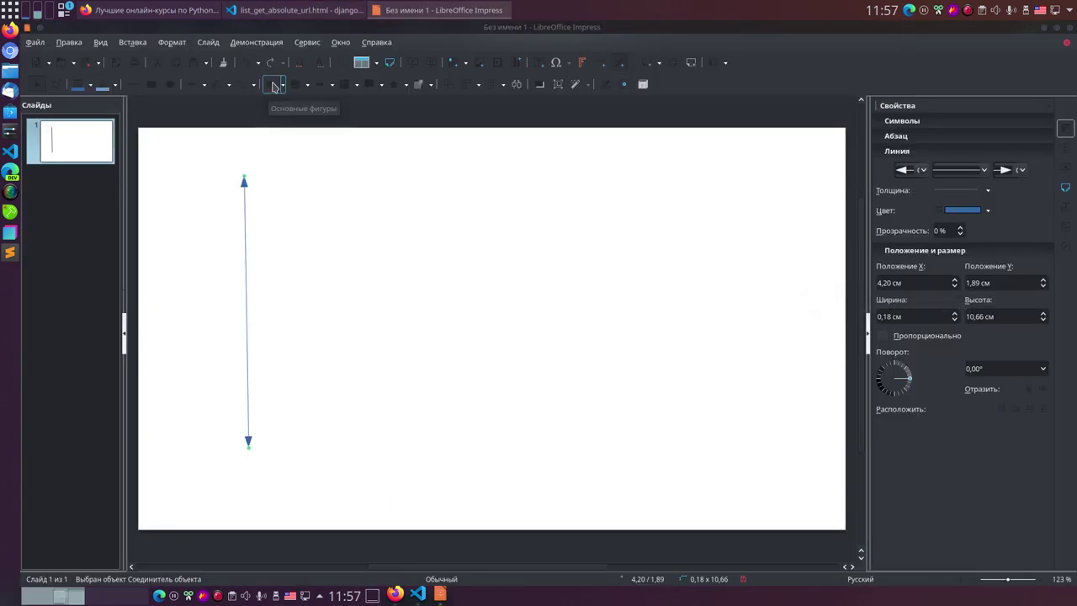
click(253, 85)
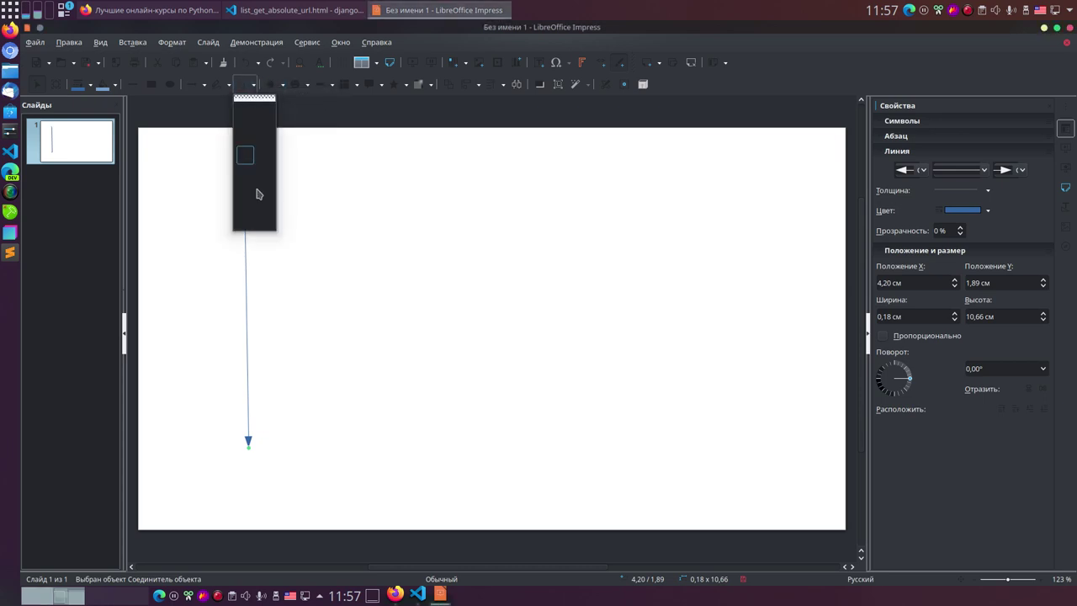
click(268, 223)
drag(267, 444, 661, 440)
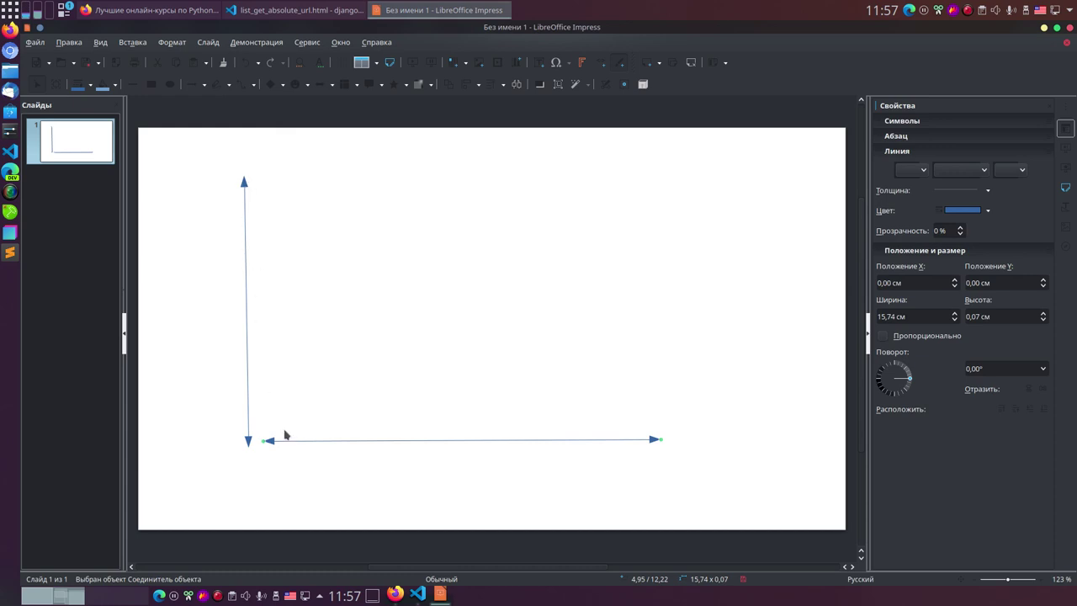
- Draw a second horizontal double-arrow connector about 16.2 cm long just above the first one
click(254, 88)
click(261, 217)
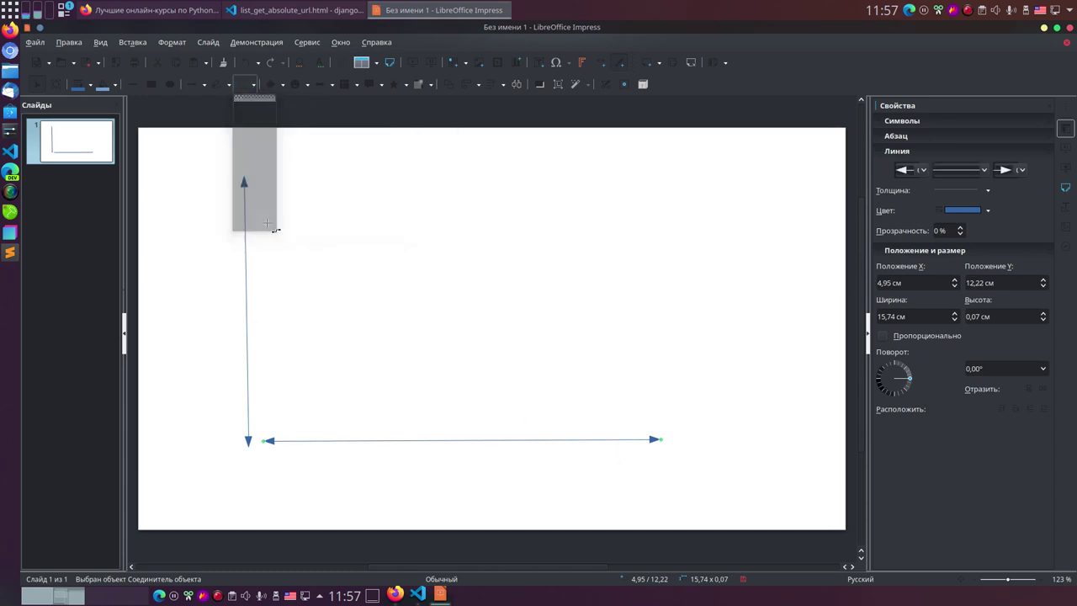
drag(252, 416, 665, 418)
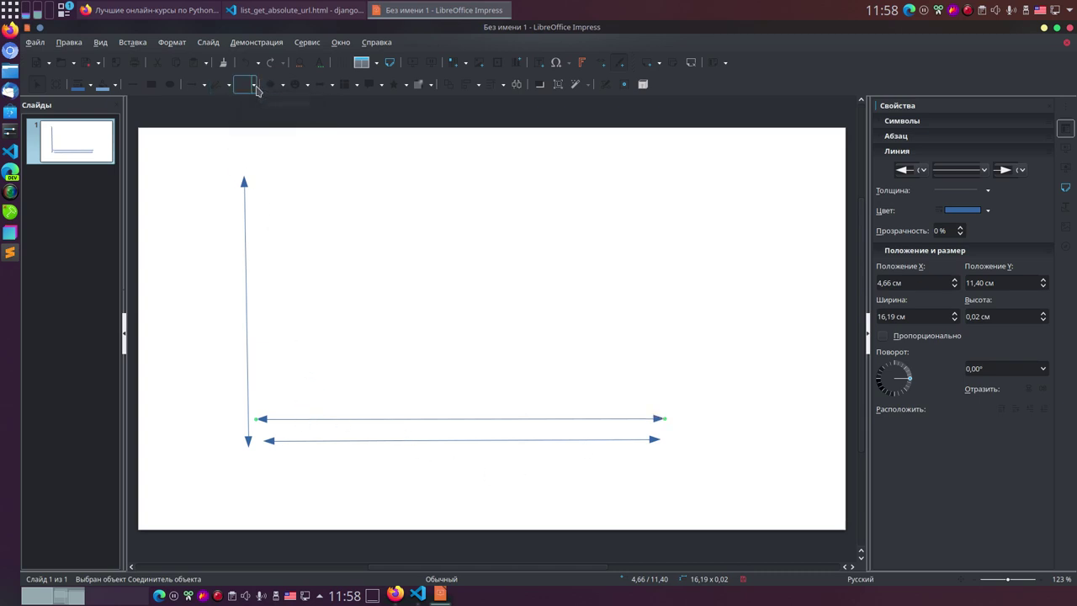
- Draw a diagonal double-arrow connector about 12.6 cm wide and 8.4 cm high, rising from just above the horizontal lines
click(254, 85)
click(260, 219)
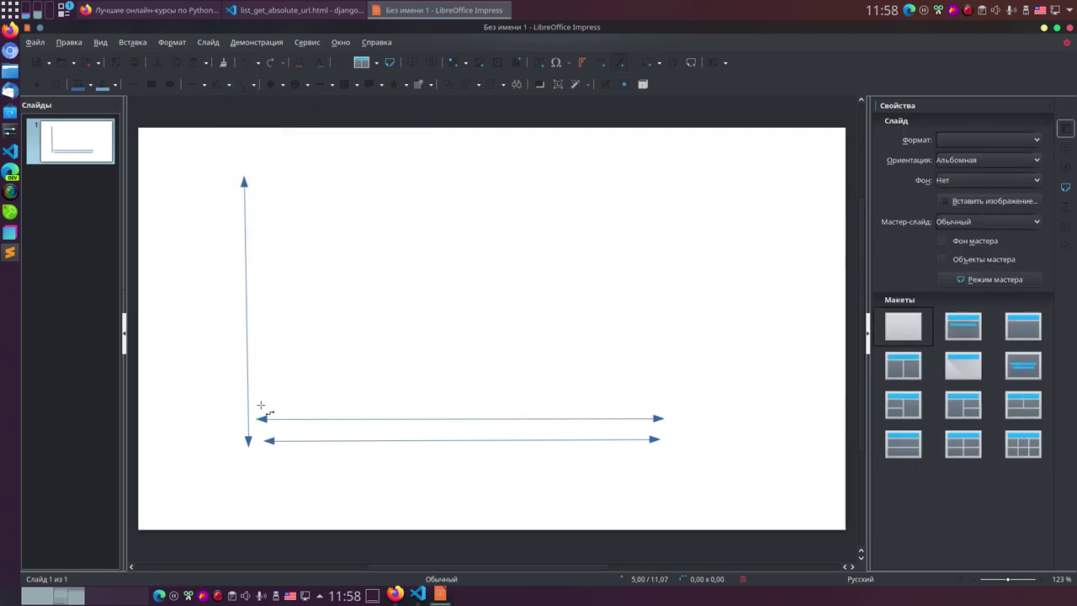
drag(261, 391, 576, 180)
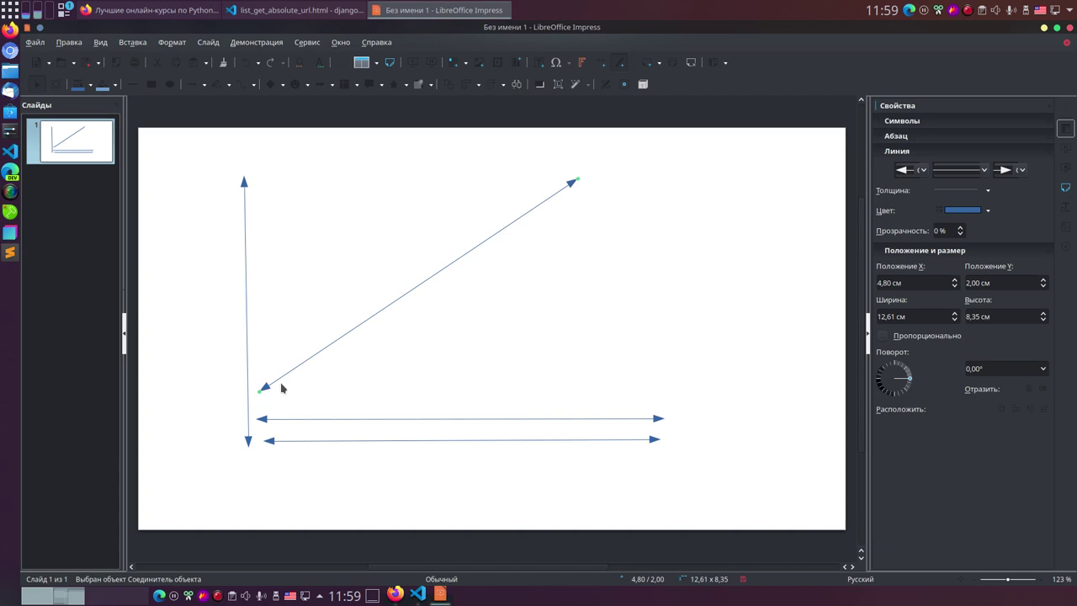
- Switch to Firefox and review the notebook's "URL." and "Шаблонов." items, along with the bird list page and Jupyter file list
click(148, 10)
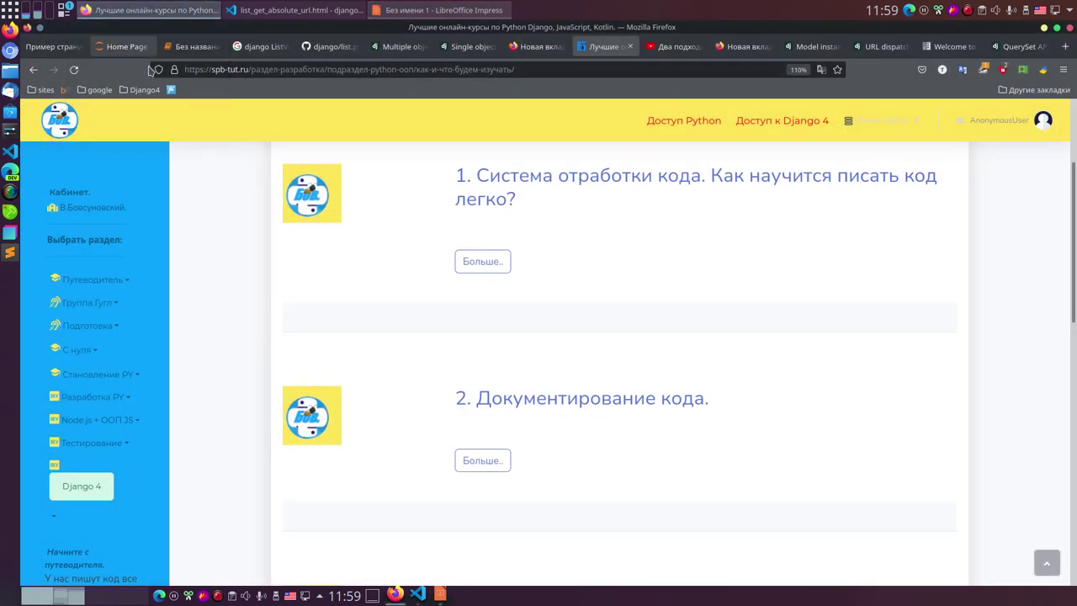
click(192, 46)
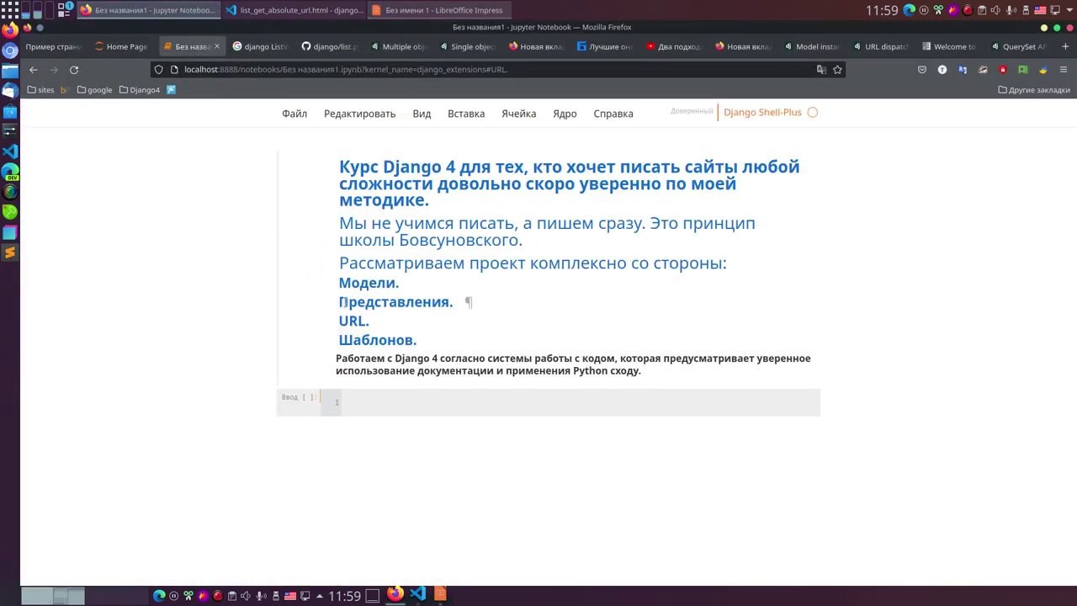
drag(337, 322, 370, 331)
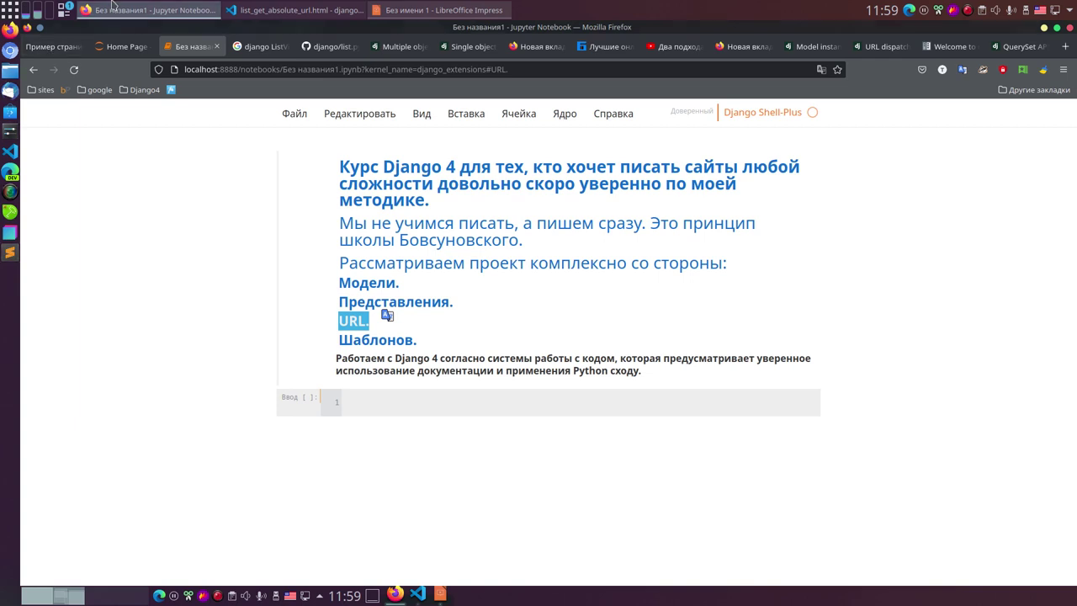
click(57, 48)
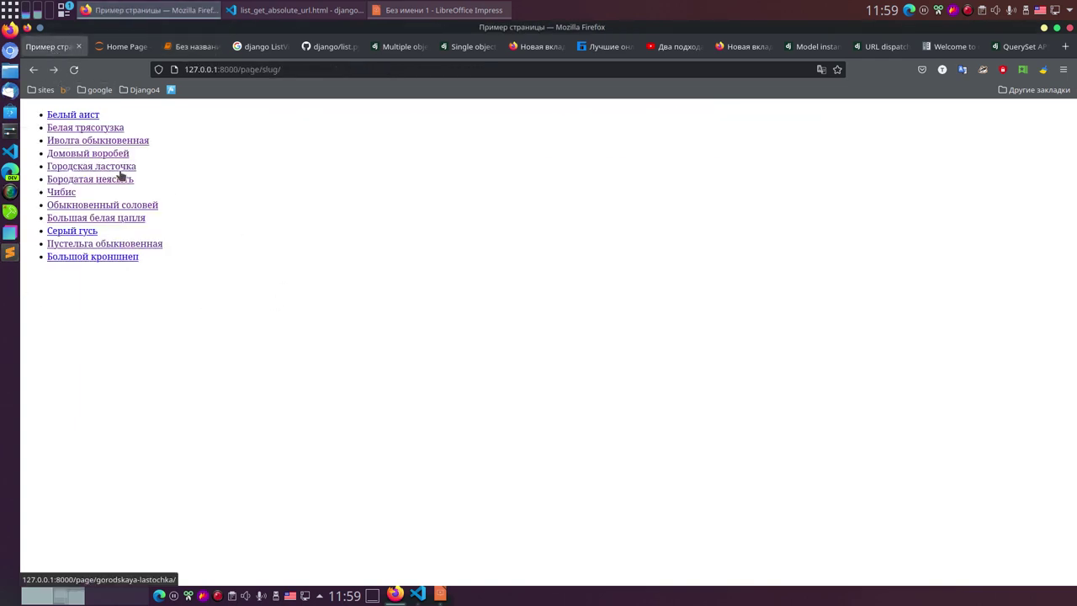
click(129, 52)
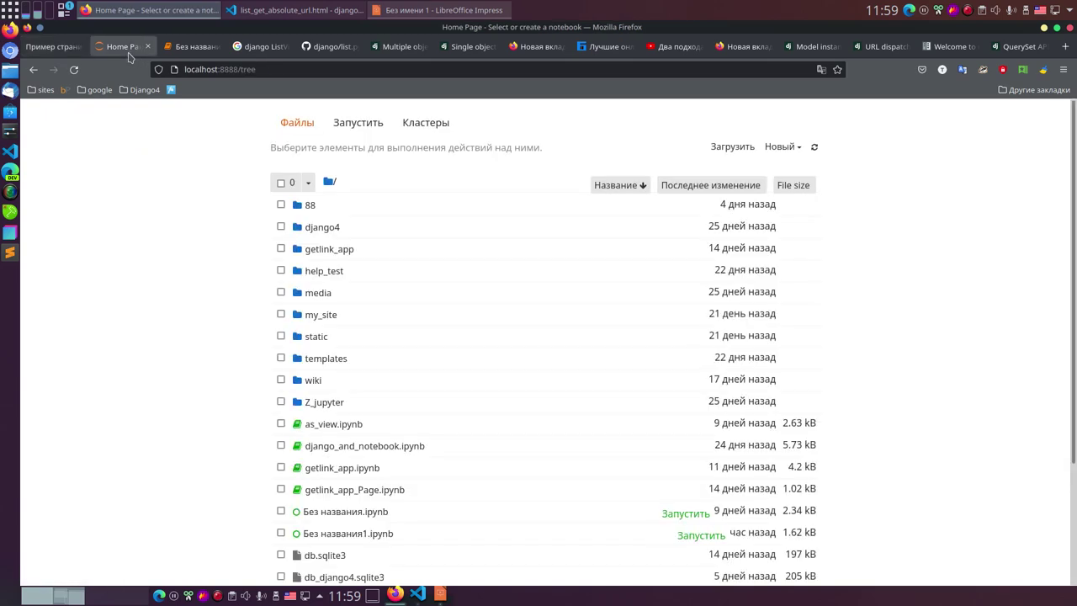
click(207, 47)
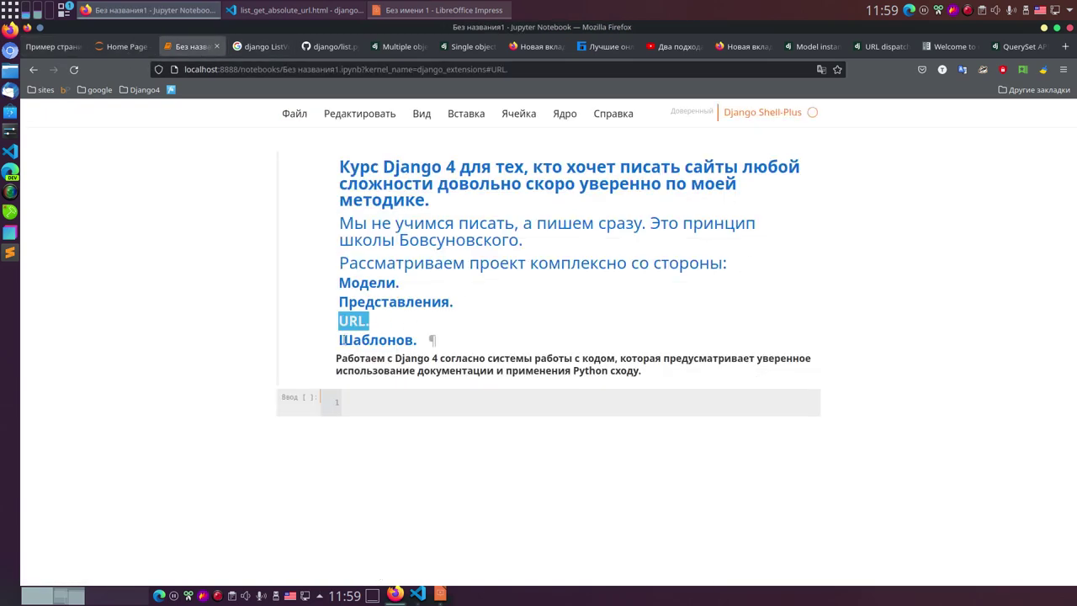
triple_click(417, 341)
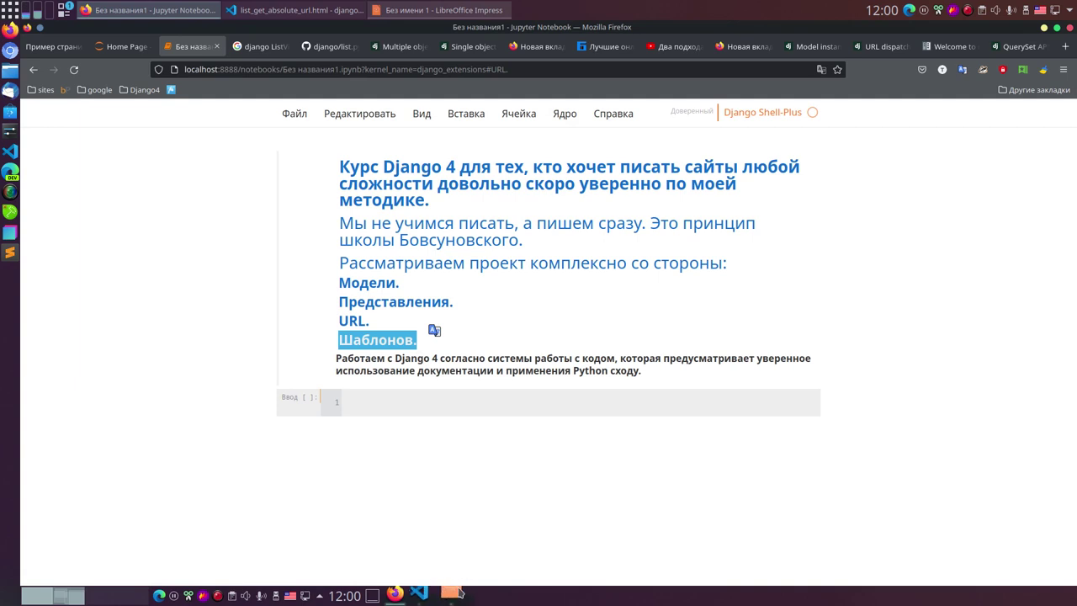
- Switch to Impress and draw a double-arrow connector about 19.5 cm wide and 1.8 cm high, rising gently from the vertical line's upper part
click(453, 595)
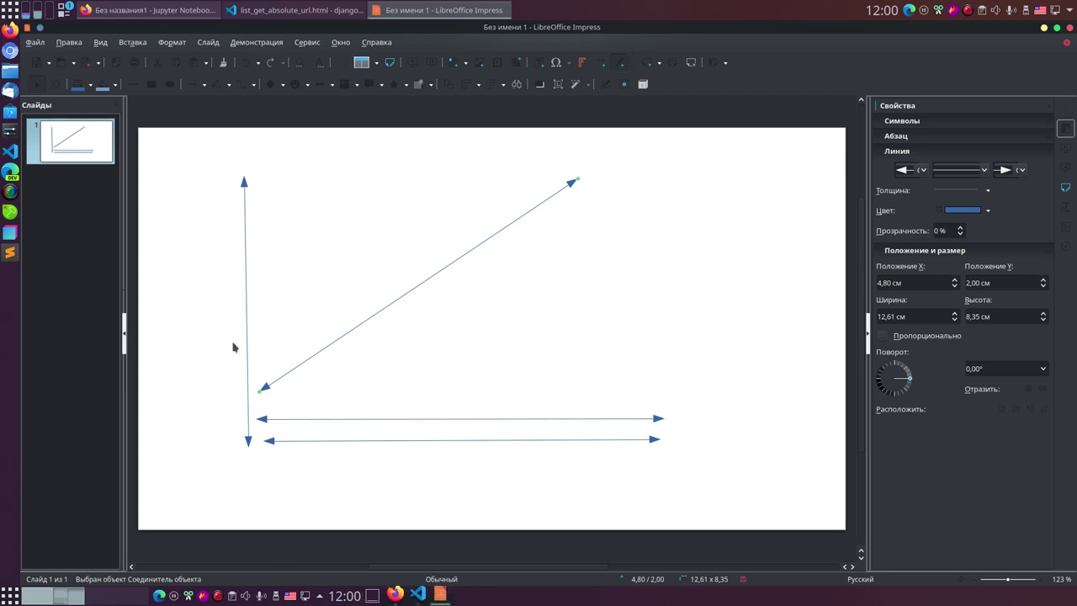
click(251, 85)
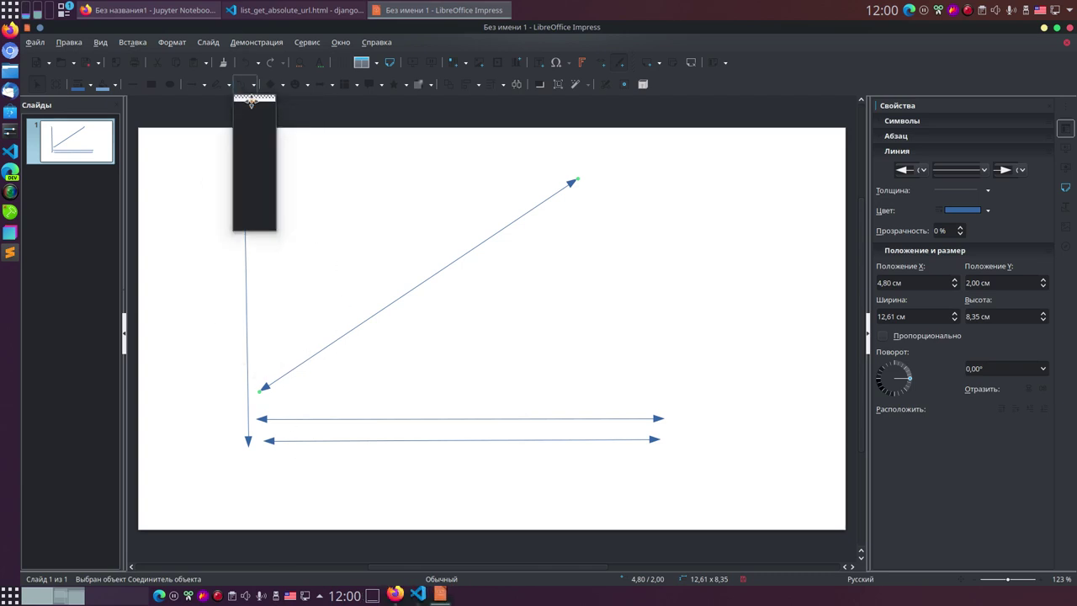
click(254, 217)
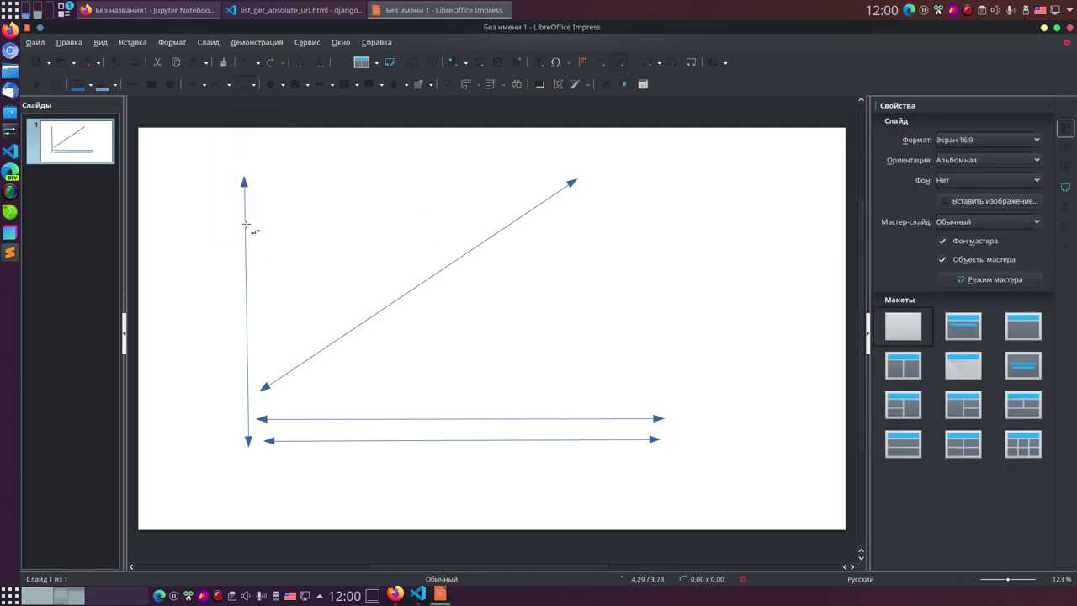
drag(247, 223, 737, 179)
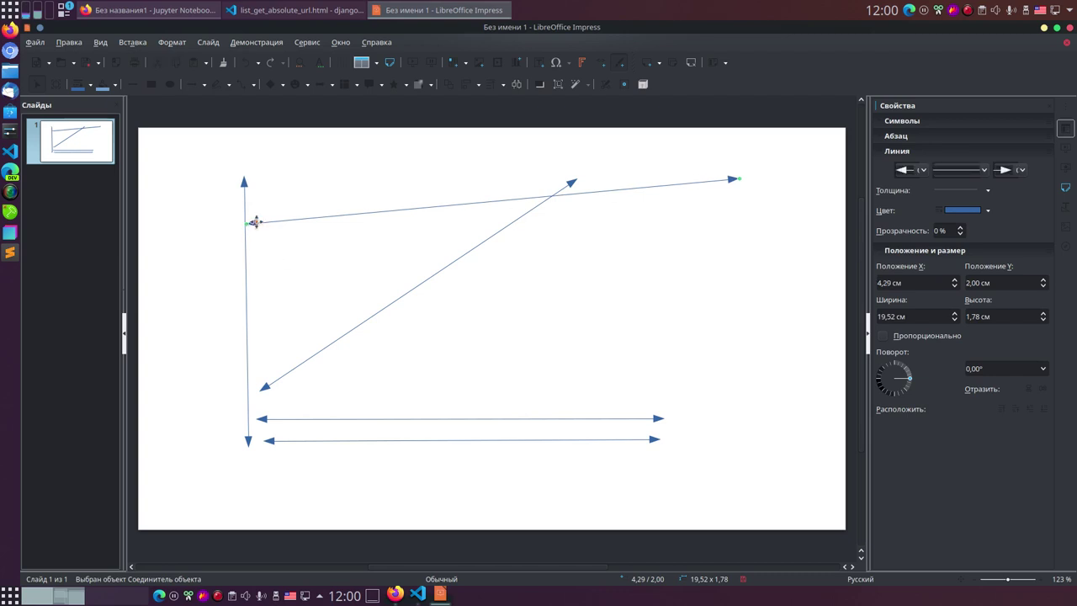
click(255, 224)
- Switch to Firefox and review the course site, the Jupyter file list and the notebook's list of project aspects
click(401, 595)
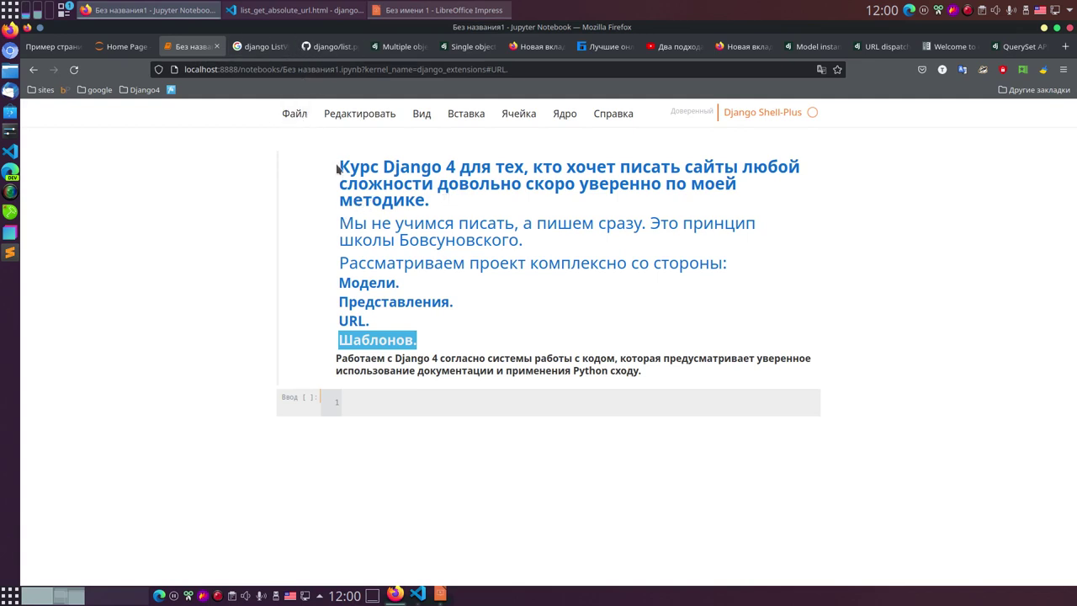
click(599, 52)
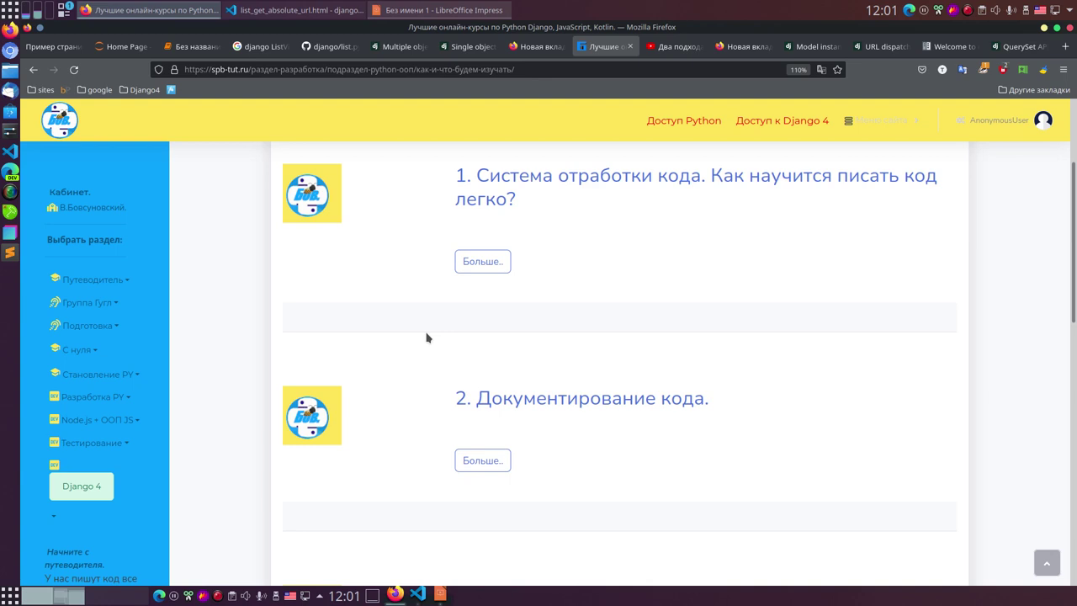
click(186, 48)
click(135, 52)
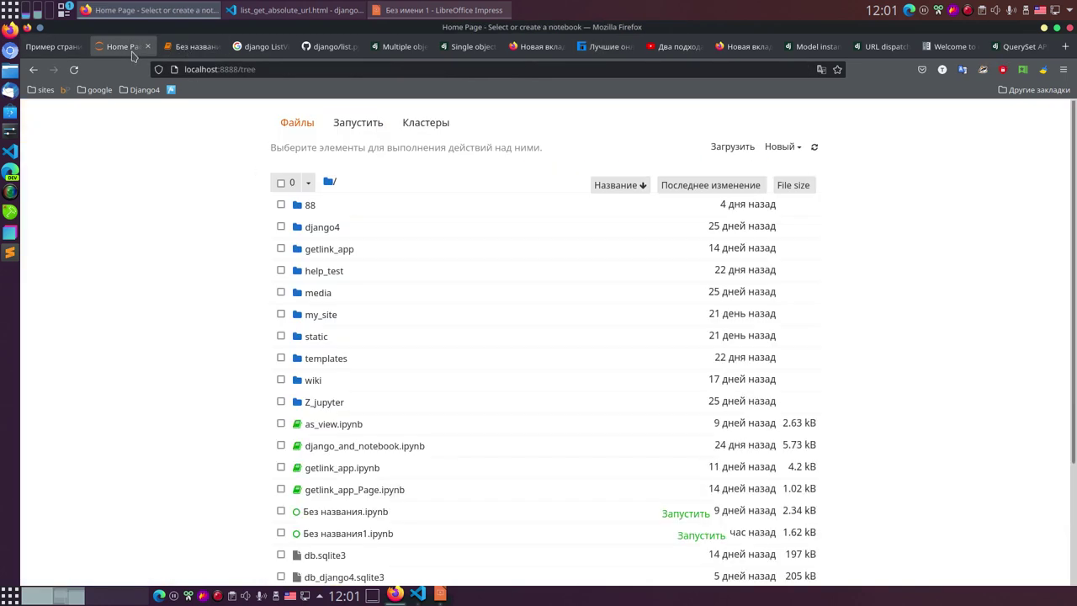
click(200, 52)
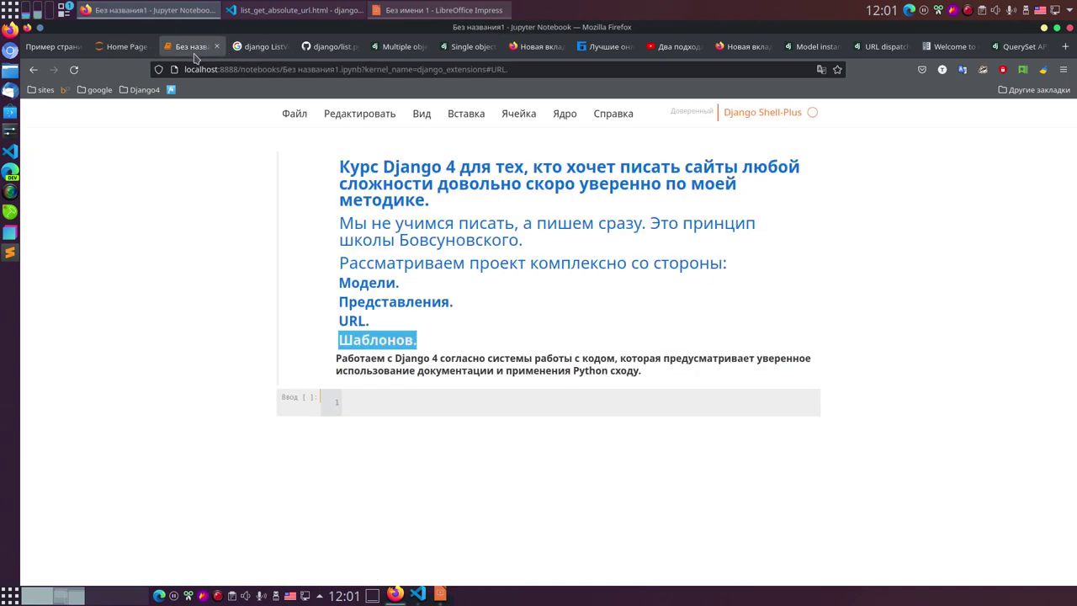
click(364, 398)
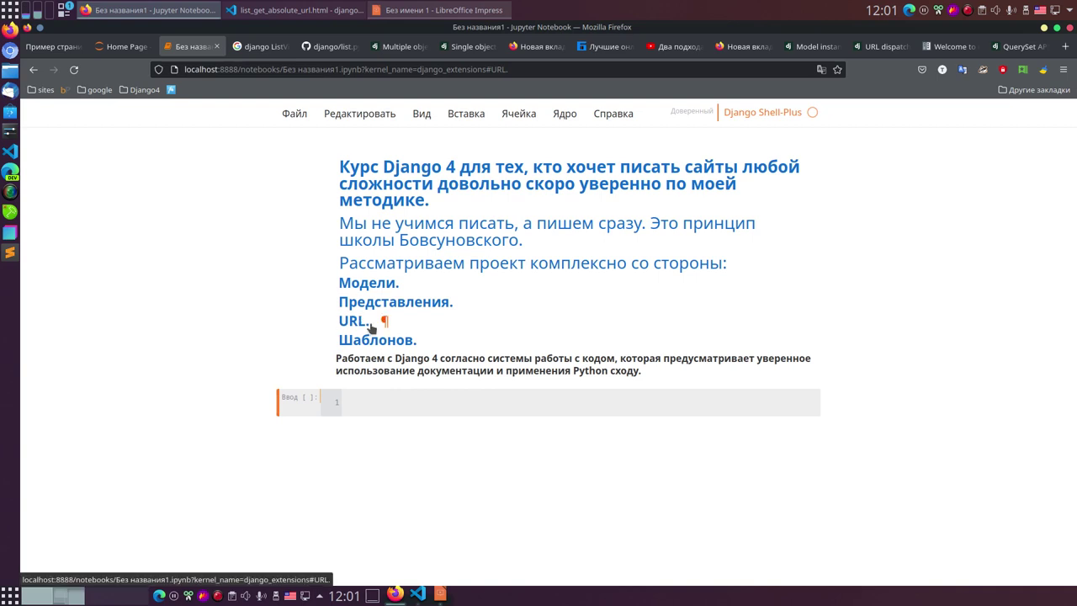
click(316, 342)
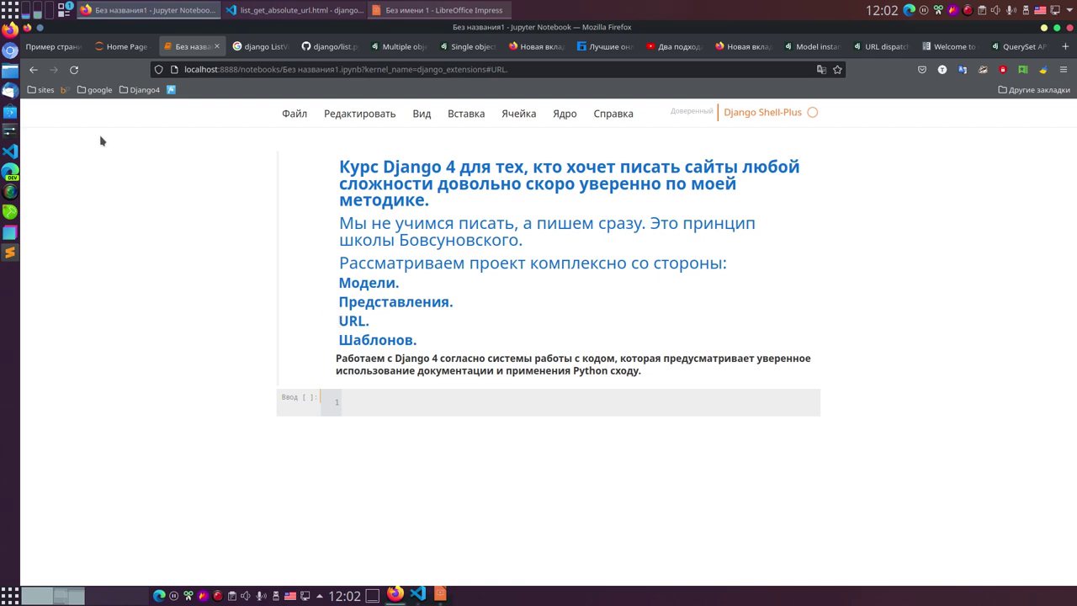
- Check the "Городская ласточка" link in the bird list, return to the list, and switch to the Impress drawing
click(55, 49)
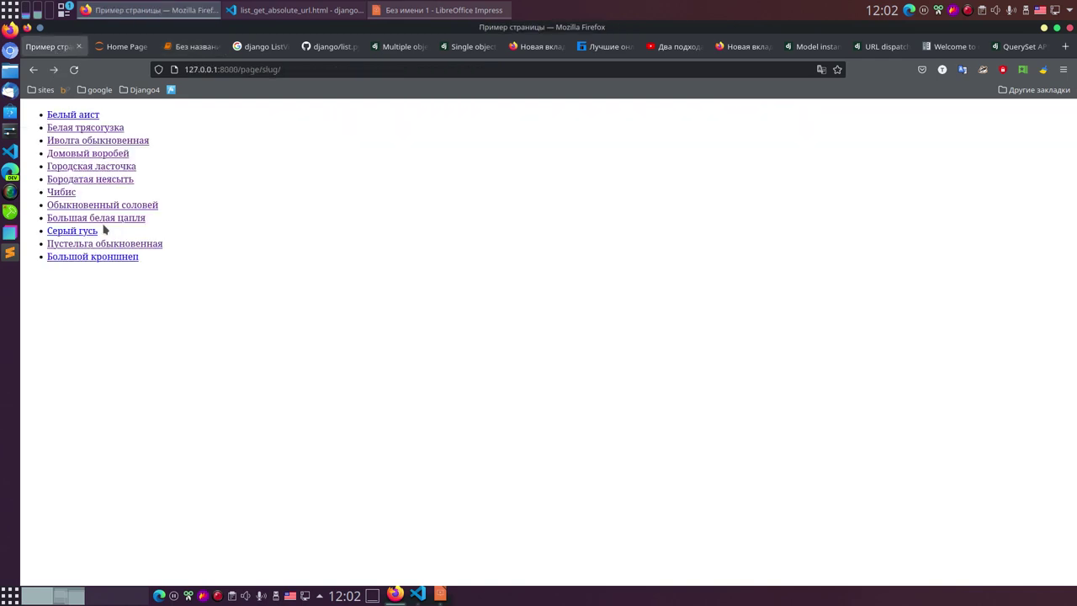
click(84, 166)
click(33, 71)
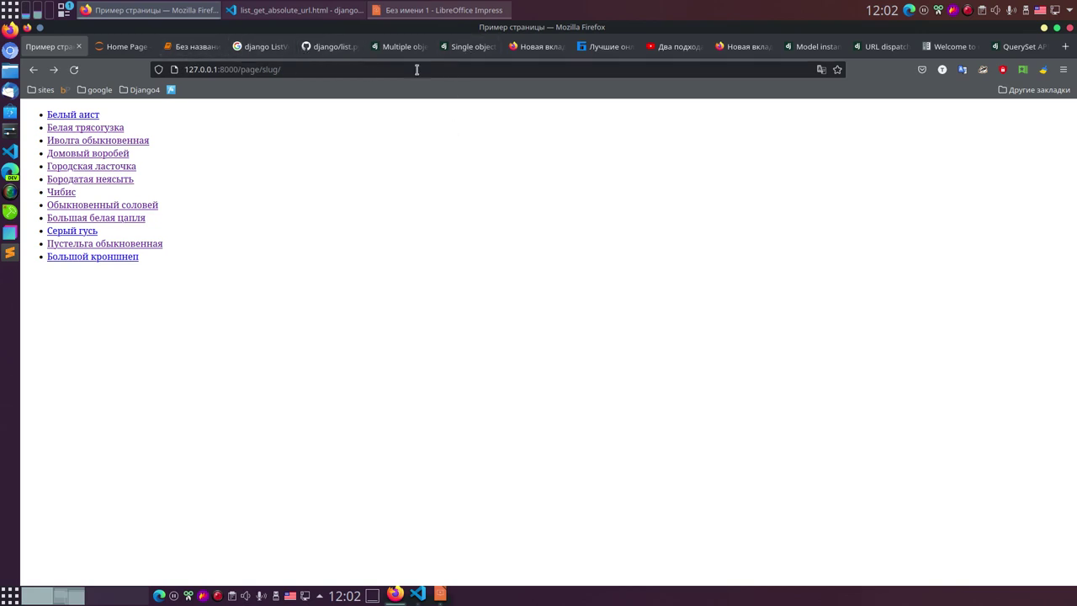
click(455, 596)
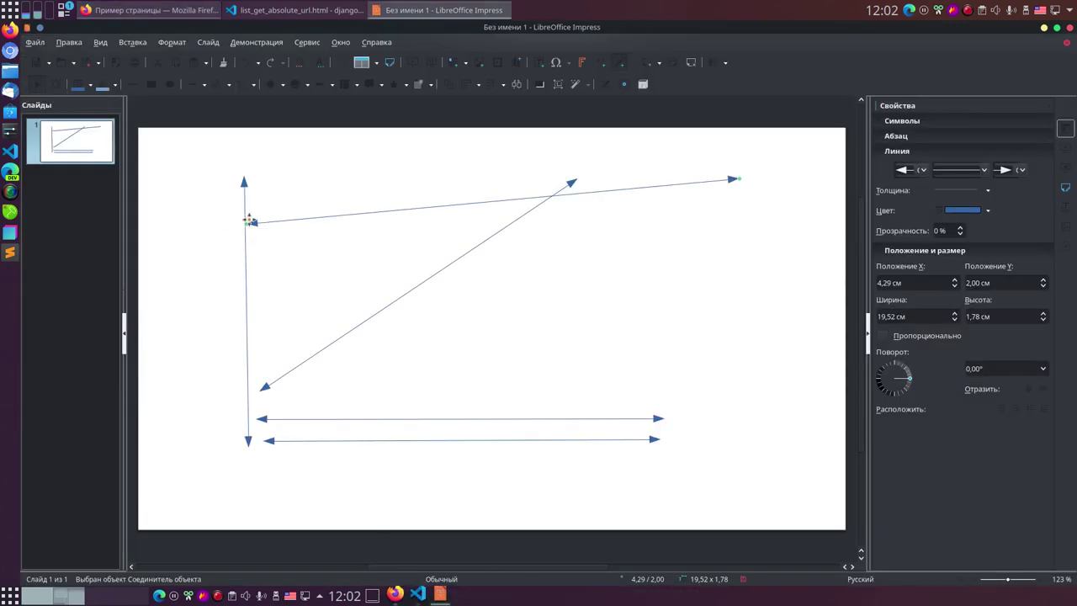
- Switch to Firefox, check the bird list and the Single object mixins documentation, and return to the Impress drawing
click(1044, 28)
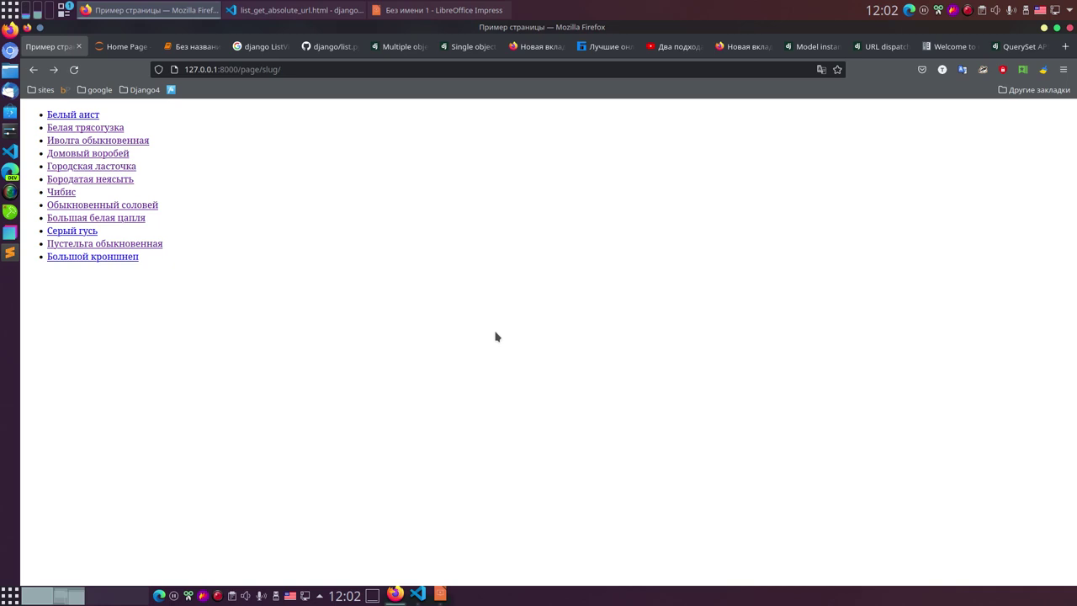
key(alt+Tab)
key(alt+Tab)
click(467, 47)
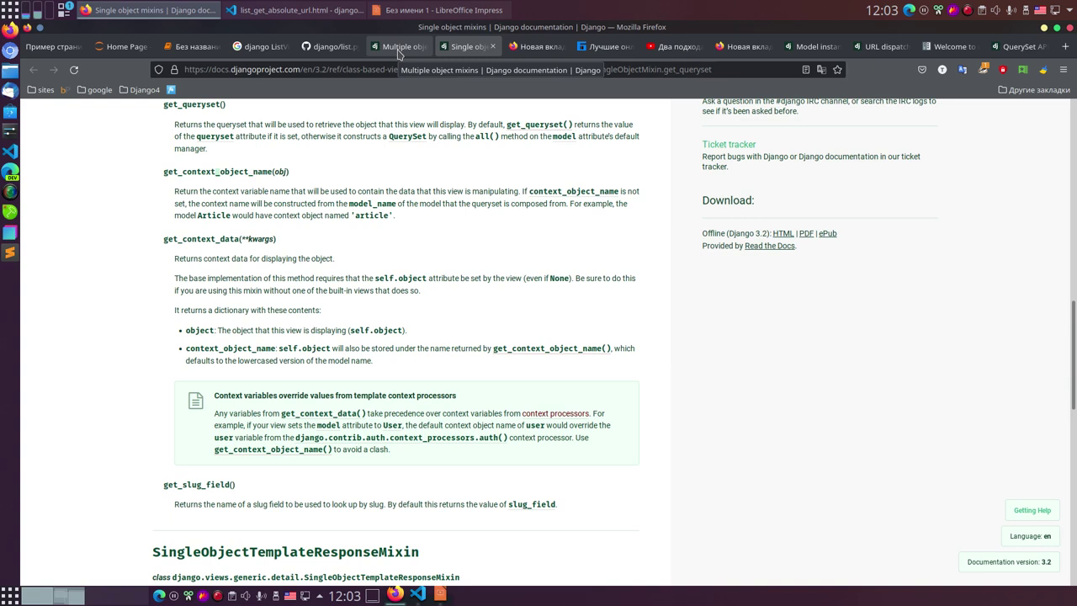
click(459, 594)
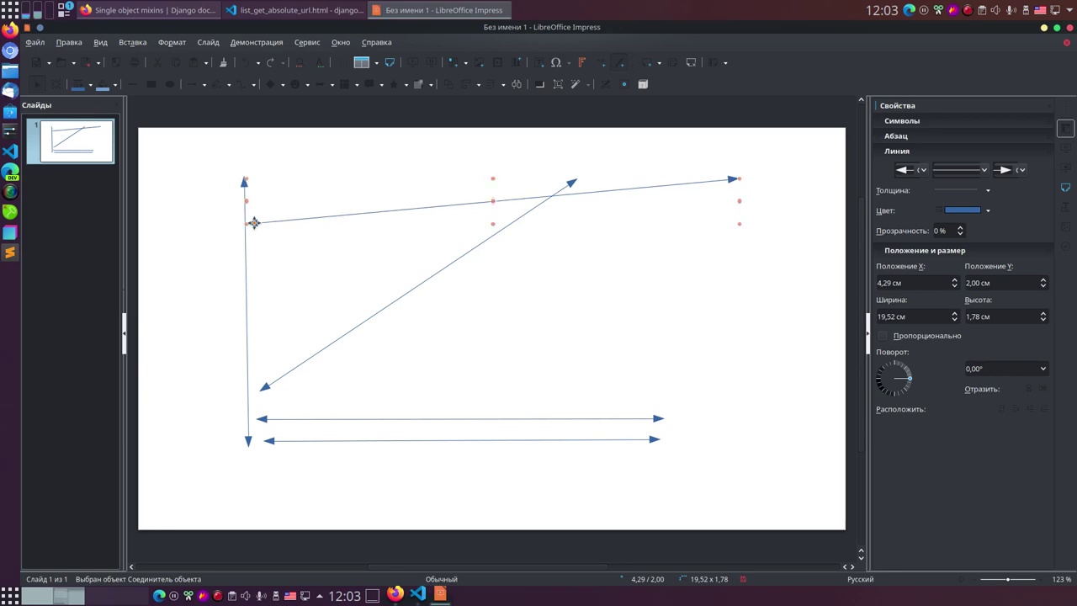
- Review the course site's lesson list in Firefox, switch to VS Code and examine the namespace views in getlink_app's views.py
click(240, 10)
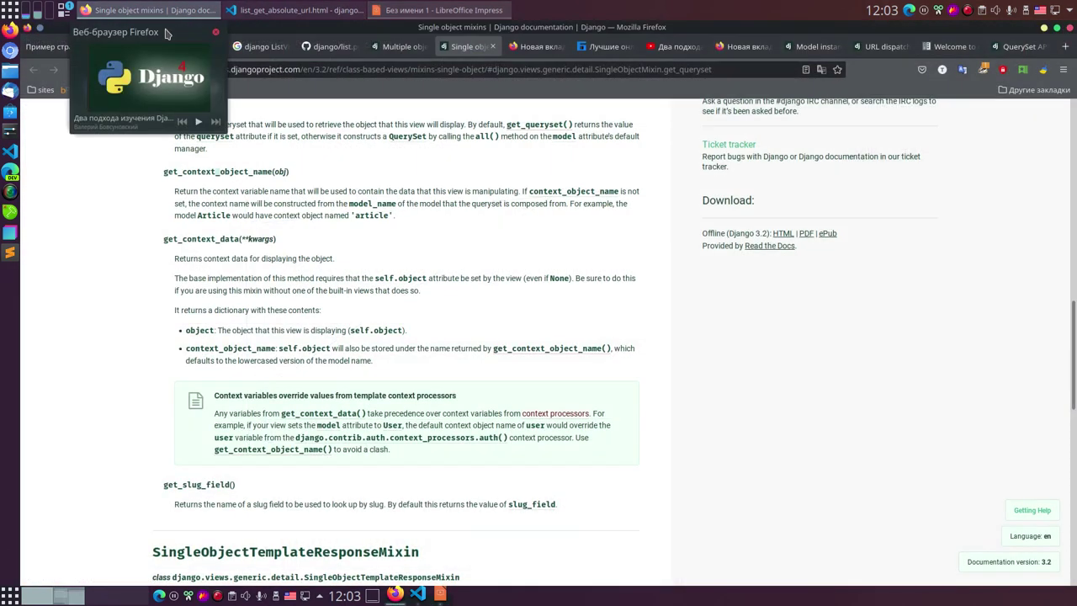
click(599, 48)
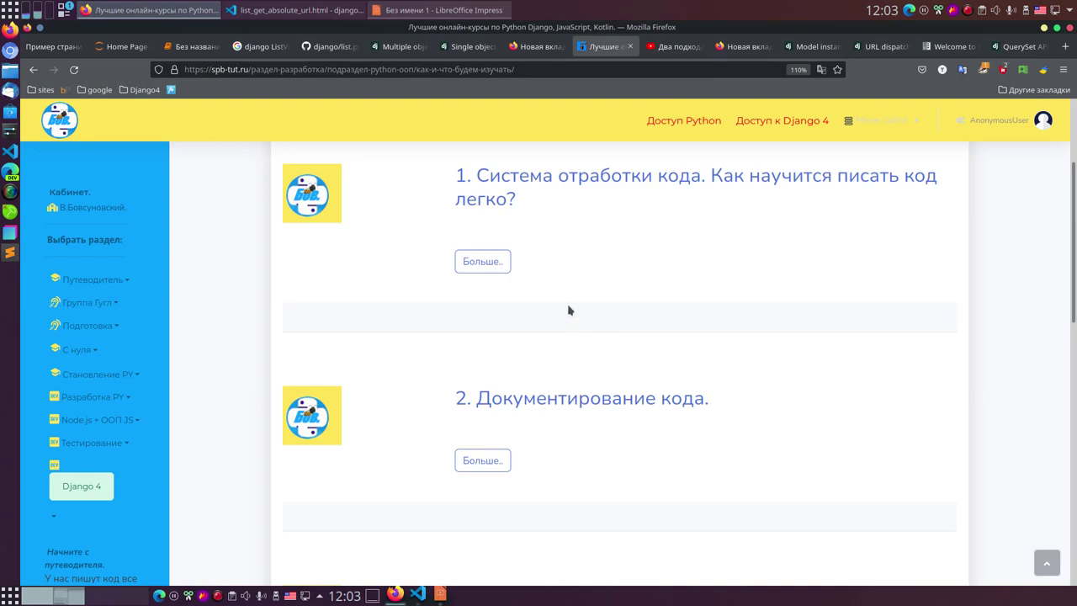
click(431, 596)
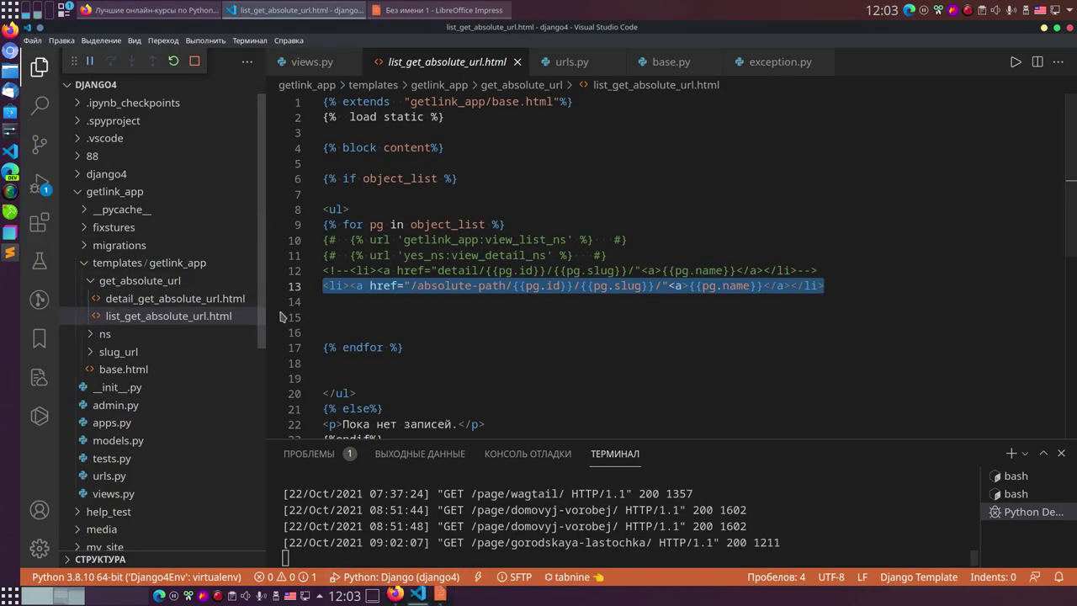
click(498, 193)
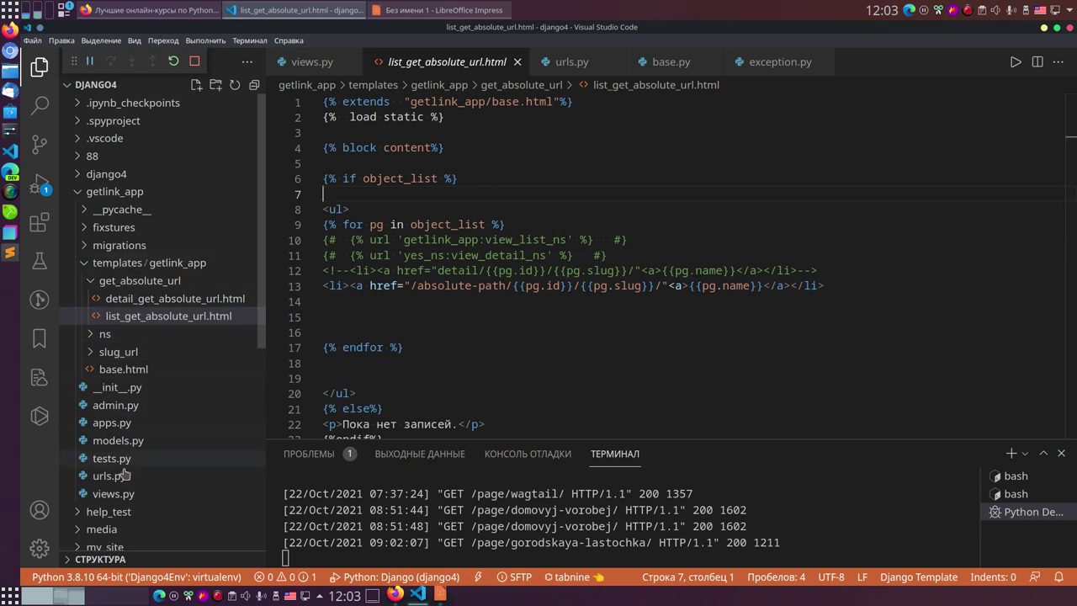
click(114, 497)
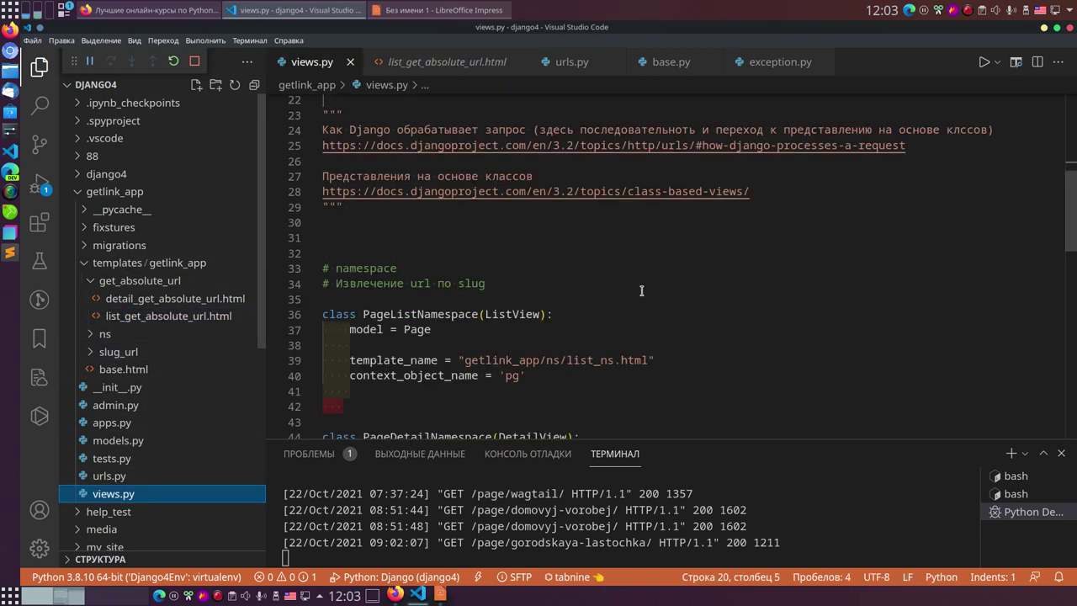
scroll(672, 280, down, 1)
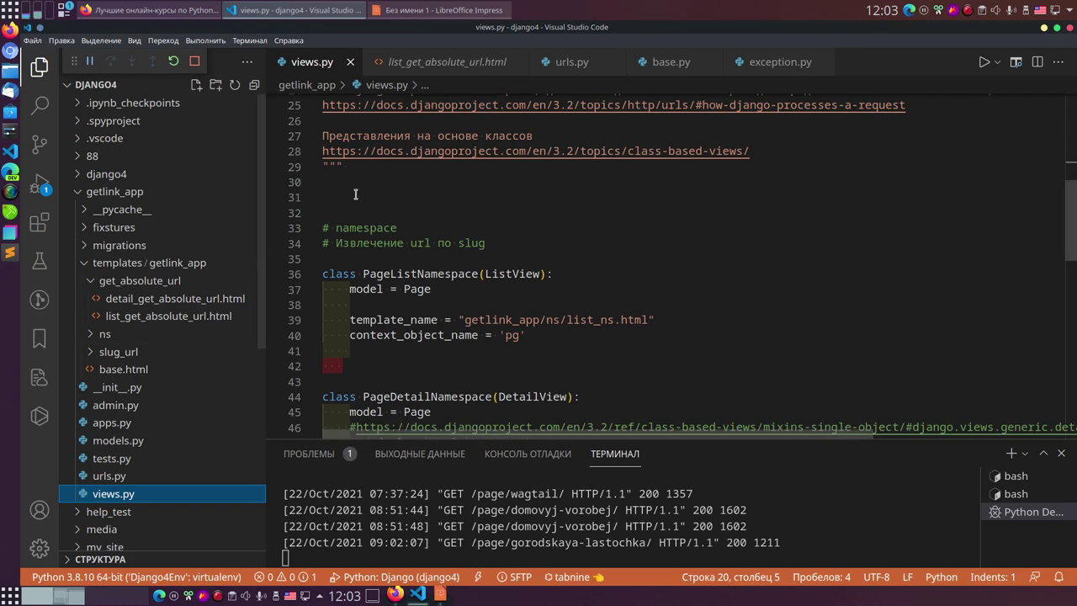
- Switch to Firefox and search Google for "django get_absolute_url" in a new tab
click(394, 594)
click(1067, 46)
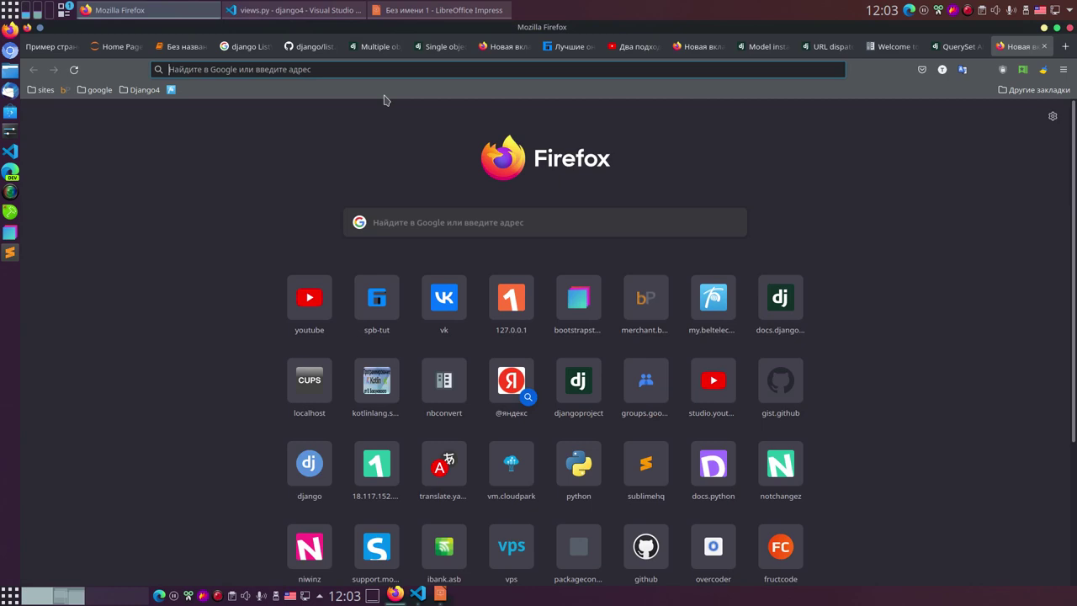
click(278, 70)
text(django)
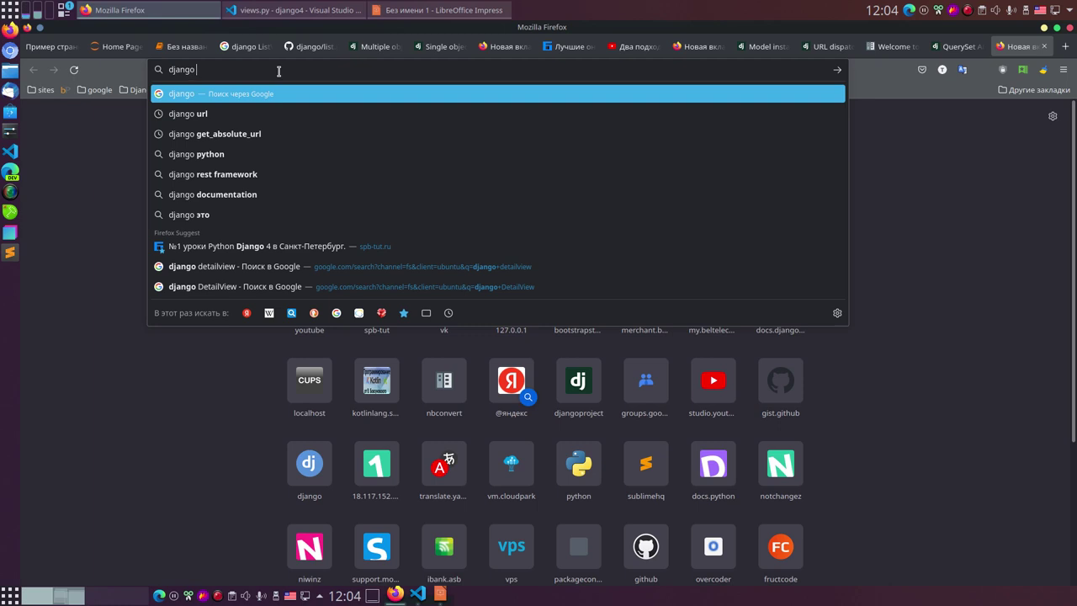
text(get_)
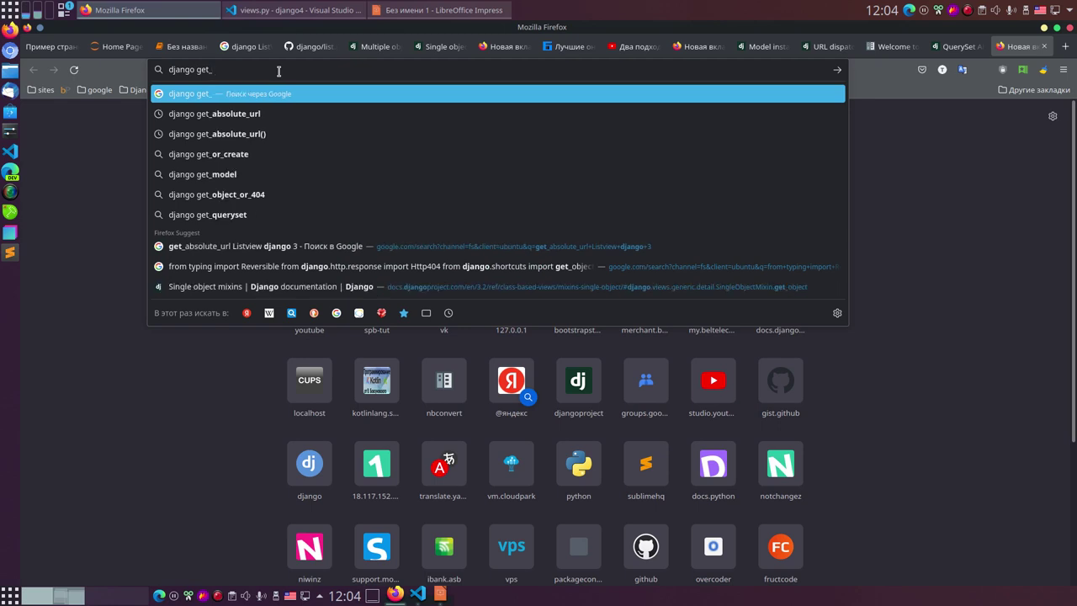
text(abso)
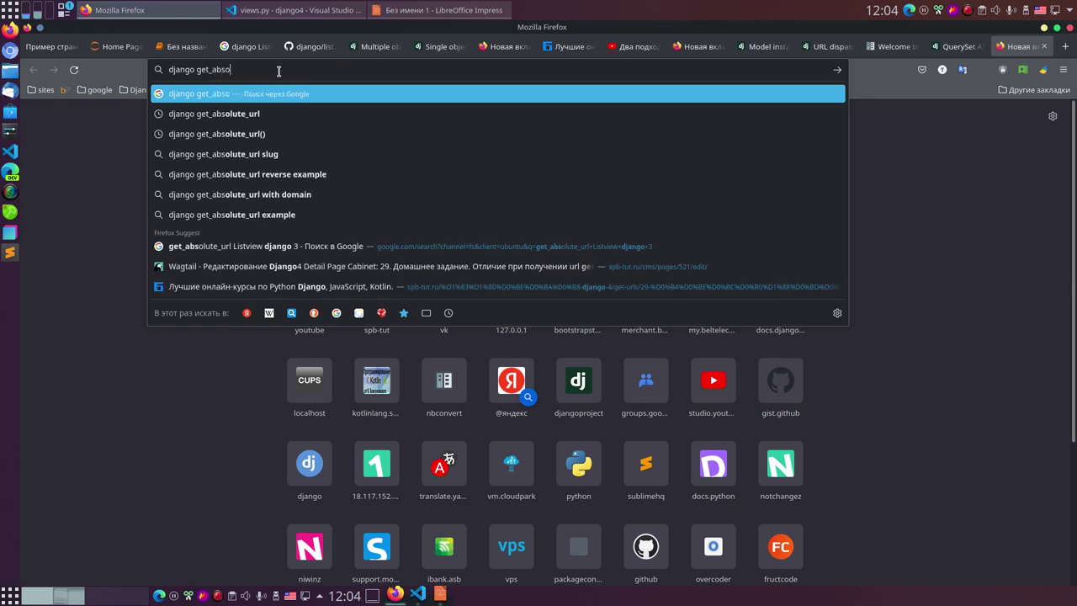
text(lute)
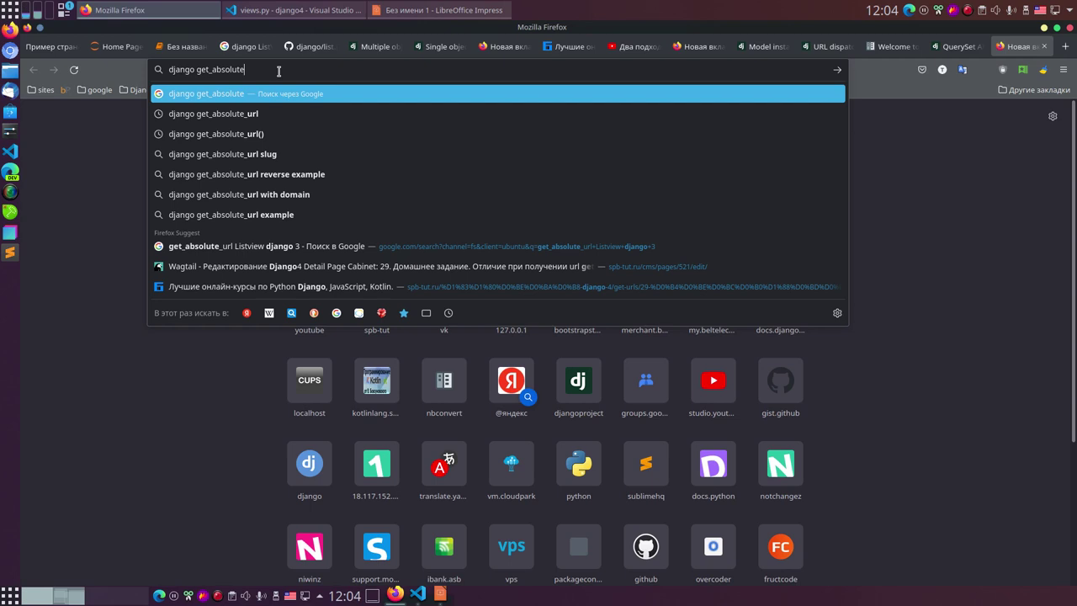
text(_url)
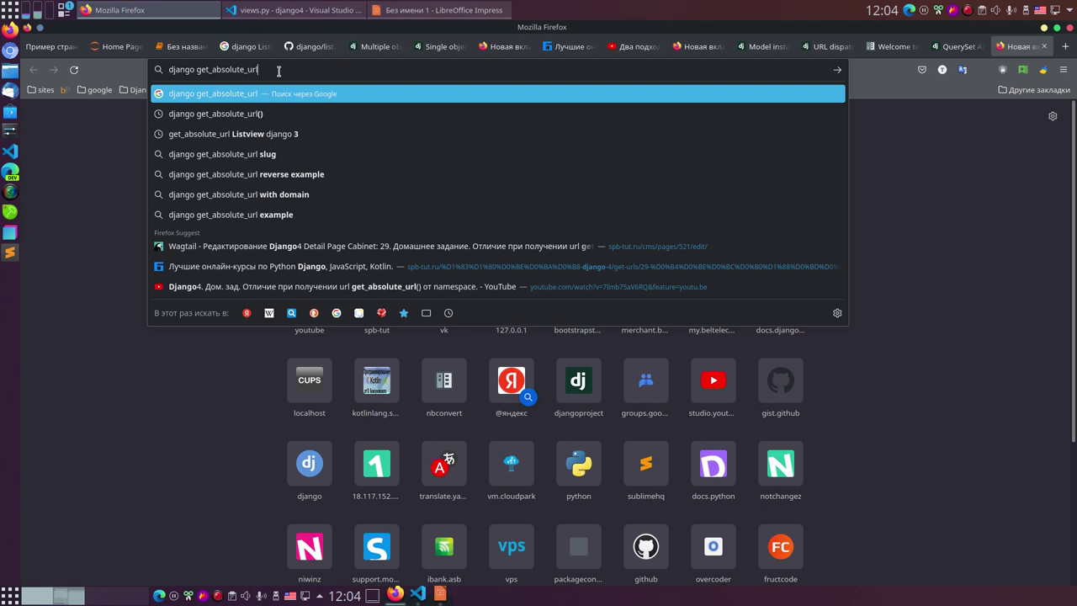
key(Return)
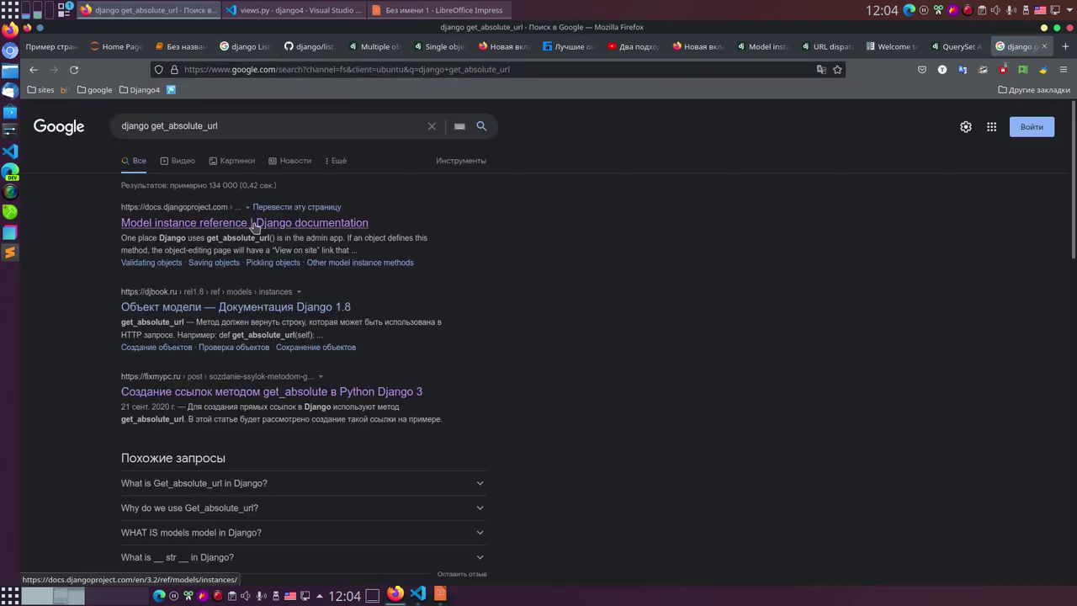
- Open the Model instance reference in the Django documentation and read the get_absolute_url() section with its code examples
click(255, 226)
scroll(360, 276, down, 7)
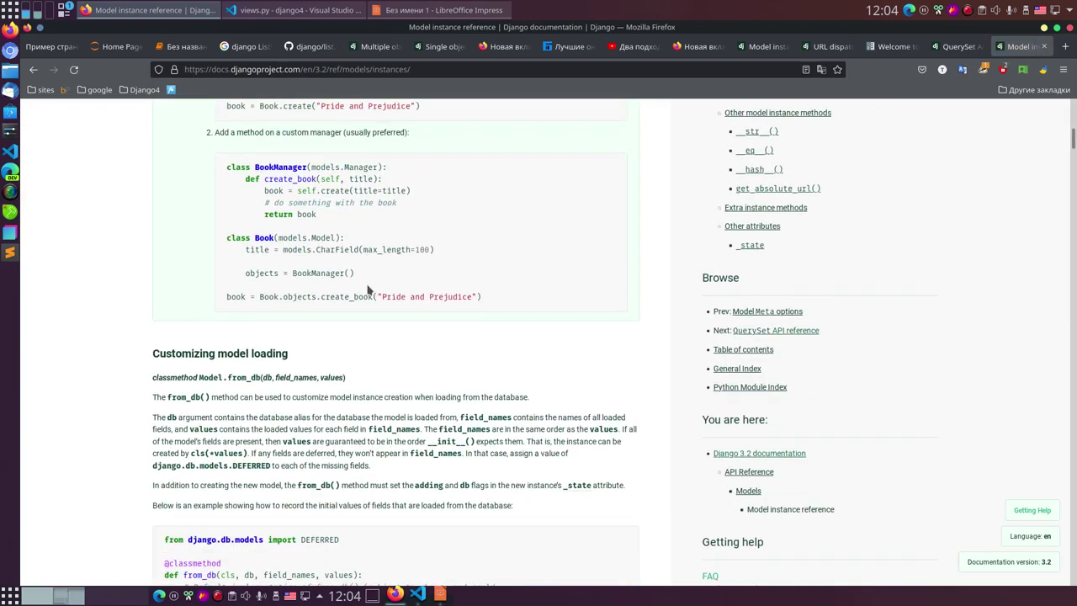
scroll(367, 290, down, 20)
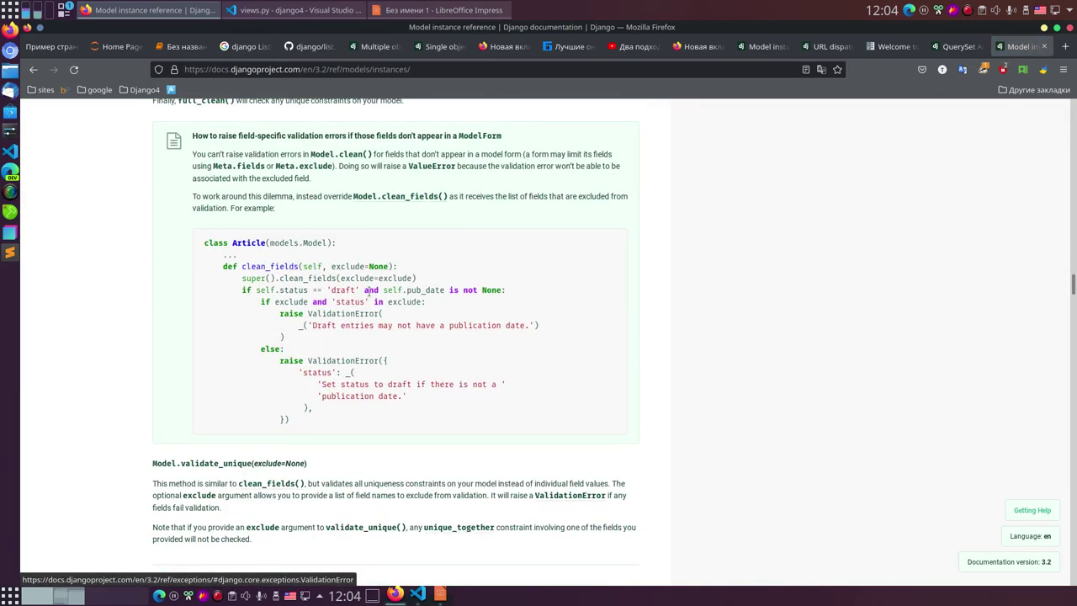
scroll(367, 290, down, 1)
scroll(367, 295, up, 7)
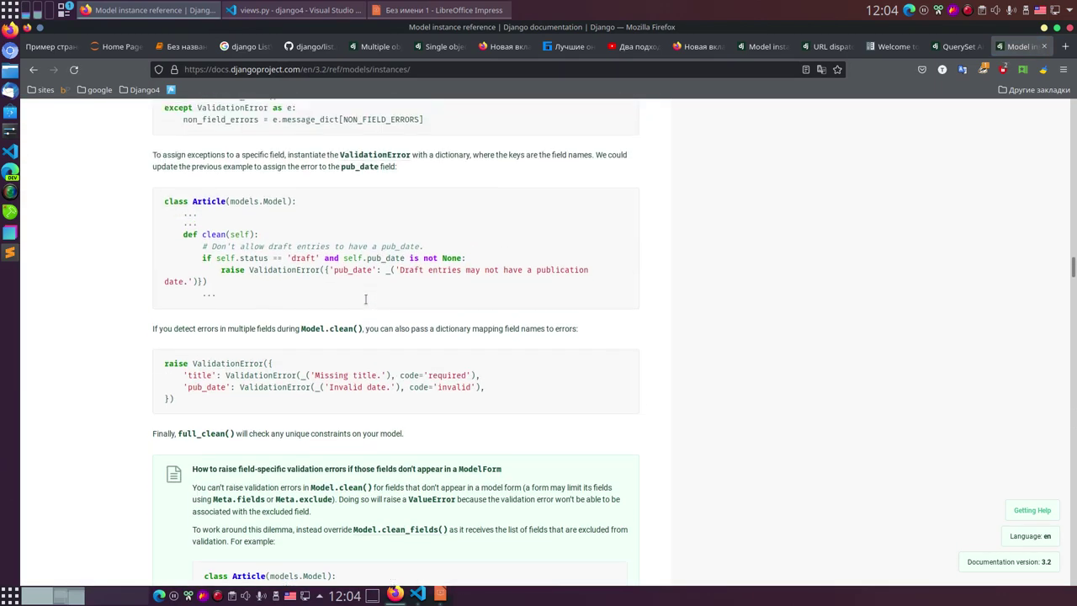
scroll(366, 299, up, 3)
scroll(363, 303, down, 17)
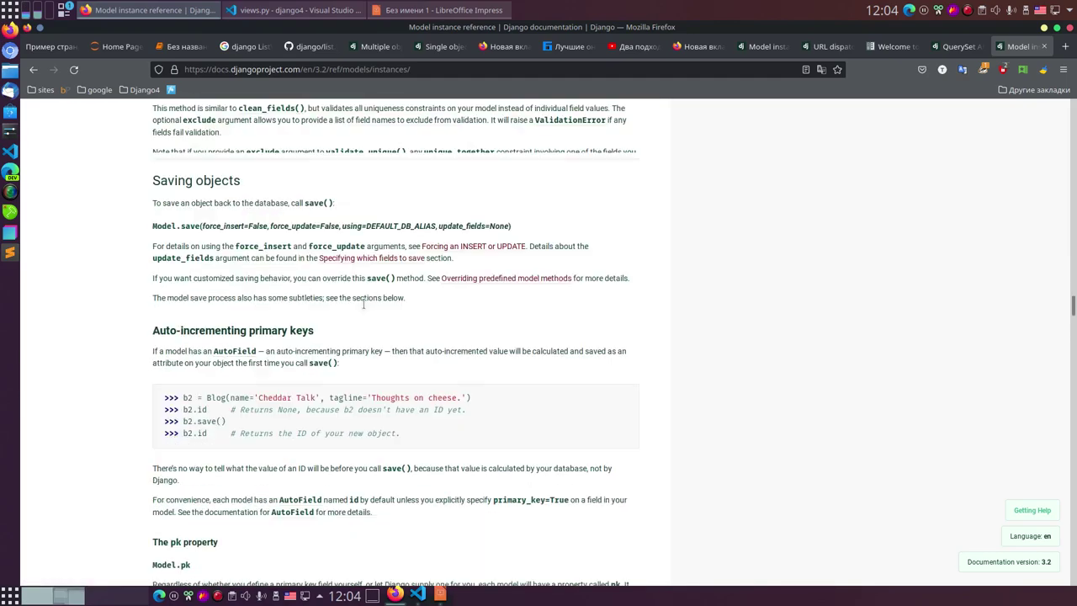
scroll(364, 305, down, 15)
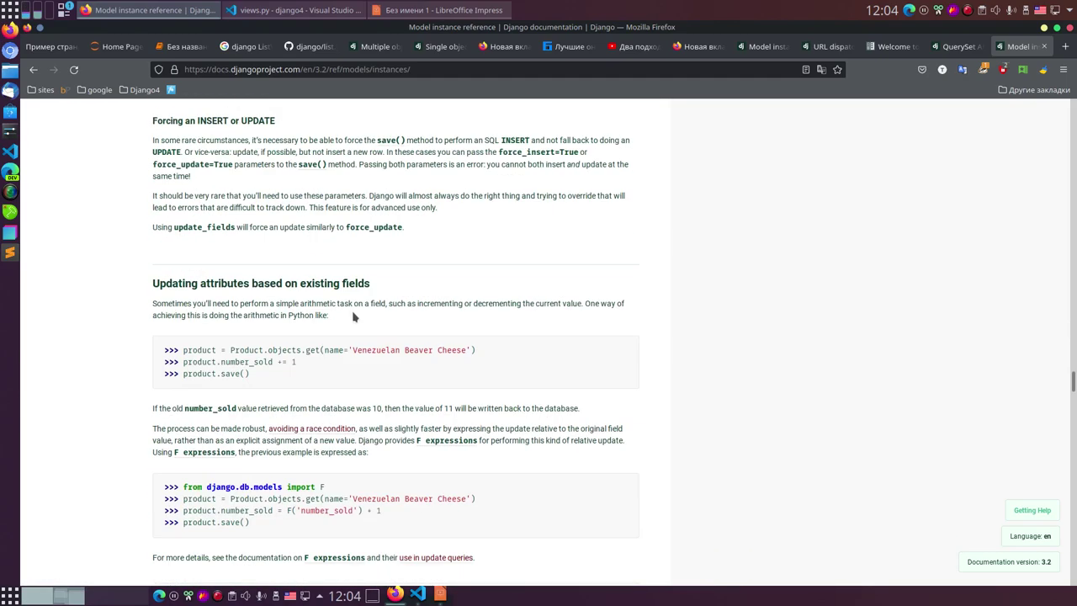
scroll(353, 317, down, 15)
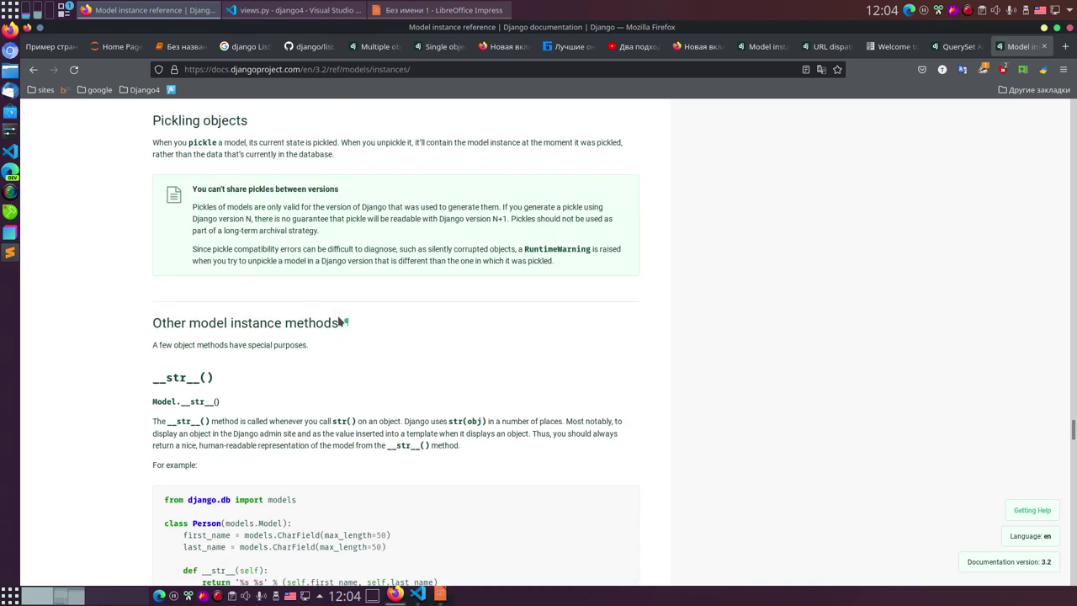
scroll(340, 319, down, 18)
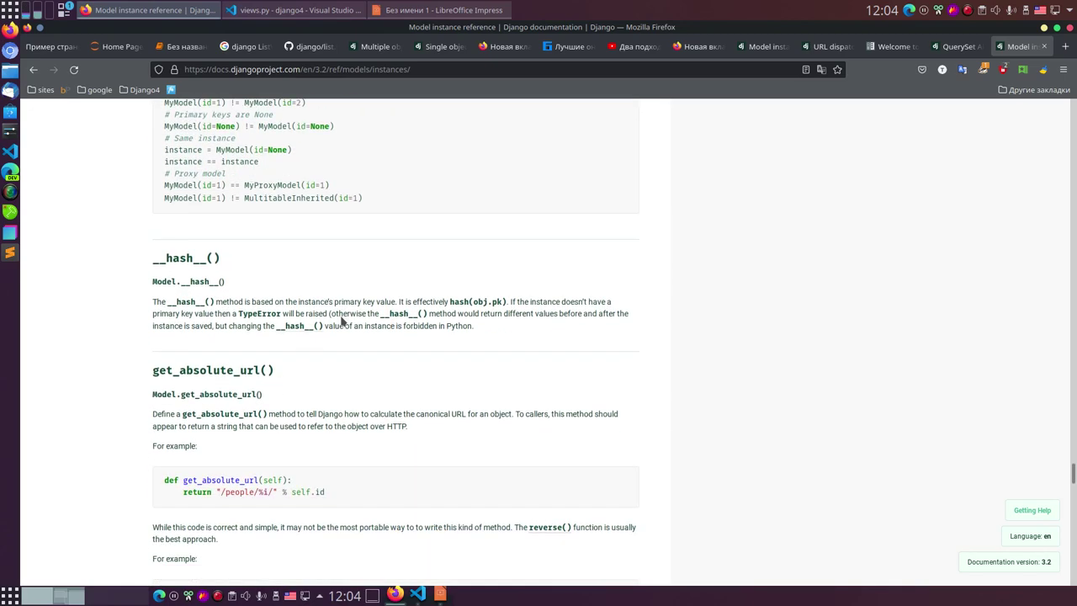
scroll(340, 318, down, 2)
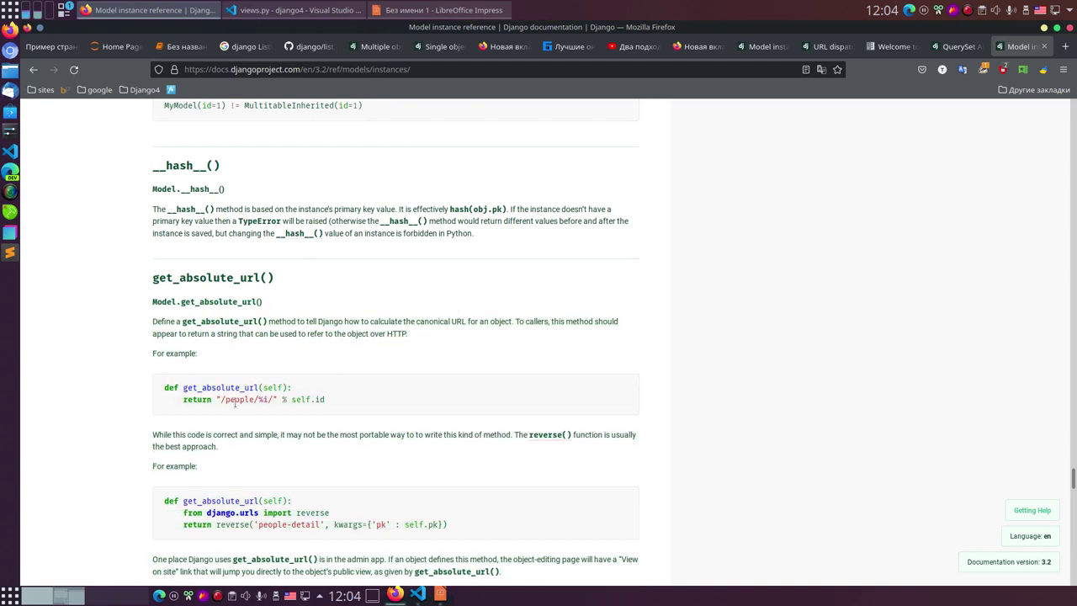
scroll(335, 429, down, 2)
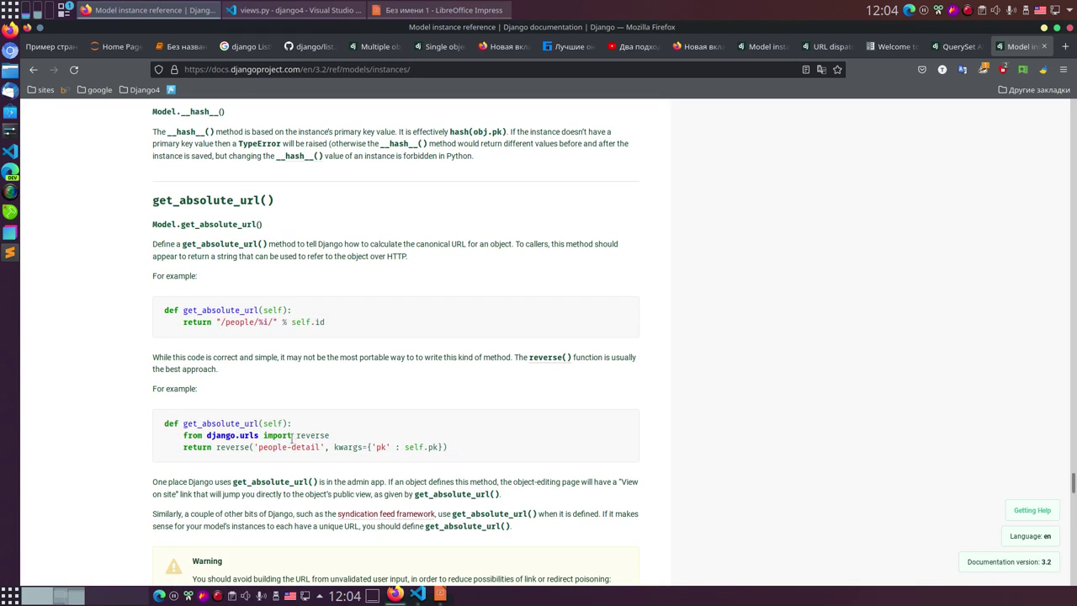
- Switch to VS Code and examine the Page model definitions and get_absolute_url method in getlink_app's models.py
click(419, 595)
click(438, 598)
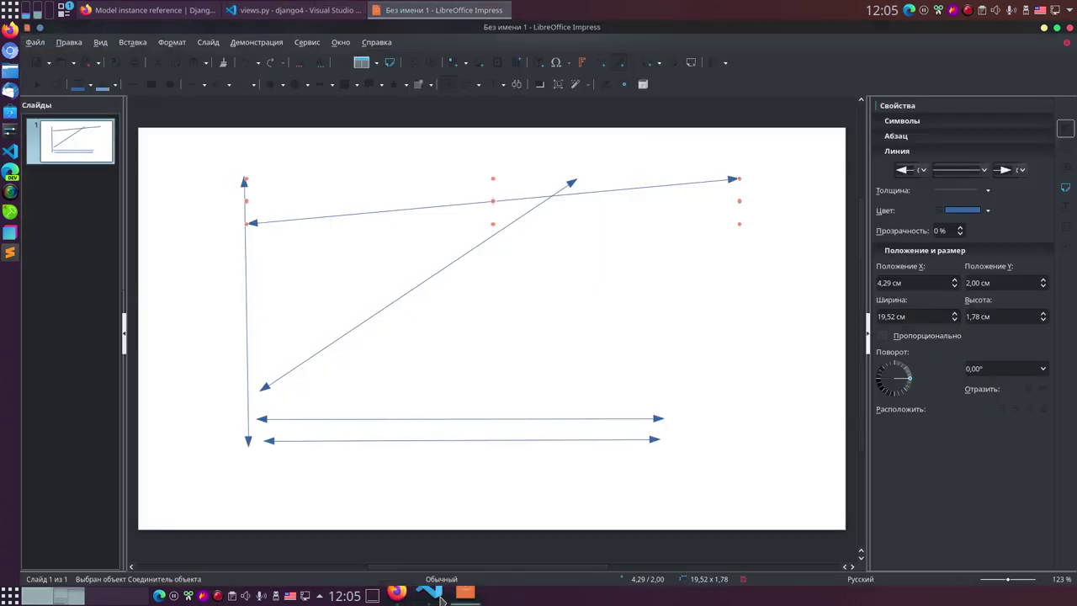
click(438, 595)
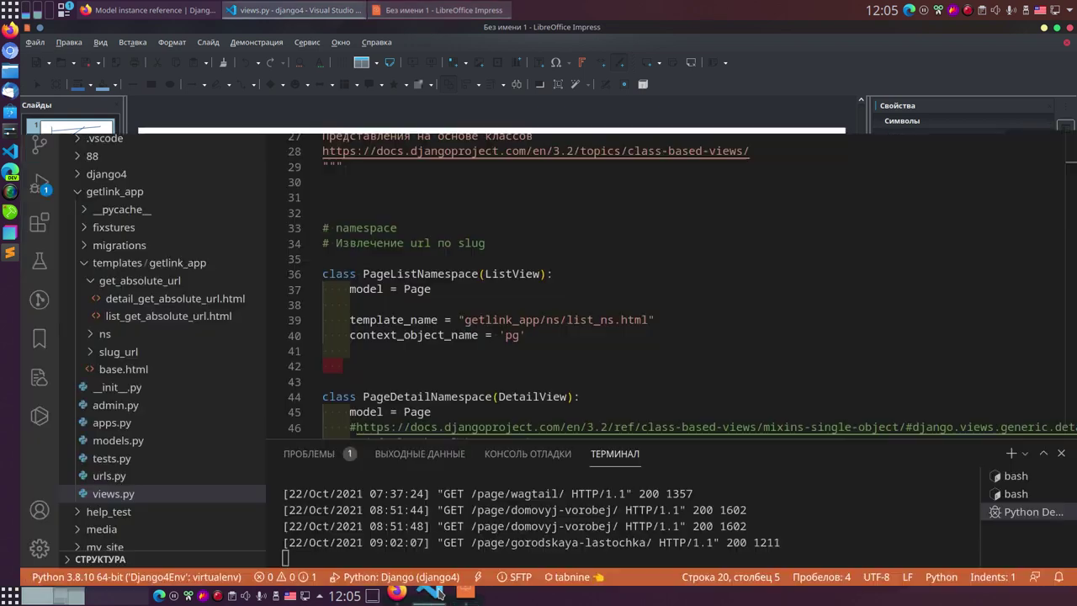
click(117, 440)
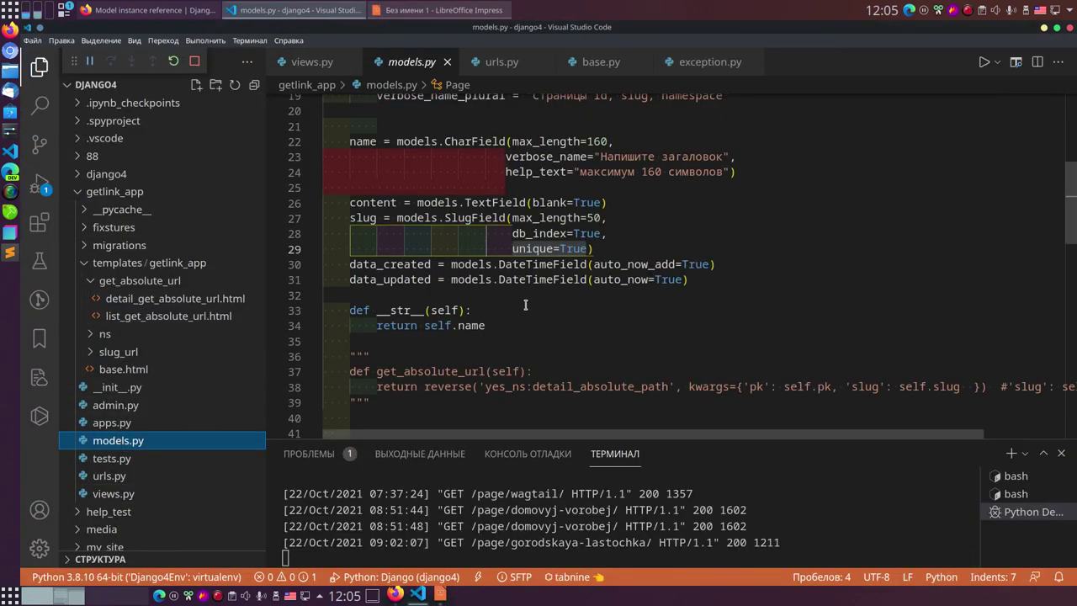
scroll(531, 303, down, 5)
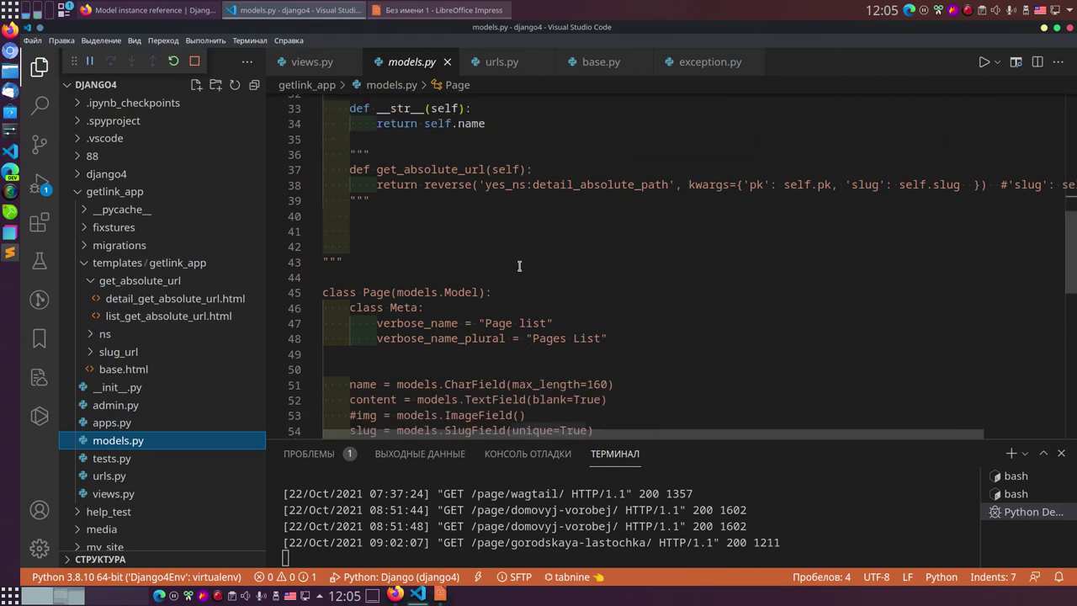
scroll(519, 267, up, 4)
scroll(519, 267, up, 6)
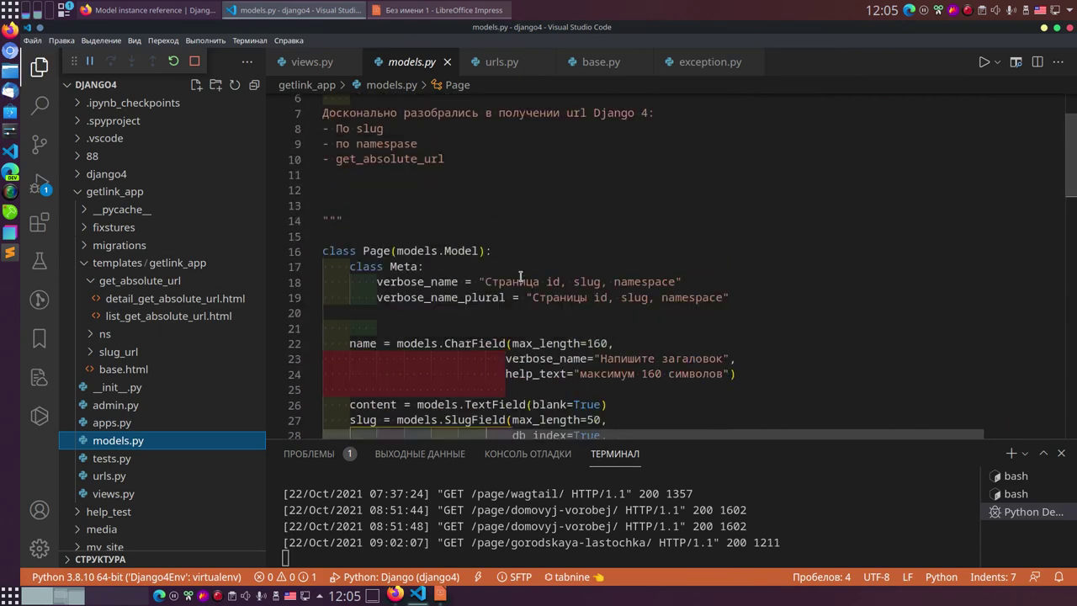
scroll(530, 270, down, 14)
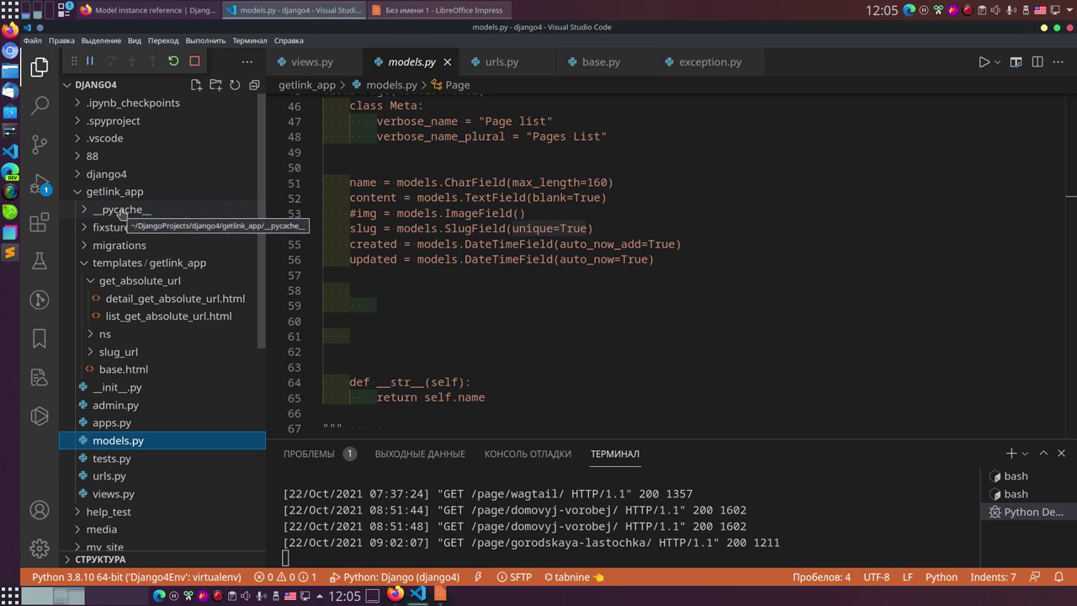
- Expand the django4 project folder and return to the first Page class in getlink_app's models.py
click(81, 180)
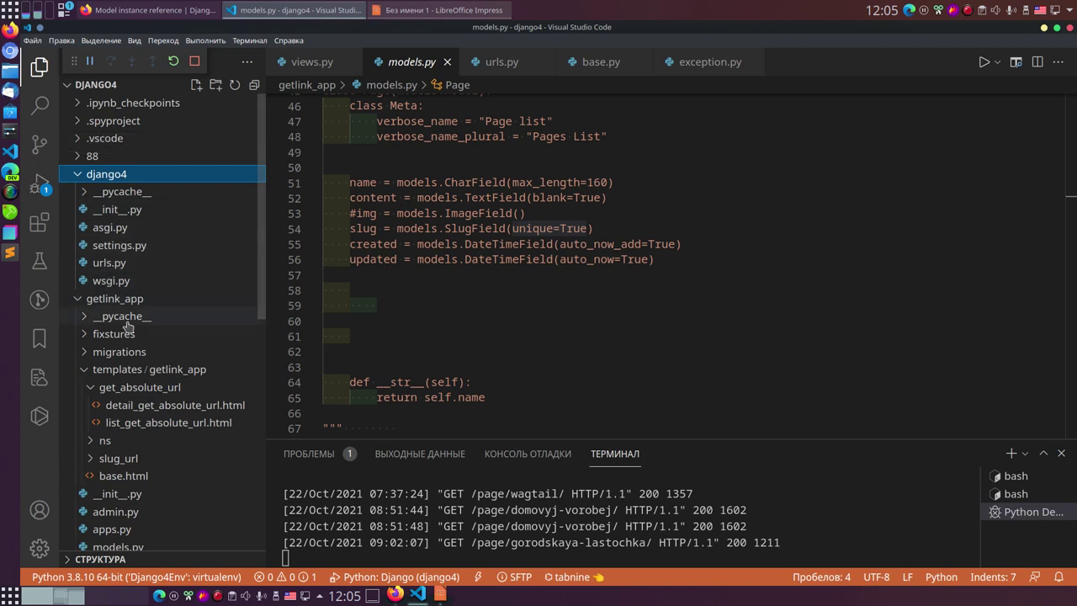
scroll(120, 415, down, 2)
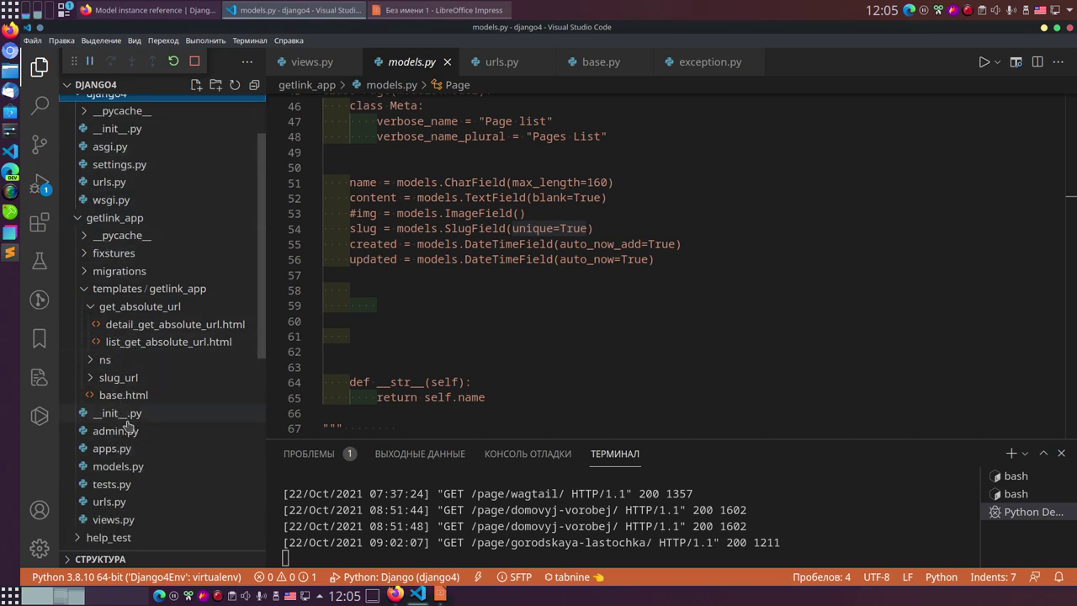
click(122, 468)
scroll(520, 267, up, 5)
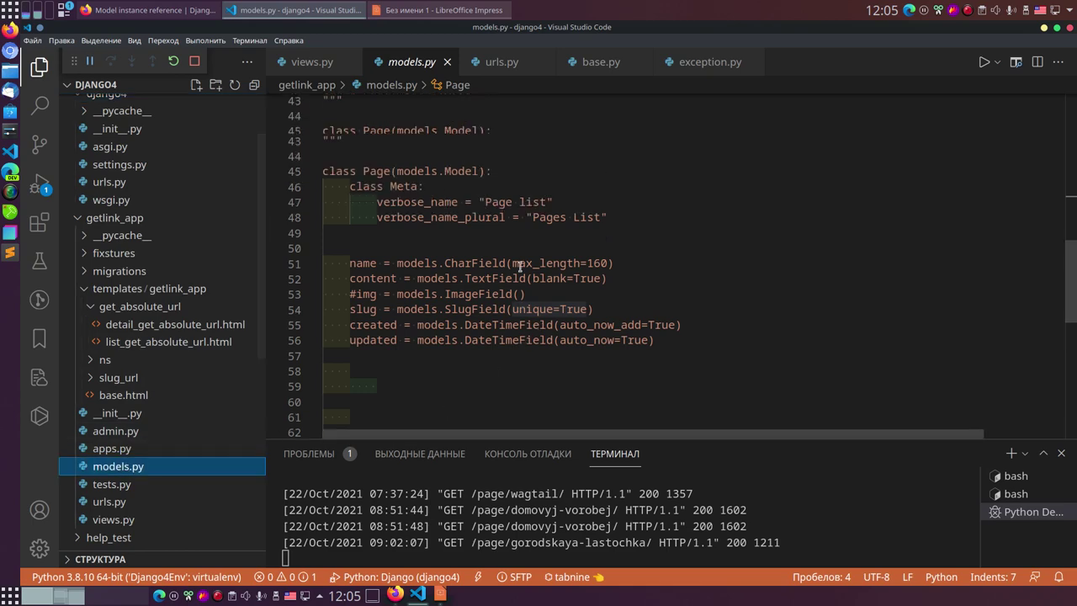
scroll(520, 267, up, 5)
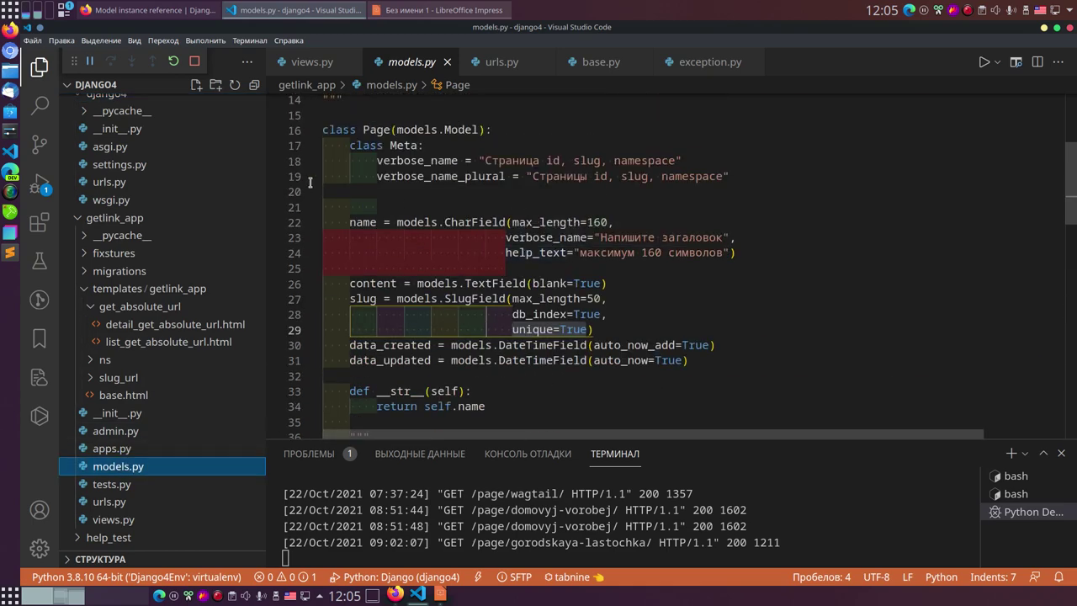
- Open my_site's models.py and examine the Absolute class fields down to its get_absolute_url methods
scroll(181, 253, up, 3)
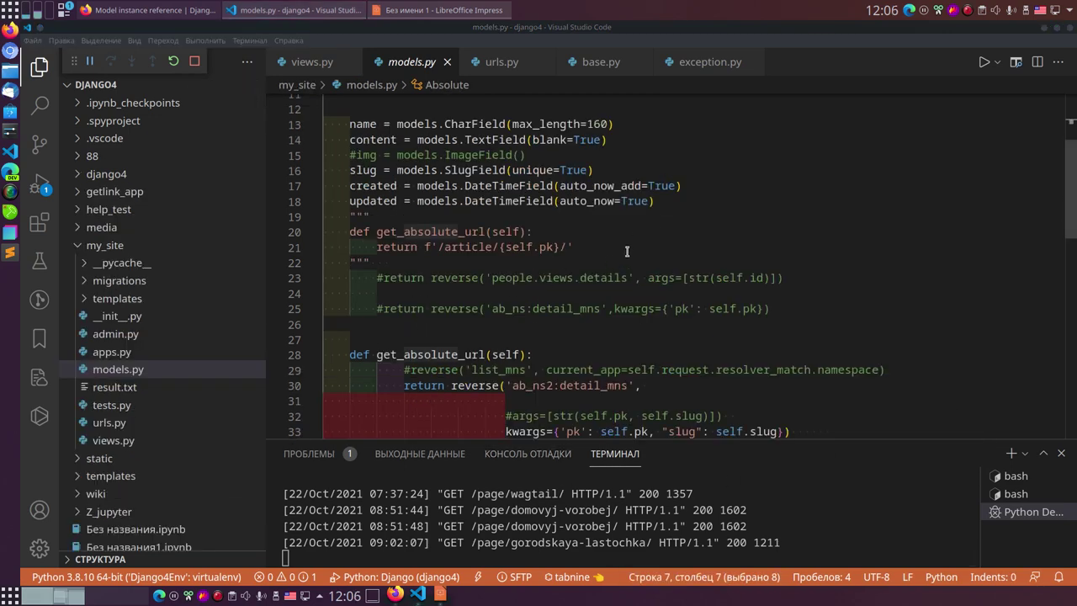
scroll(628, 253, down, 2)
scroll(562, 258, up, 3)
scroll(413, 169, up, 1)
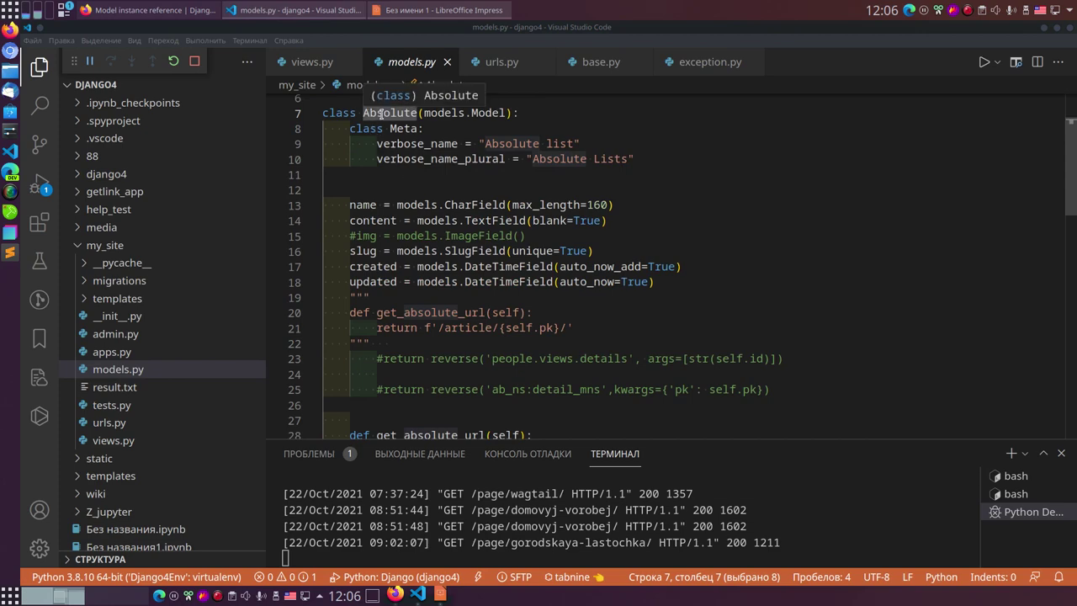
key(alt+Tab)
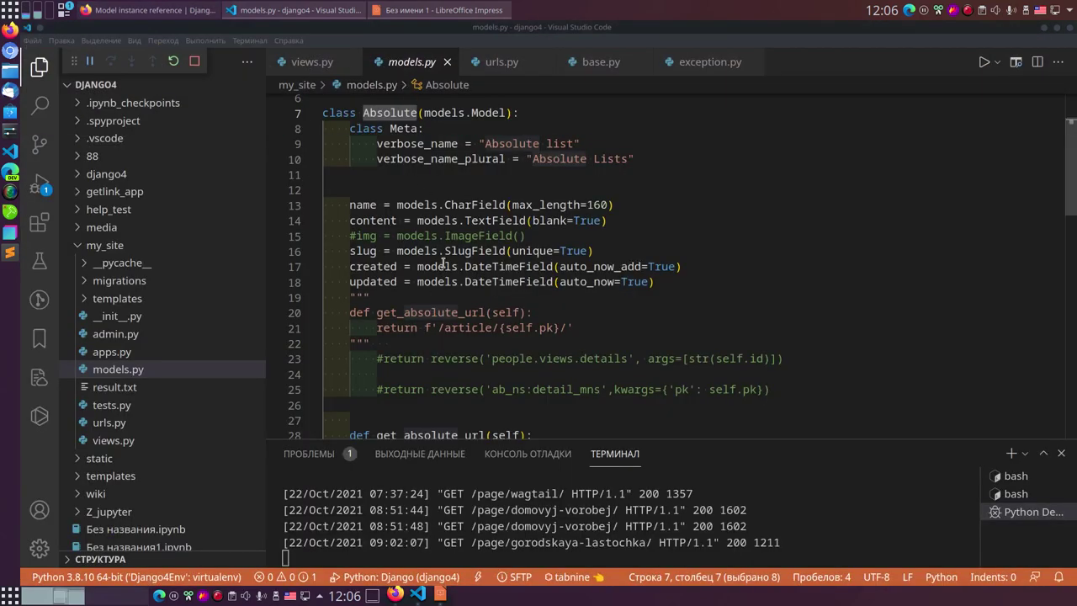
scroll(474, 251, down, 3)
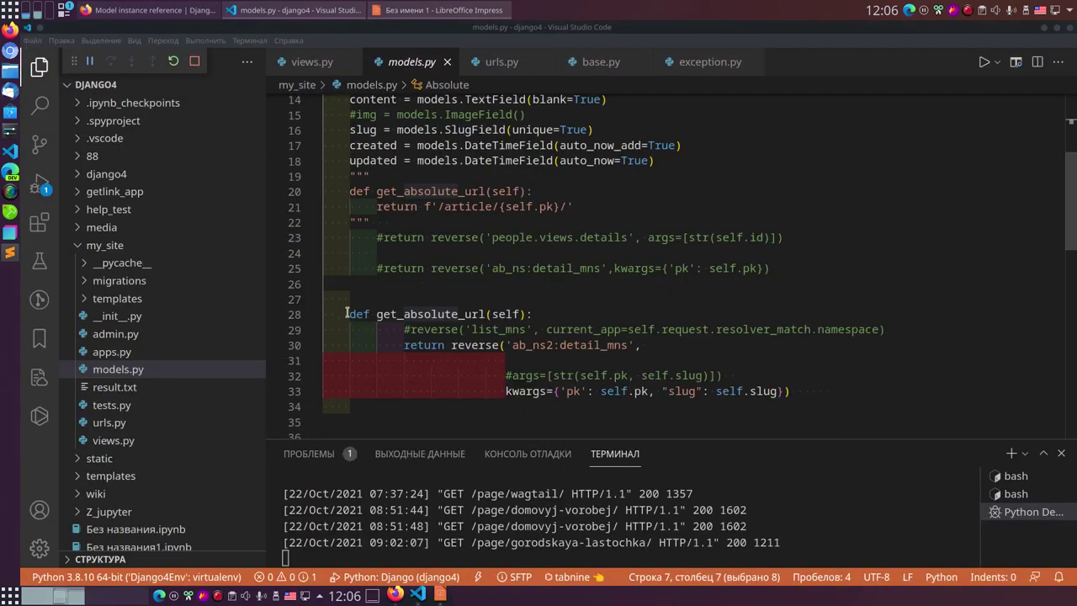
- Highlight the active get_absolute_url method of the Absolute class, then its reverse call and the self.pk value in kwargs
drag(348, 313, 760, 404)
click(719, 283)
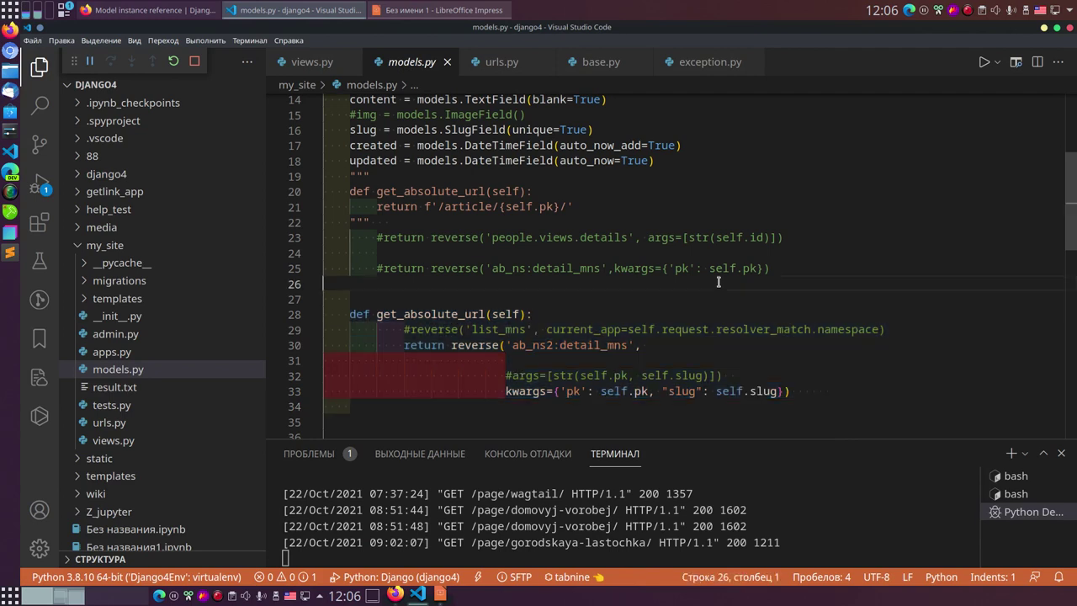
double_click(466, 344)
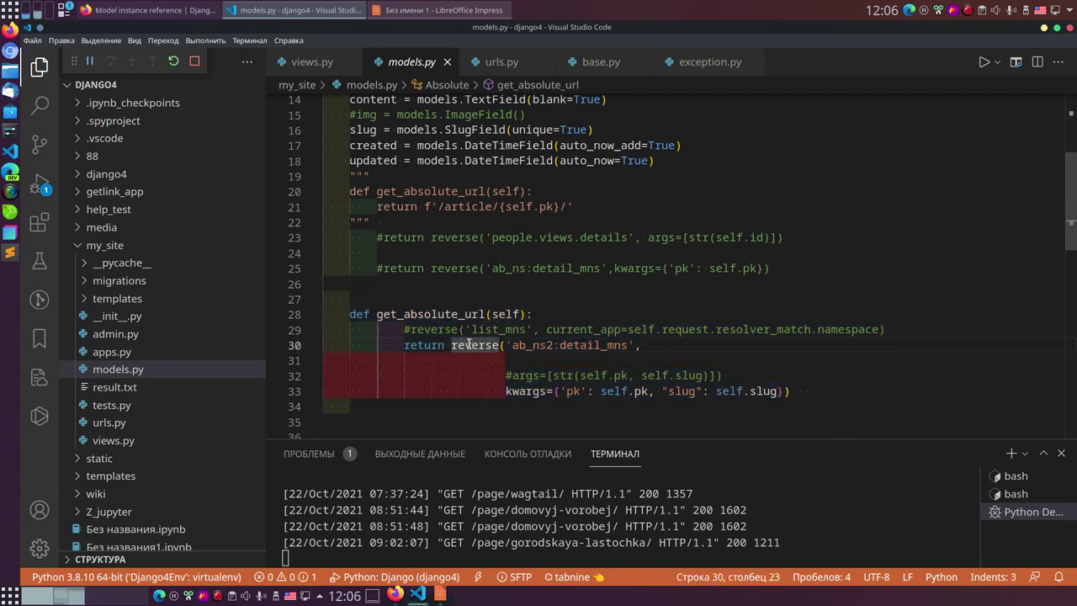
click(776, 267)
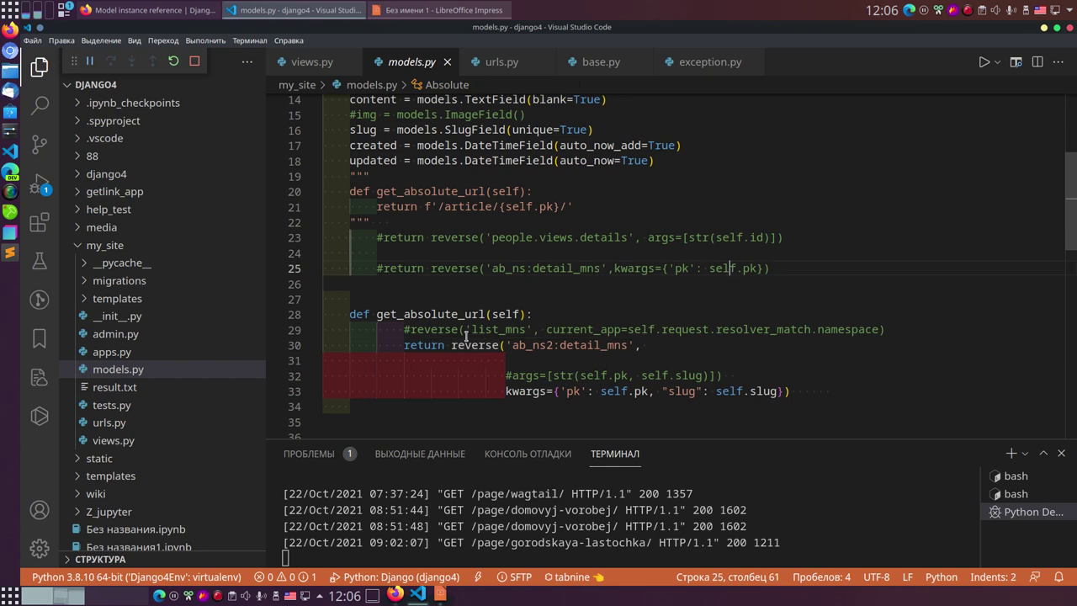
drag(452, 345, 492, 345)
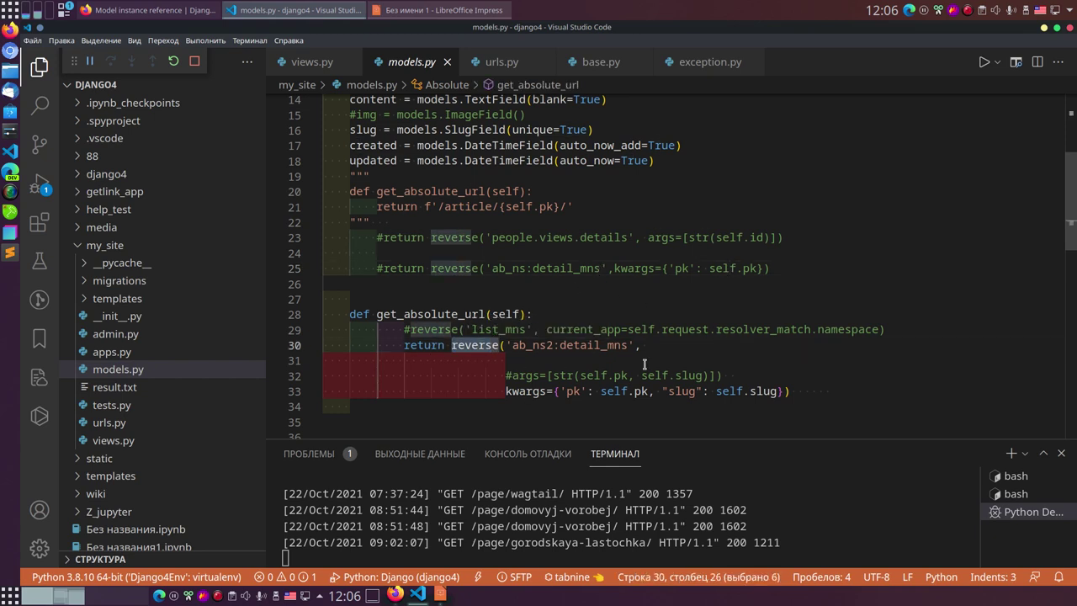
drag(601, 392, 648, 391)
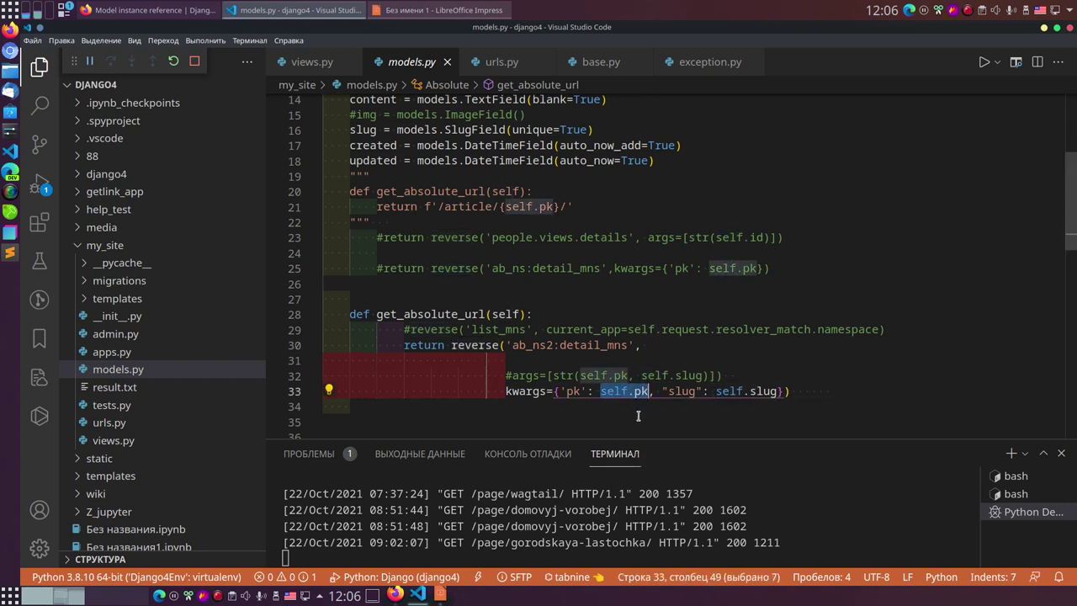
scroll(644, 394, down, 1)
drag(601, 385, 656, 386)
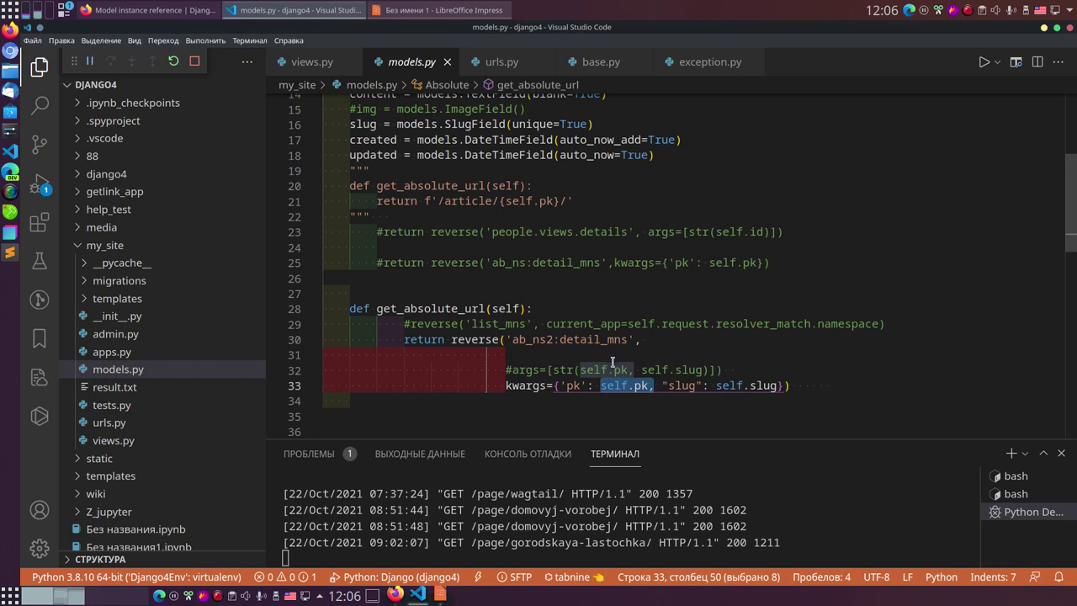
scroll(632, 324, down, 2)
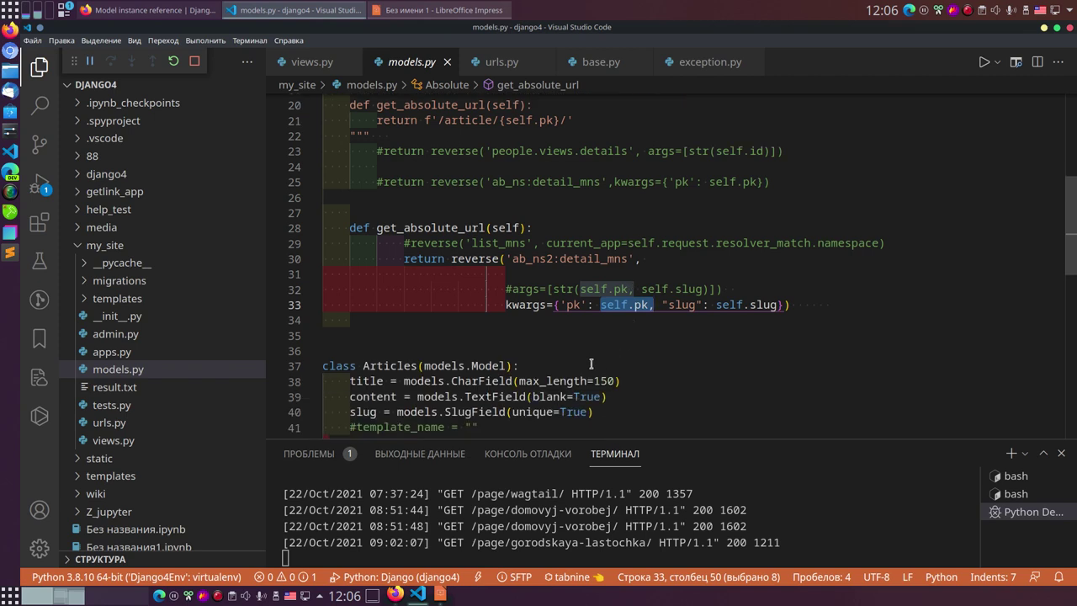
scroll(595, 387, up, 1)
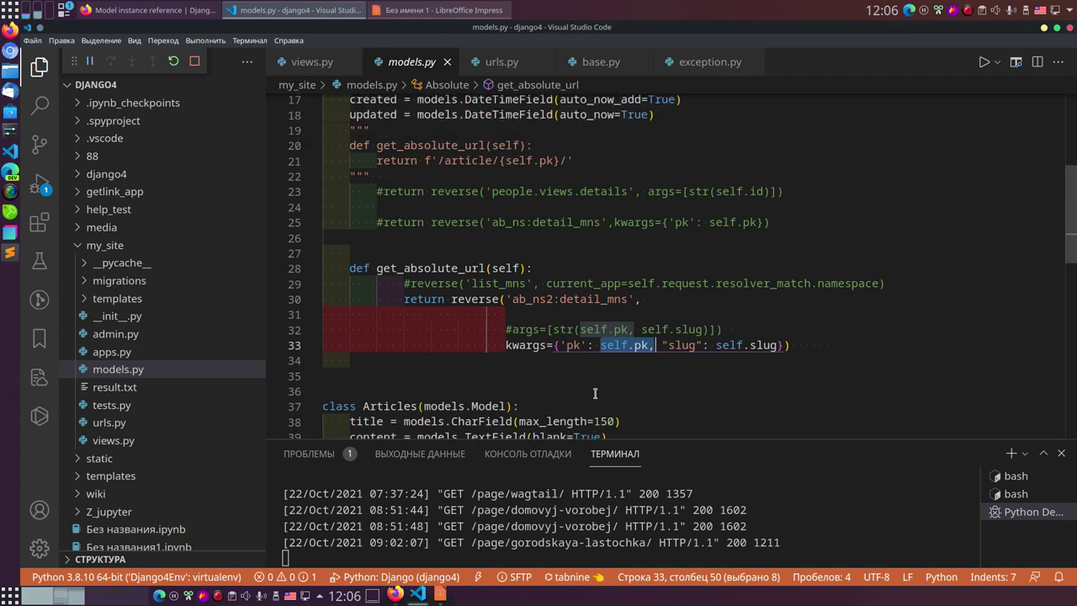
- Highlight the ab_ns2 namespace in the reverse call of get_absolute_url
click(648, 300)
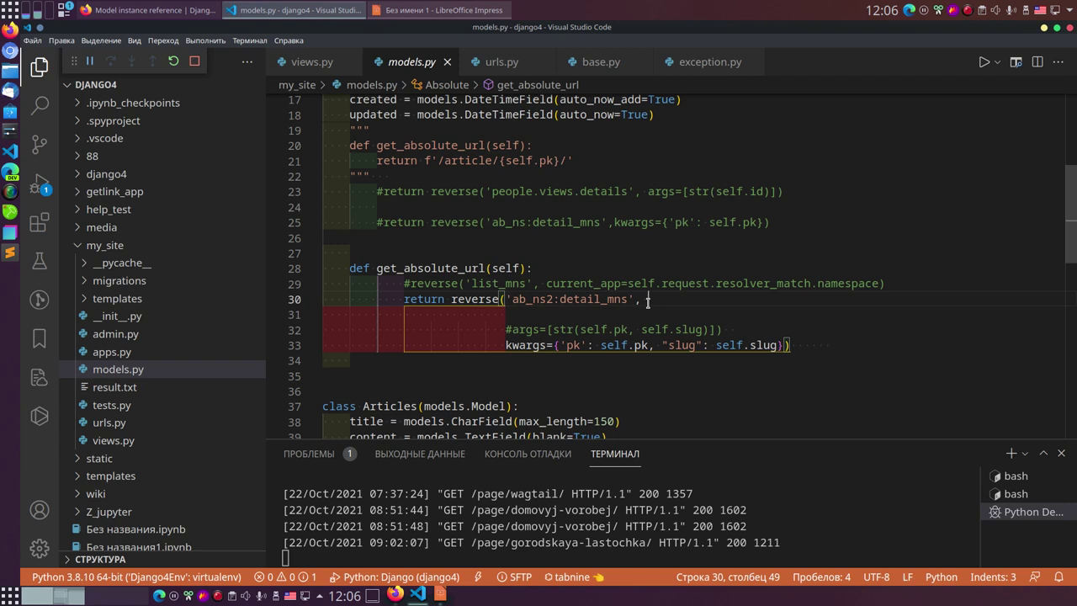
mouse_move(650, 301)
mouse_down()
mouse_move(593, 284)
mouse_move(506, 300)
mouse_move(635, 299)
mouse_up()
click(633, 306)
click(567, 329)
drag(553, 299, 511, 300)
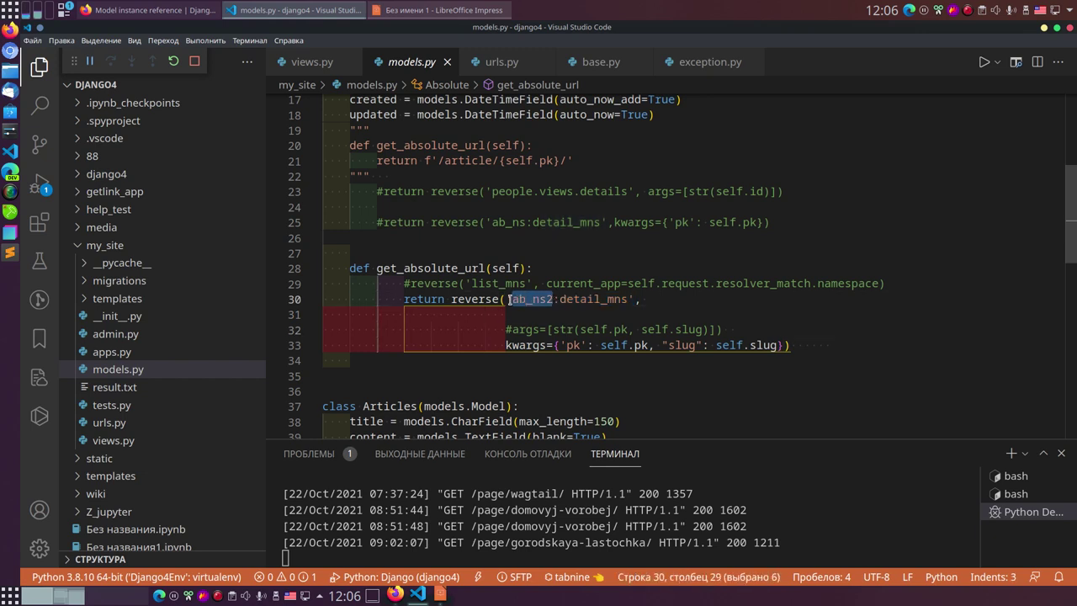
- Switch to Firefox, return to the Generic display views documentation and highlight the methods in ListView's Method Flowchart
click(452, 594)
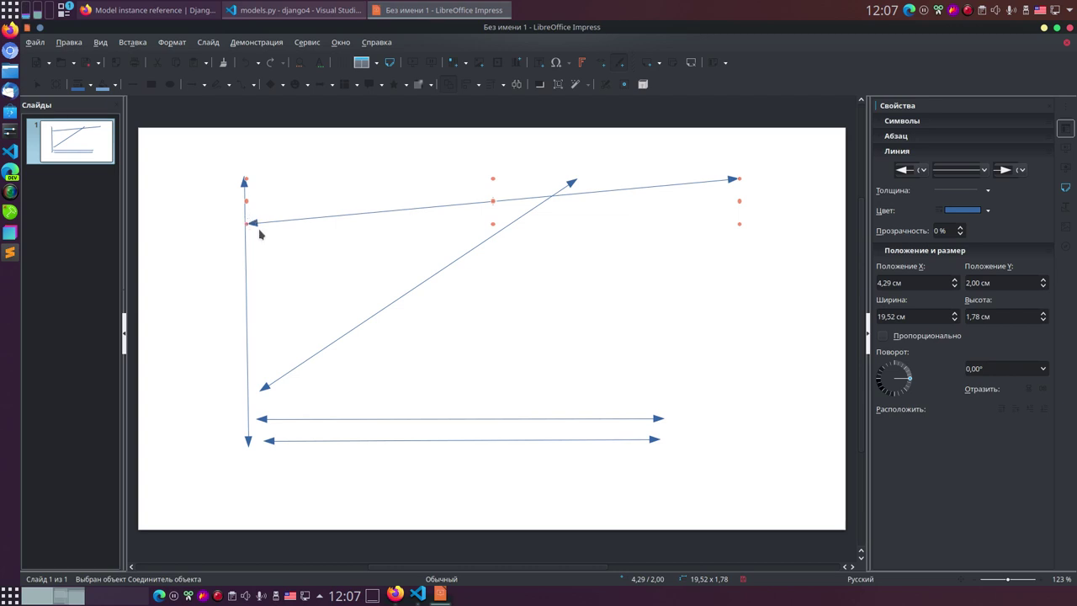
click(160, 10)
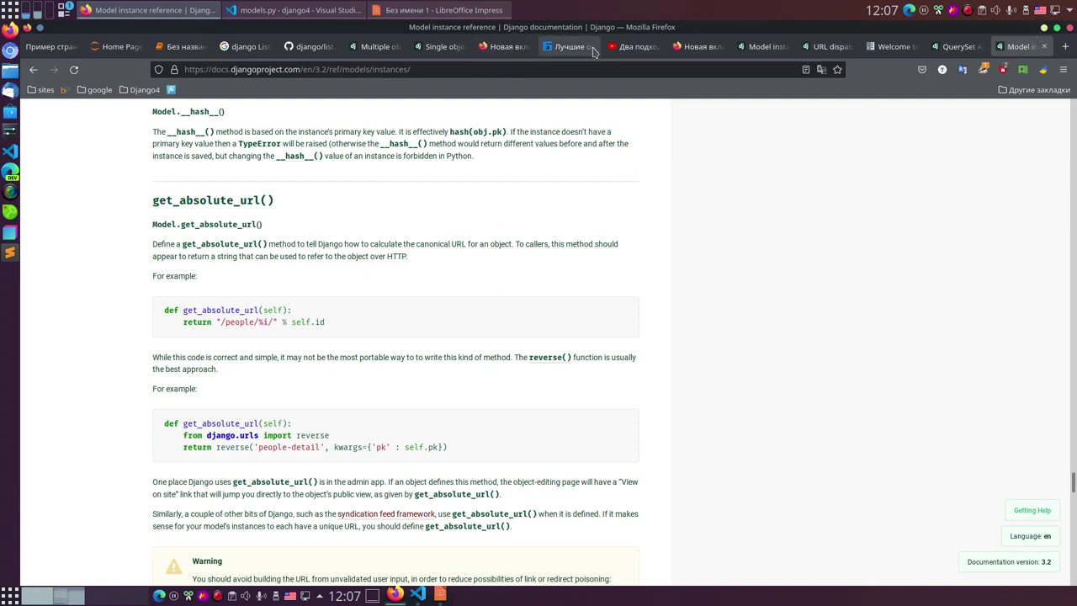
click(441, 53)
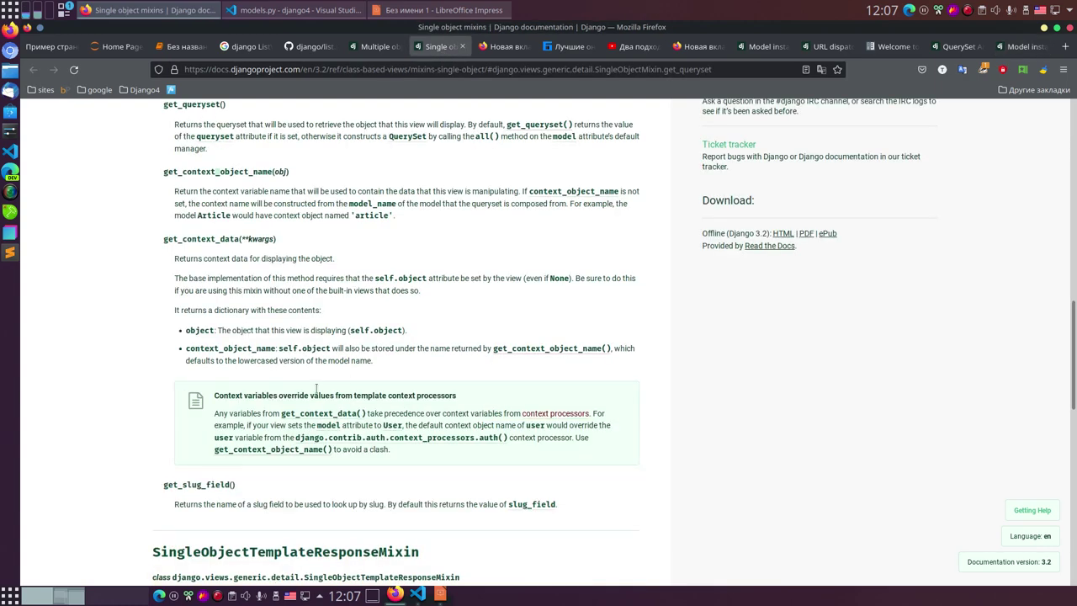
click(368, 54)
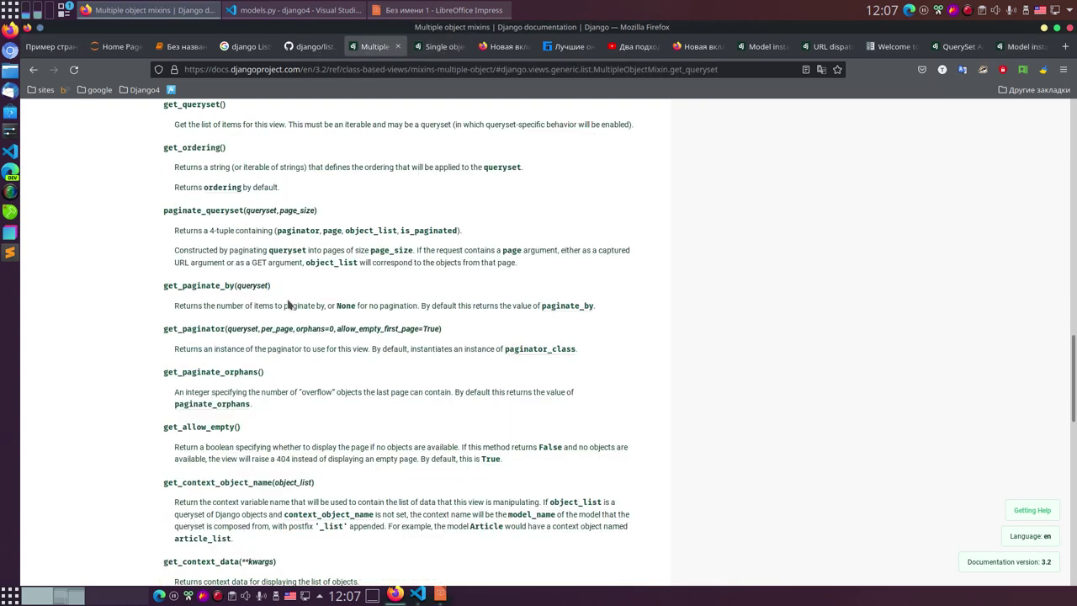
click(32, 70)
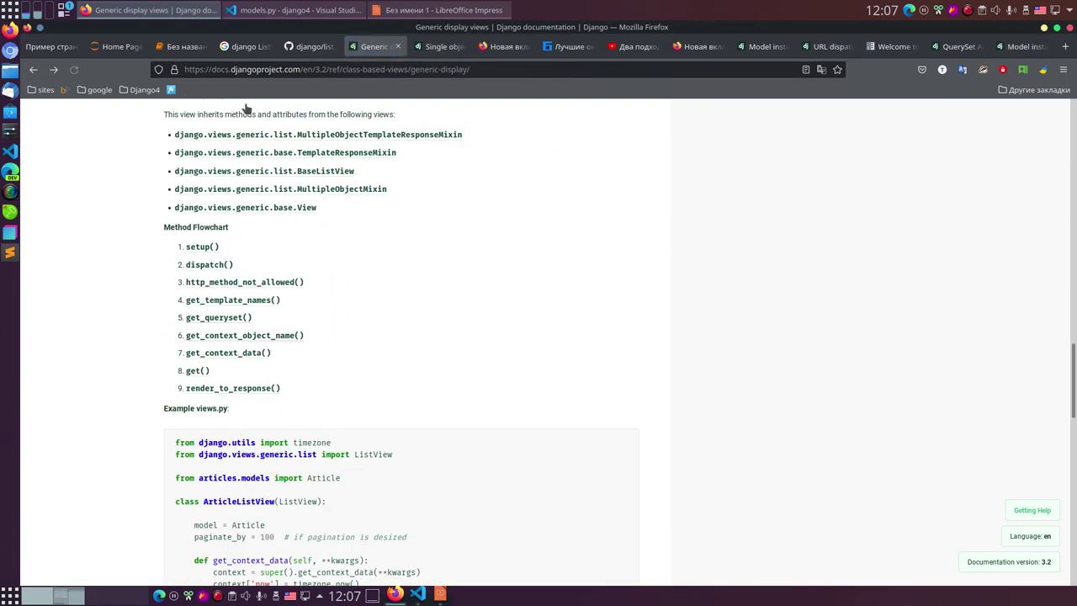
scroll(305, 292, up, 5)
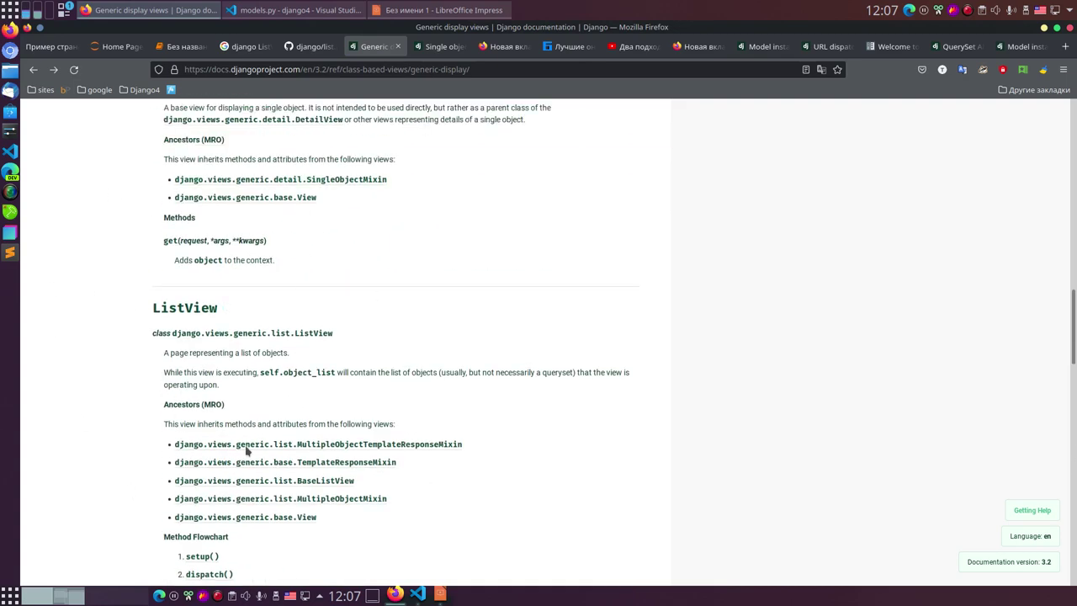
scroll(288, 251, down, 4)
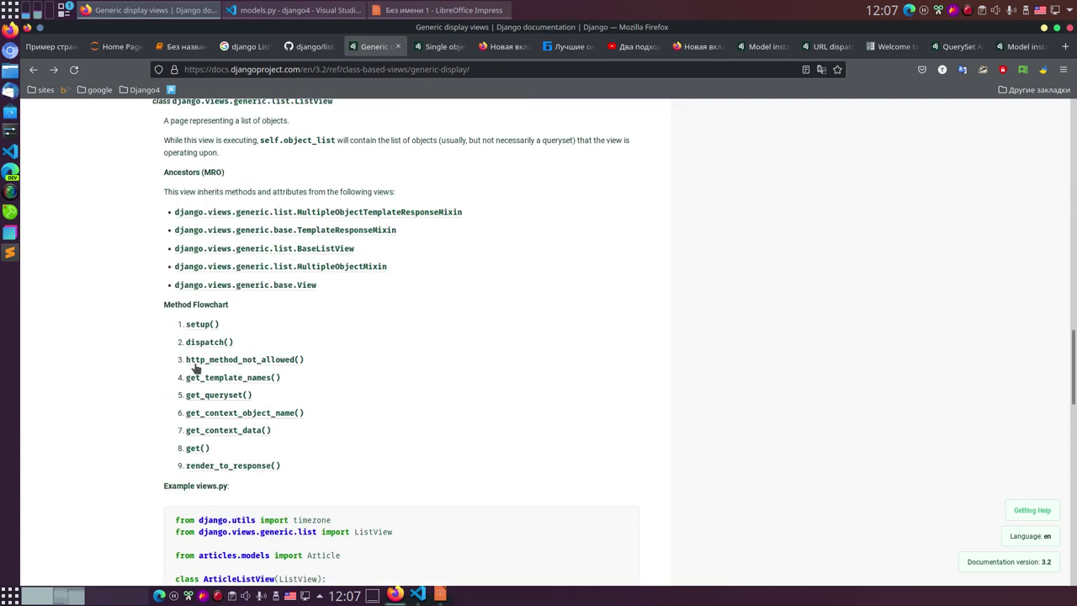
drag(155, 333, 335, 477)
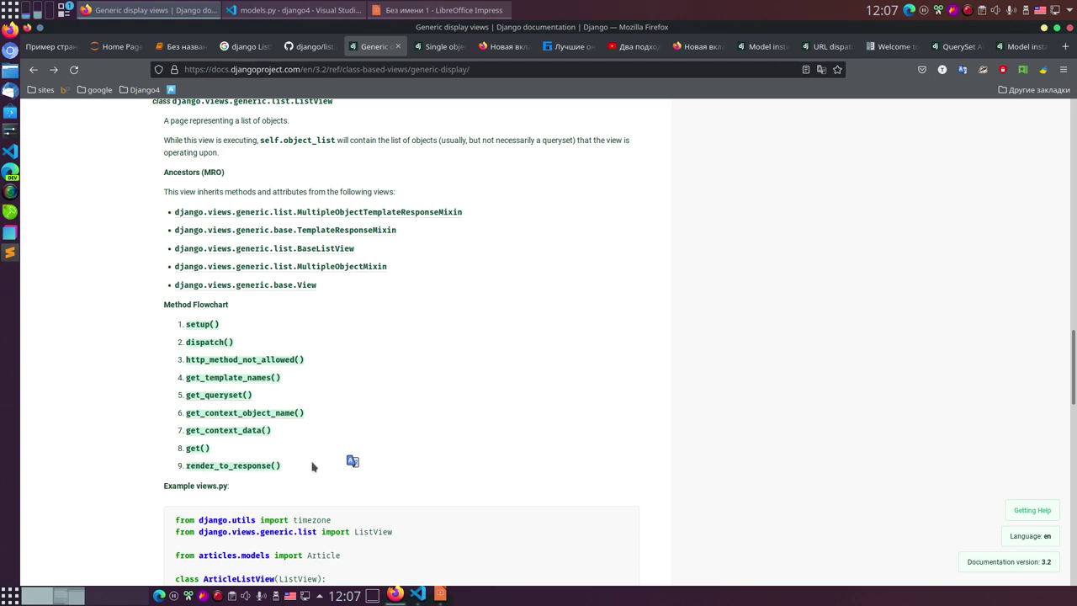
click(459, 392)
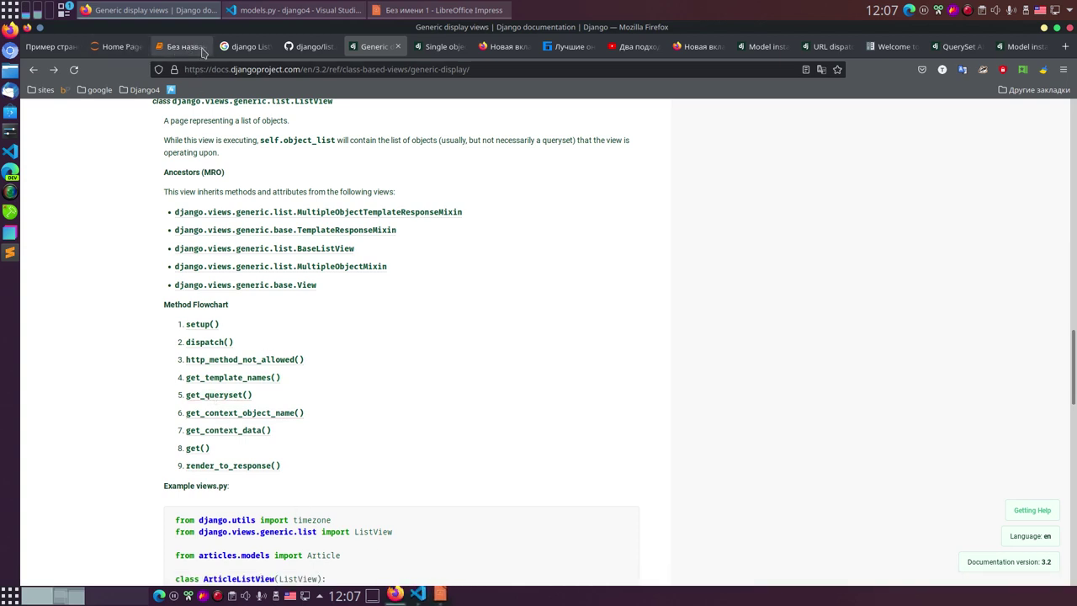
- Open the Без названия1 Jupyter notebook and highlight the course topics Представления, Модели and Шаблонов
click(118, 48)
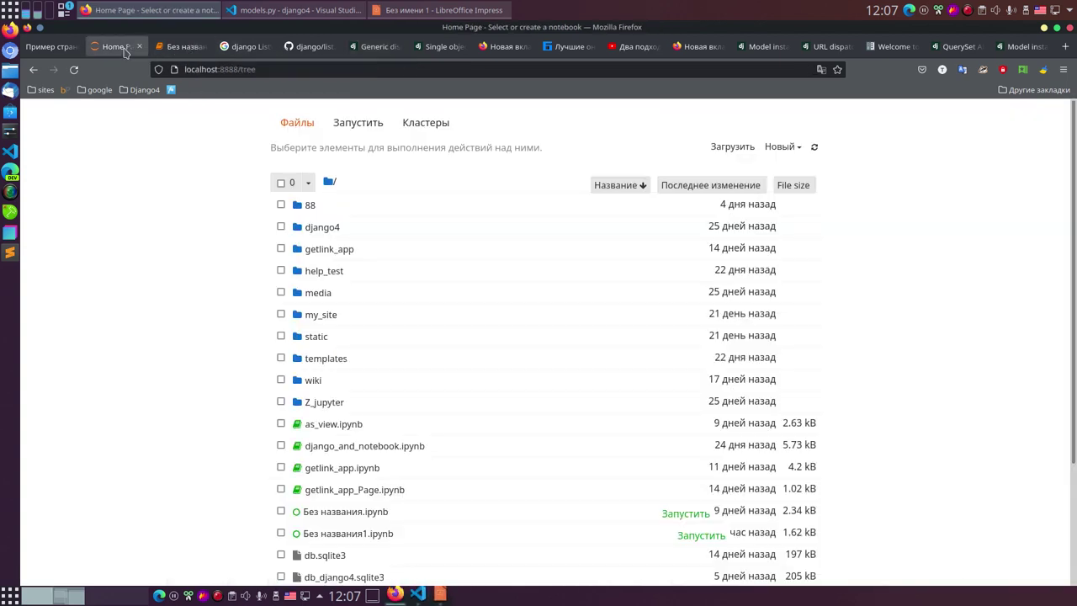
click(244, 47)
click(309, 48)
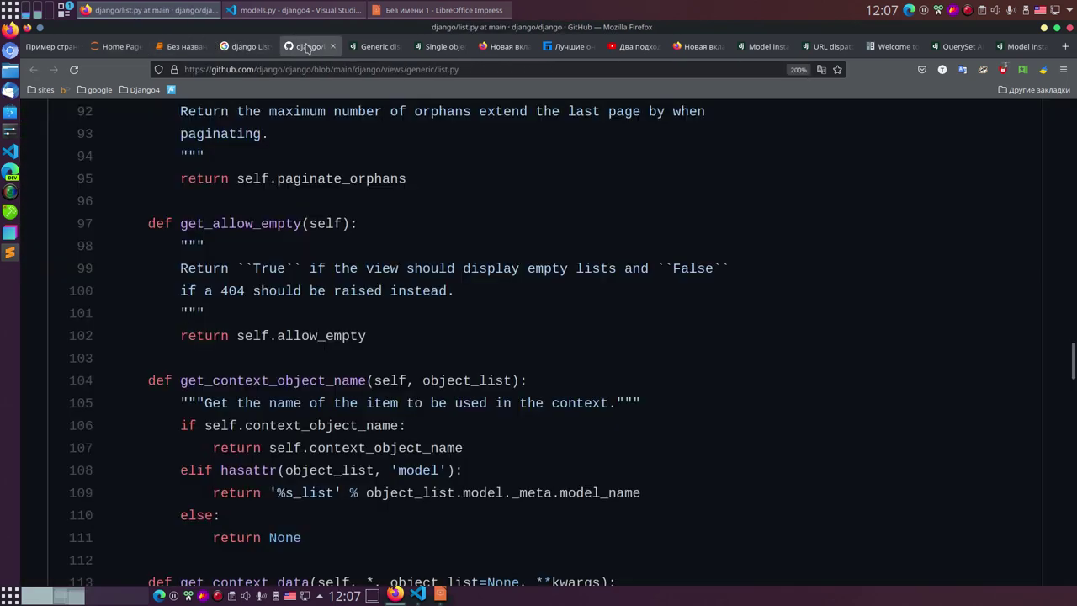
click(246, 48)
click(180, 46)
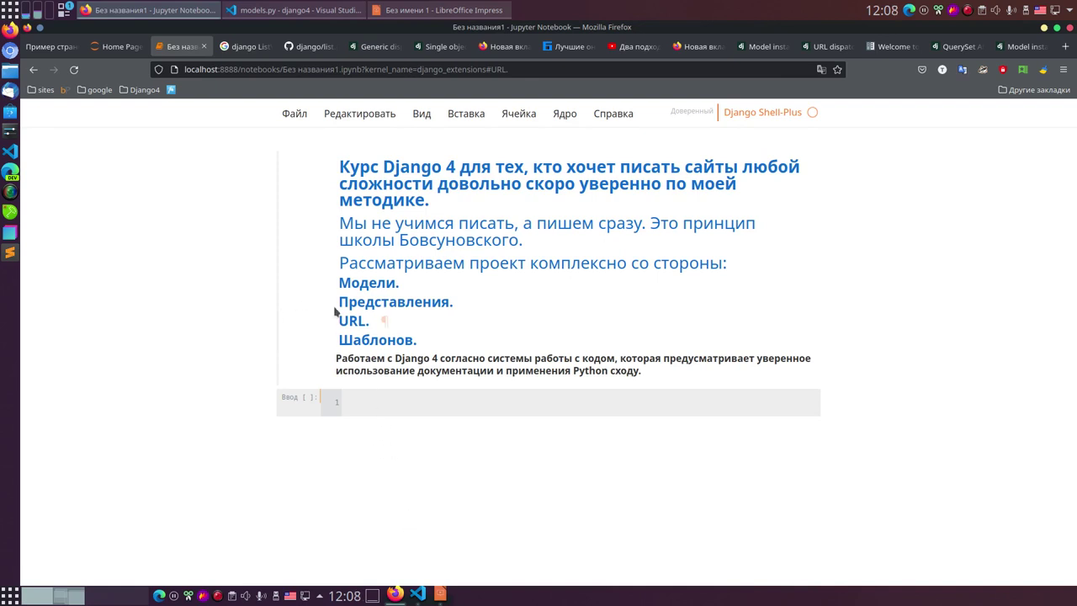
drag(339, 302, 462, 308)
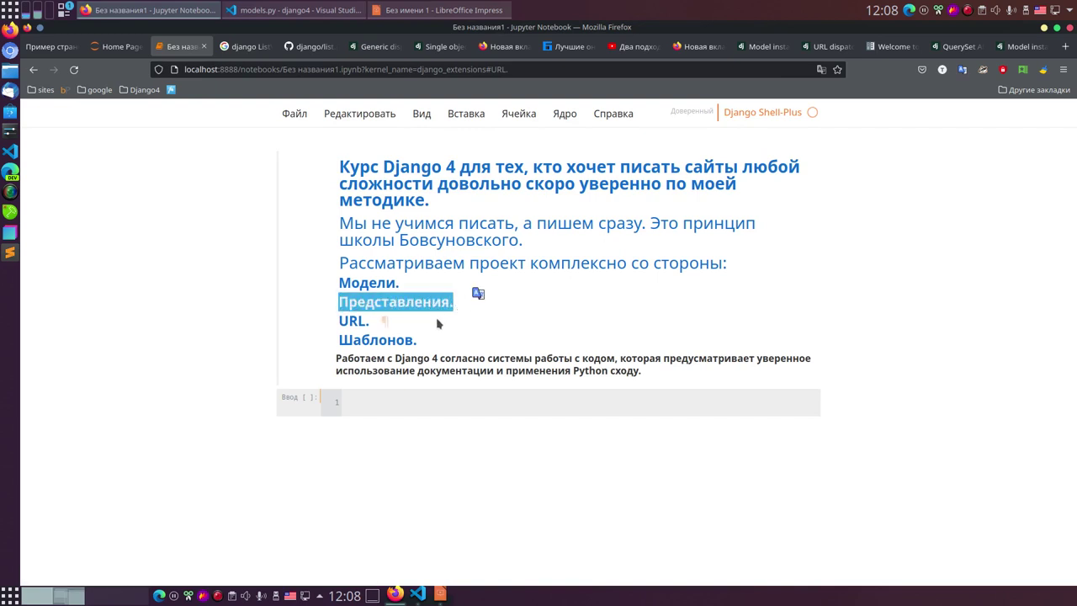
double_click(406, 282)
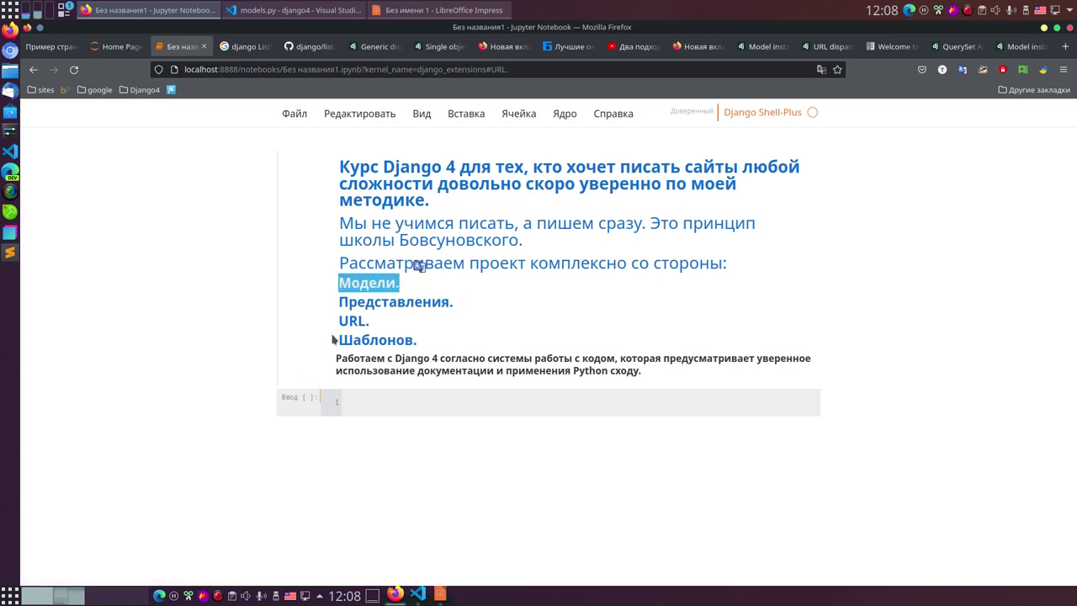
drag(338, 340, 418, 340)
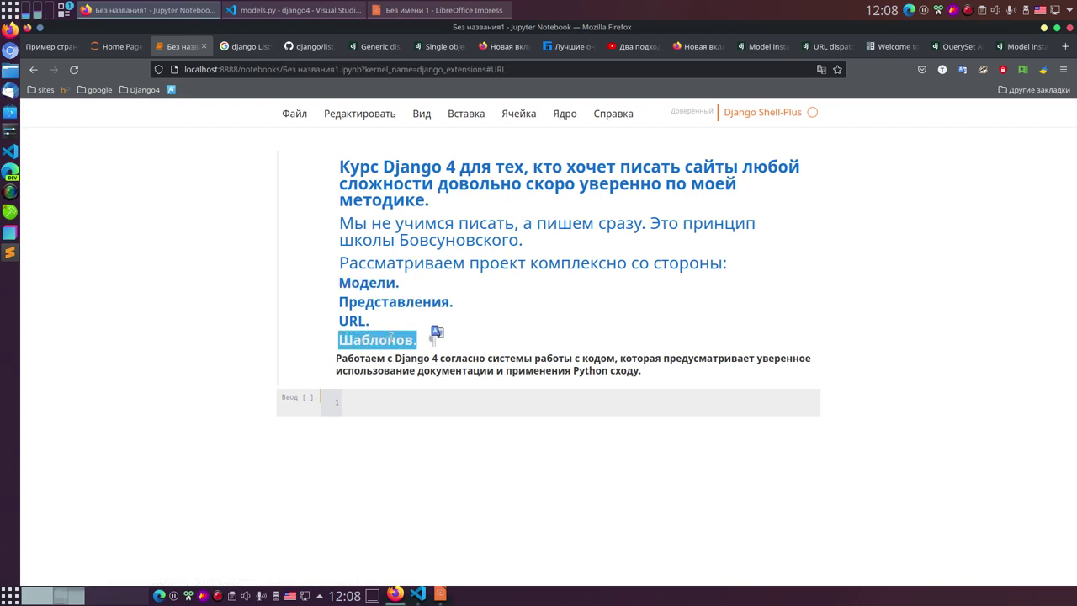
- Switch to Impress, lower the selected connector's end at the vertical axis to make it about 19.51 × 1.92 cm, and return to Firefox
click(465, 594)
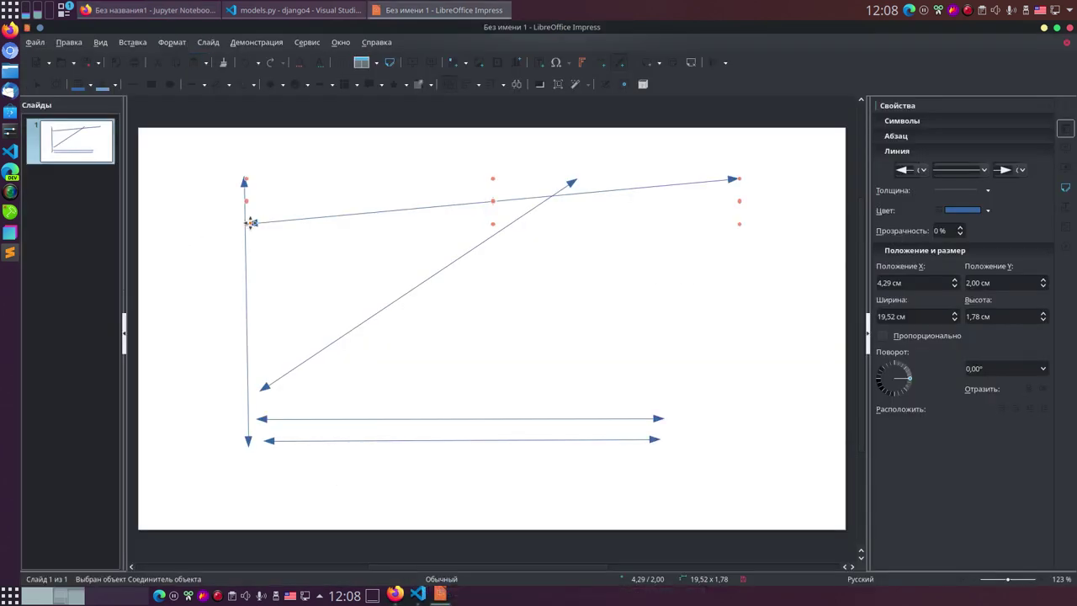
drag(247, 224, 247, 225)
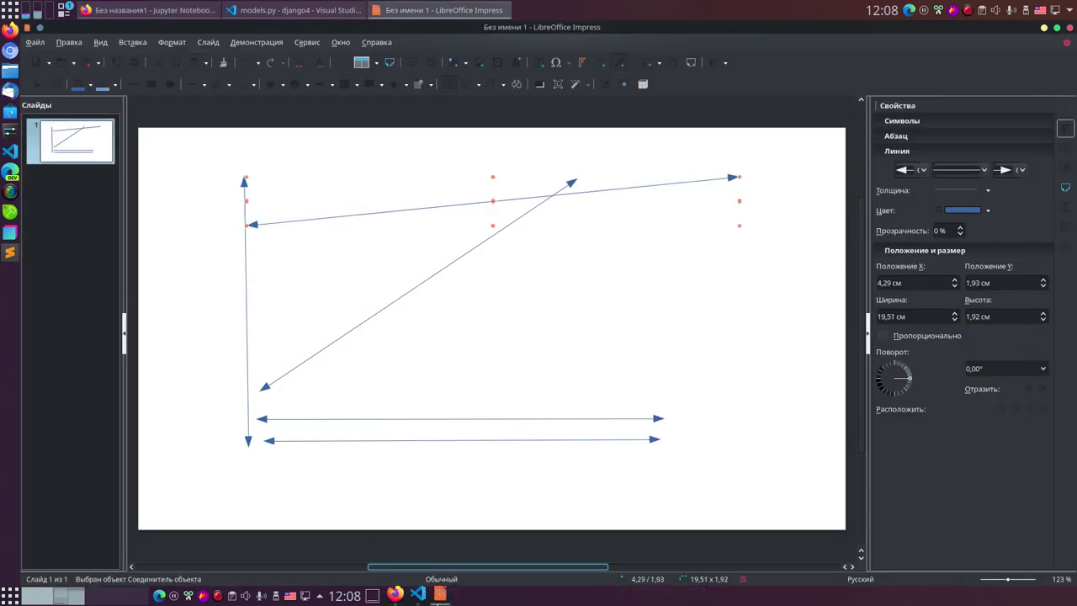
click(412, 595)
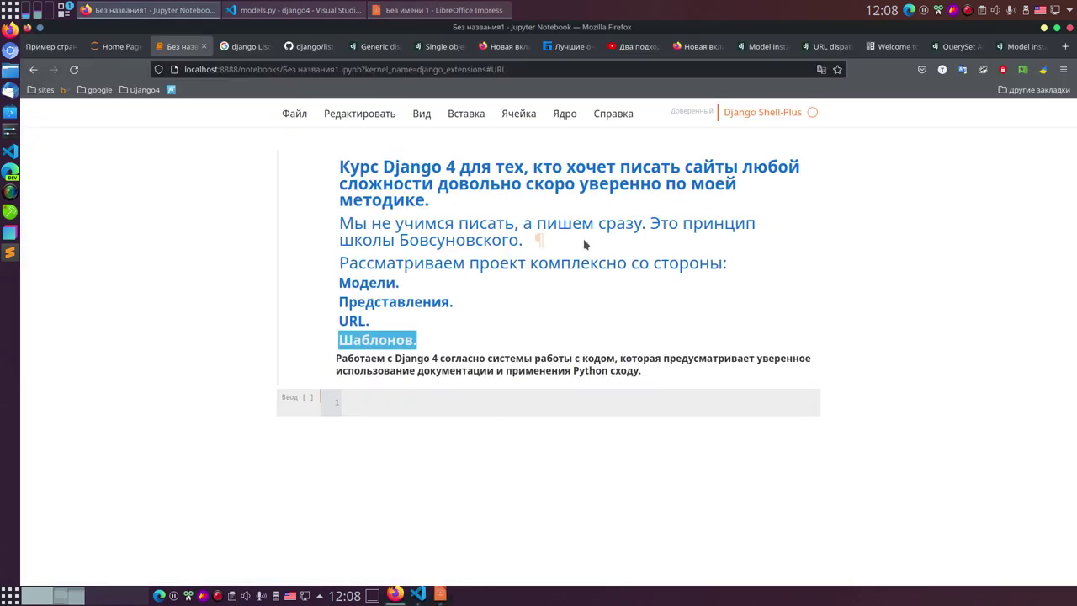
- View the spb-tut.ru course page, switch to the Impress diagram, and return to my_site's models.py in VS Code
click(564, 48)
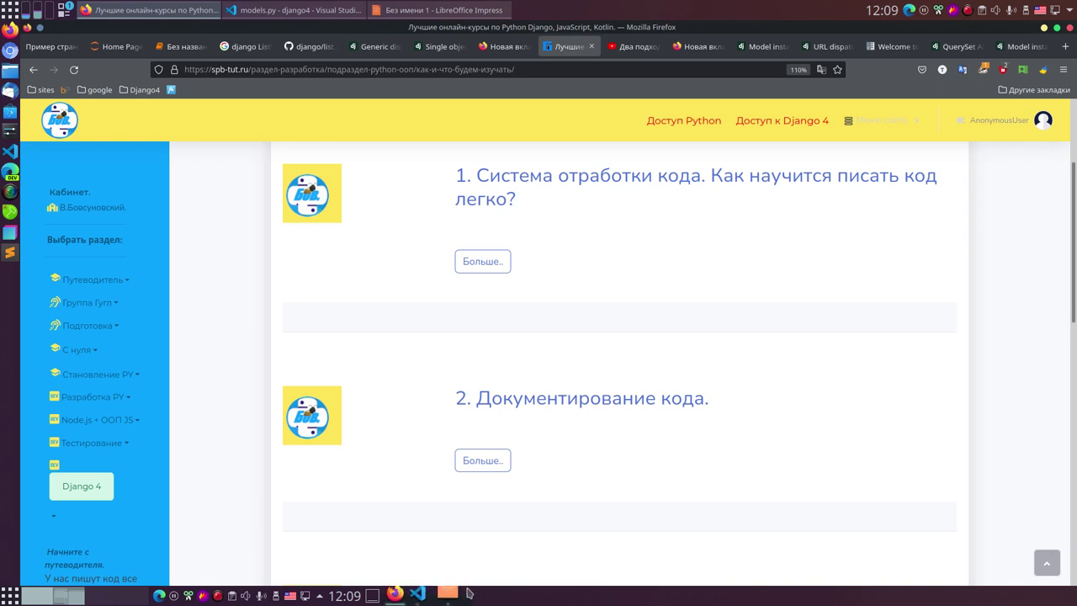
click(460, 595)
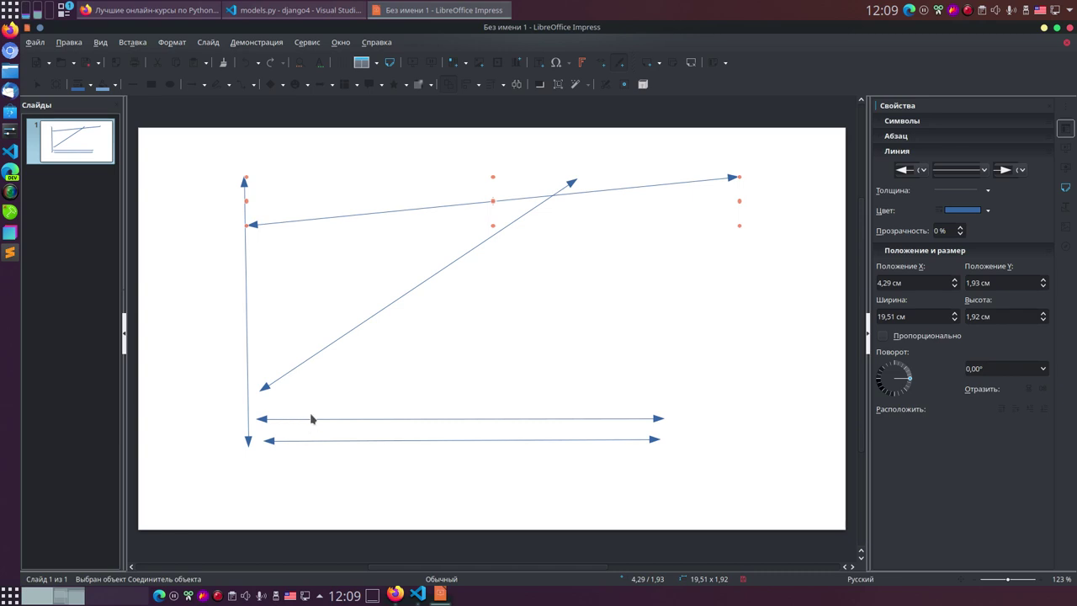
click(432, 594)
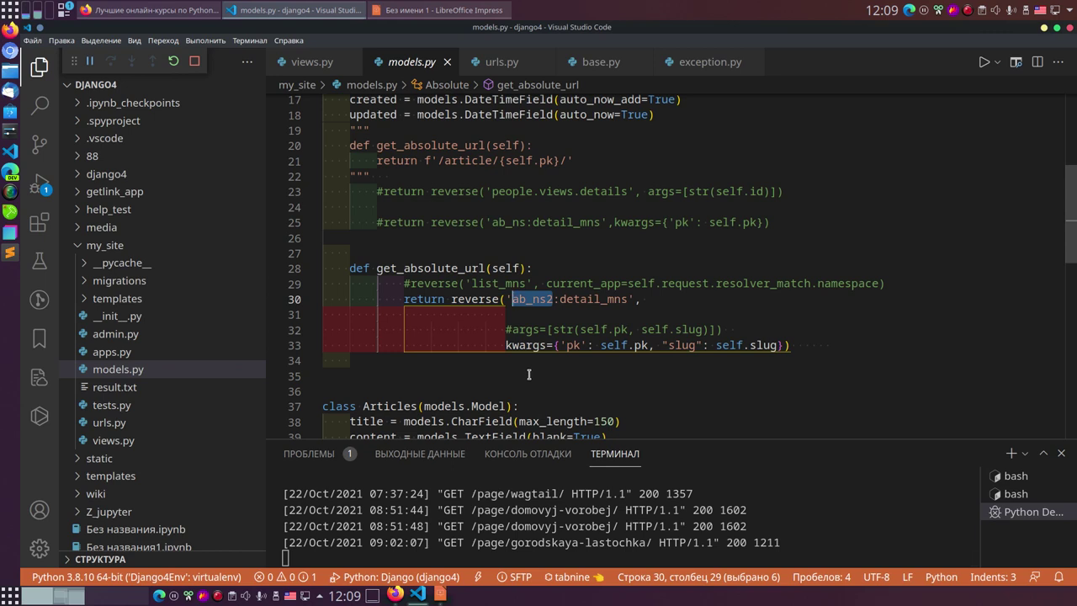
- Look over the model fields in models.py, then alternate between the spb-tut.ru course page in Firefox and the Impress learning diagram
scroll(529, 375, up, 3)
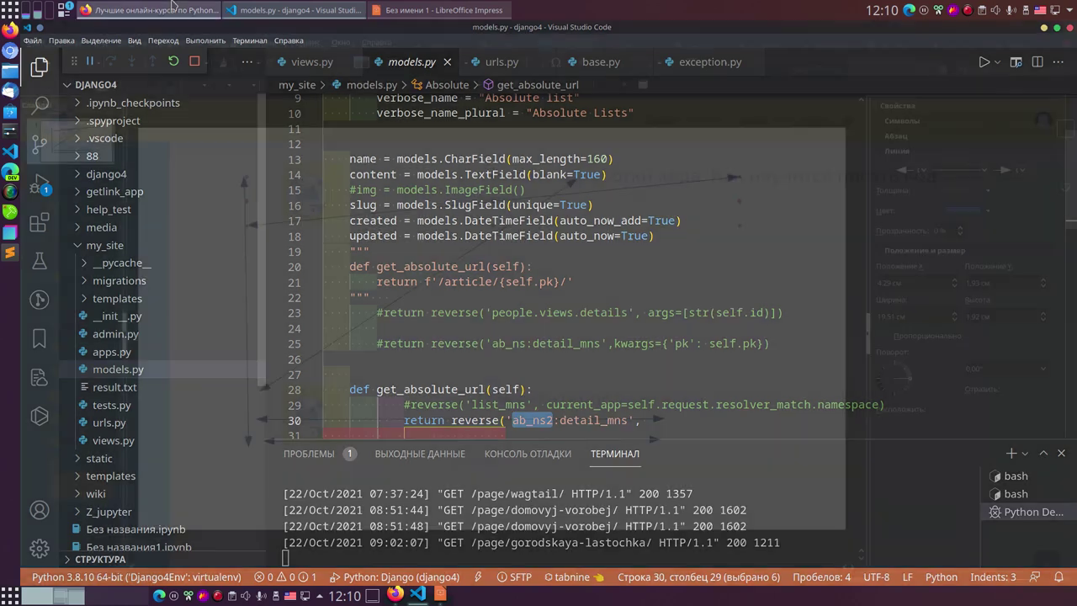
click(172, 6)
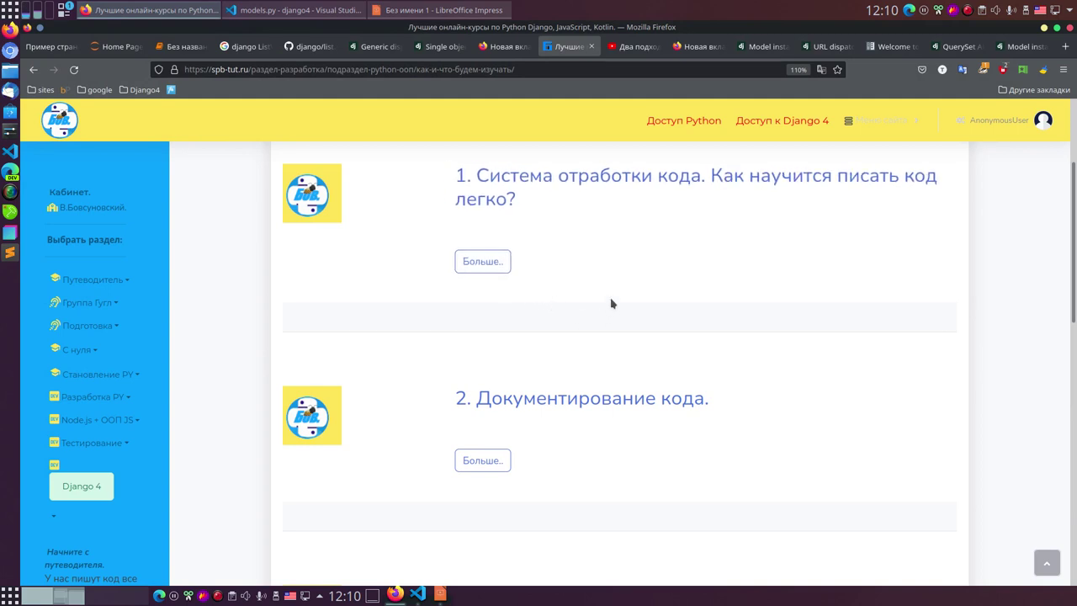
click(420, 8)
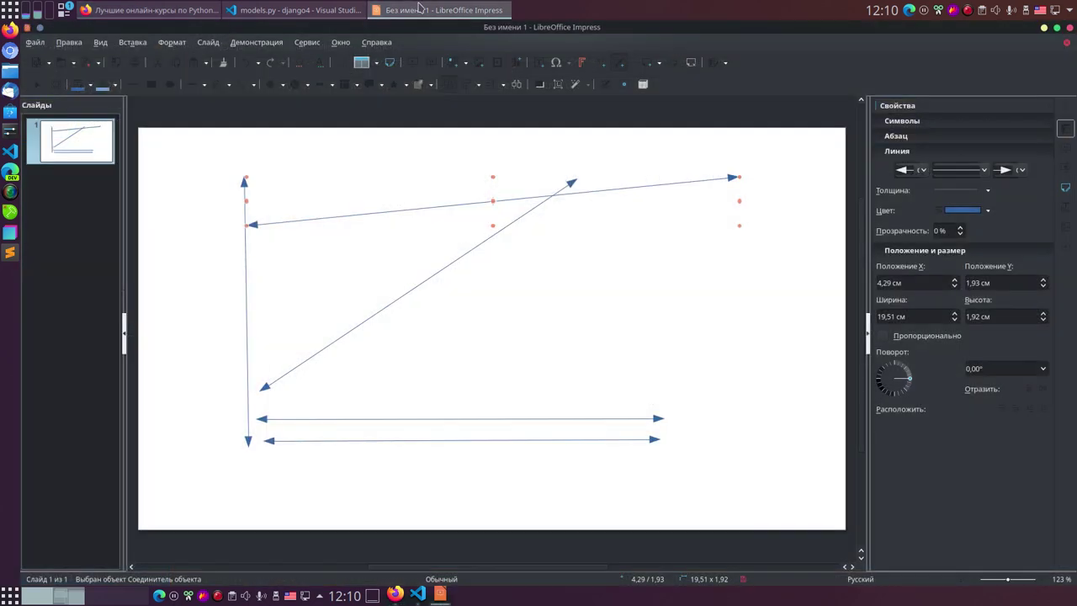
click(419, 8)
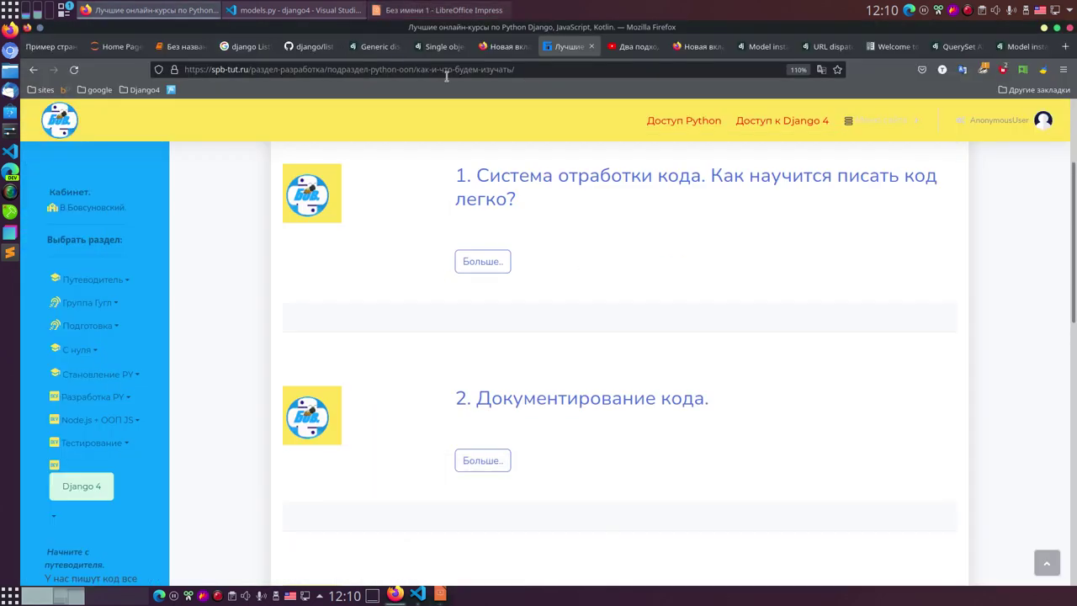
click(414, 8)
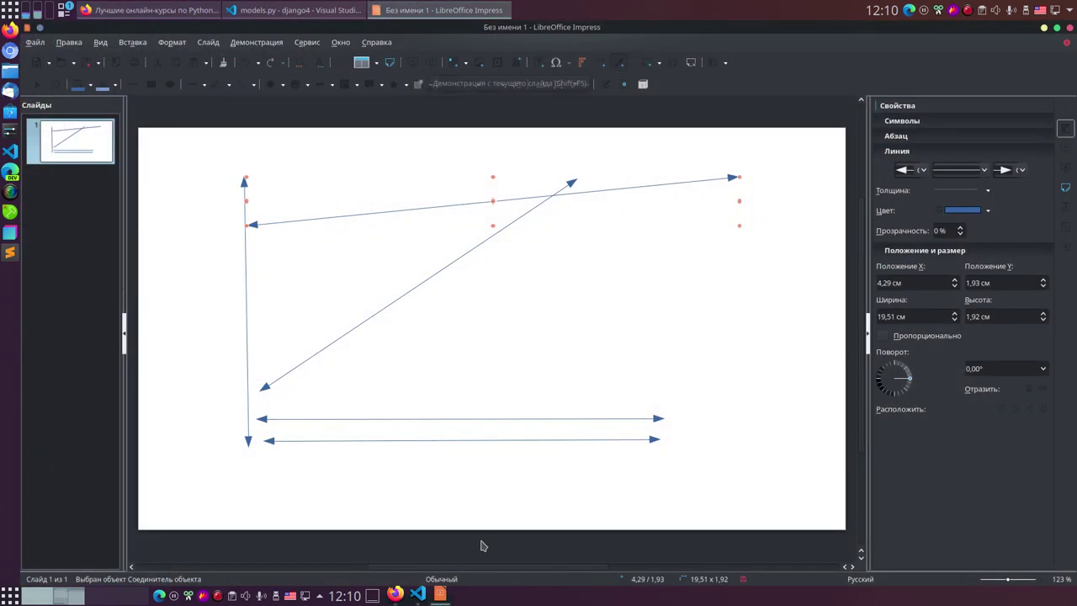
click(454, 595)
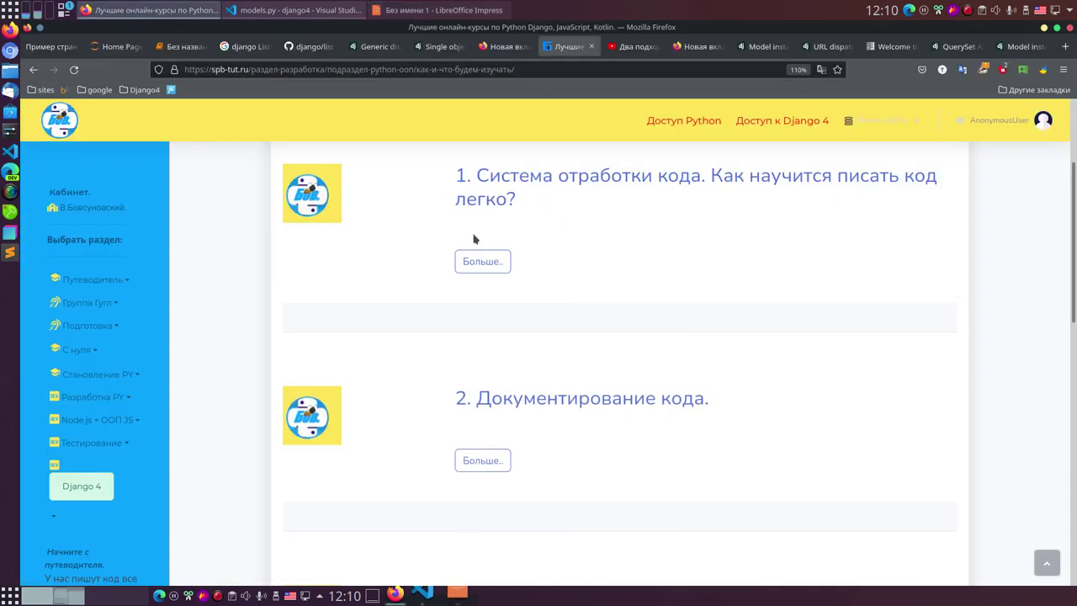
click(405, 11)
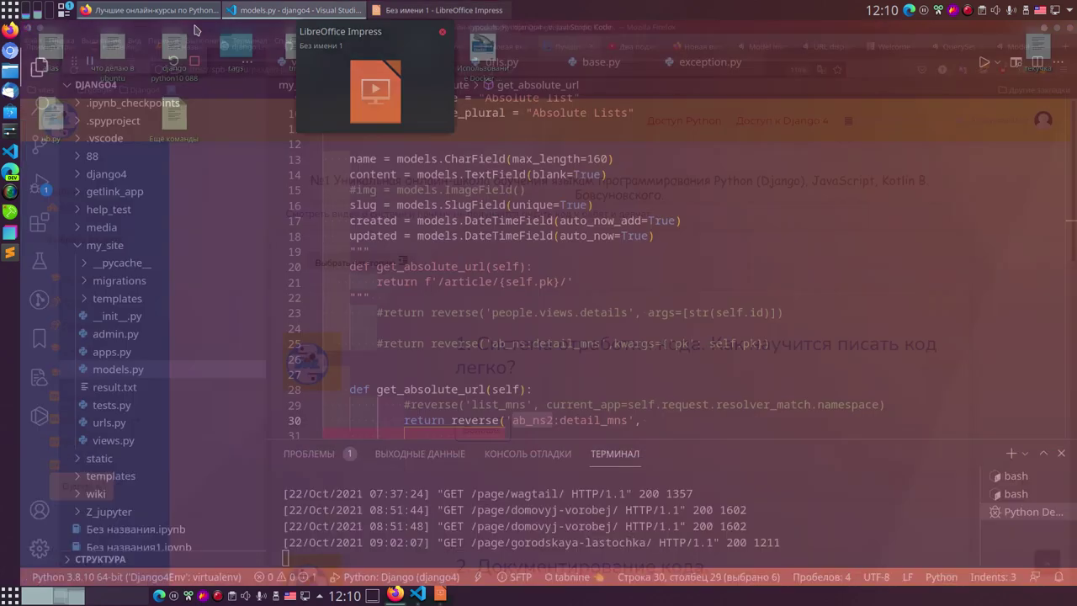
- Return to the Без названия1 Jupyter notebook in Firefox and highlight the words "довольно скоро" and the topic Представления
click(152, 10)
click(179, 46)
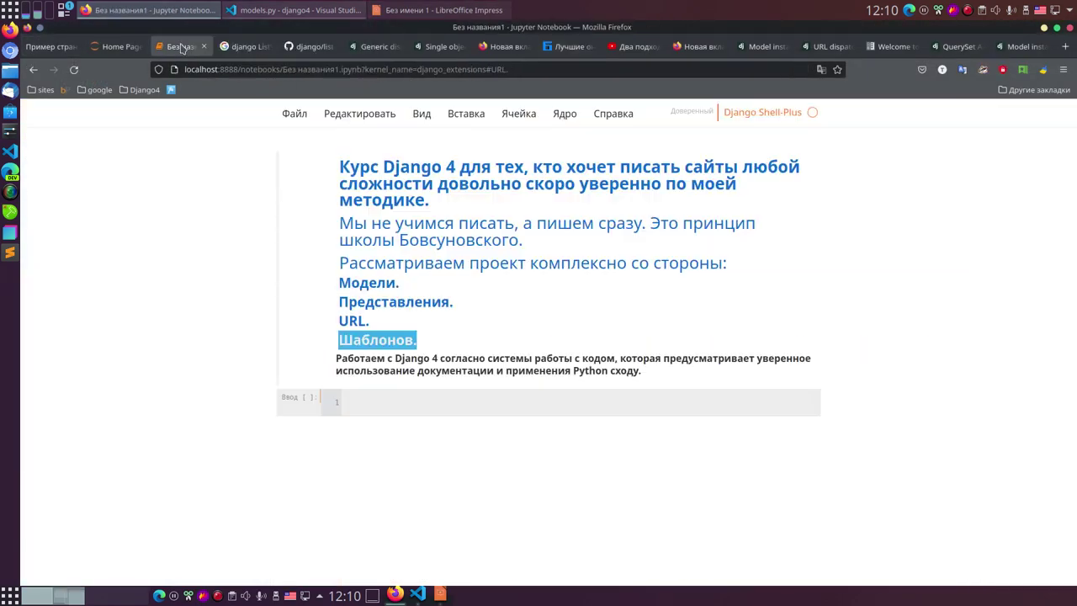
drag(435, 183, 577, 184)
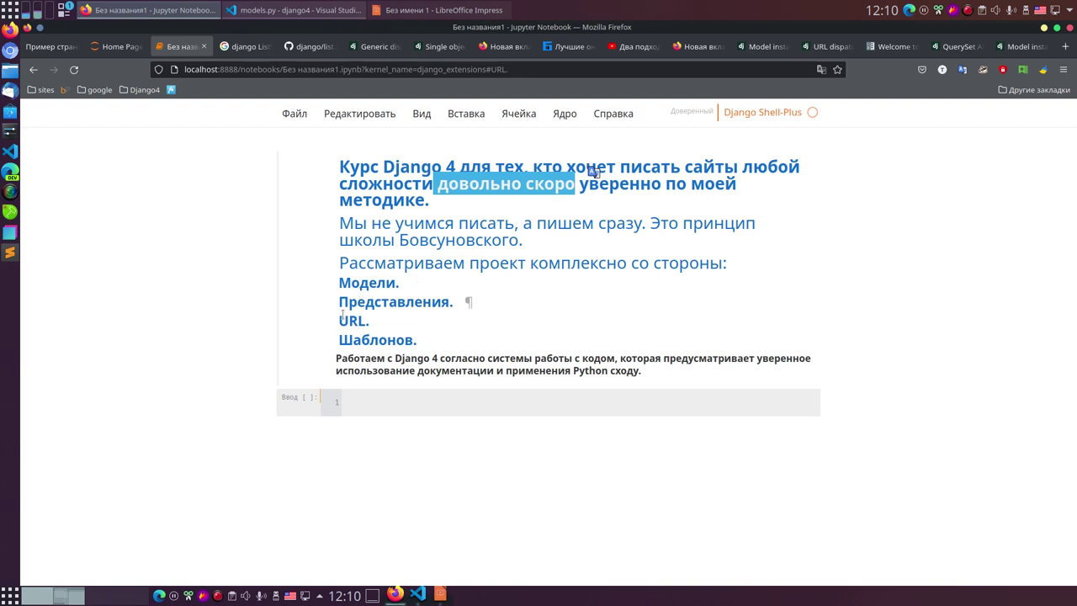
drag(337, 320, 457, 308)
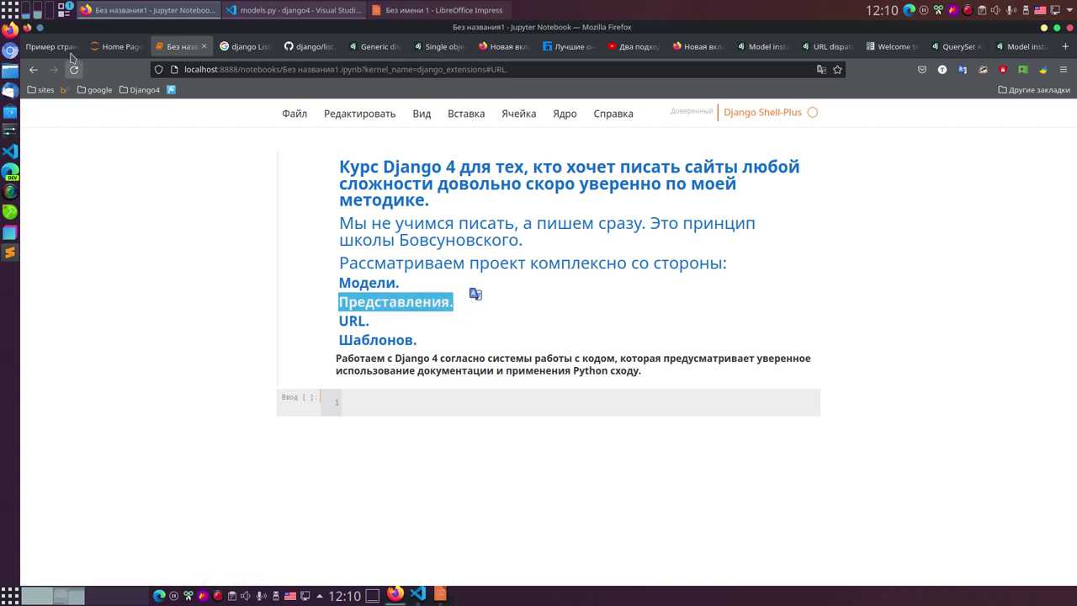
- Open the Generic display views documentation and examine ListView's ancestors and Method Flowchart
click(370, 48)
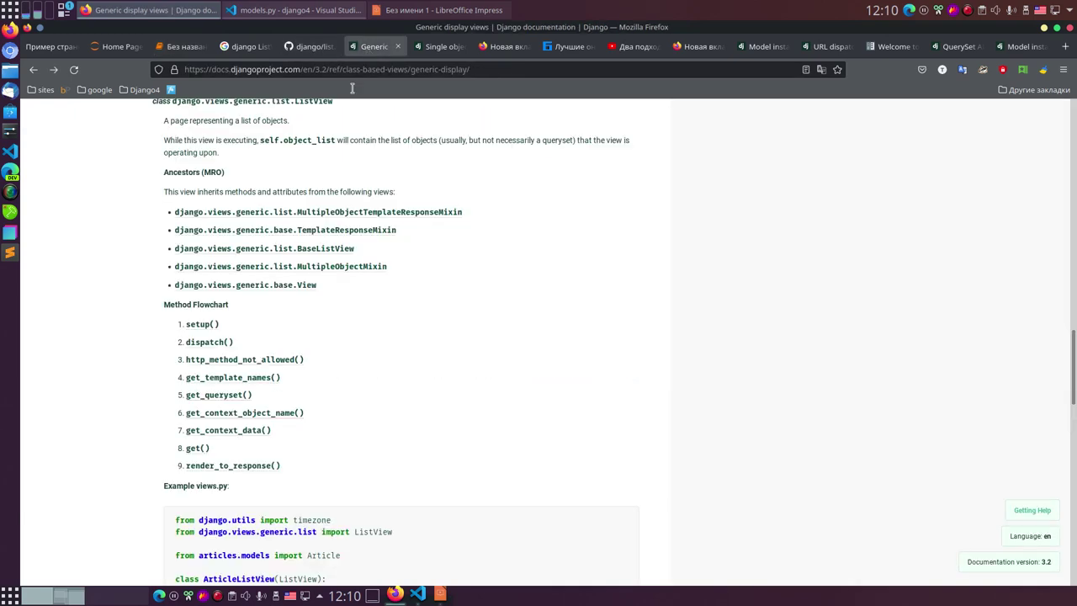
scroll(272, 303, up, 3)
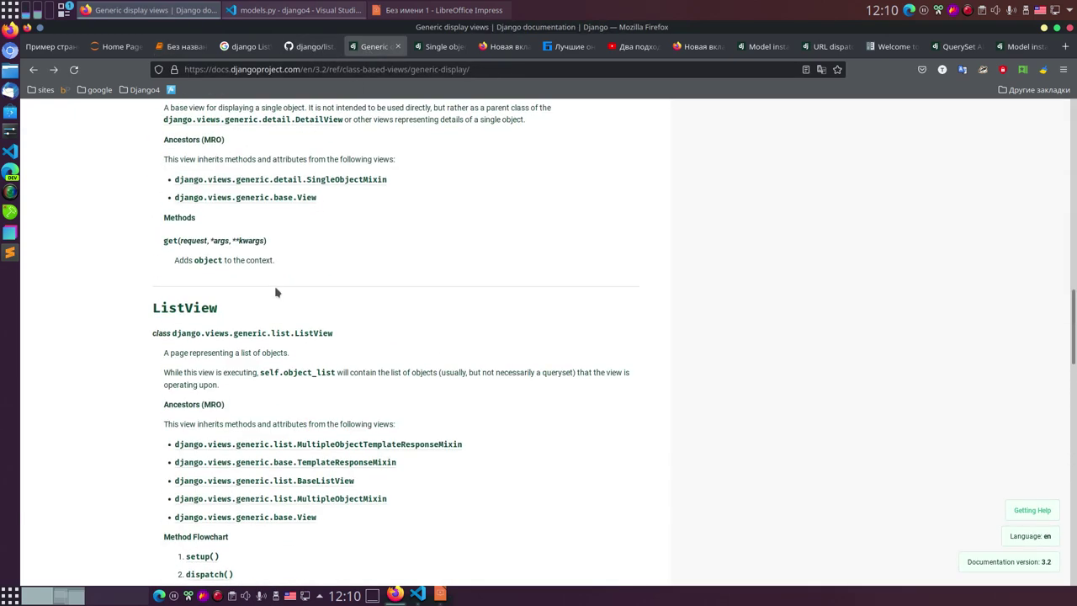
scroll(294, 297, down, 1)
scroll(293, 297, down, 2)
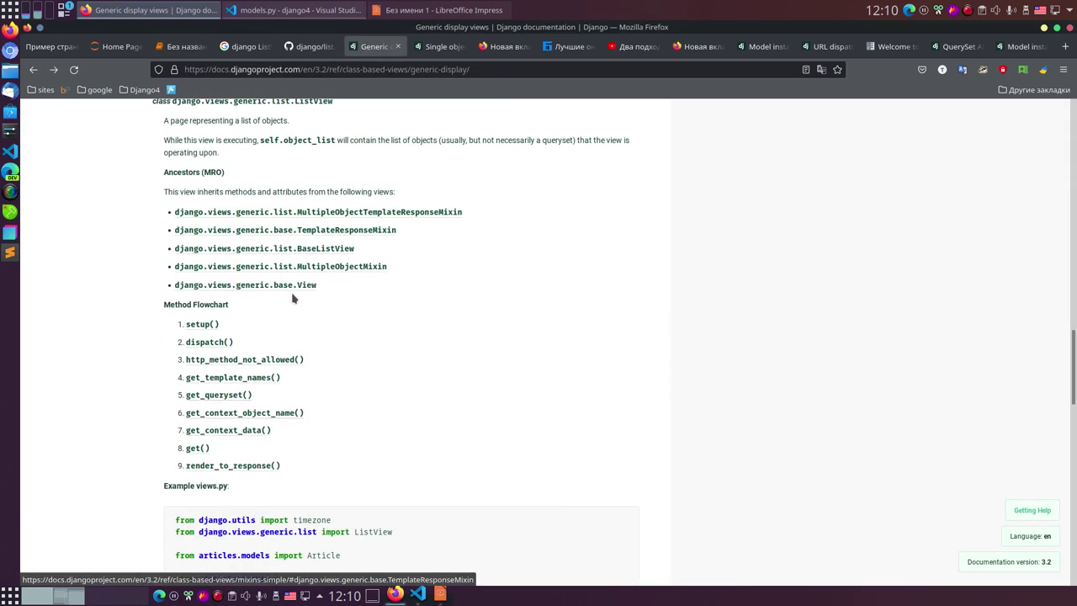
scroll(291, 303, up, 1)
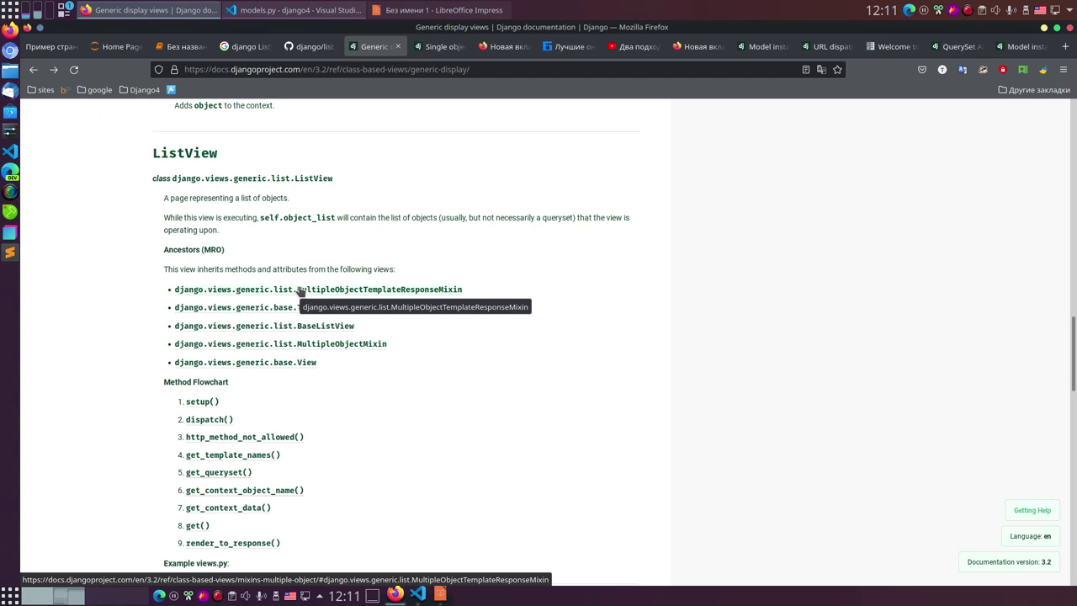
- Switch to Impress, point out the upper connector's end at the vertical axis, and return to Firefox
click(441, 594)
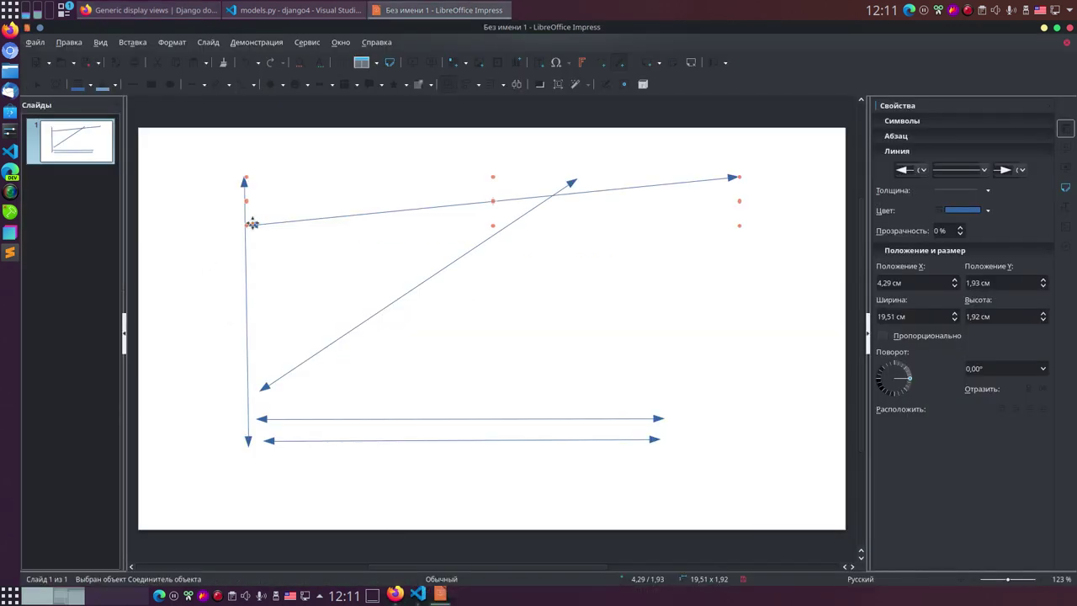
click(252, 224)
click(143, 10)
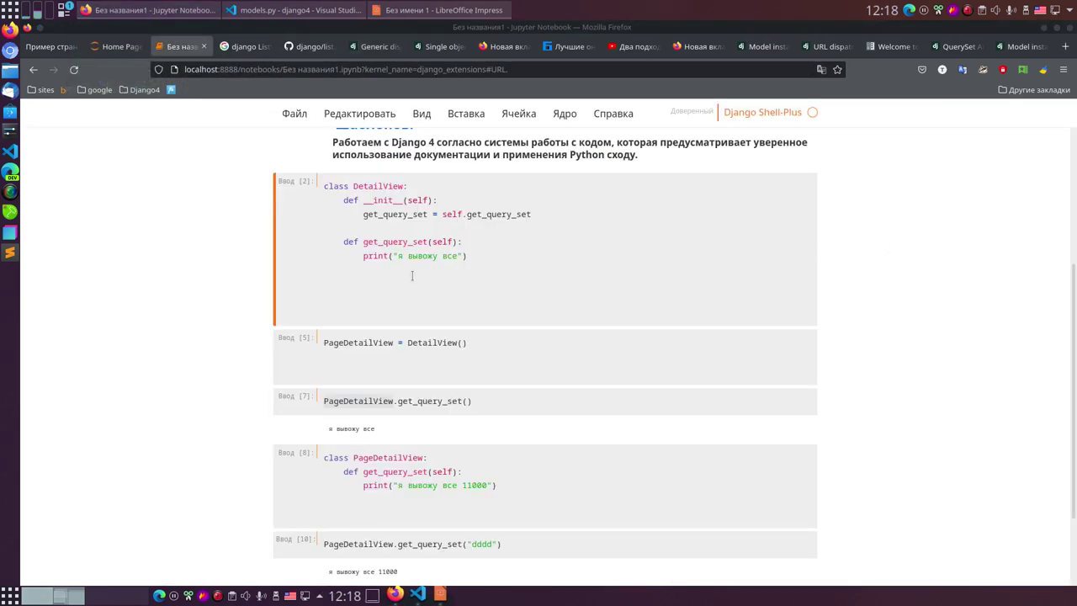
- Enlarge the Jupyter notebook page to 120% and look through its DetailView and PageDetailView code cells
click(509, 229)
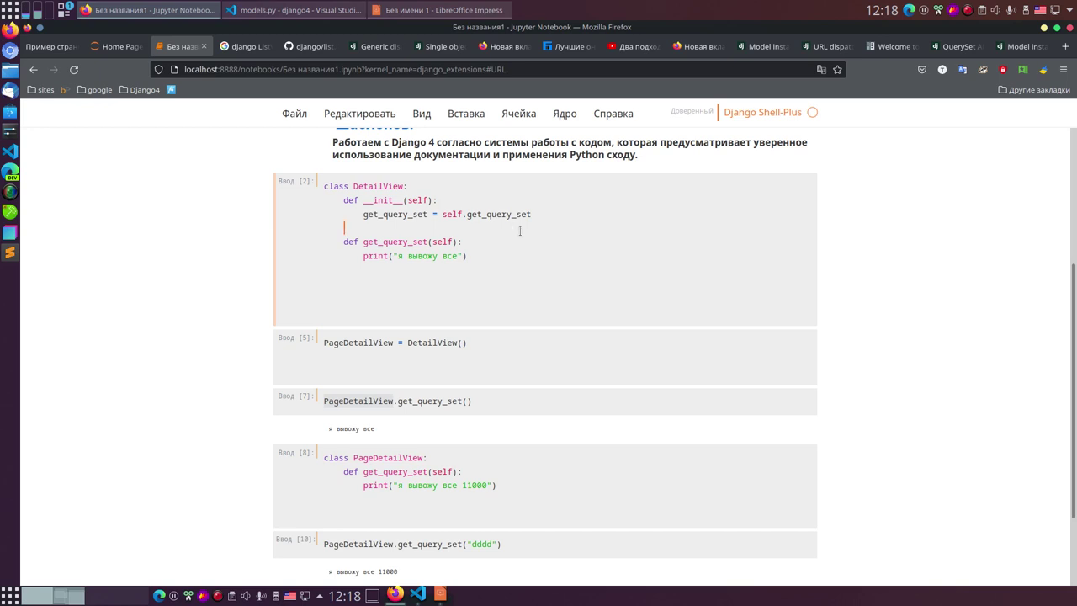
scroll(490, 267, up, 4)
scroll(457, 265, down, 4)
scroll(472, 344, up, 4)
click(523, 427)
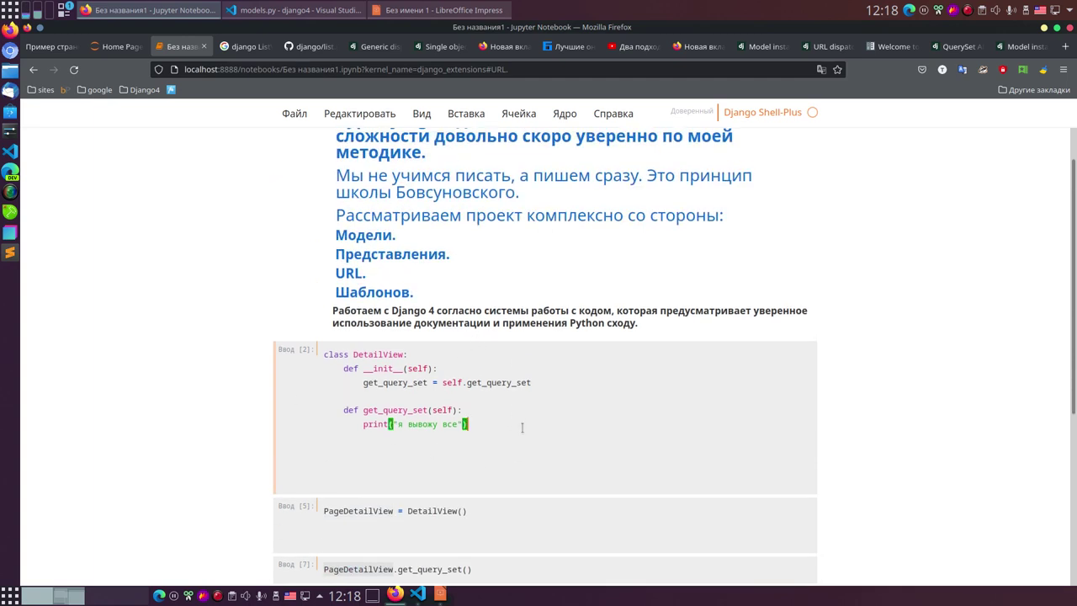
key(ctrl+plus)
key(ctrl+plus)
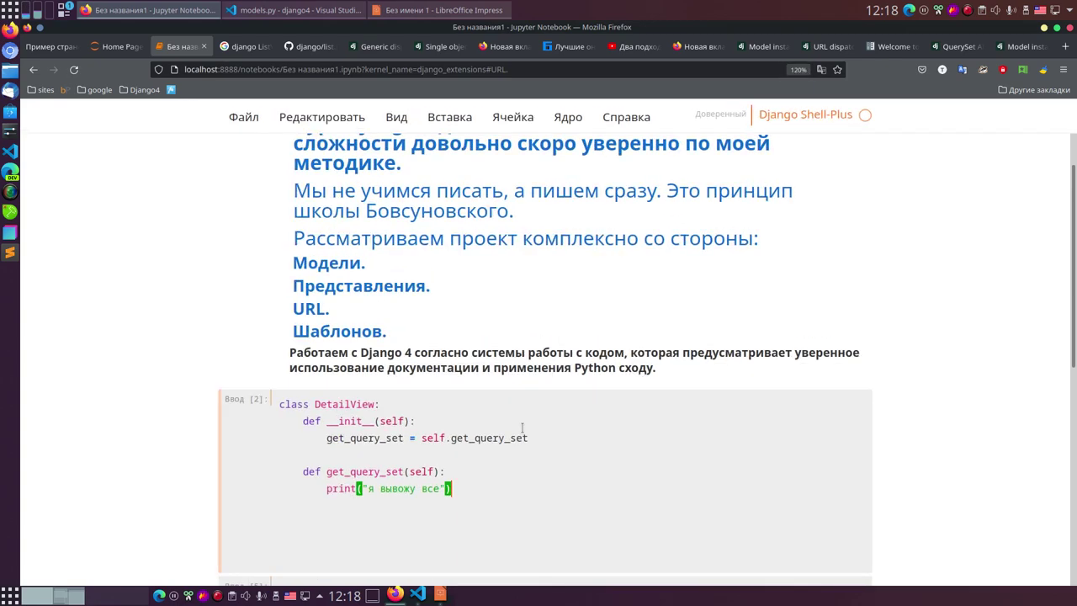
scroll(468, 368, down, 8)
scroll(472, 383, up, 6)
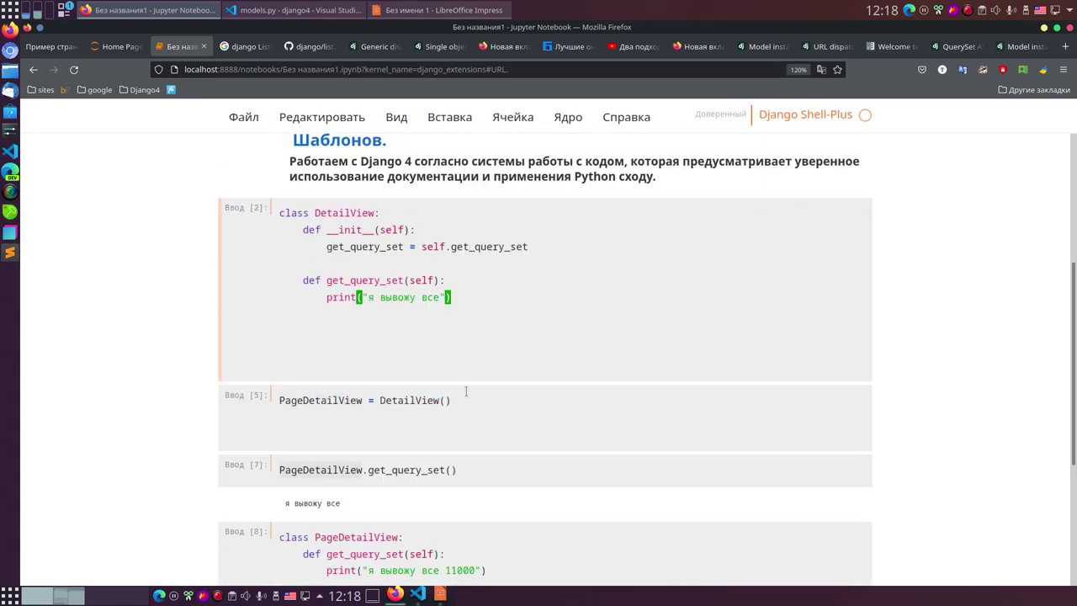
- Highlight the DetailView class header, its __init__ method and its get_query_set method in the notebook's first code cell
click(302, 338)
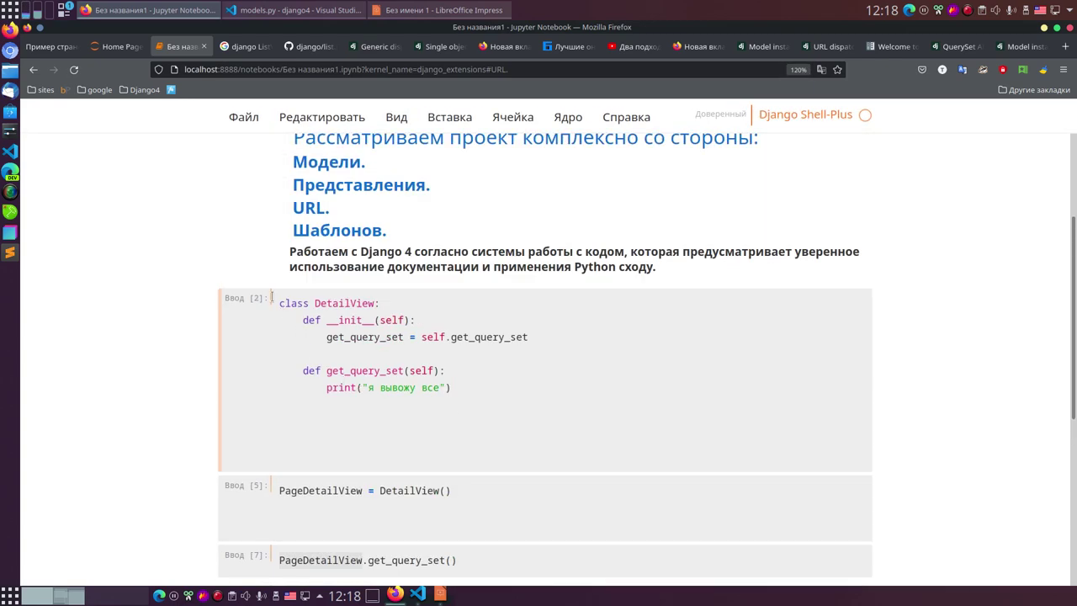
drag(279, 303, 381, 304)
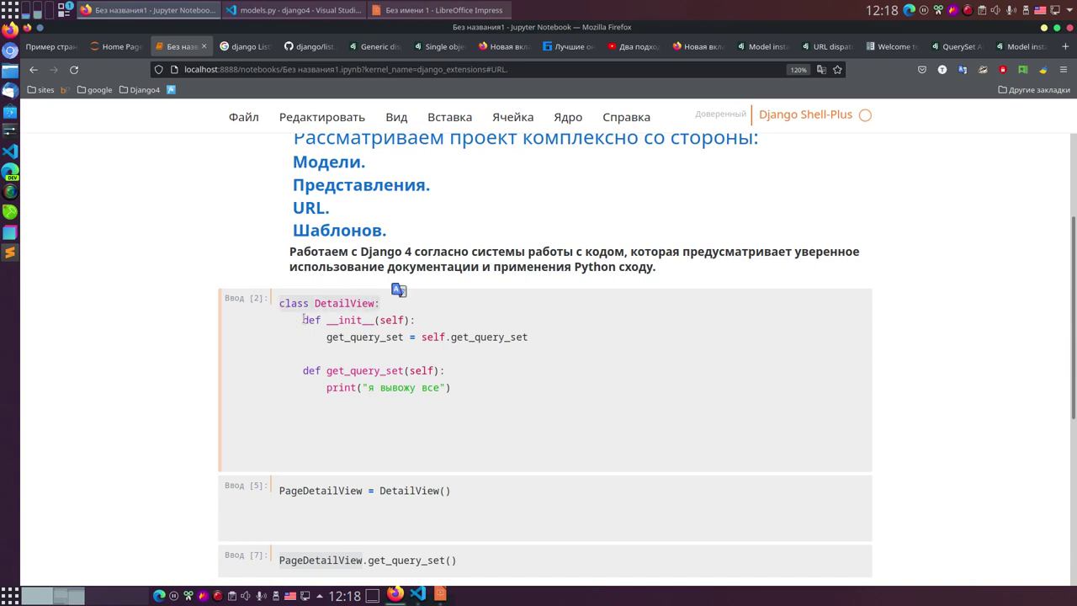
drag(303, 320, 528, 338)
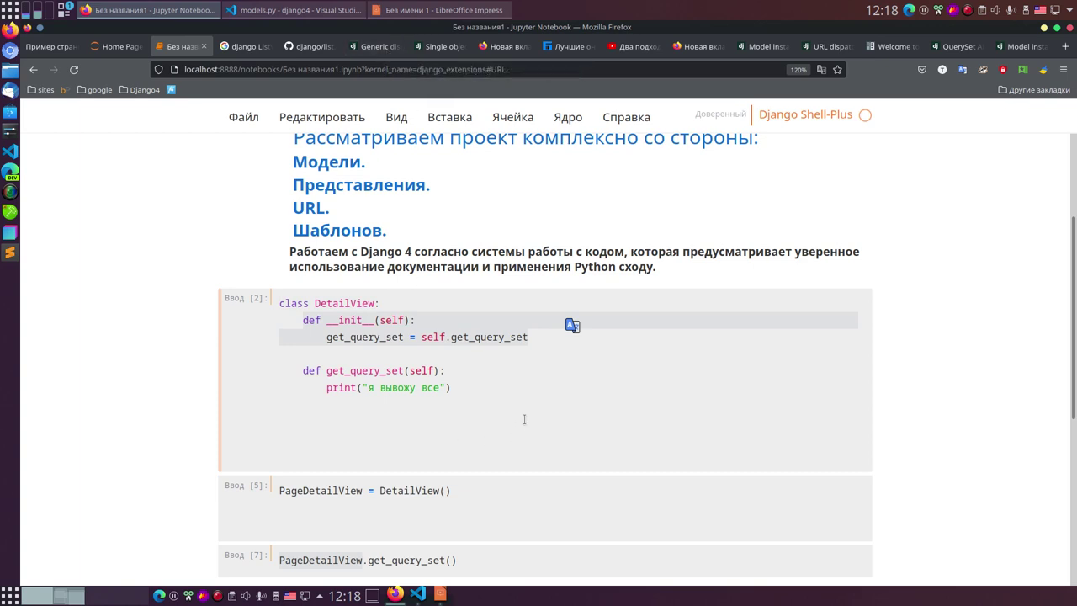
click(525, 402)
drag(303, 320, 475, 353)
click(381, 359)
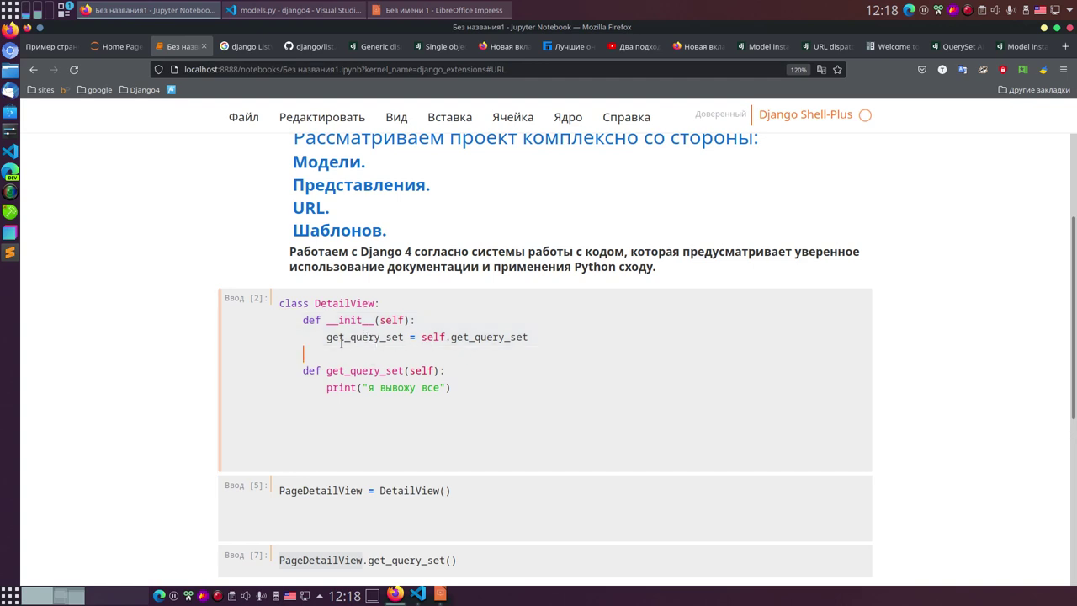
drag(326, 360, 536, 337)
click(424, 334)
click(289, 356)
drag(302, 371, 470, 400)
click(422, 413)
- View the example page at 127.0.0.1:8000/page/slug/, switch to models.py in VS Code, and return to Firefox
click(52, 50)
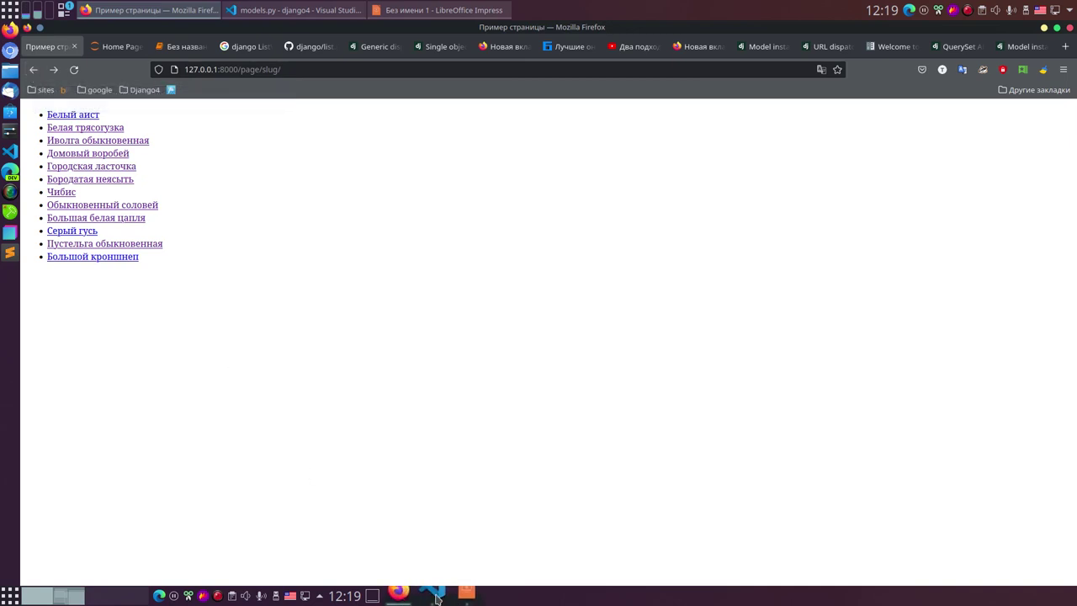
click(437, 598)
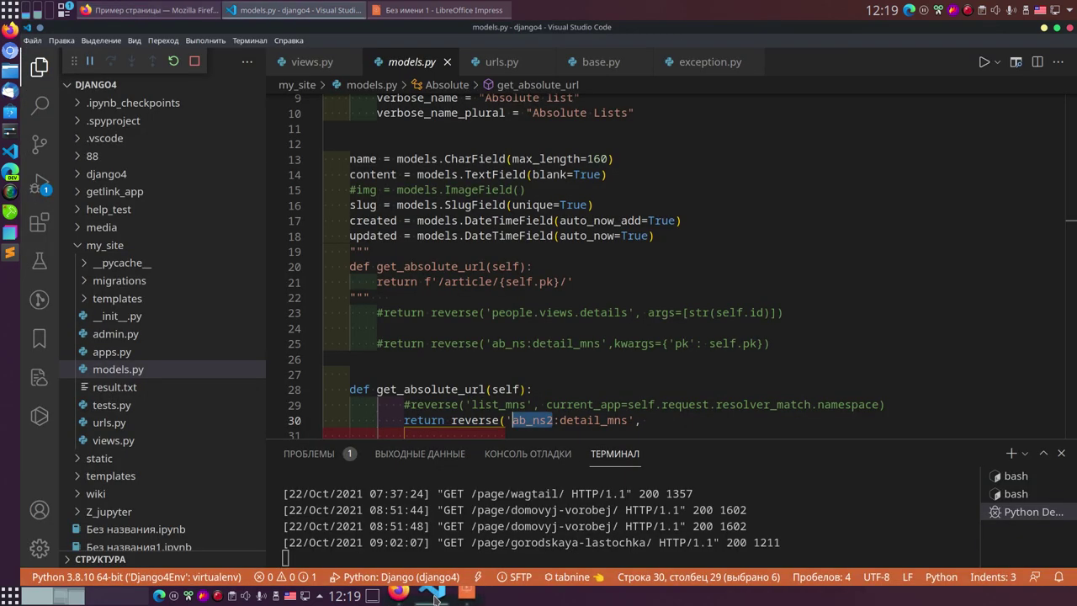
click(1043, 29)
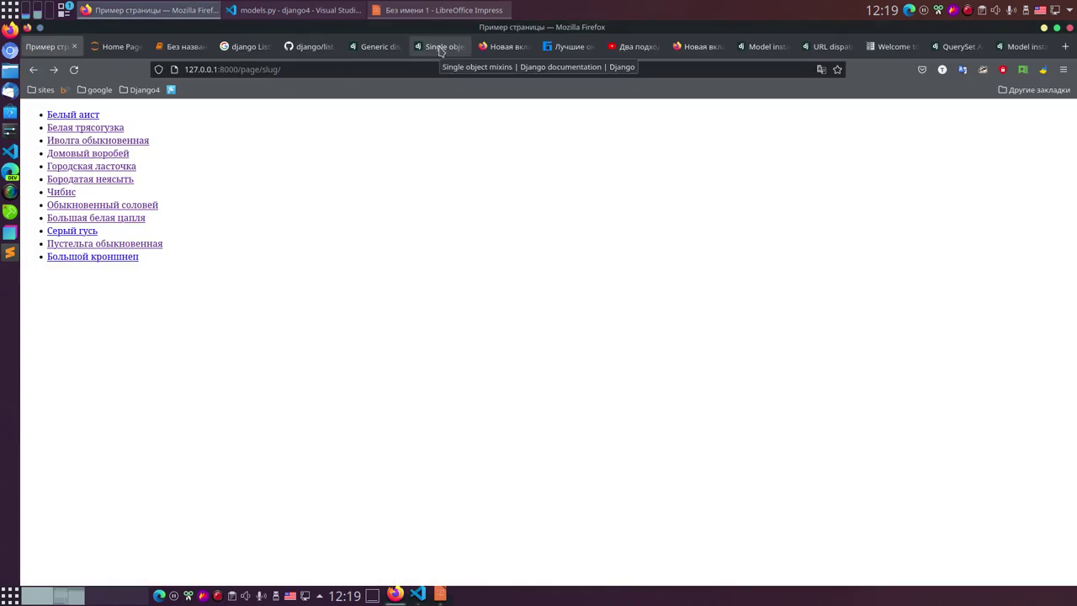
- Go back to the Без названия1 notebook and run the cell that defines the DetailView class
click(178, 49)
click(260, 409)
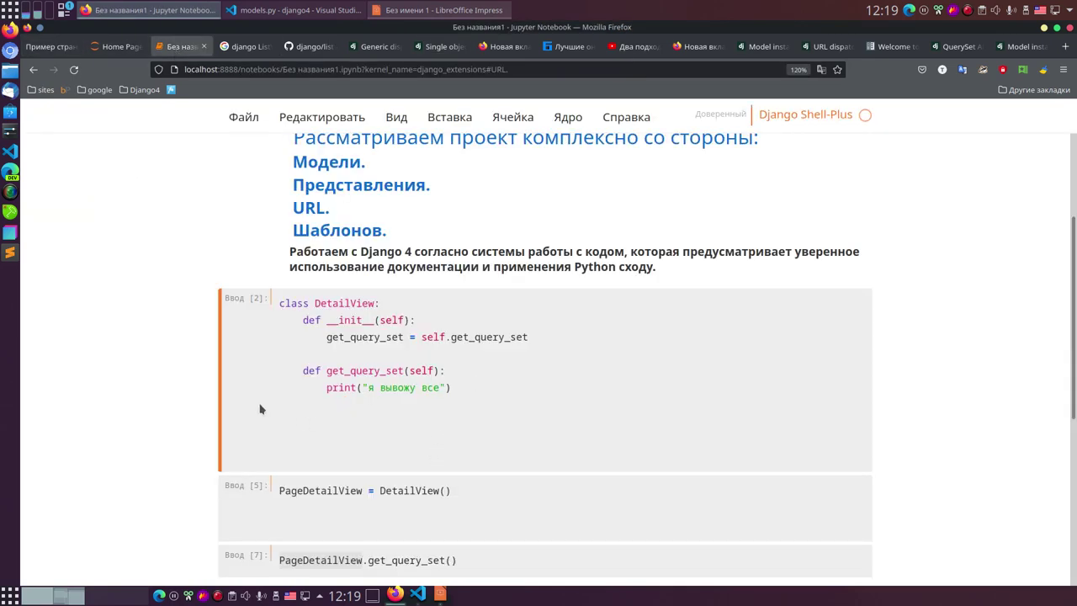
click(485, 389)
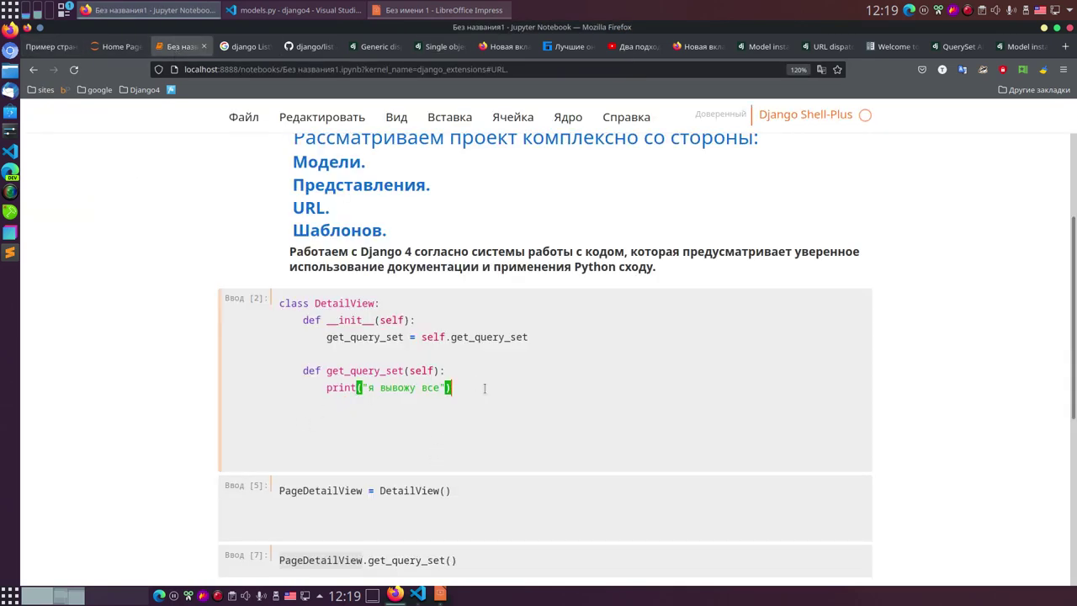
key(shift+Return)
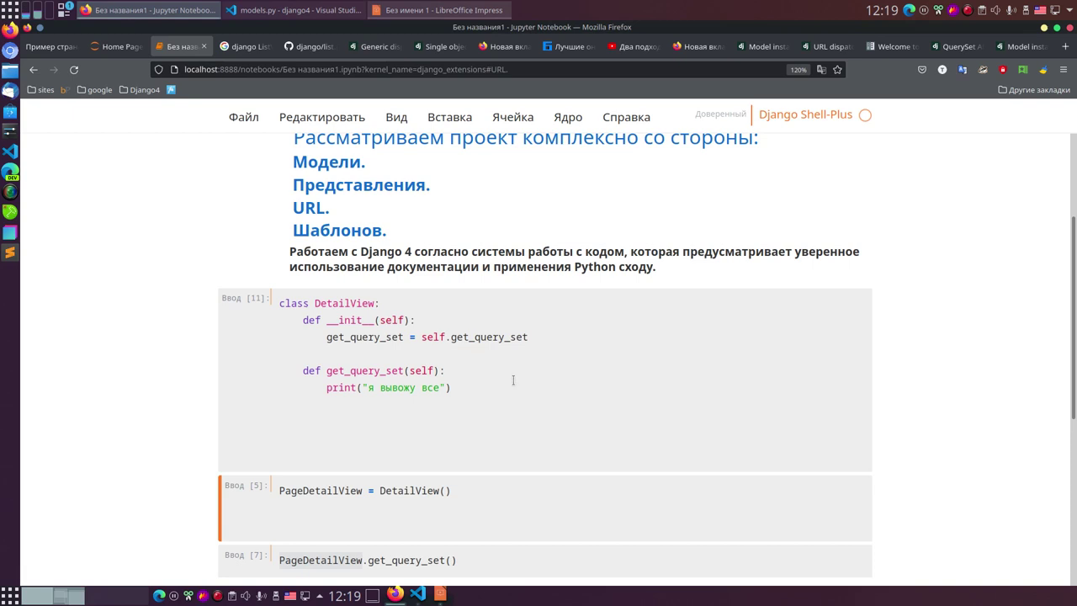
- Highlight the class name DetailView and the variable PageDetailView in the cell that creates the instance
scroll(510, 375, down, 3)
scroll(505, 372, up, 3)
click(462, 492)
double_click(315, 303)
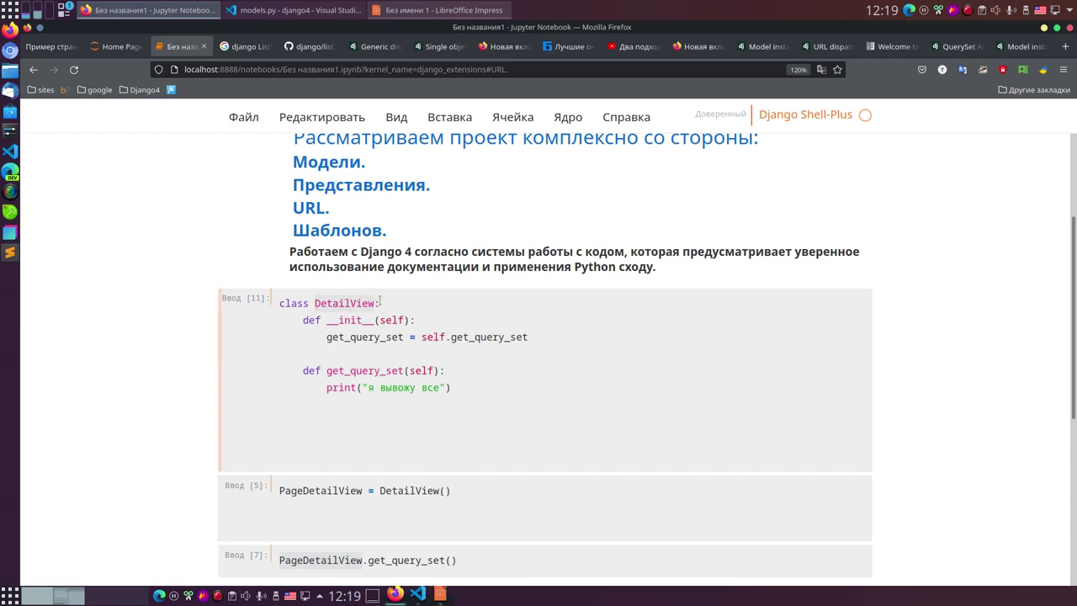
click(368, 522)
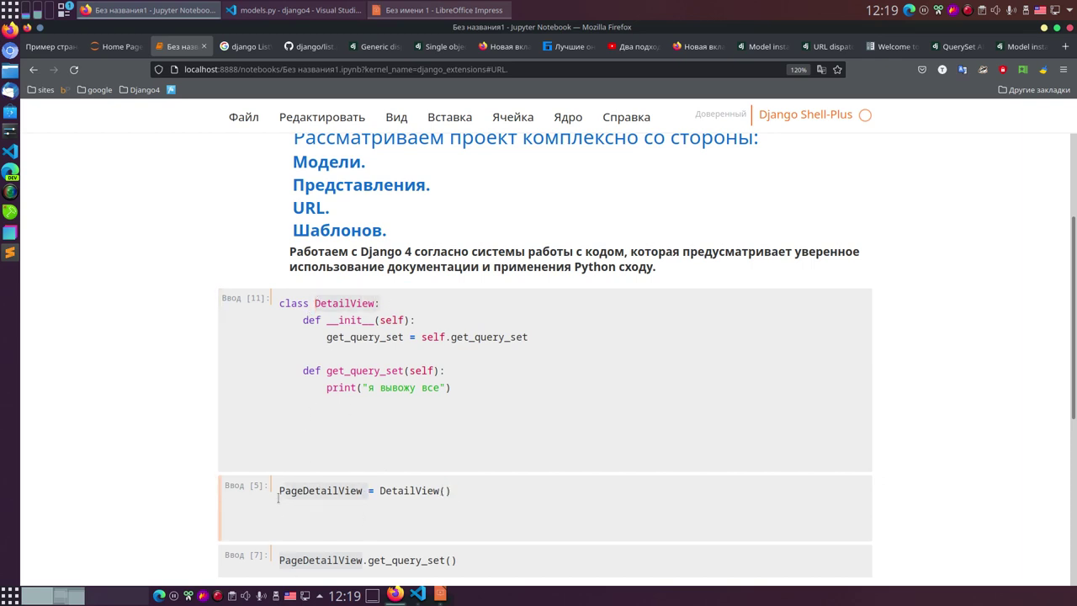
double_click(322, 513)
- Switch to VS Code, view the Absolute class definition in my_site's models.py, and return to the notebook
click(435, 594)
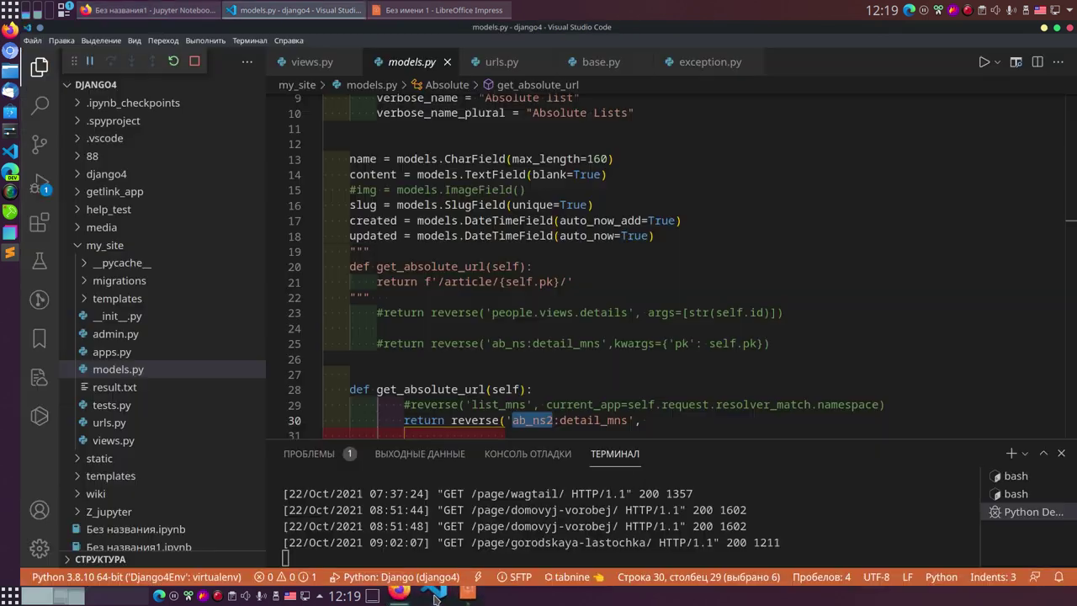
click(109, 377)
scroll(449, 252, up, 3)
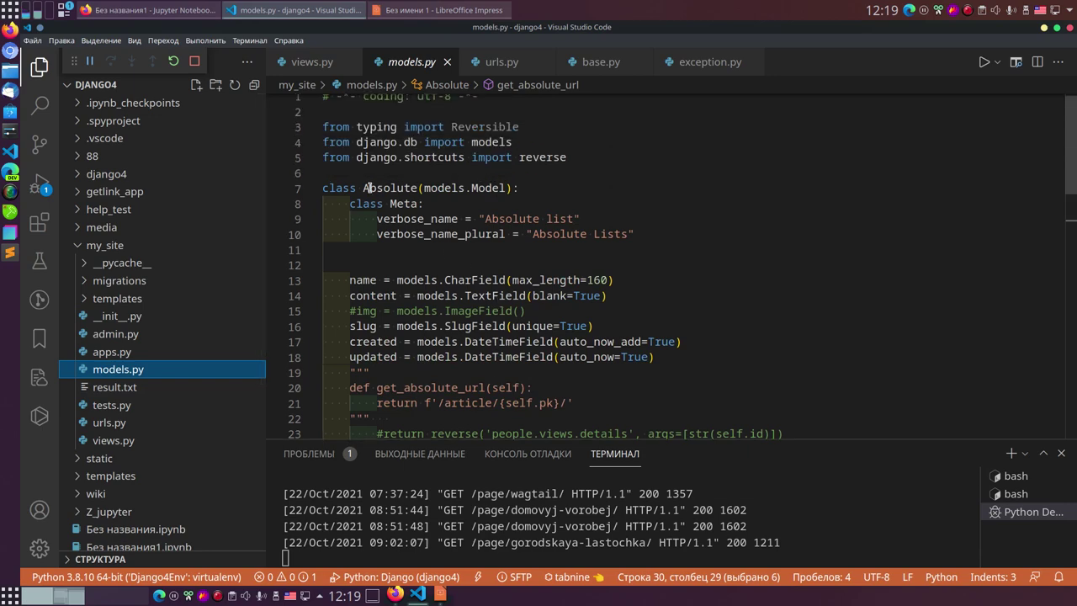
click(1043, 29)
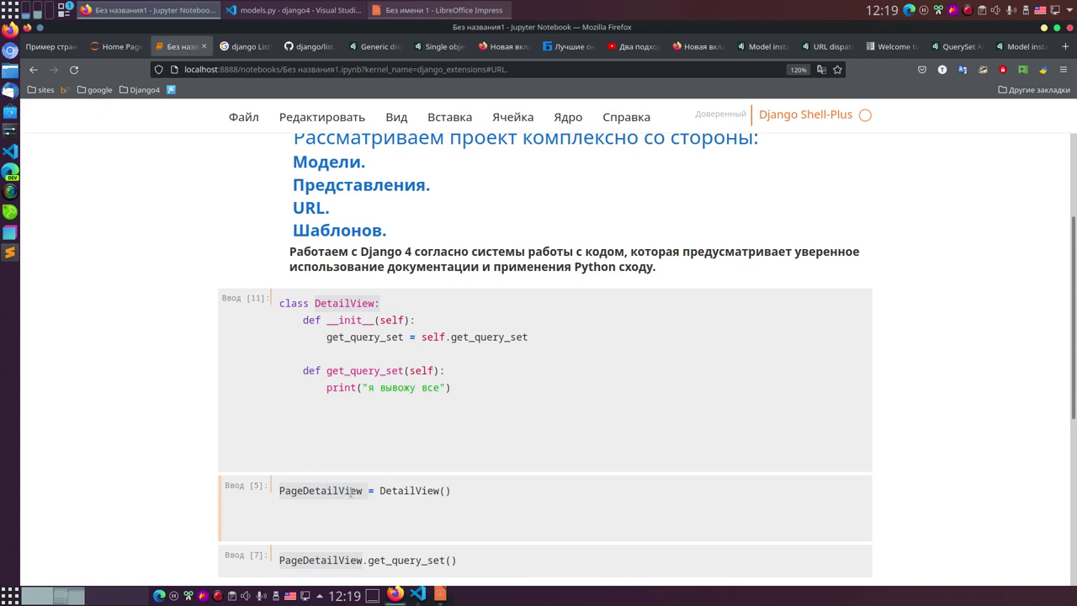
- Highlight the DetailView() call in the cell that creates the PageDetailView instance
click(459, 491)
key(ctrl+shift+Left)
key(ctrl+shift+Left)
key(ctrl+shift+Left)
key(ctrl+shift+Left)
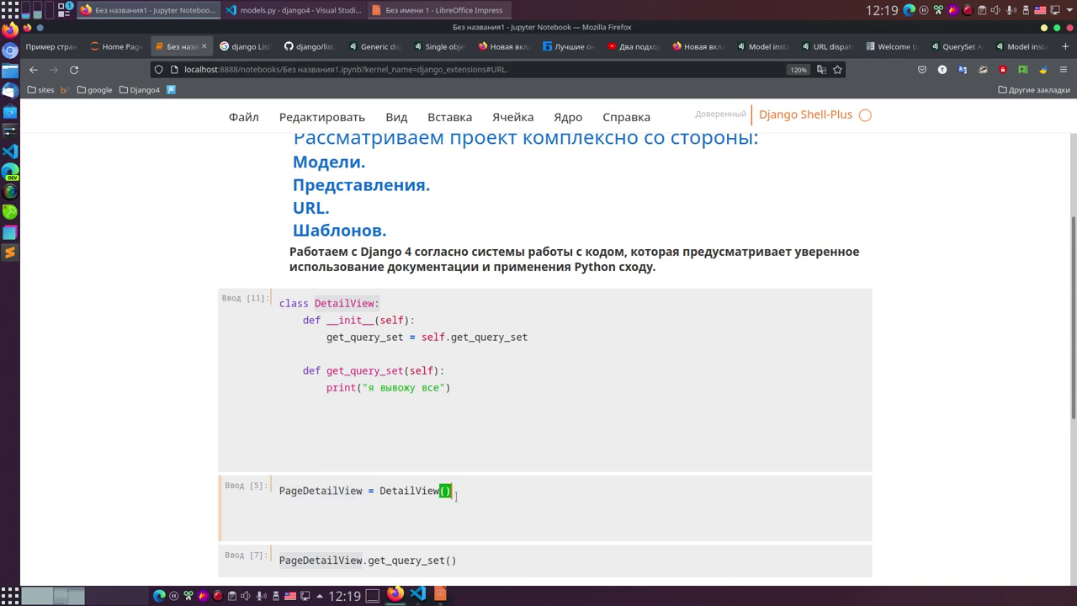
click(468, 496)
- Run the PageDetailView.get_query_set() cell that follows the instance creation
scroll(472, 472, down, 5)
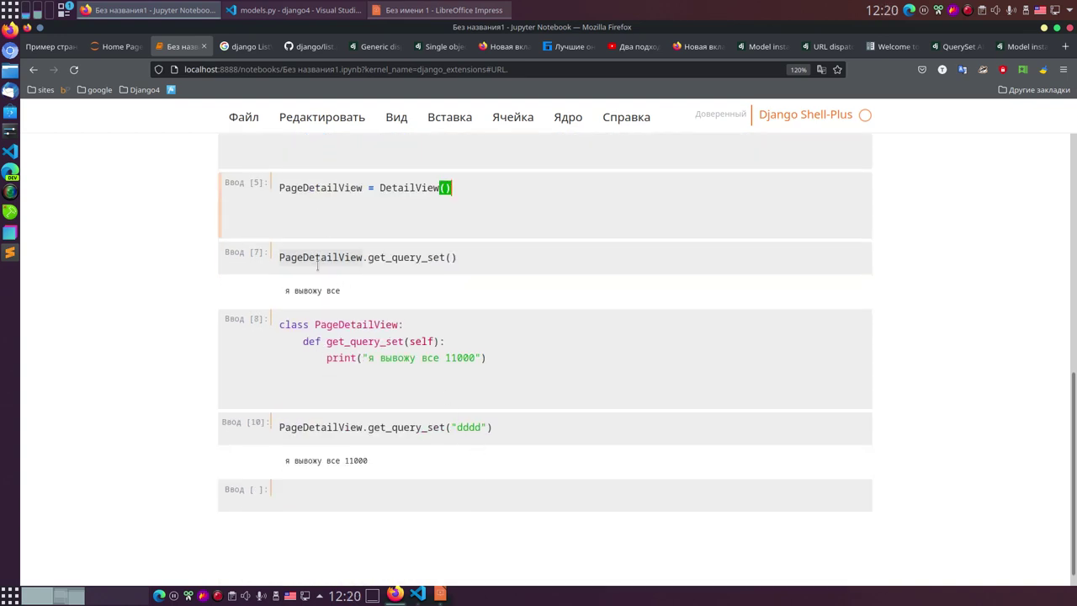
scroll(469, 474, up, 3)
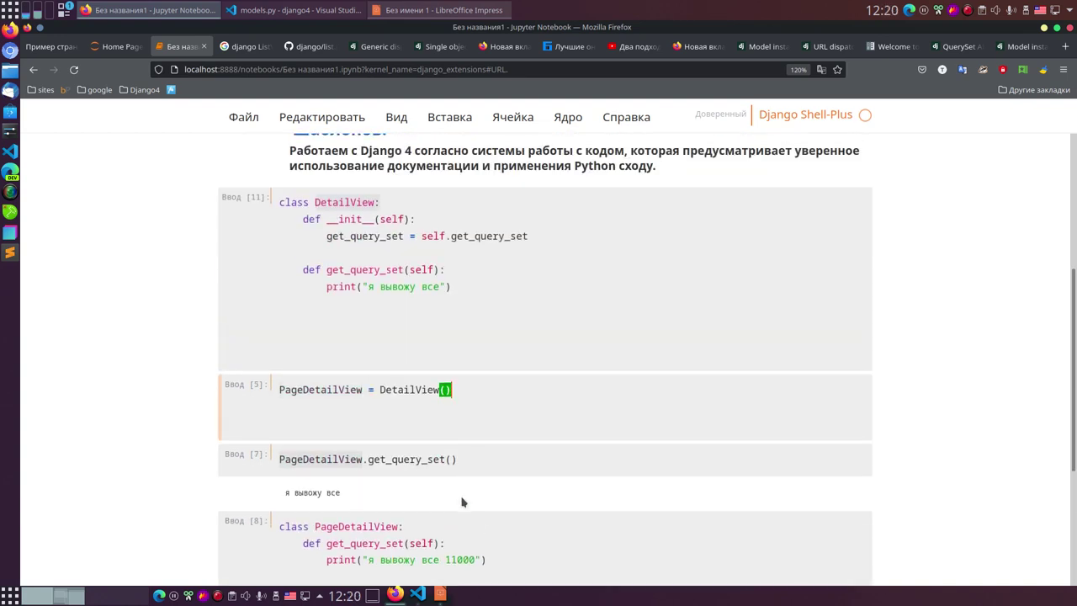
click(467, 459)
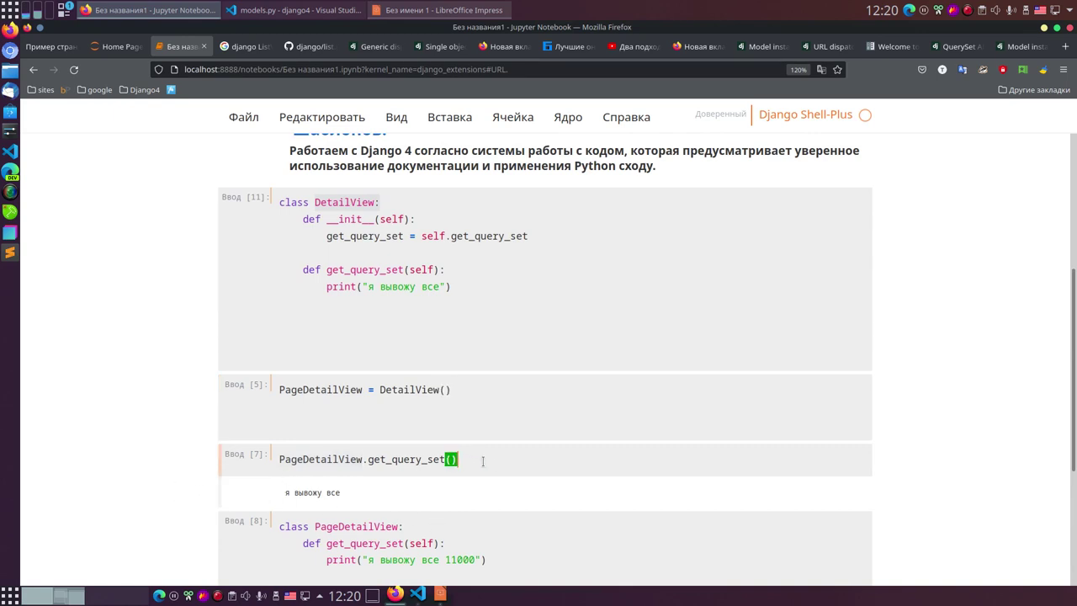
key(shift+Return)
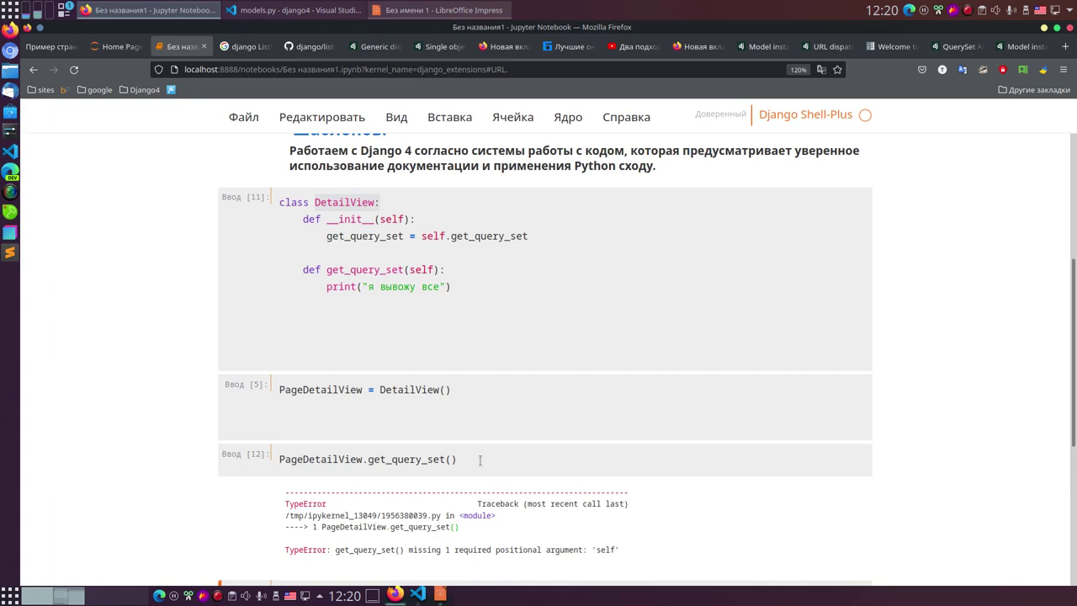
- Examine the TypeError traceback under PageDetailView.get_query_set(), highlight its message, and compare it with the DetailView class and instance cells
click(277, 459)
scroll(452, 385, down, 4)
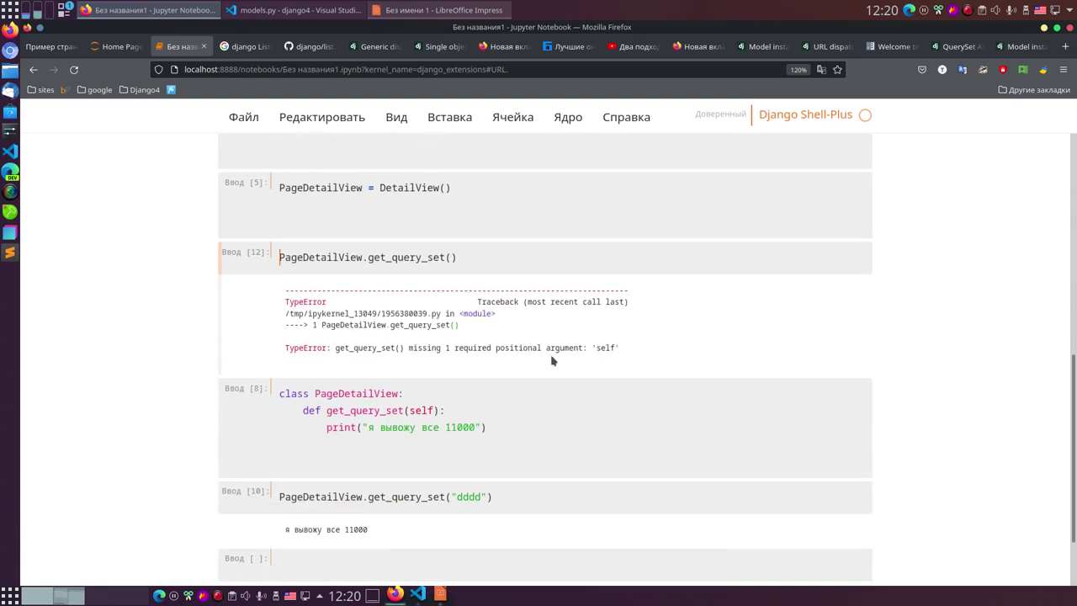
scroll(434, 383, up, 1)
scroll(433, 383, up, 5)
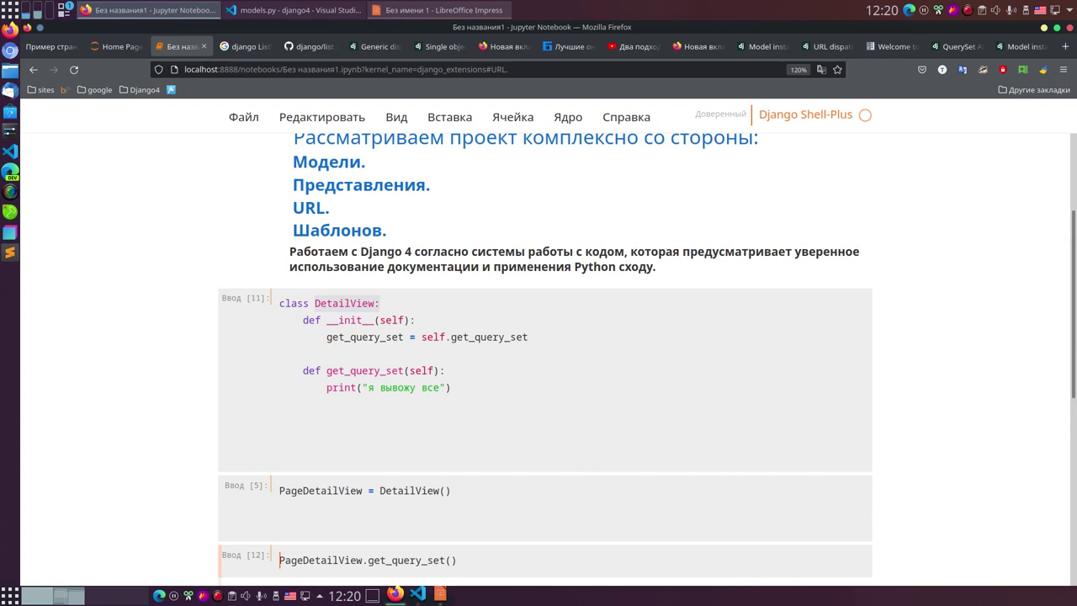
scroll(526, 378, down, 8)
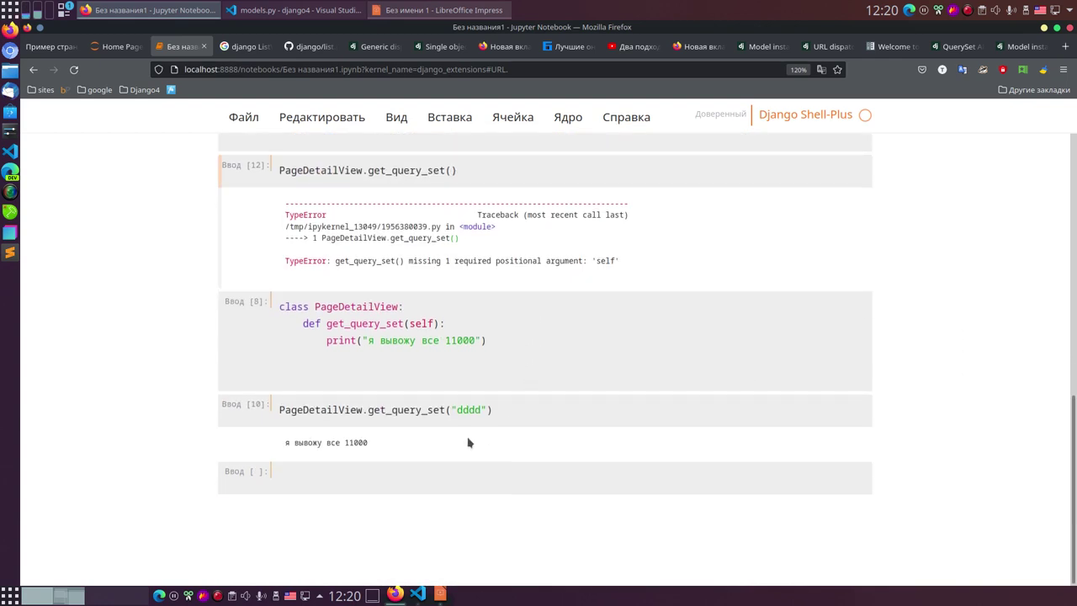
scroll(468, 366, up, 2)
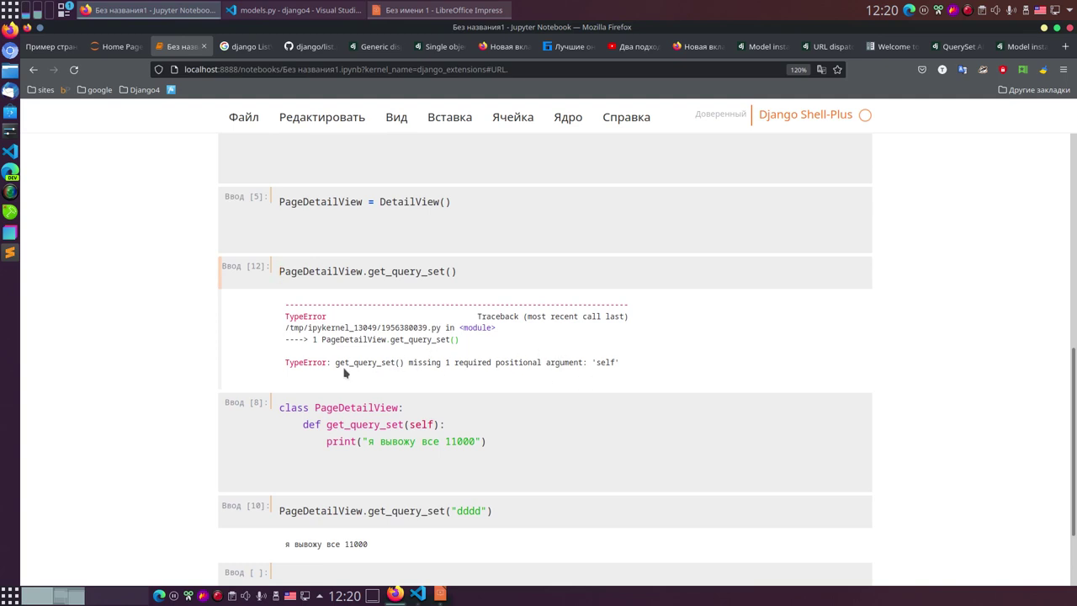
drag(621, 364, 363, 363)
scroll(447, 401, up, 2)
scroll(447, 401, up, 3)
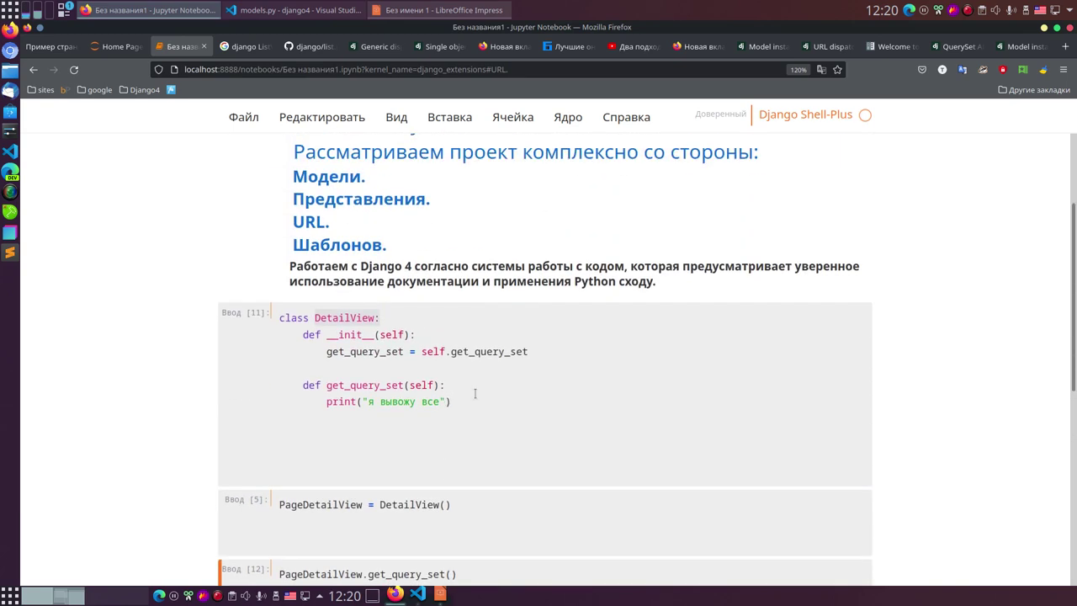
scroll(505, 383, down, 3)
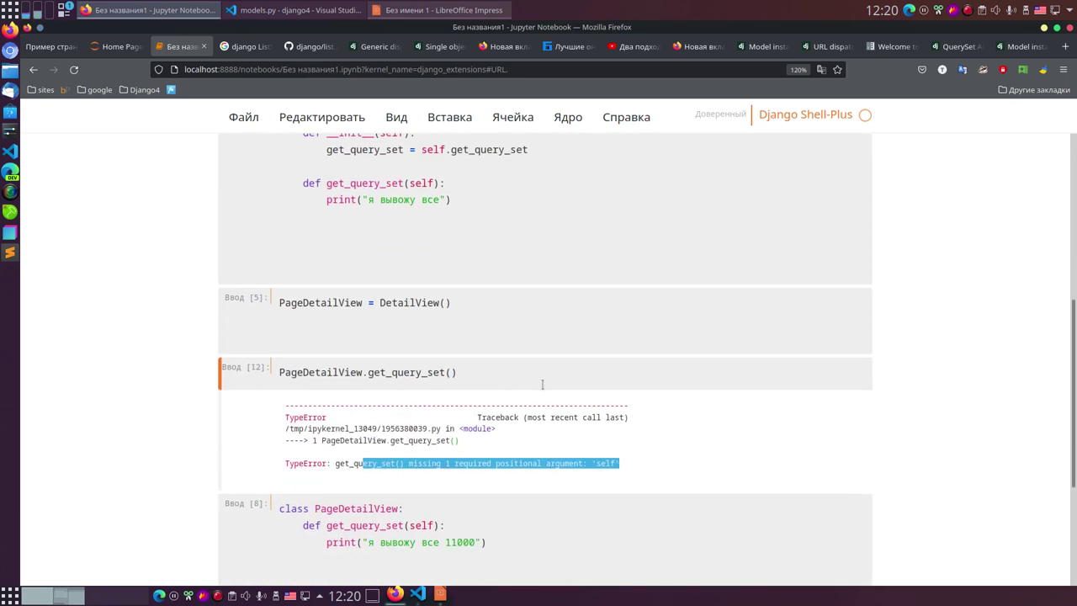
- Rerun the instance-creation cell and the PageDetailView.get_query_set() cell, and highlight the printed output
key(ctrl+Return)
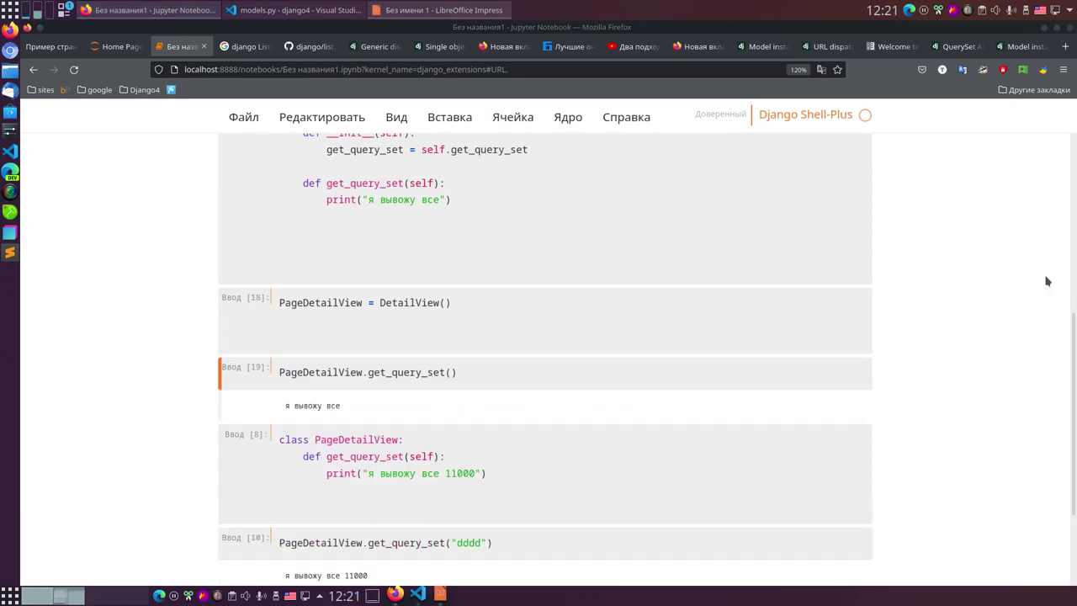
click(510, 372)
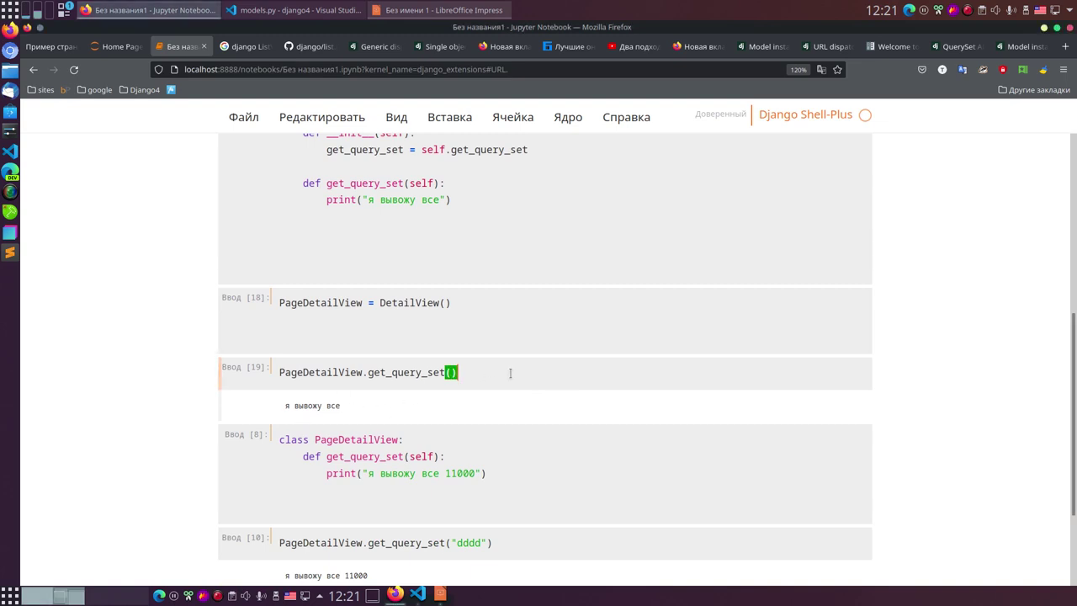
key(shift+Return)
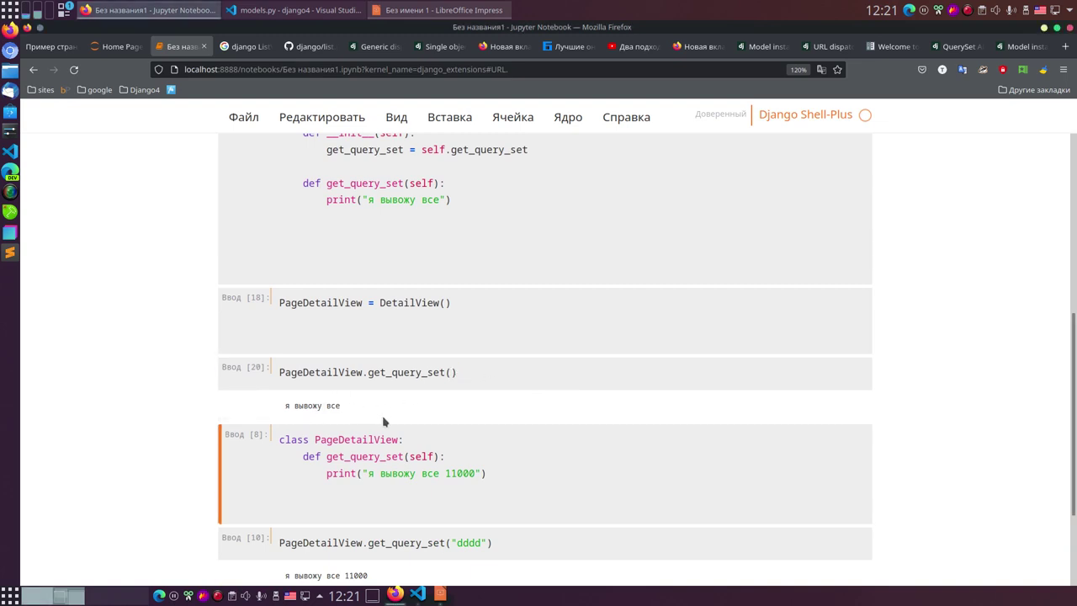
drag(362, 413, 283, 395)
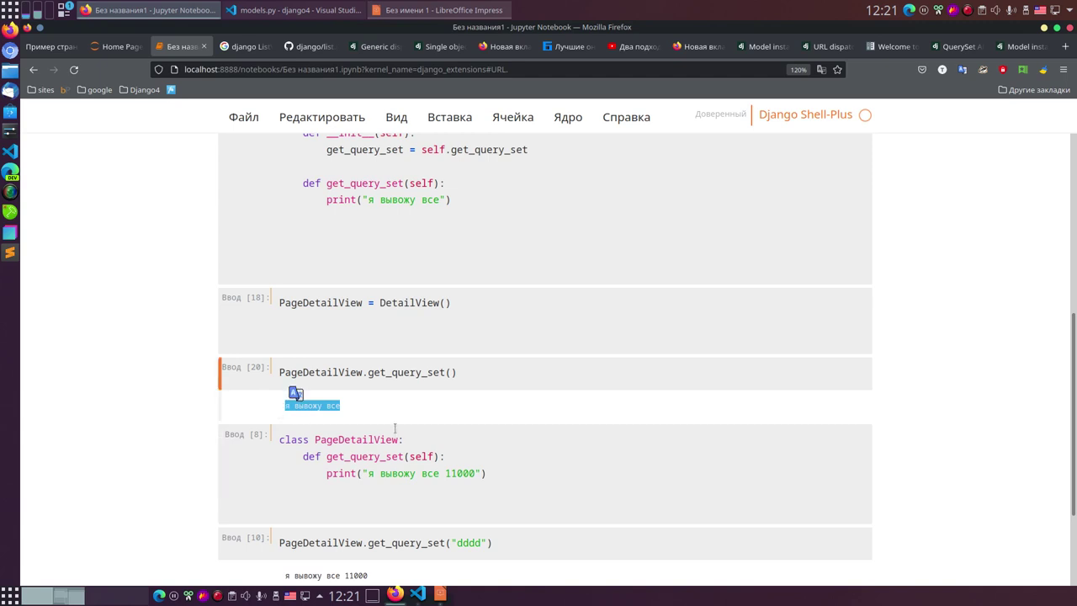
- Highlight the class header and the get_query_set method in the cell defining class PageDetailView
scroll(379, 396, up, 3)
scroll(455, 393, down, 5)
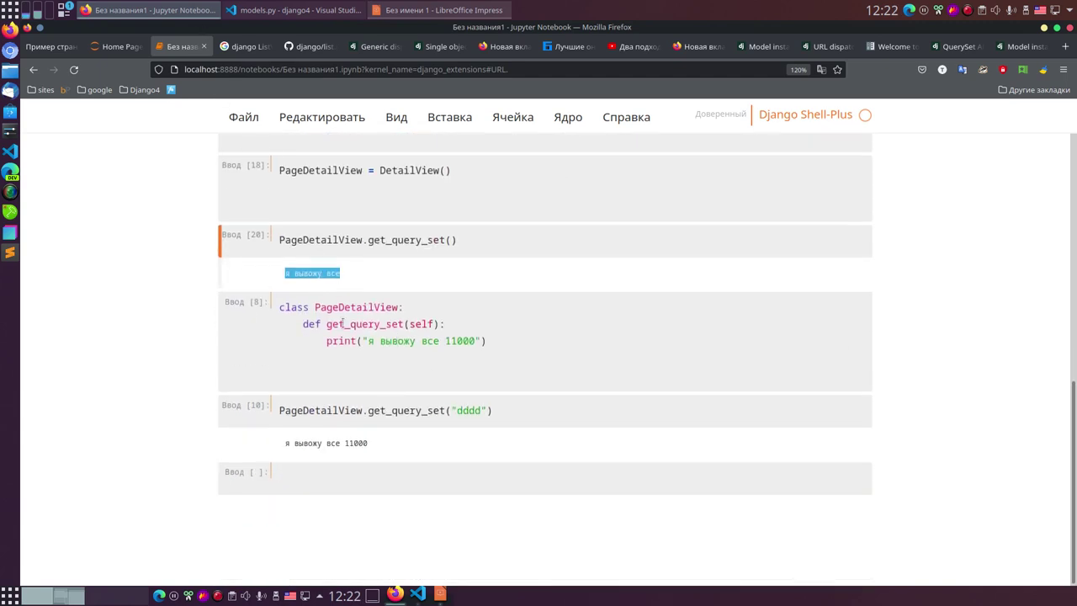
click(598, 332)
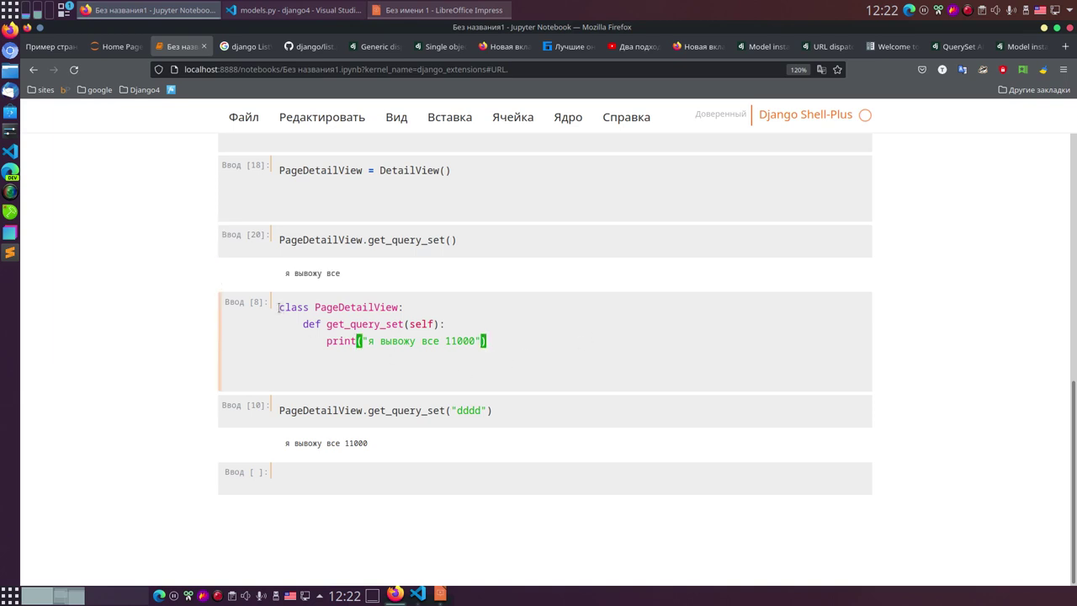
drag(281, 307, 404, 308)
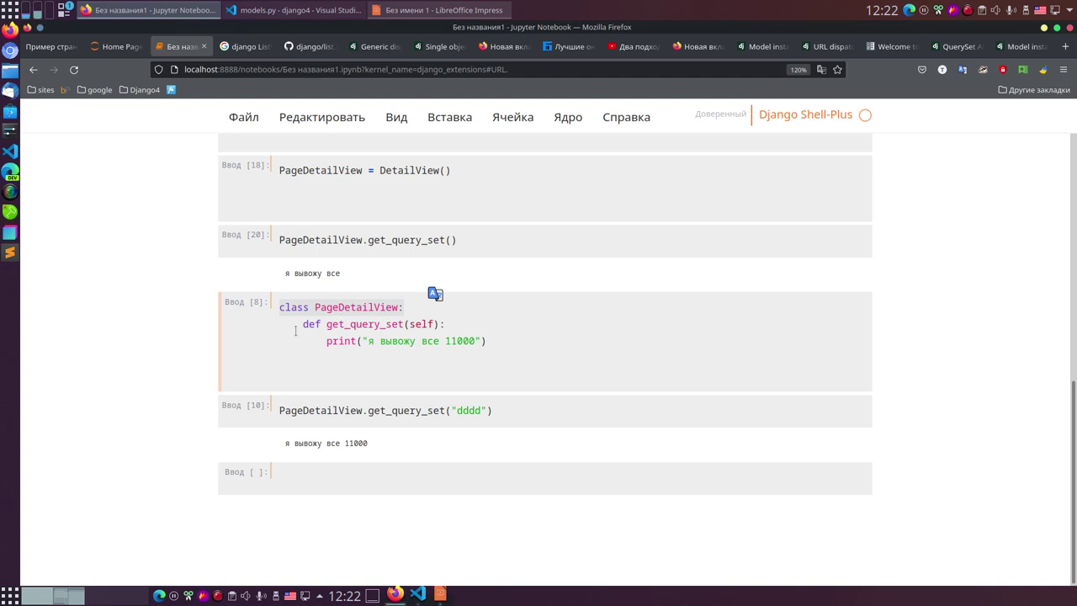
drag(296, 331, 546, 346)
click(399, 357)
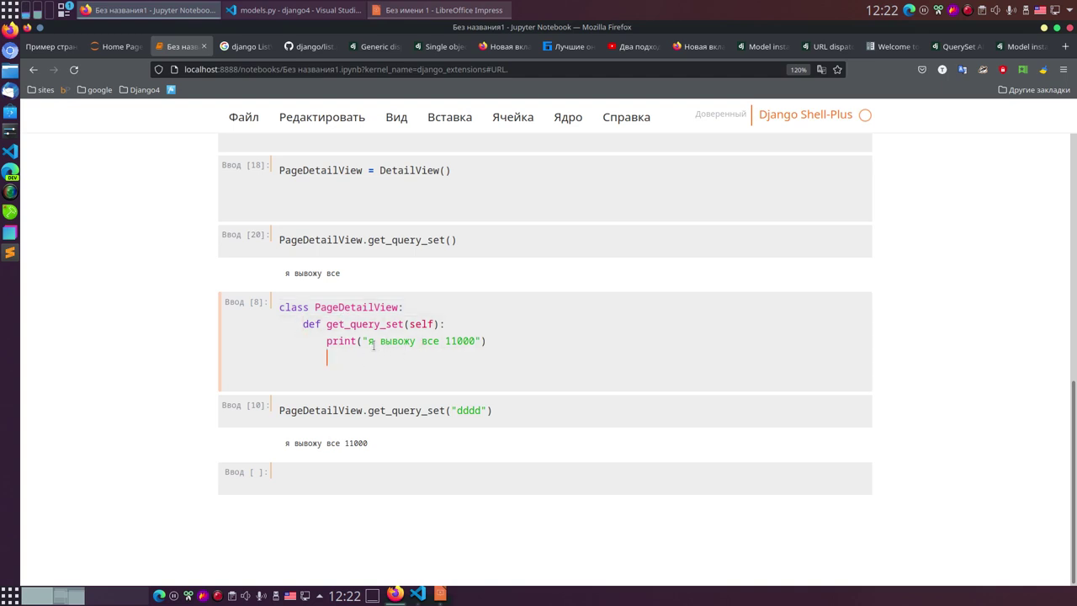
- Highlight the print text "я вывожу все 11000" and run the cell defining class PageDetailView
drag(368, 341, 477, 341)
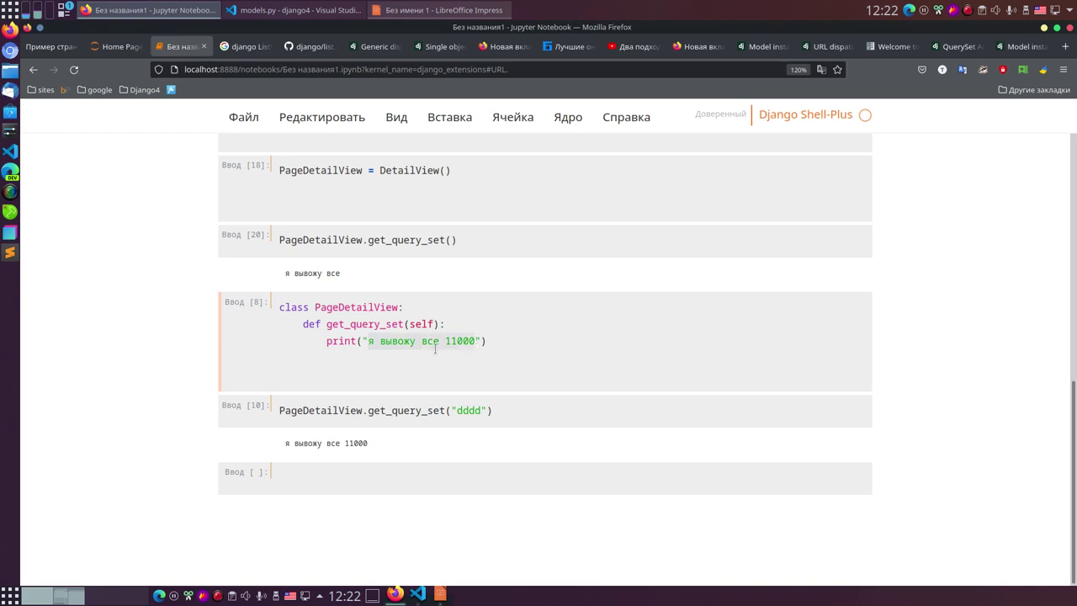
click(379, 373)
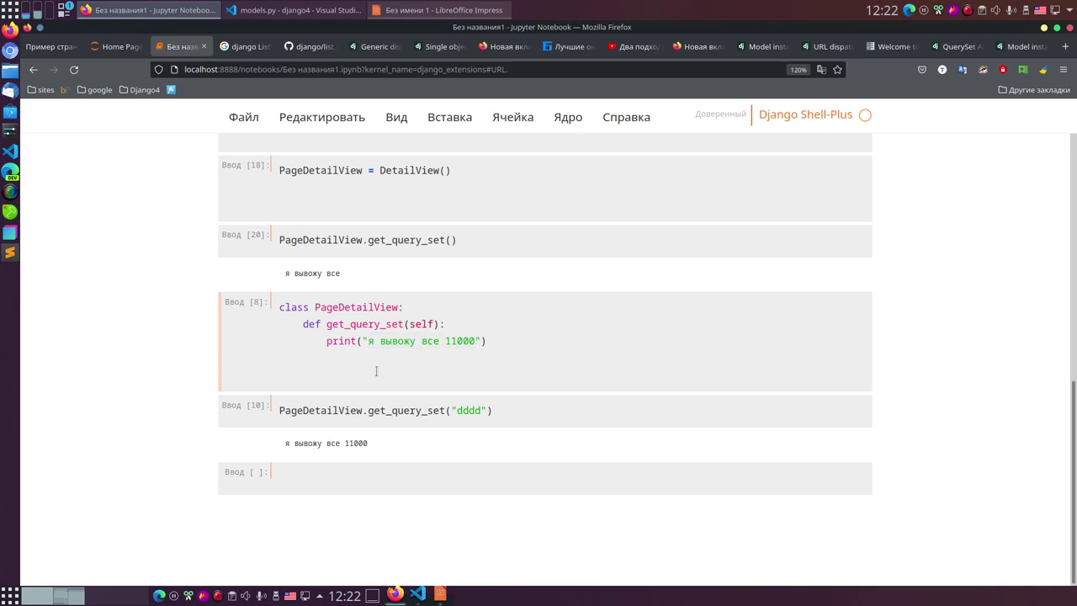
key(shift+Return)
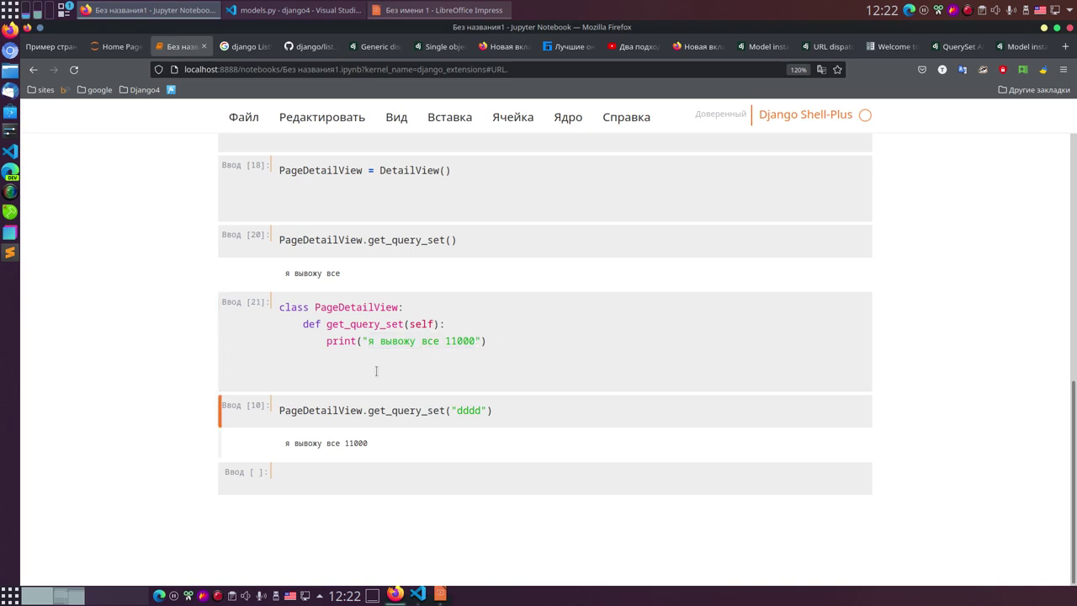
- Highlight the PageDetailView name in the get_query_set("dddd") call
click(375, 409)
click(504, 419)
key(Home)
key(ctrl+shift+Right)
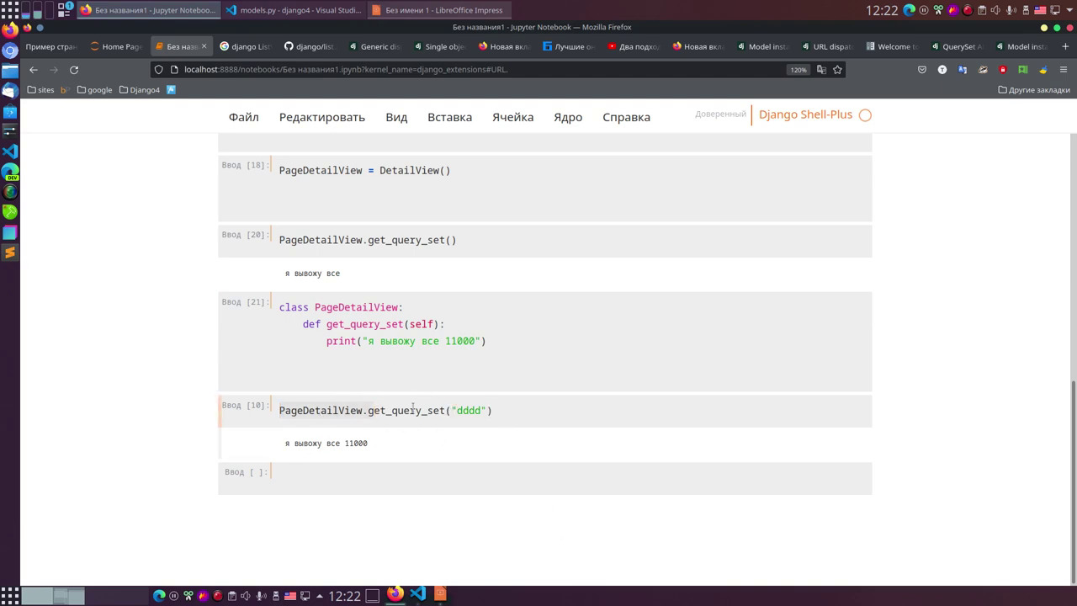
click(508, 411)
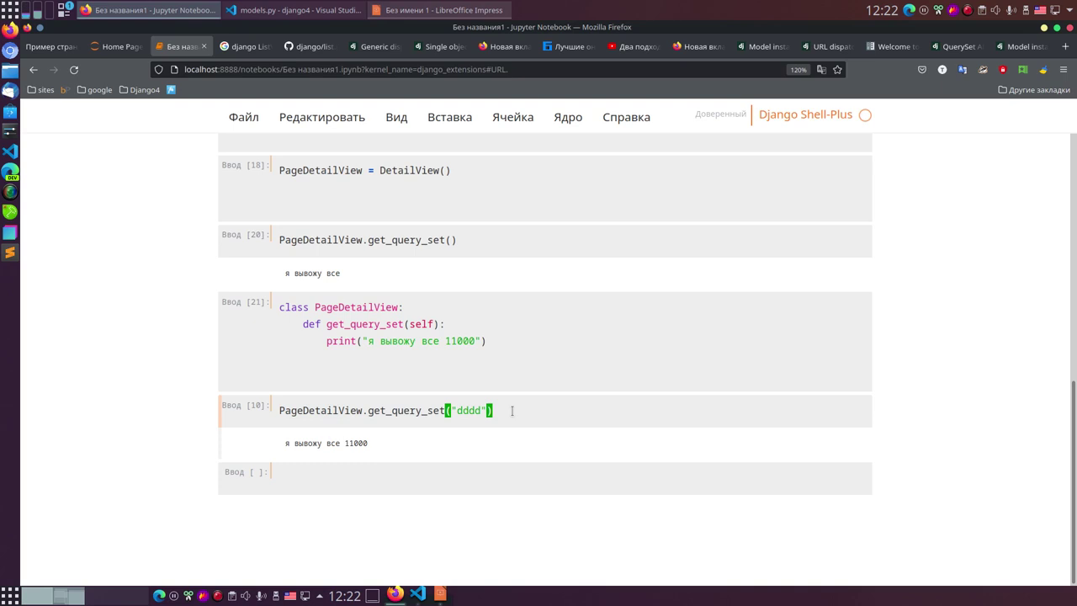
- Remove the "dddd" argument from the last PageDetailView.get_query_set call and run the cell
double_click(464, 410)
key(BackSpace)
key(BackSpace)
key(shift+Return)
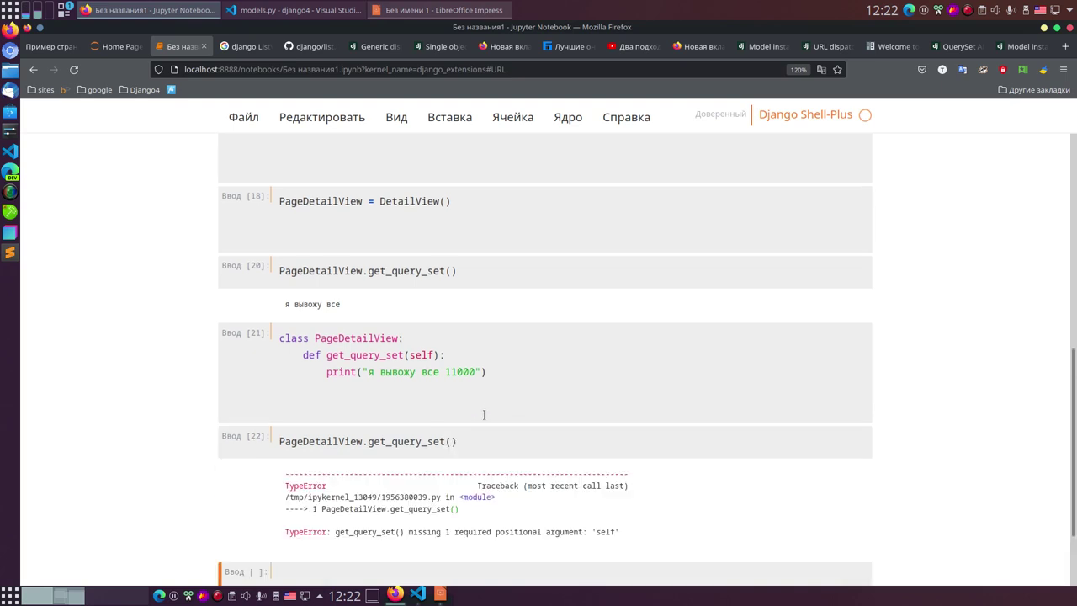
scroll(513, 394, down, 2)
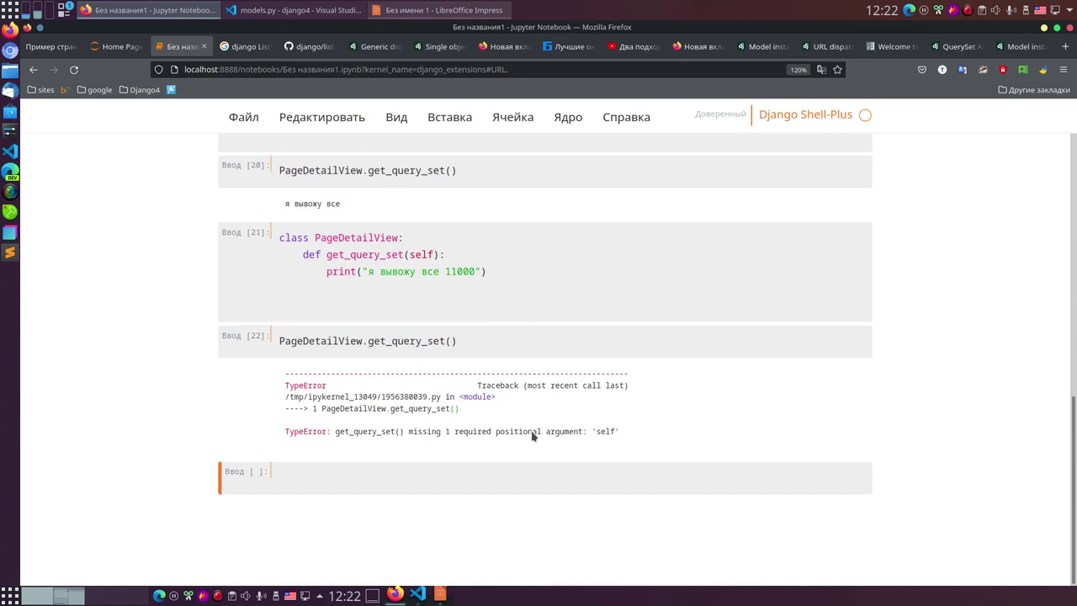
- View the online course site and the Jupyter file list, and return to the Без названия1 notebook
click(564, 48)
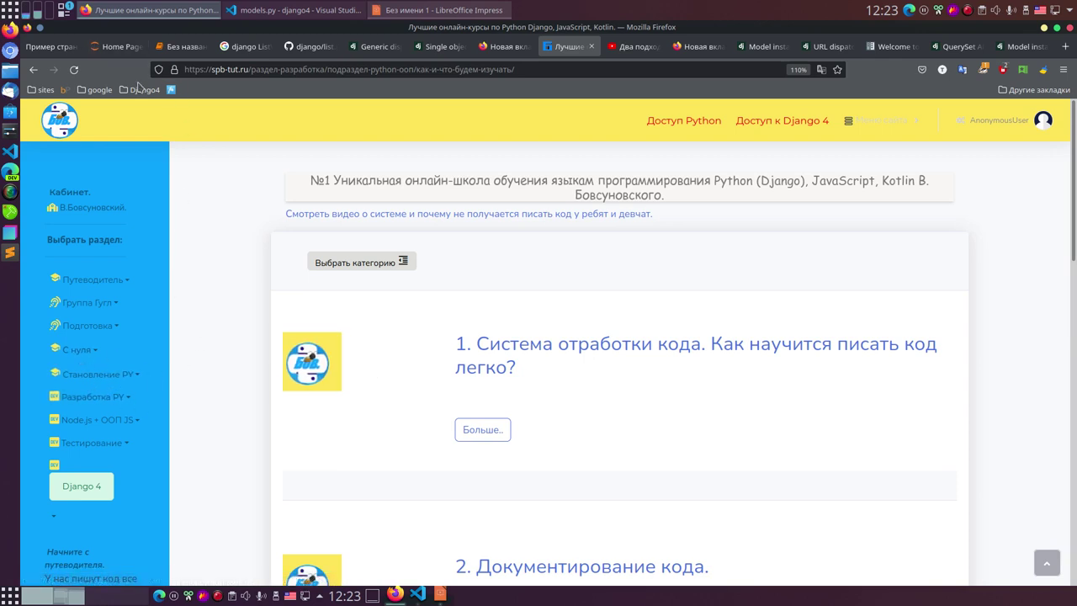
click(122, 48)
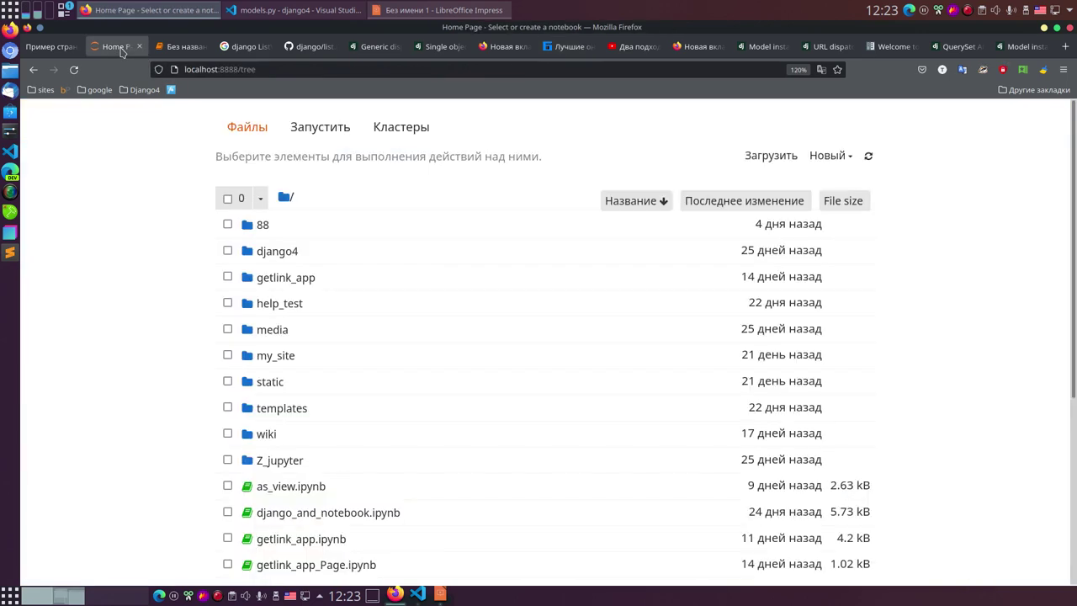
click(181, 47)
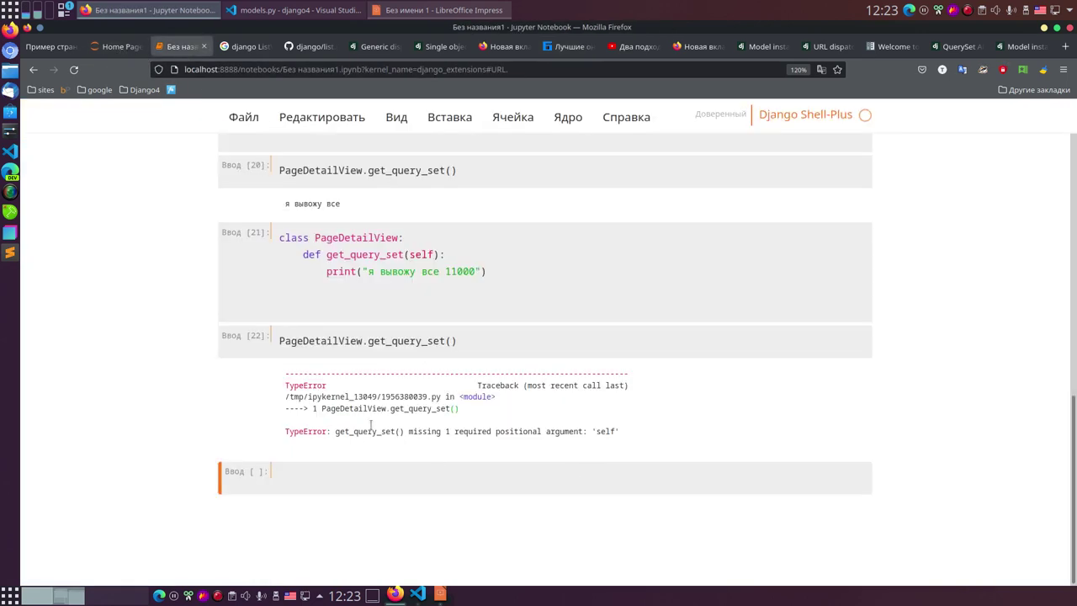
- Highlight the TypeError message about the missing argument under the last get_query_set() call
drag(284, 434, 513, 447)
click(485, 443)
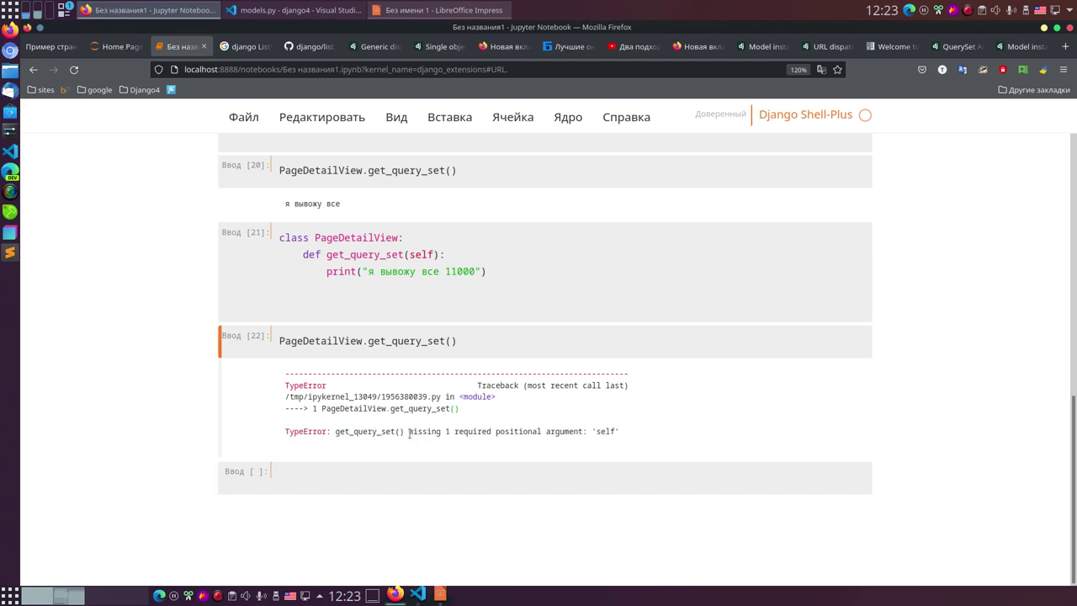
drag(409, 434, 648, 443)
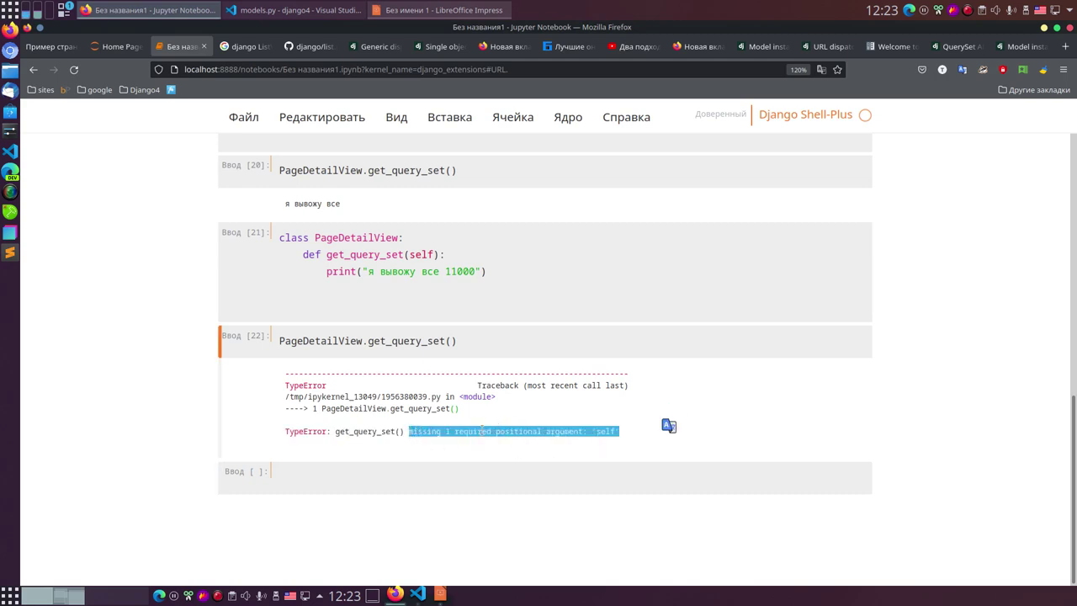
click(509, 434)
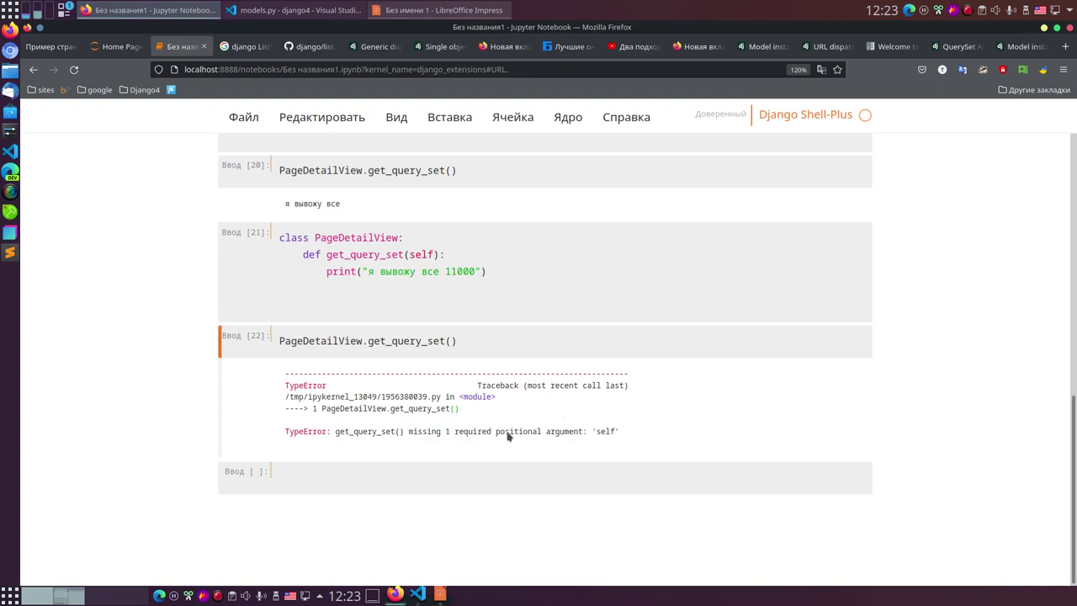
- Pass an empty string "" to the last PageDetailView.get_query_set call and rerun the cell
click(450, 341)
text(")
click(490, 337)
key(shift+Return)
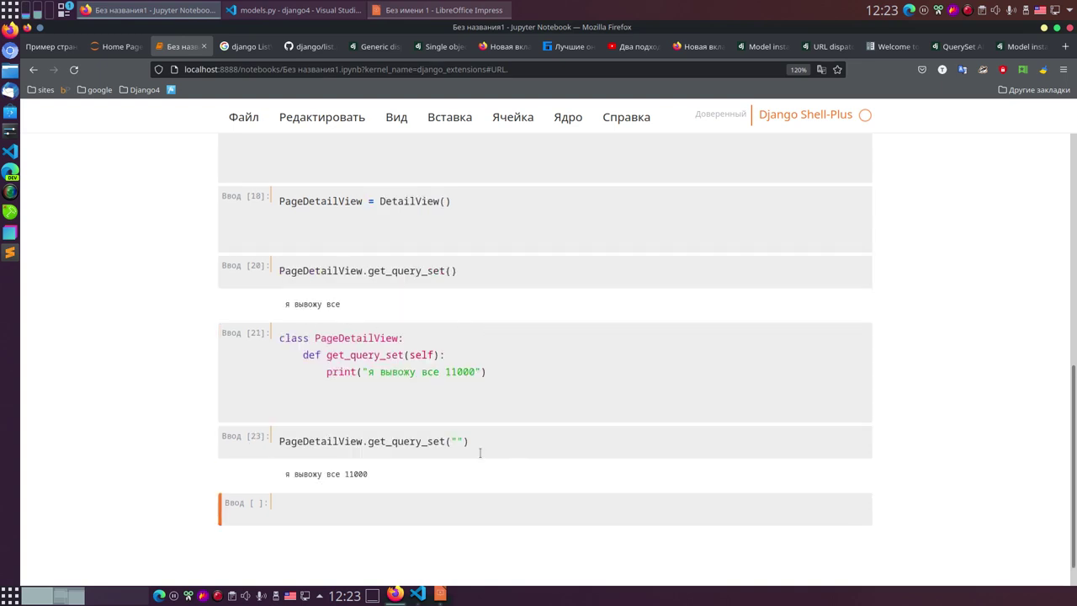
- Highlight the empty string argument in the last call and review the DetailView class and instance cells
click(464, 441)
key(alt+shift)
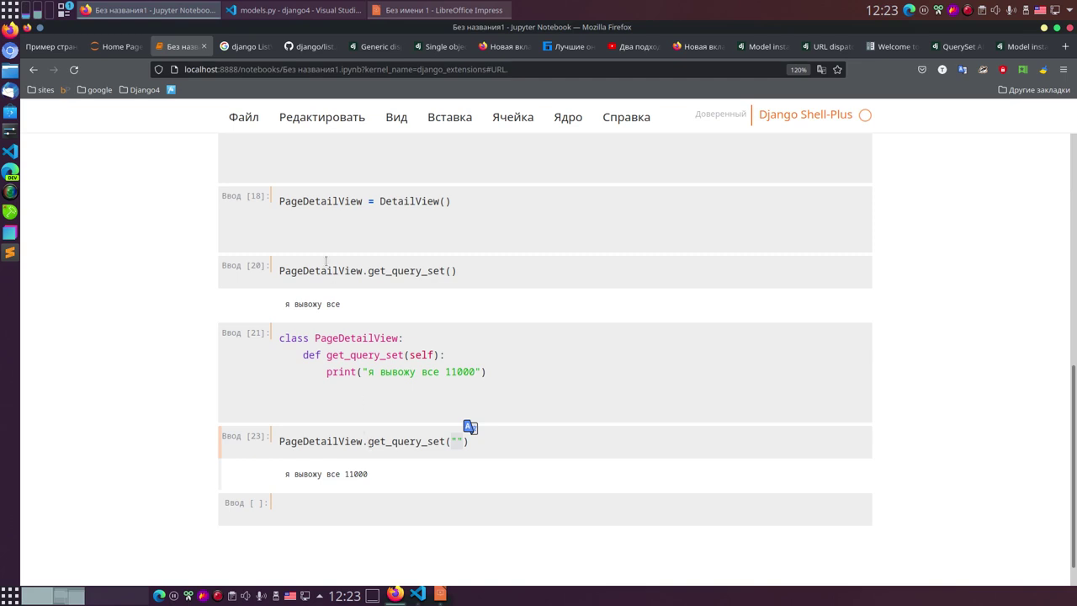
scroll(404, 325, up, 8)
scroll(404, 340, down, 6)
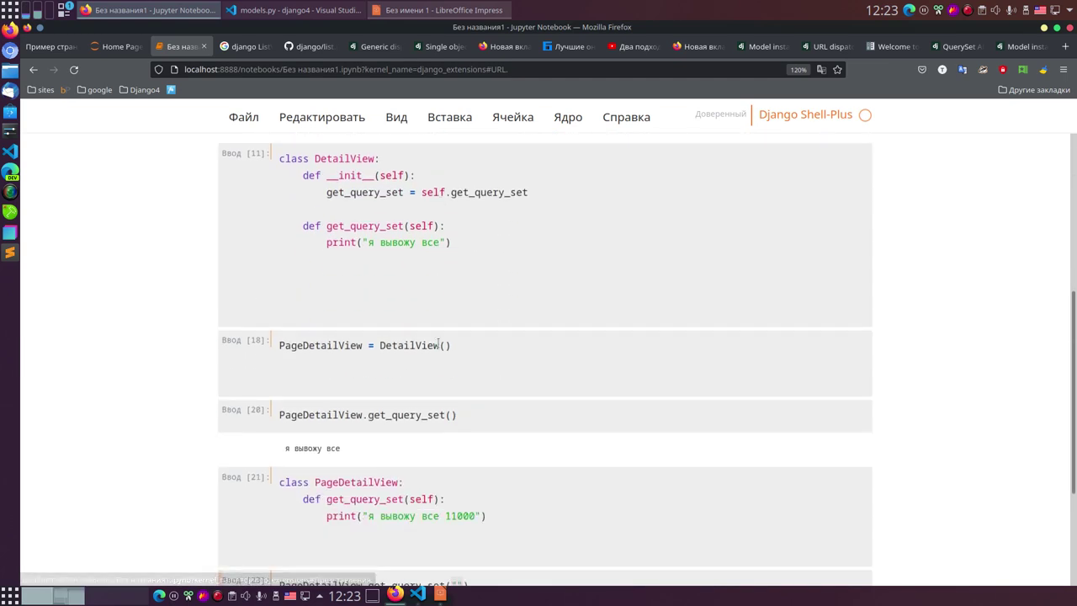
- Highlight the self parameter in the __init__ method of the DetailView class
drag(407, 175, 378, 175)
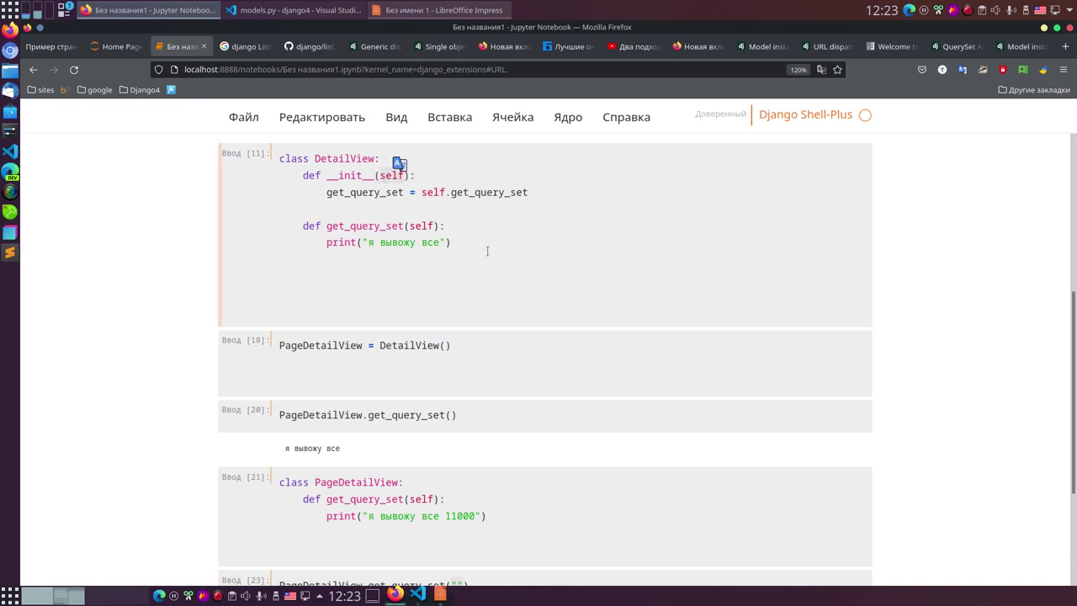
click(404, 175)
drag(407, 176, 378, 175)
- View the online course site and the Jupyter file list, returning to the Без названия1 notebook
click(570, 47)
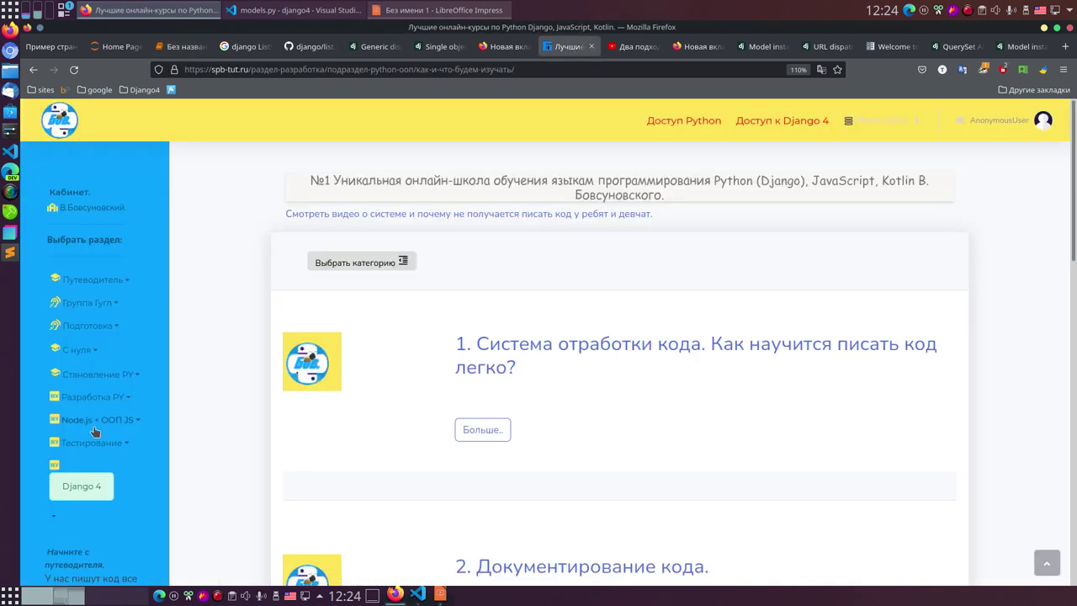
click(118, 50)
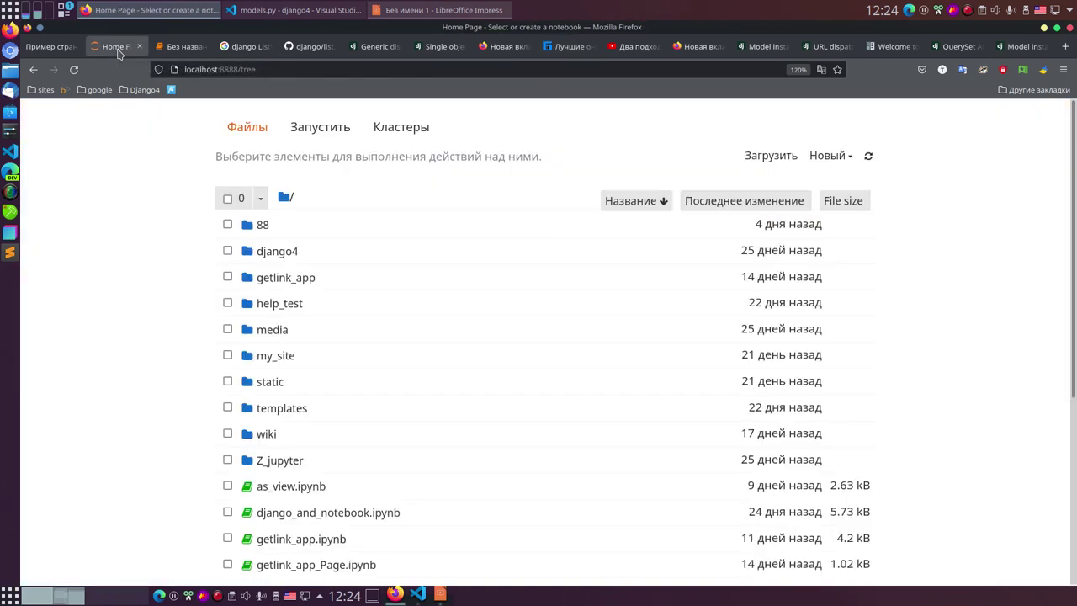
click(175, 47)
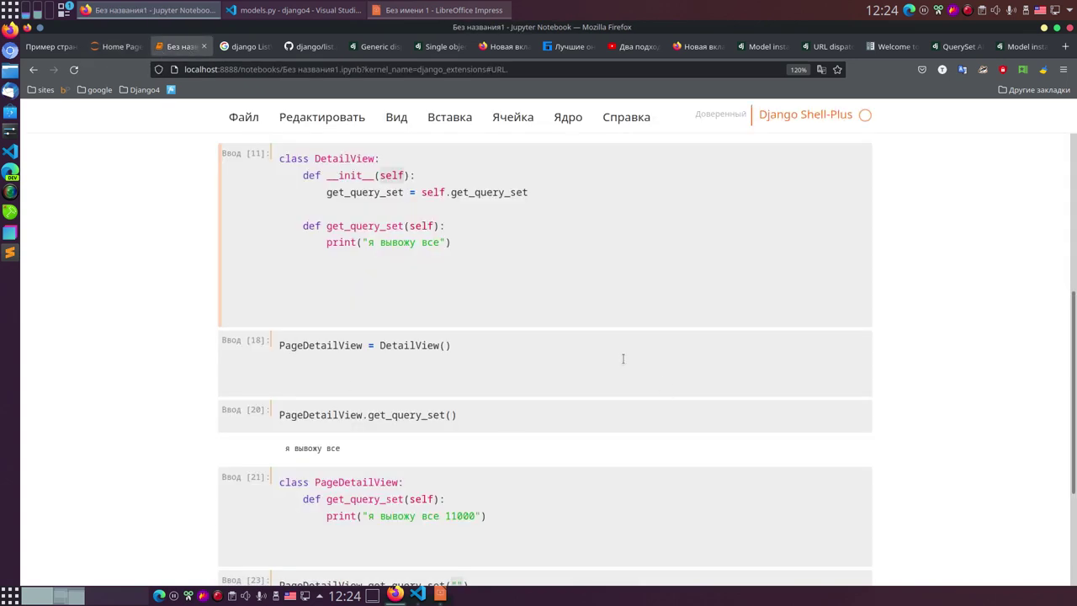
- Remove the empty string argument from the last PageDetailView.get_query_set call and rerun the cell
scroll(623, 359, down, 3)
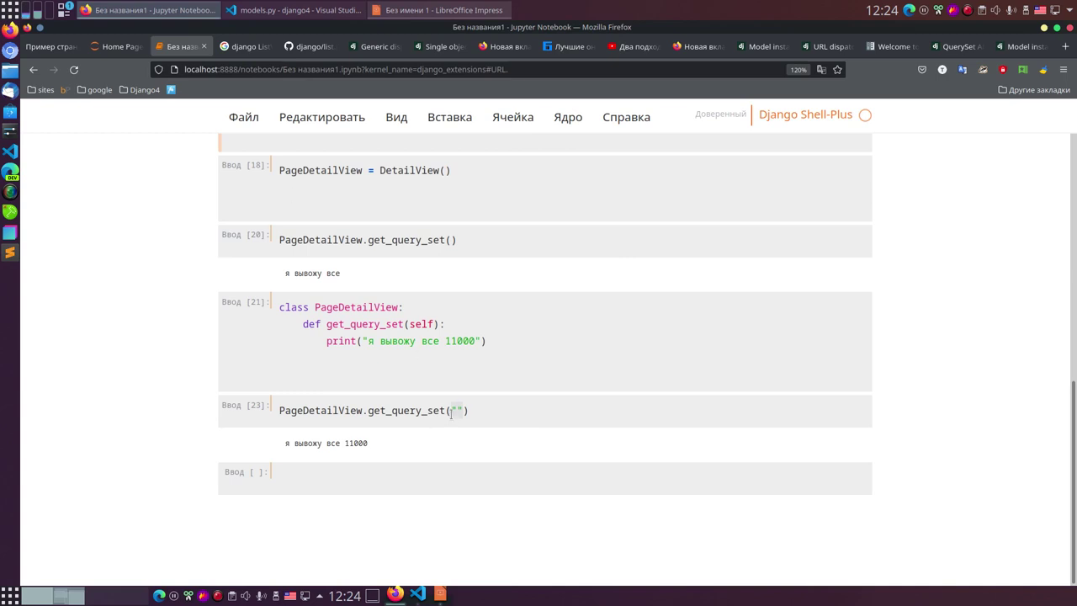
click(452, 413)
click(465, 412)
key(BackSpace)
key(BackSpace)
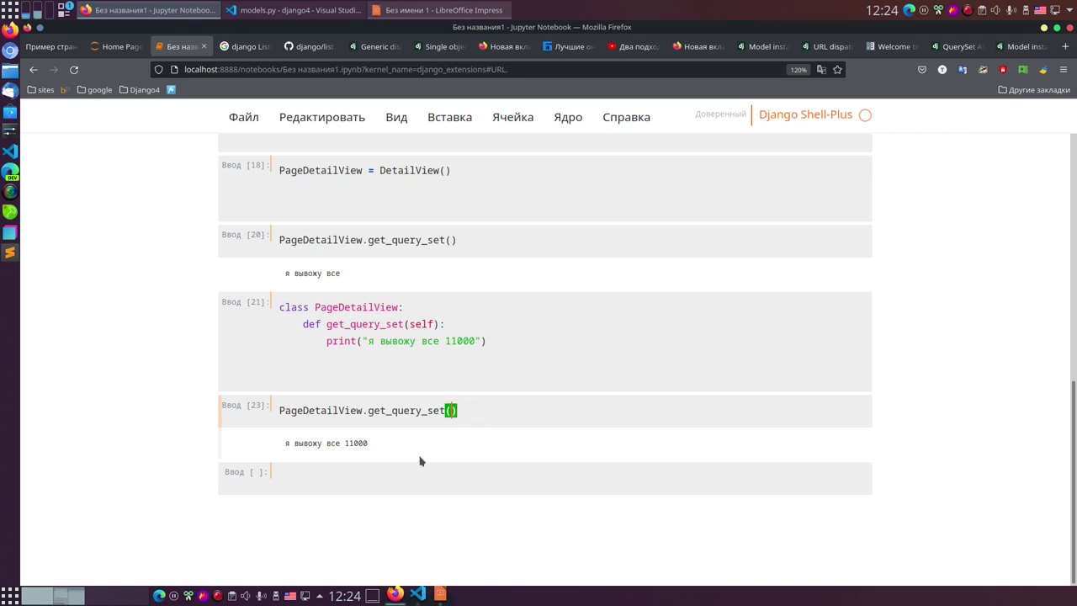
click(431, 410)
click(461, 410)
key(shift+Return)
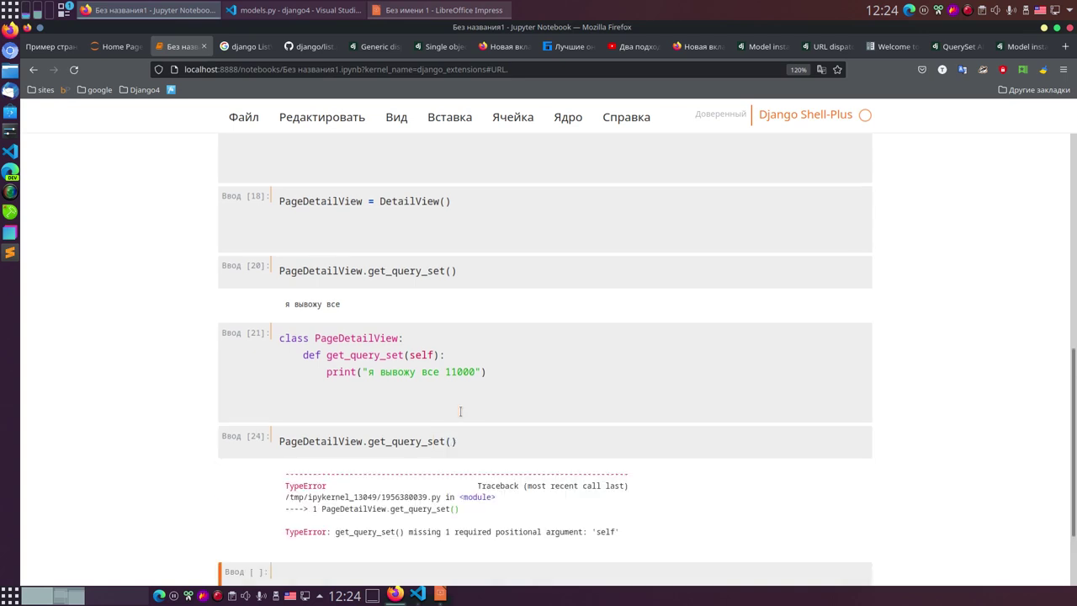
- Copy the TypeError message under the last get_query_set() call and search Google for it in a new browser tab
scroll(513, 421, down, 2)
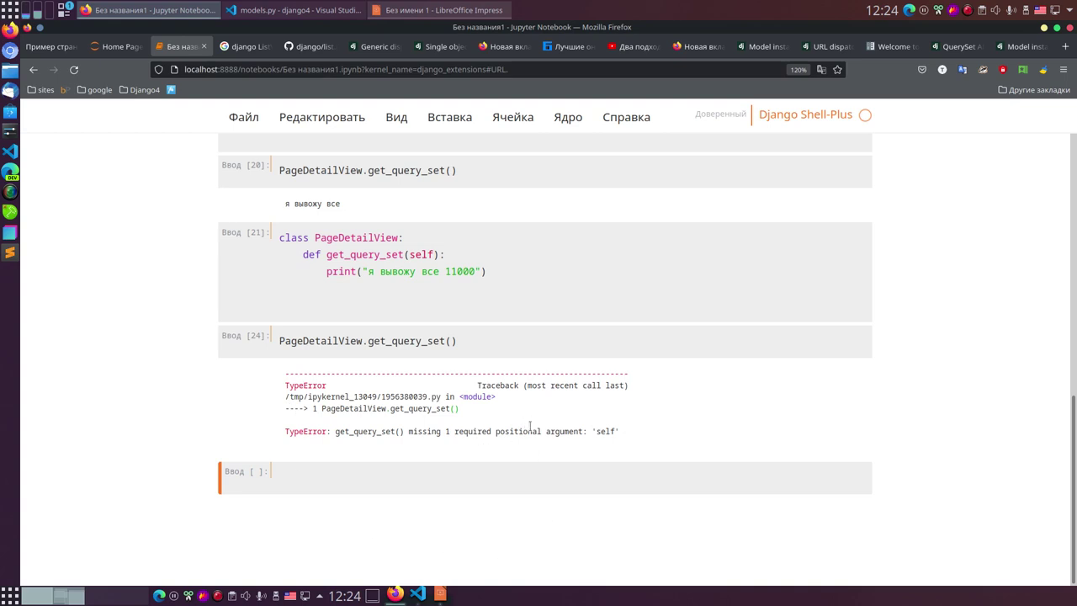
drag(621, 431, 285, 430)
key(ctrl+c)
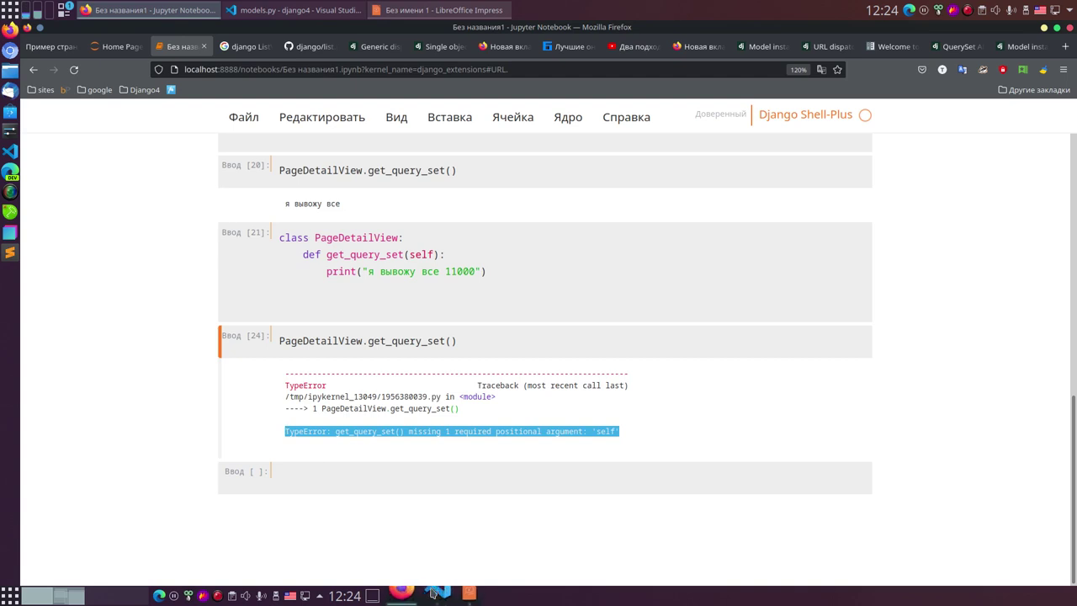
click(440, 594)
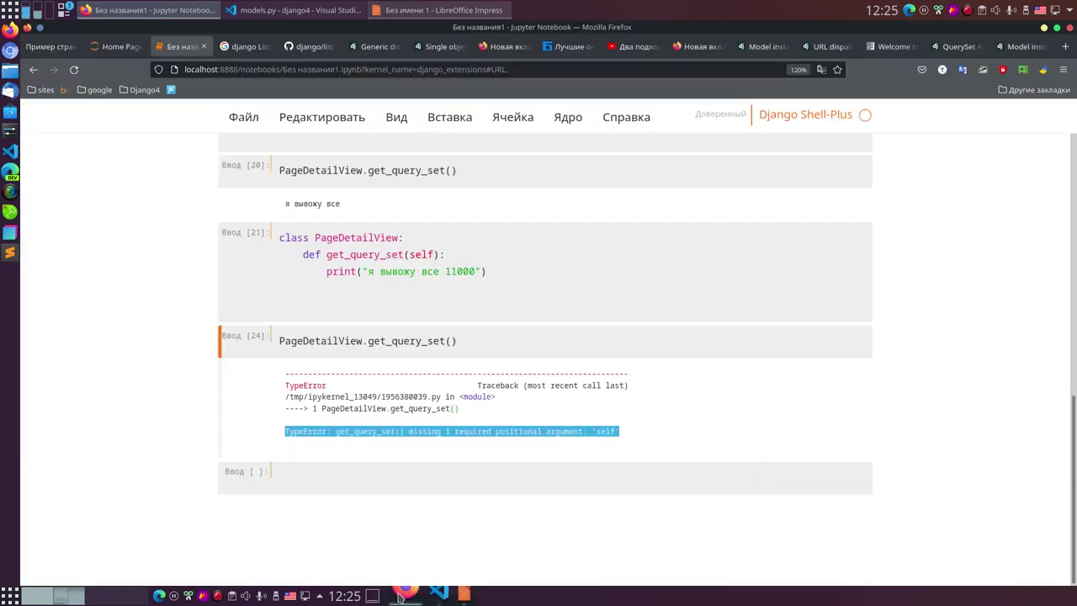
click(394, 594)
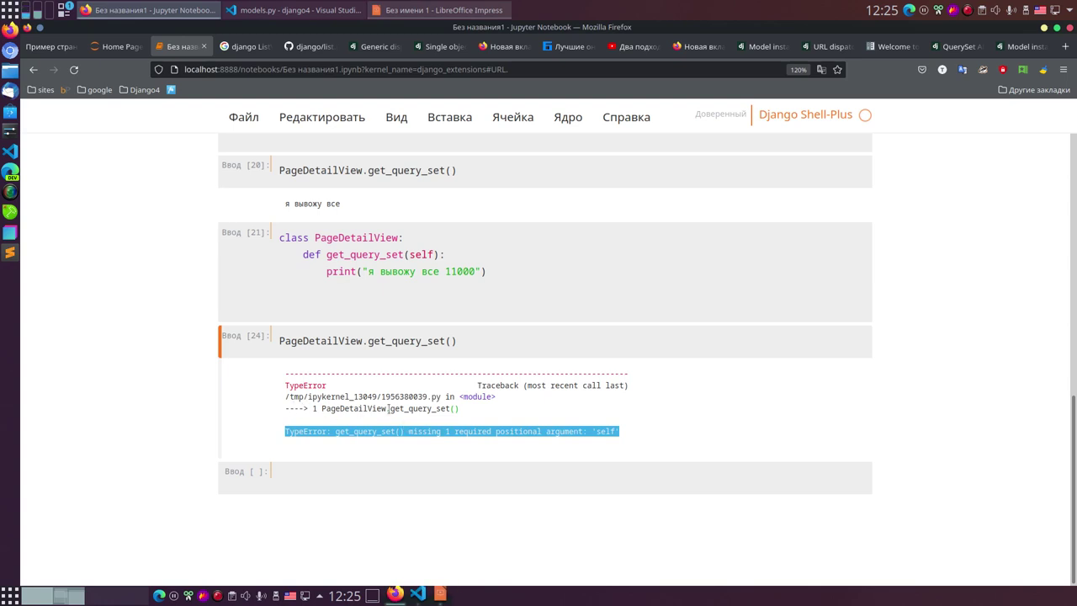
click(1066, 47)
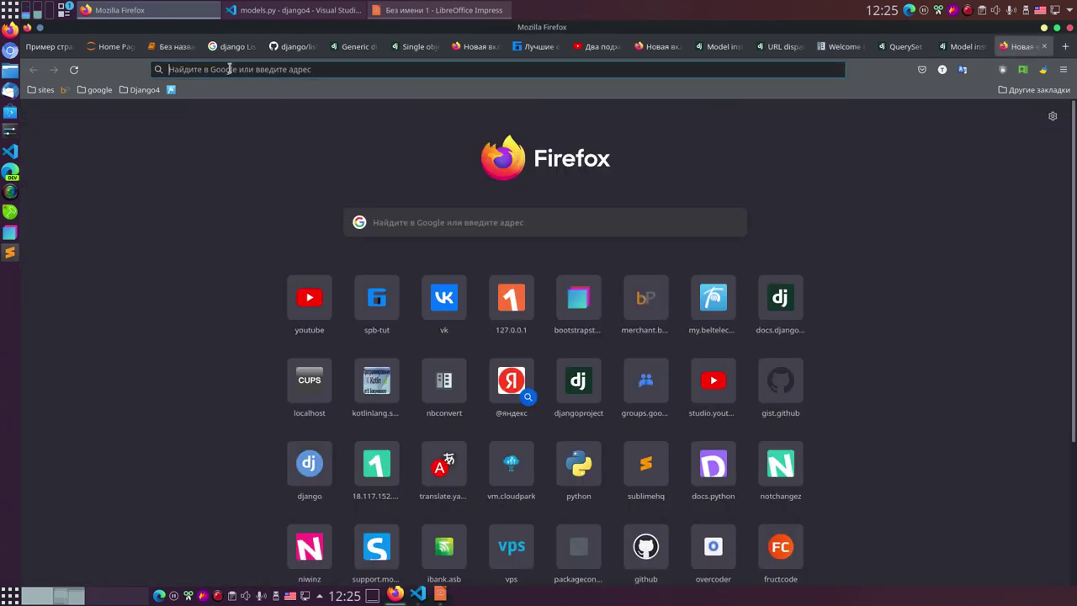
click(233, 69)
key(ctrl+v)
key(Return)
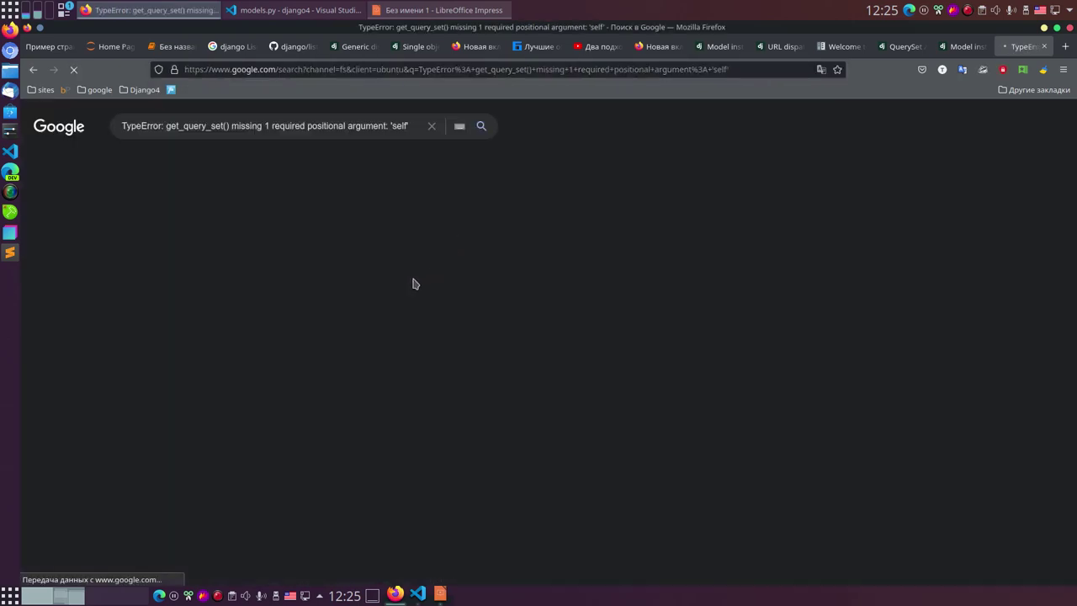
- Follow the related search "get_queryset() missing 1 required positional argument pk" and open its first Stack Overflow result
scroll(412, 284, down, 15)
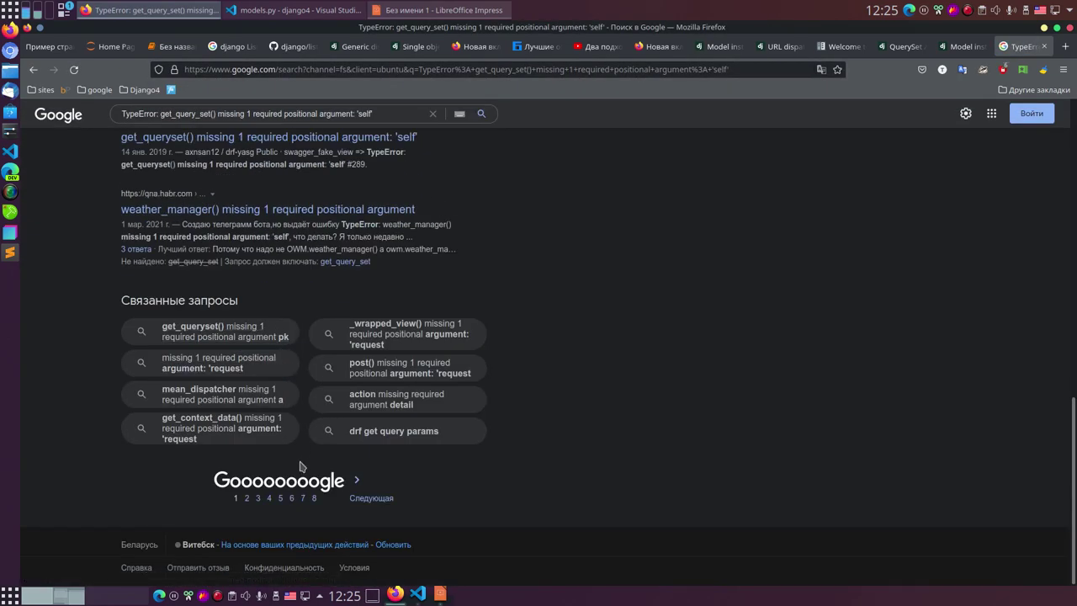
scroll(274, 402, up, 2)
click(220, 410)
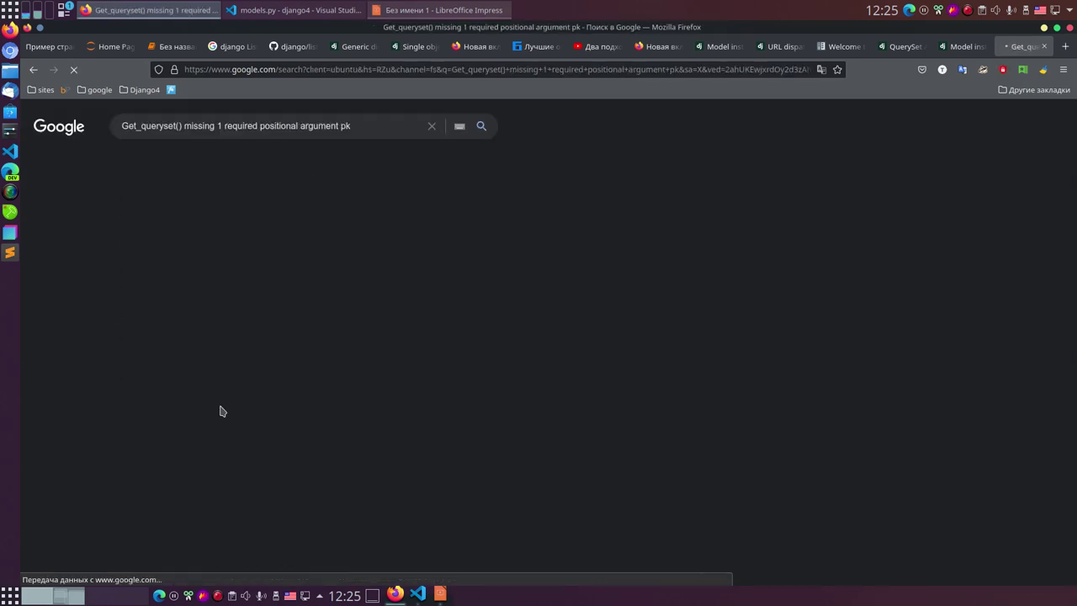
click(192, 252)
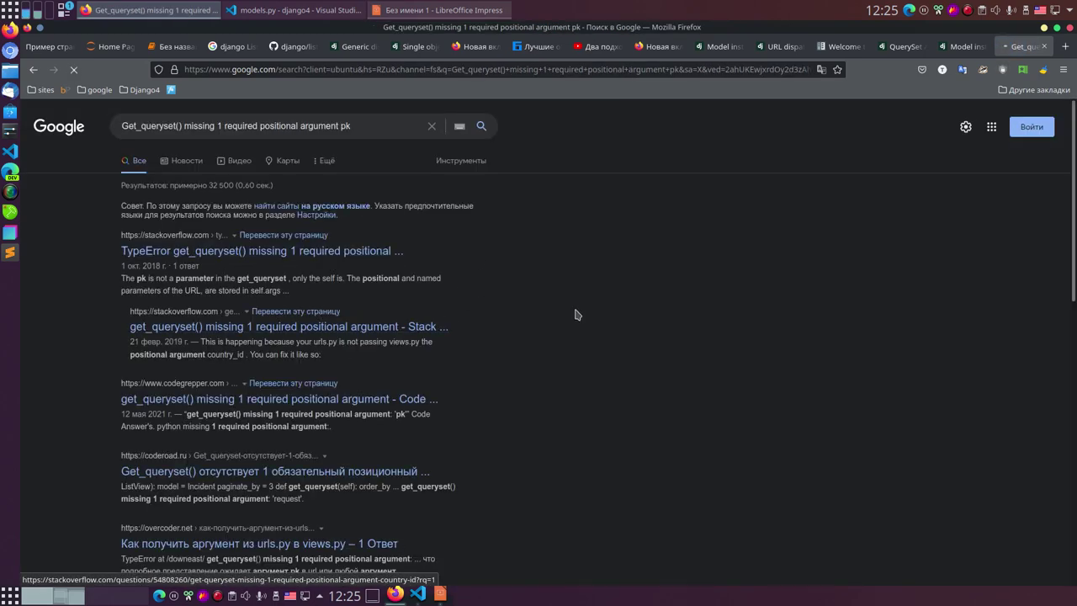
- Skim the Stack Overflow answer about get_queryset() and highlight the question's title
scroll(572, 289, down, 4)
scroll(567, 289, down, 3)
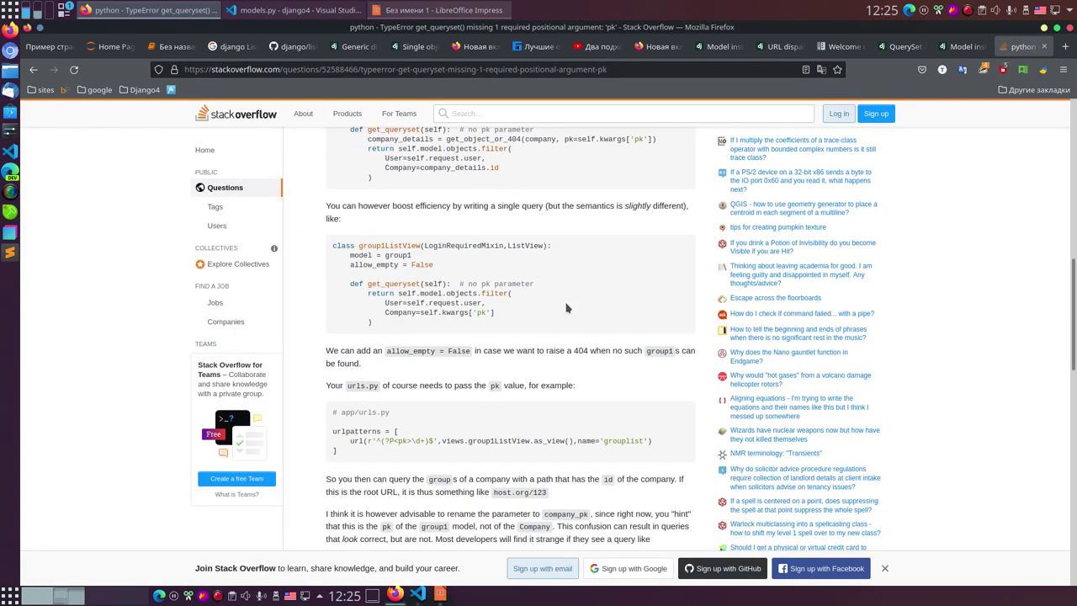
scroll(564, 307, up, 10)
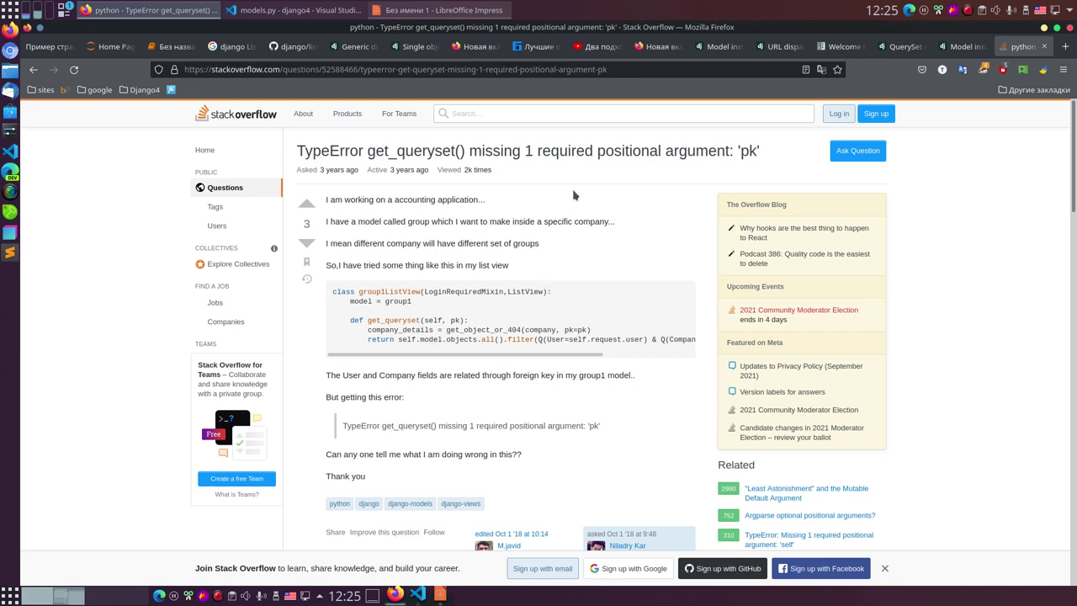
drag(296, 152, 802, 161)
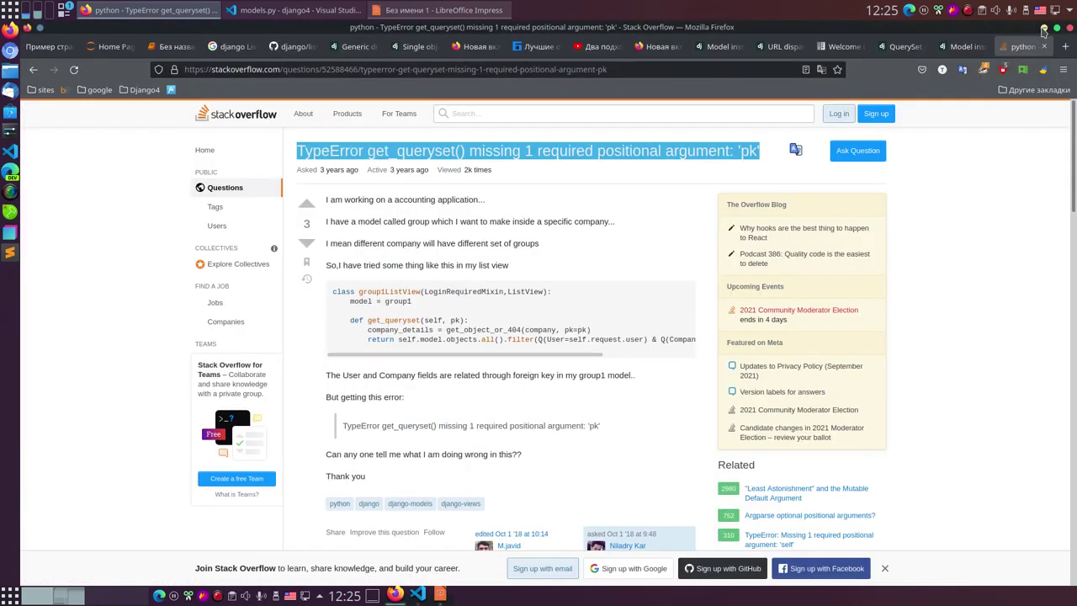
- View the online course site, return to the Без названия1 notebook and highlight the TypeError message under the last call
click(535, 48)
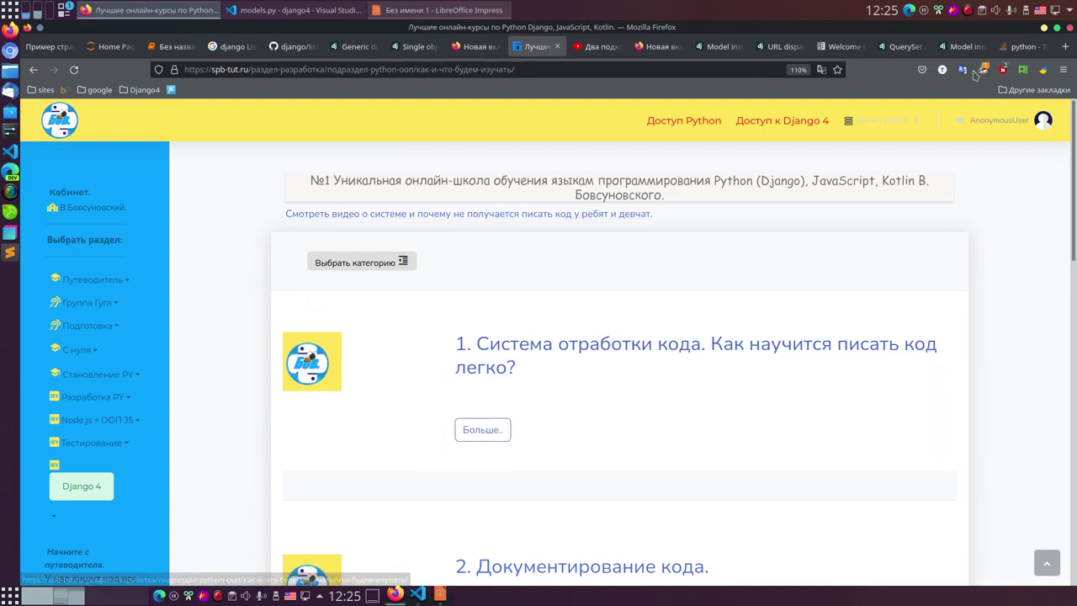
click(173, 46)
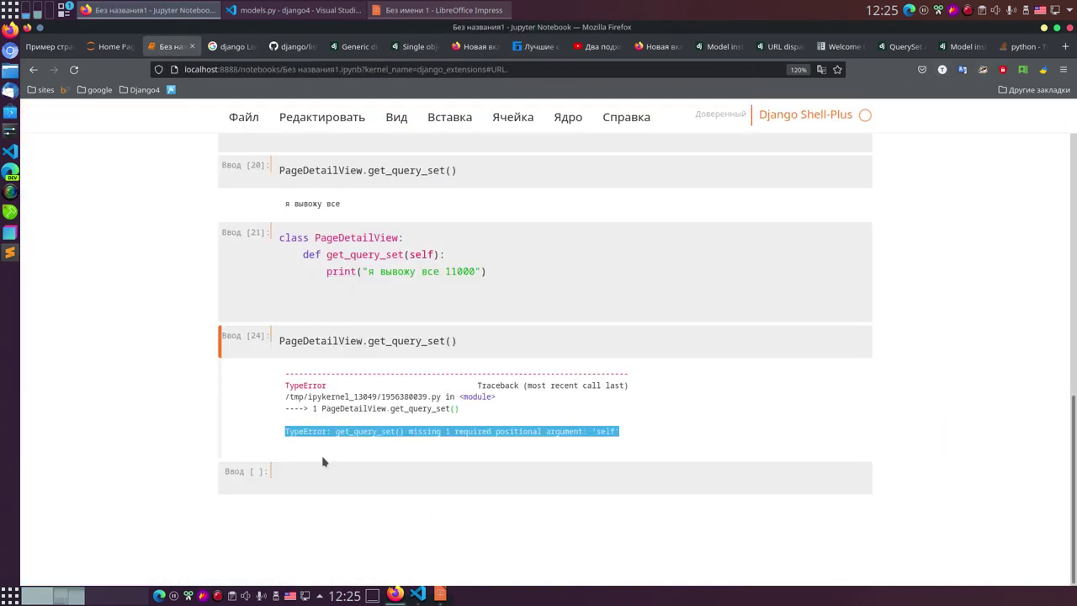
click(679, 420)
drag(440, 440, 290, 435)
- Review the notebook cells and highlight the __init__ method in the DetailView class
scroll(378, 396, up, 2)
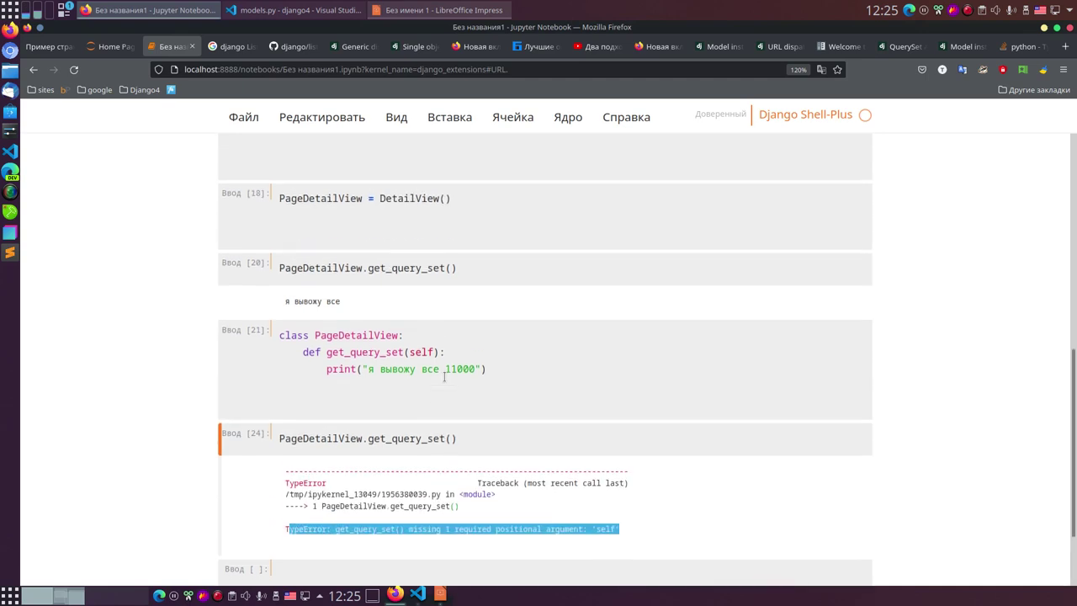
scroll(445, 377, up, 4)
scroll(500, 353, down, 4)
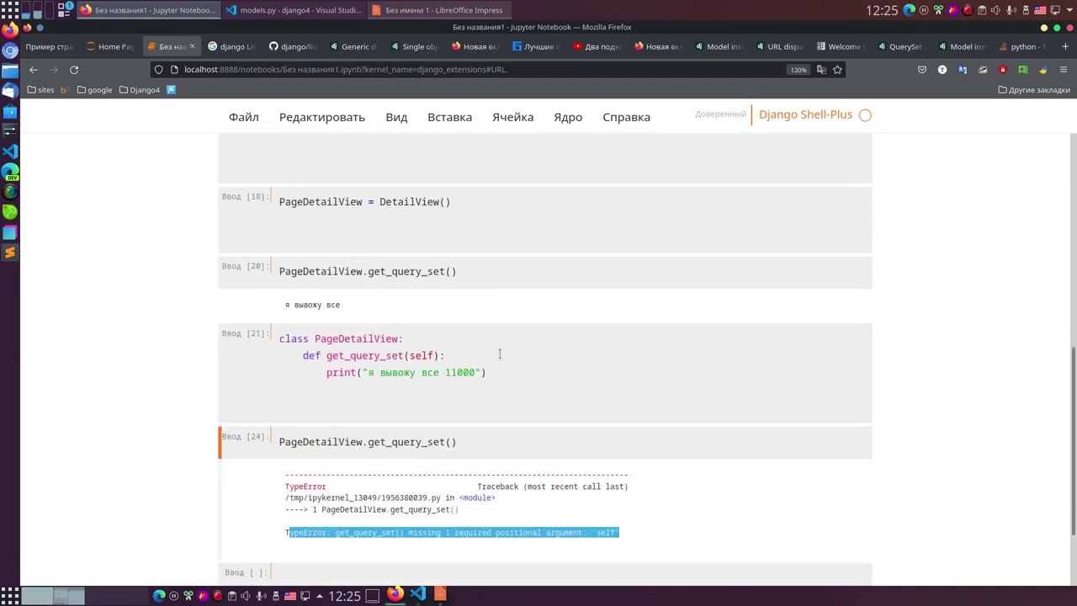
scroll(500, 354, up, 6)
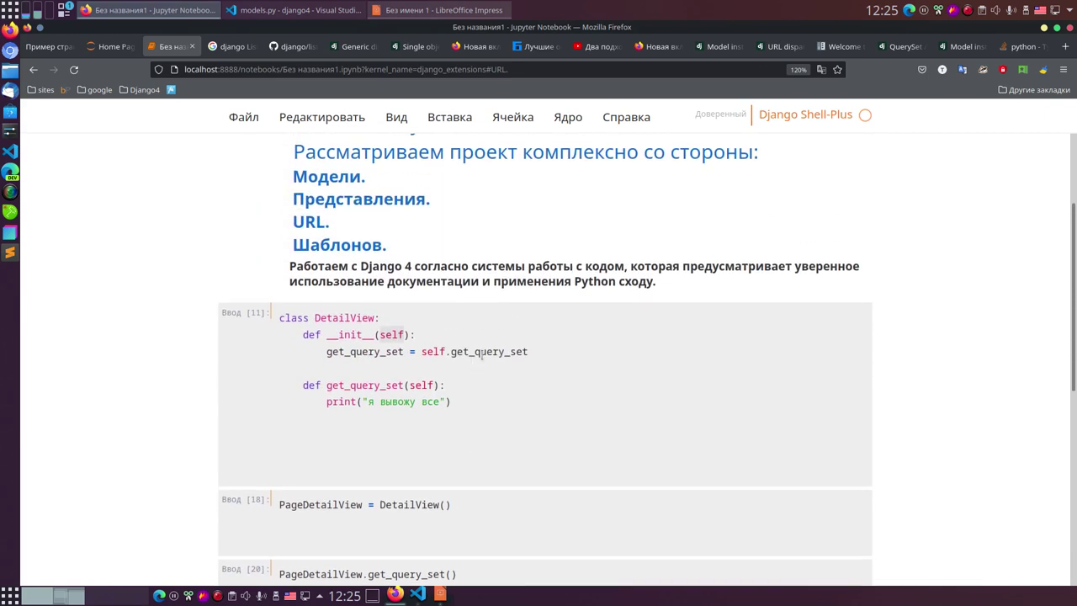
click(316, 318)
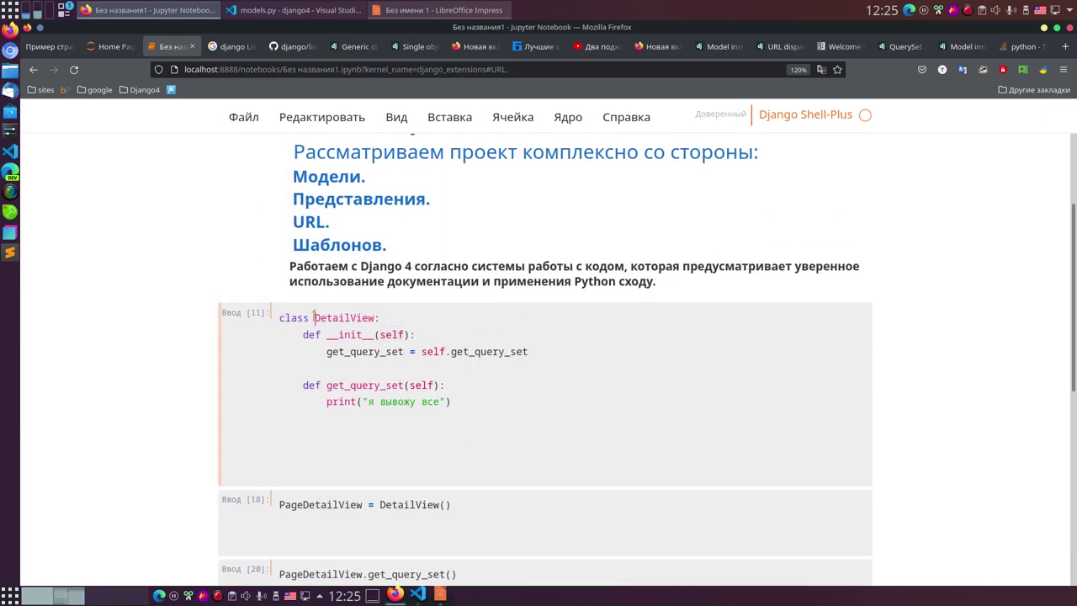
click(571, 360)
drag(302, 334, 566, 364)
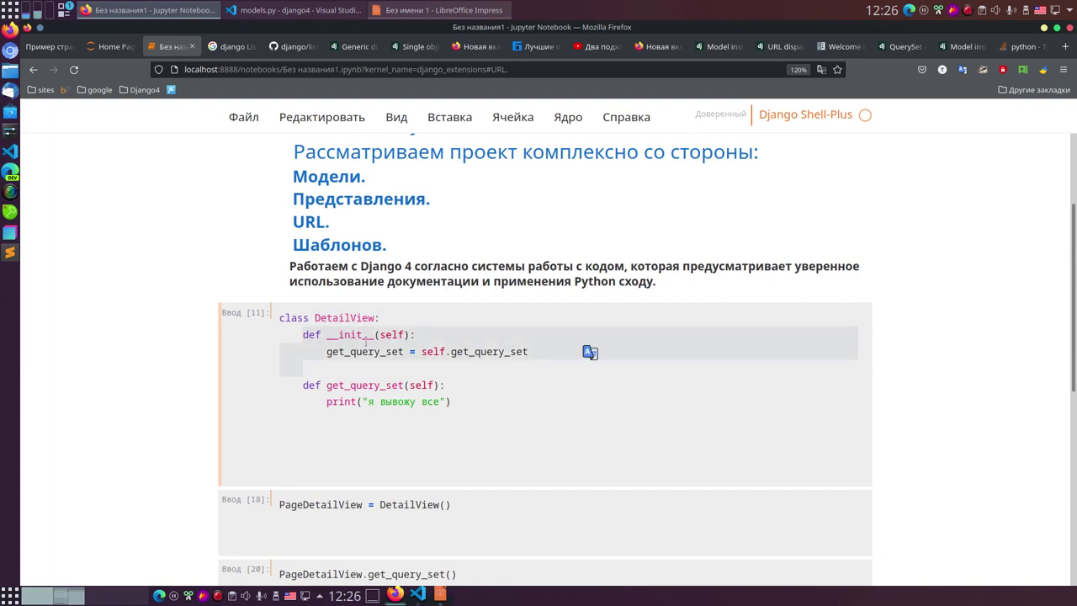
click(539, 340)
drag(540, 354, 288, 335)
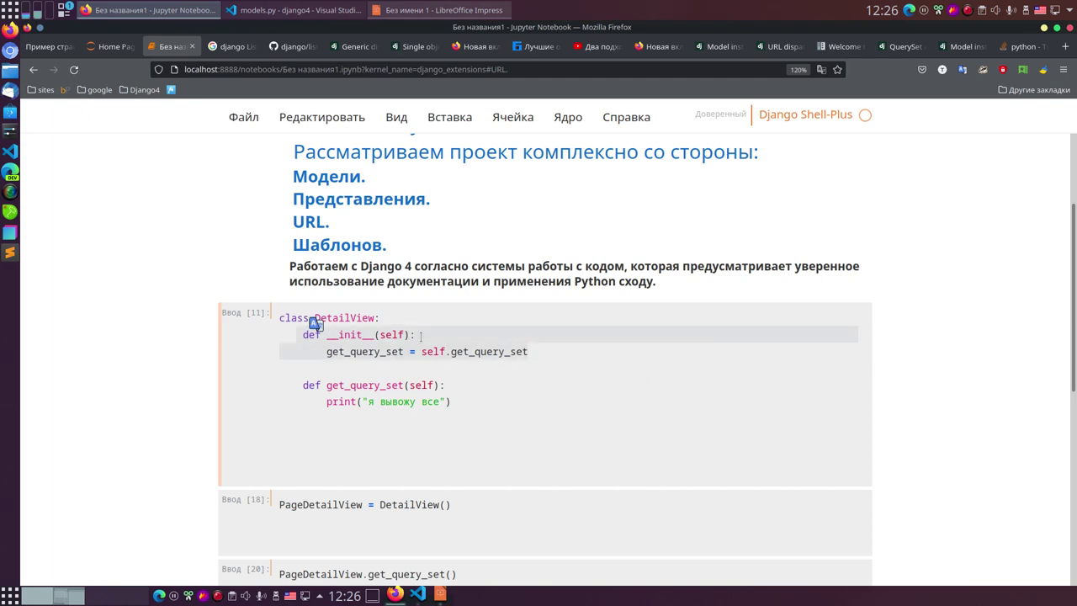
- Compare the get_query_set() calls, view the online course site and return to the notebook
scroll(420, 341, down, 8)
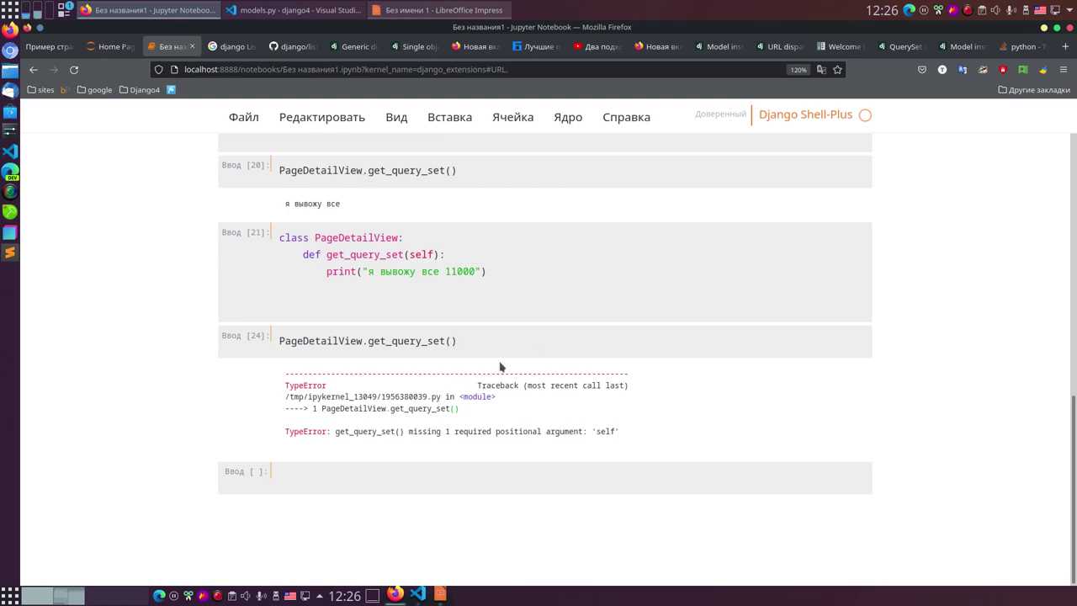
scroll(488, 360, up, 2)
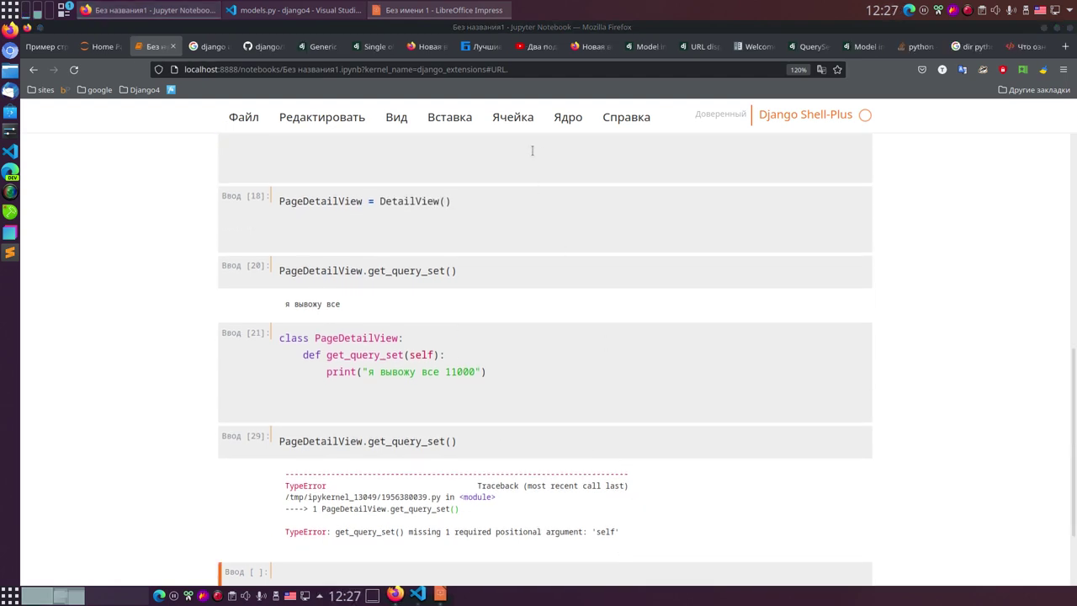
click(485, 46)
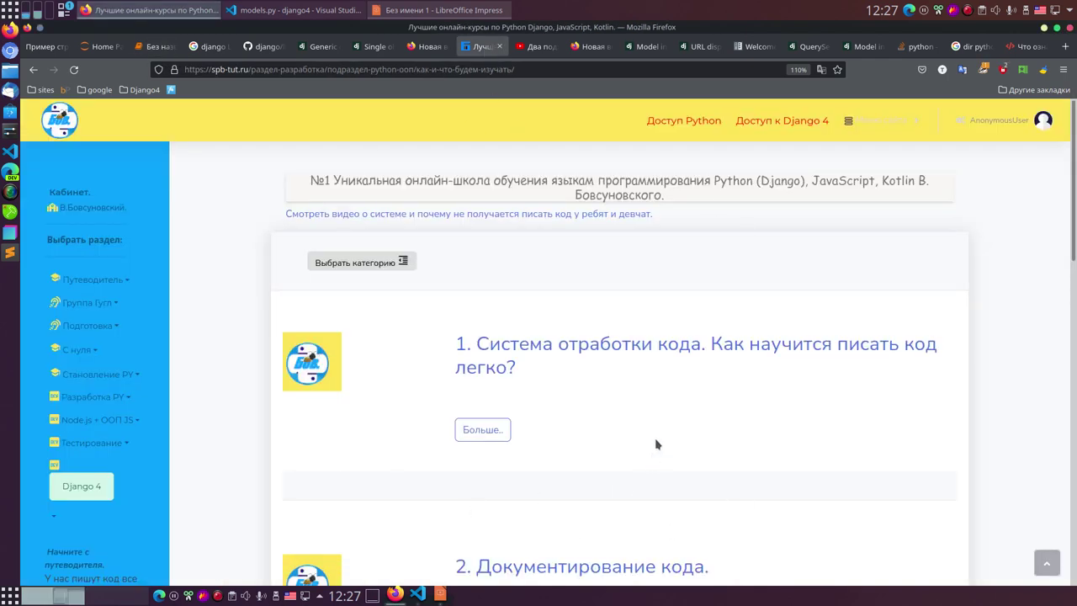
click(155, 49)
- Insert an empty string '' as the argument of the last PageDetailView.get_query_set call and review the DetailView and PageDetailView cells
scroll(507, 410, down, 2)
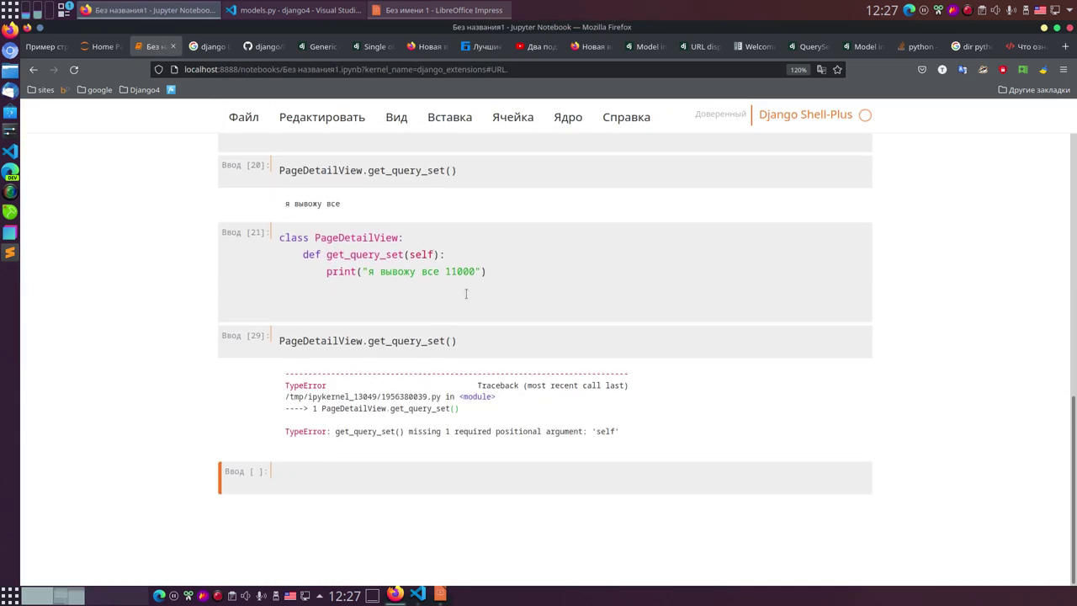
click(453, 340)
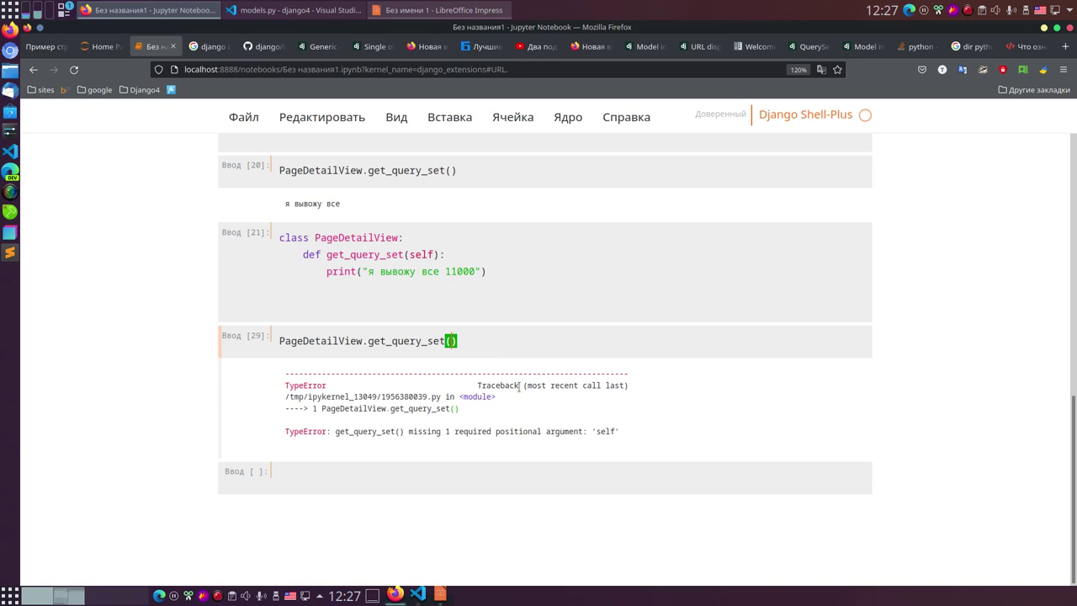
text(')
scroll(540, 387, up, 2)
scroll(539, 387, up, 4)
scroll(539, 387, down, 2)
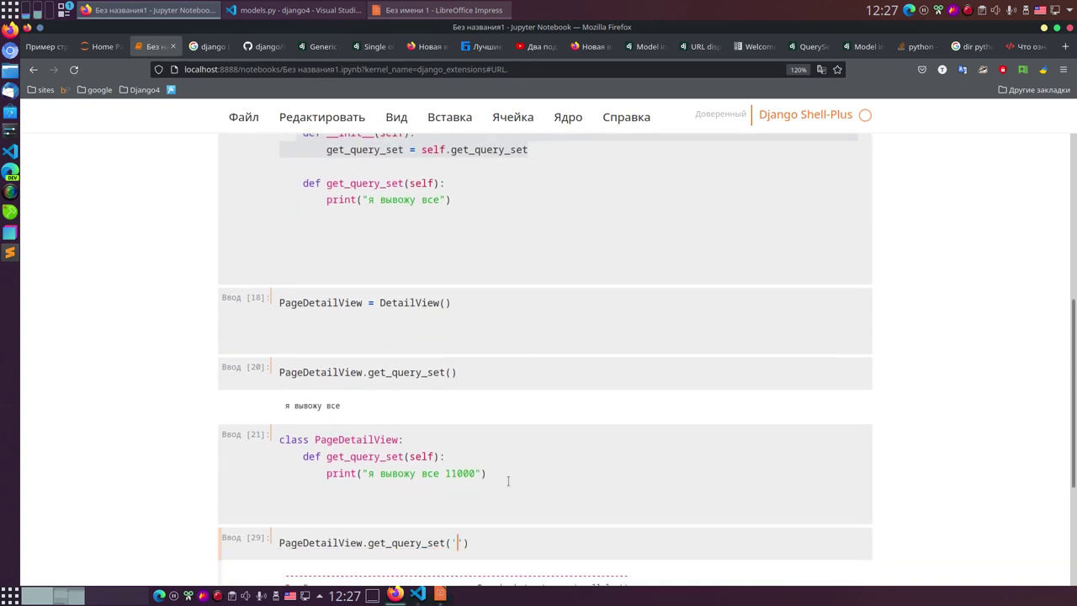
scroll(467, 543, up, 4)
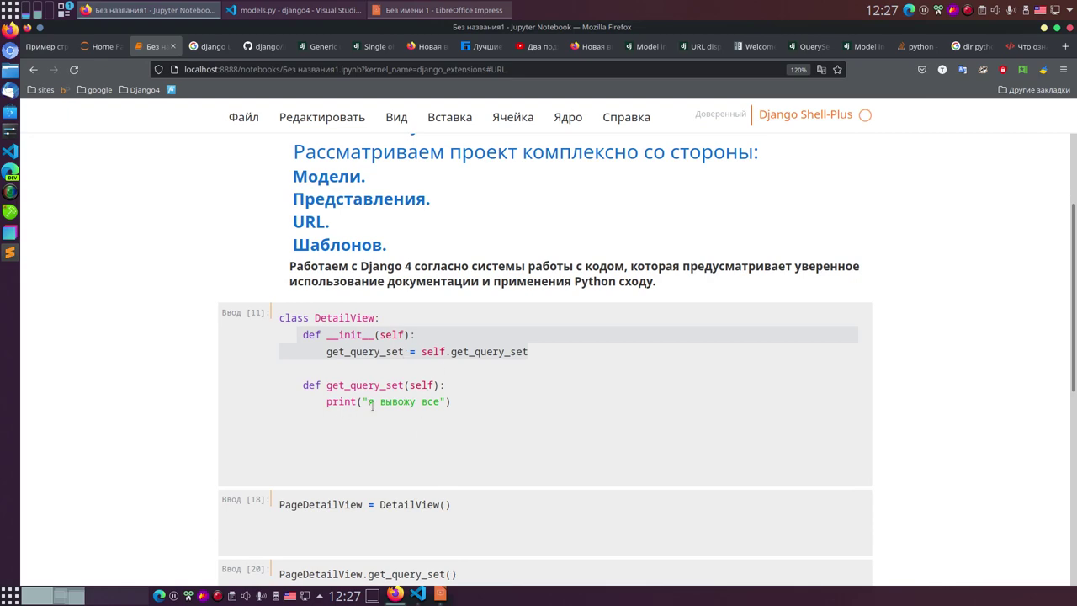
scroll(512, 423, down, 5)
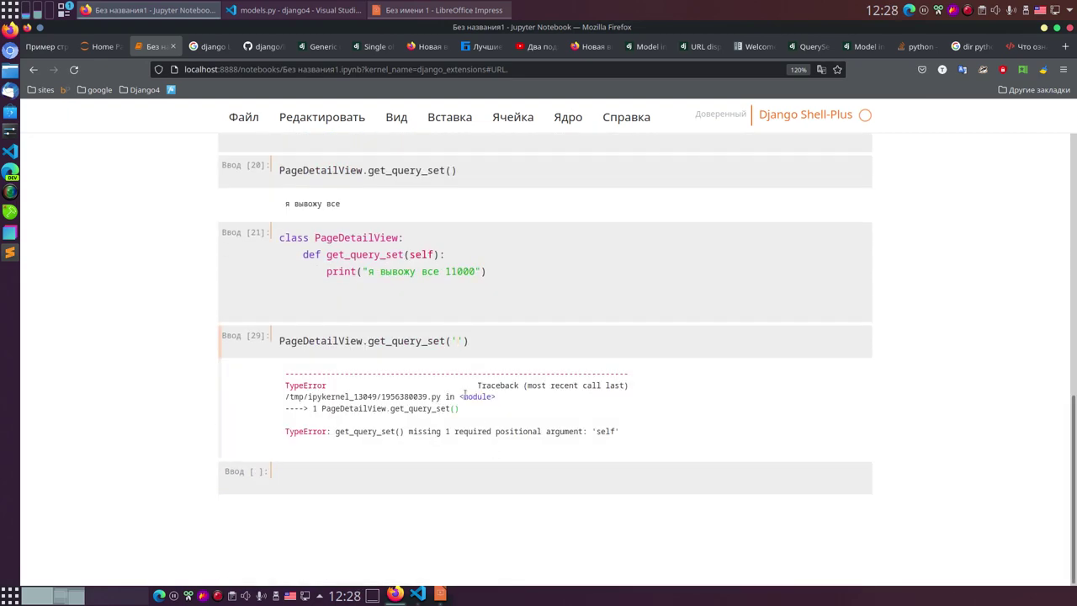
- Run the PageDetailView.get_query_set('') cell and highlight its printed output
click(500, 341)
key(shift+Return)
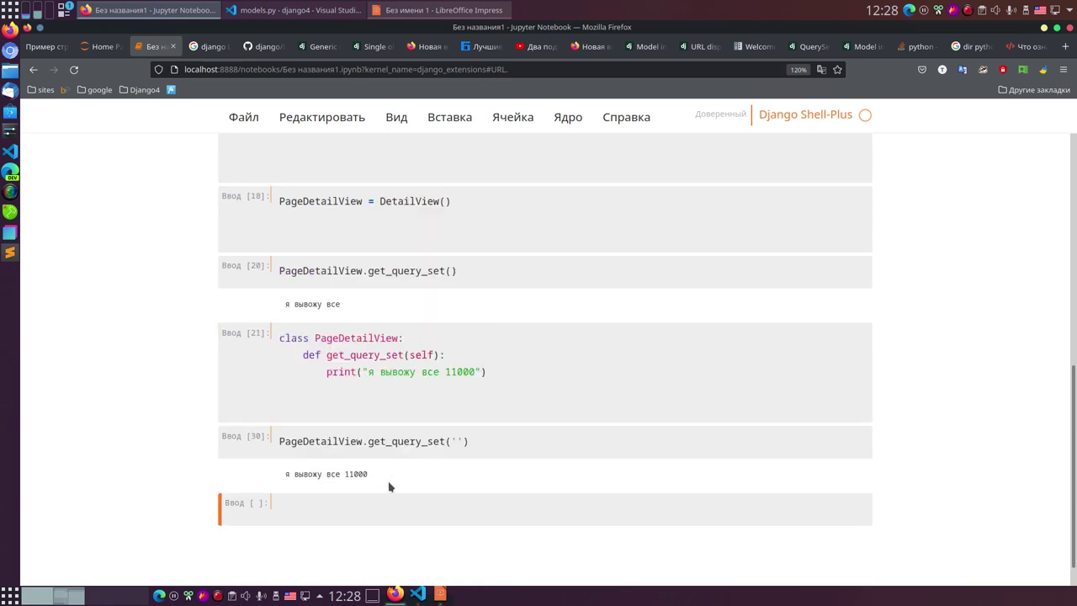
drag(378, 480, 285, 476)
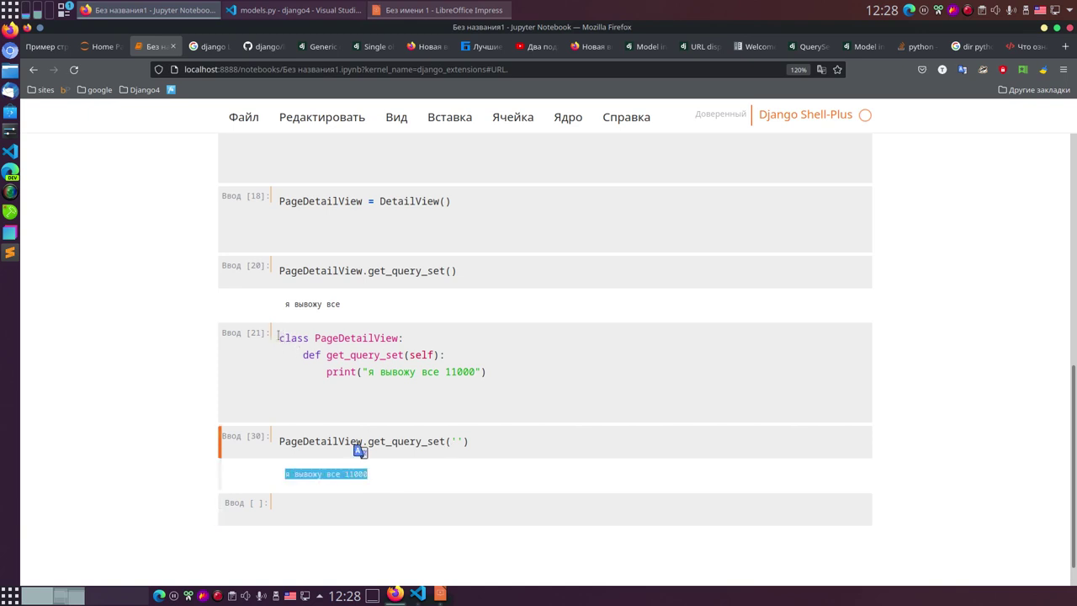
- Highlight the PageDetailView class, the DetailView() instantiation and the get_query_set method to compare how the calls work
drag(278, 335, 336, 392)
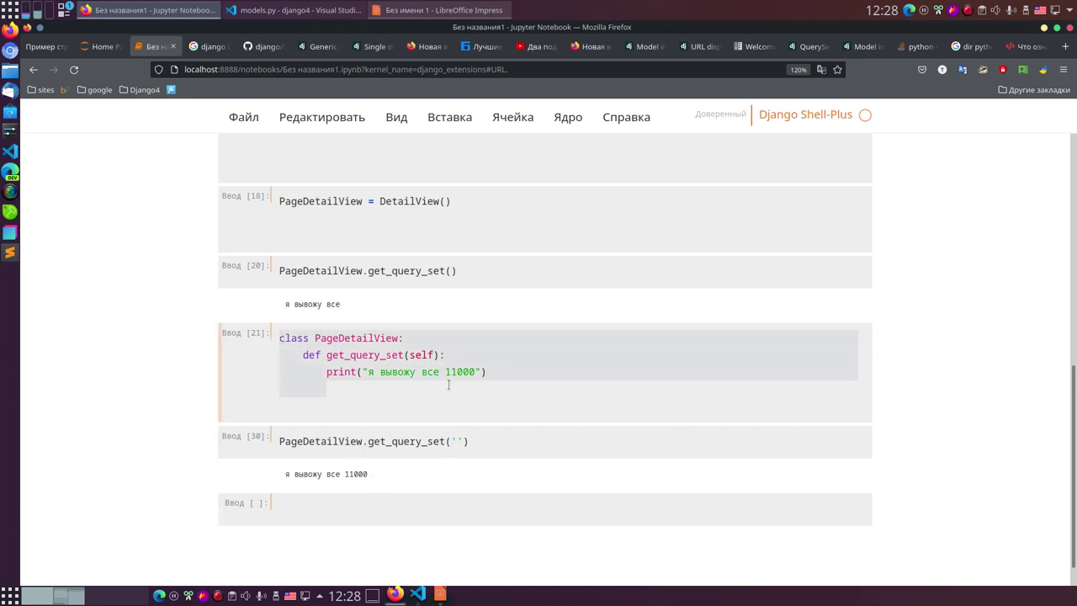
click(480, 333)
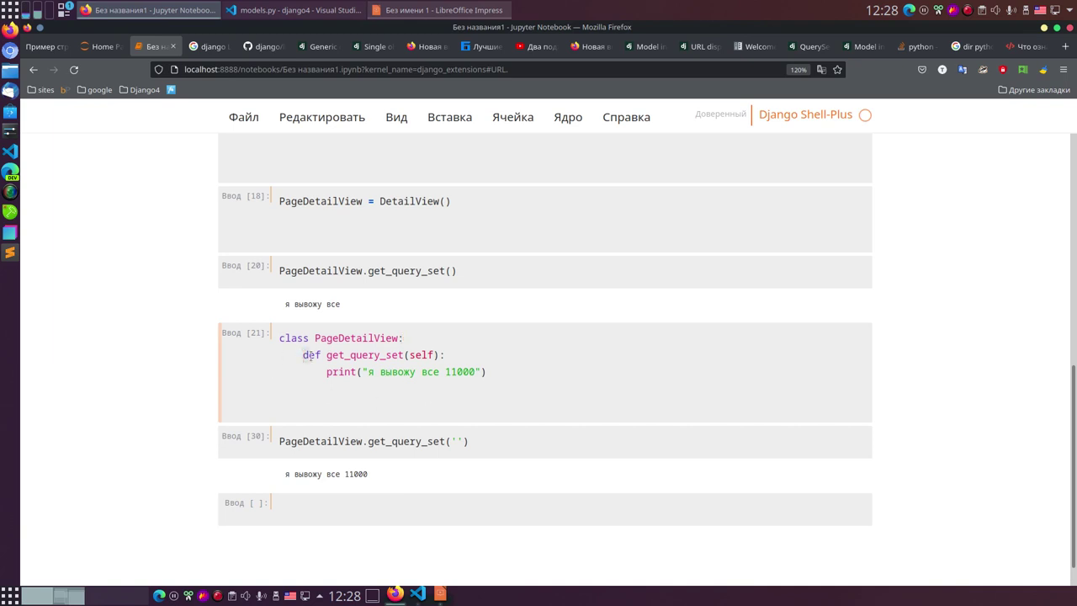
click(305, 356)
drag(380, 204, 446, 214)
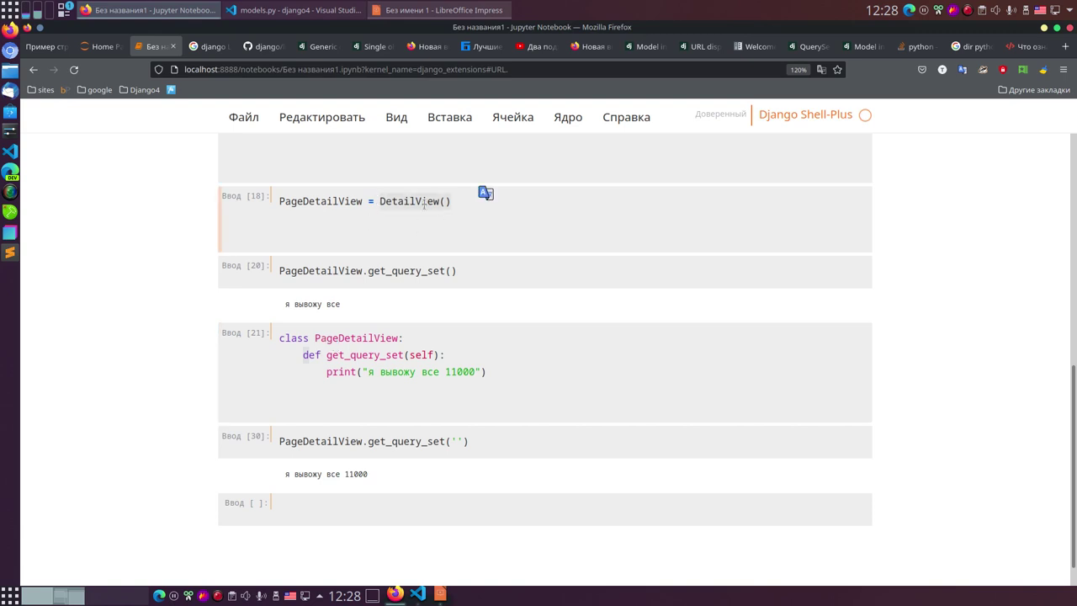
click(325, 400)
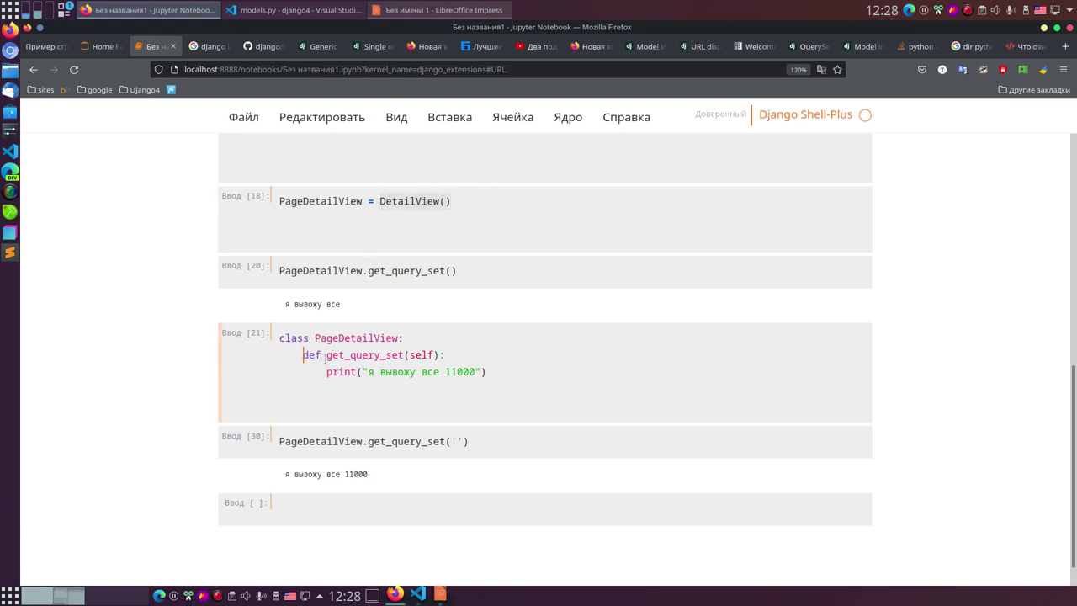
drag(304, 354, 481, 388)
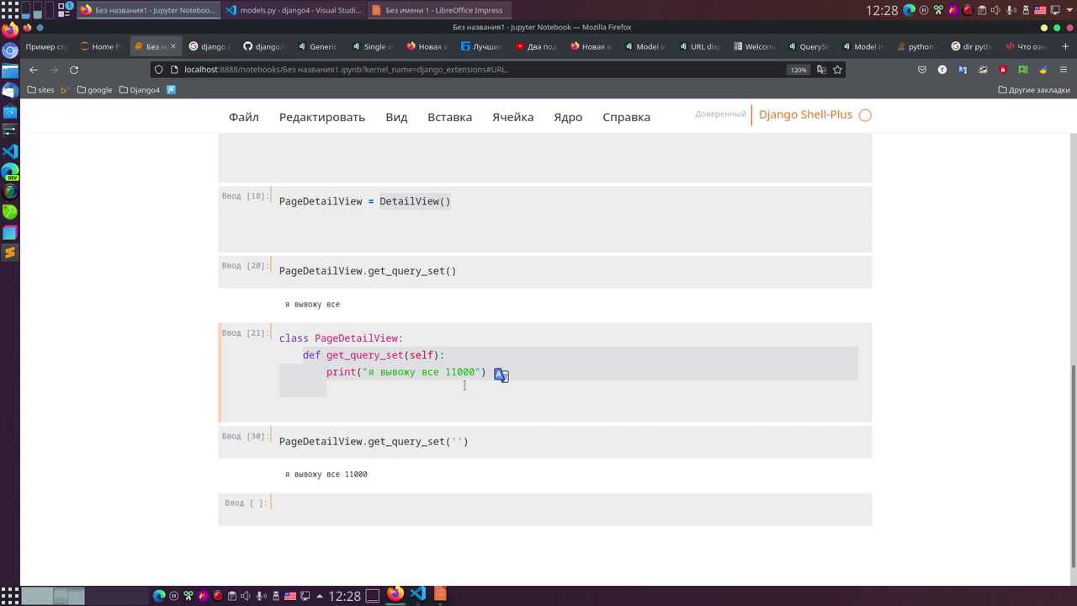
click(418, 394)
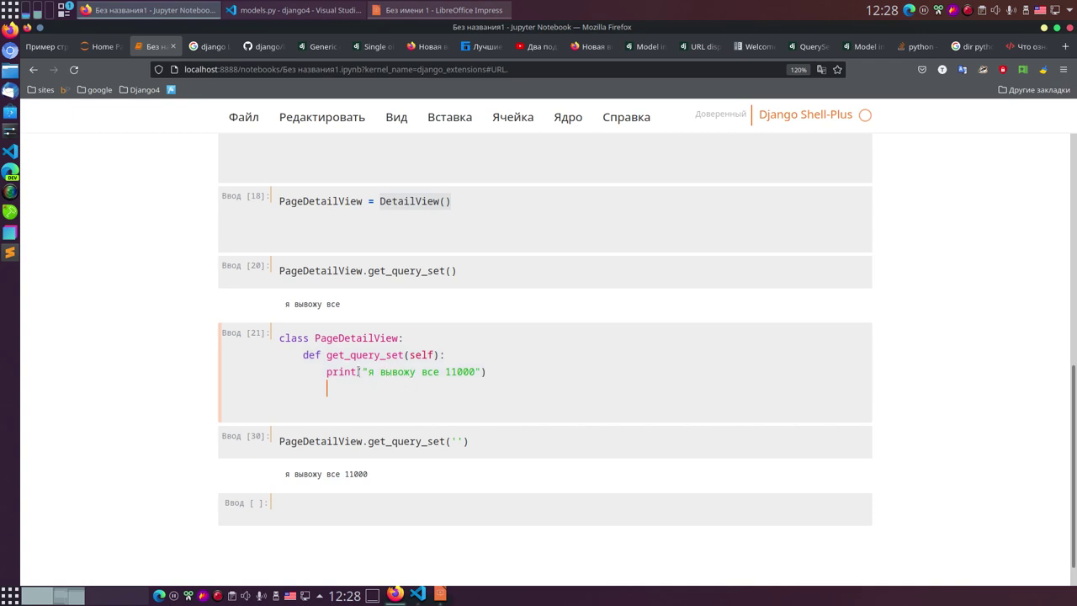
- Compare the printed strings in the get_query_set methods of PageDetailView and DetailView by highlighting each one
drag(367, 371, 477, 372)
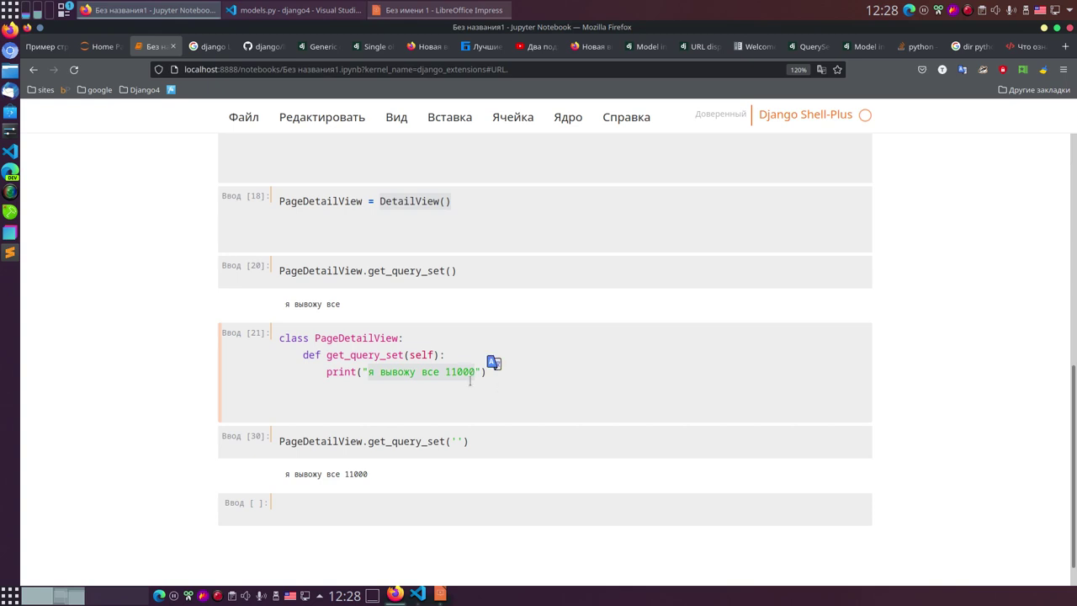
click(439, 414)
scroll(500, 401, up, 3)
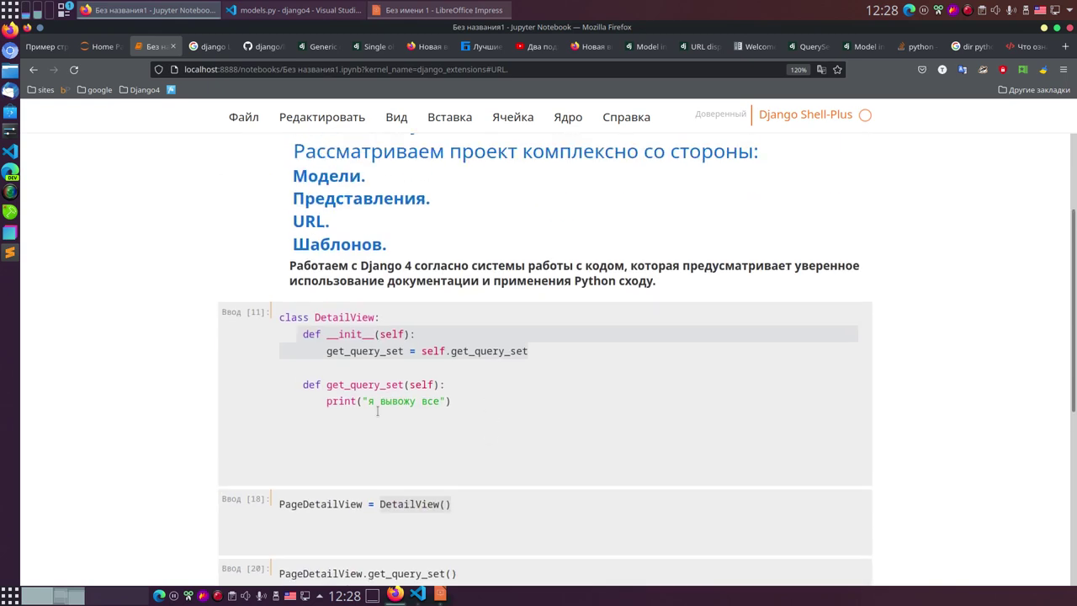
drag(370, 401, 446, 402)
scroll(552, 364, down, 4)
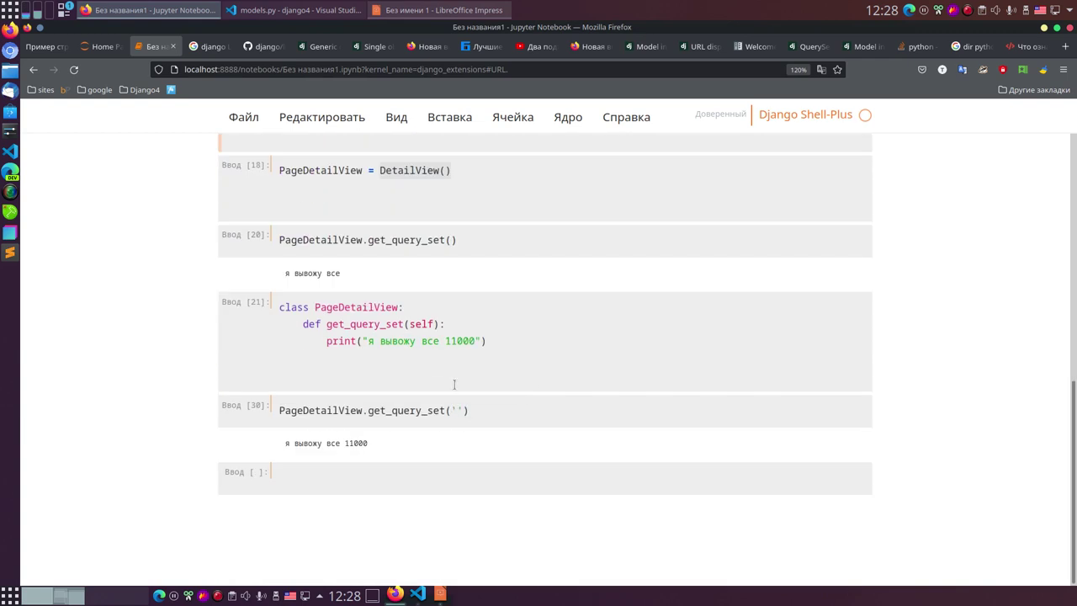
- Rerun the last PageDetailView.get_query_set('') cell and highlight its output line
click(518, 407)
key(shift+Return)
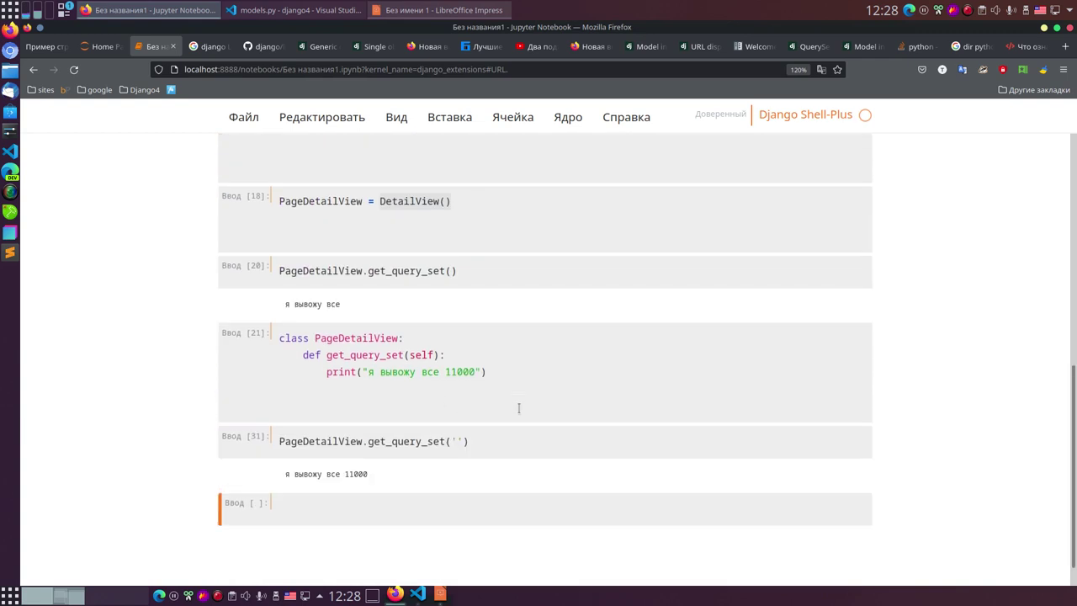
triple_click(260, 480)
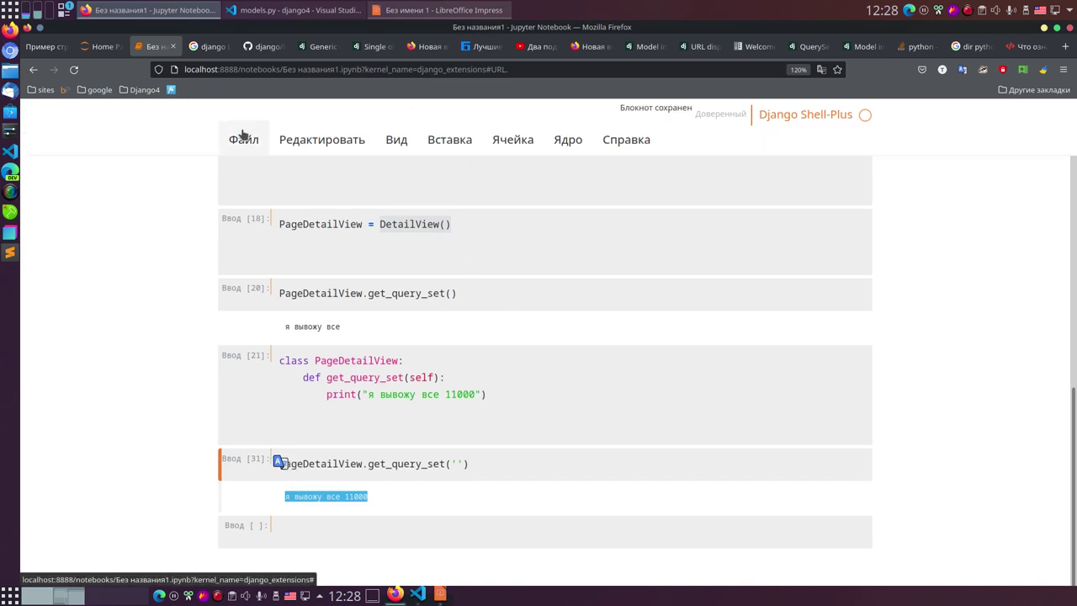
- View the Jupyter file list and the bird list page, and highlight the main heading on the online course site
click(102, 47)
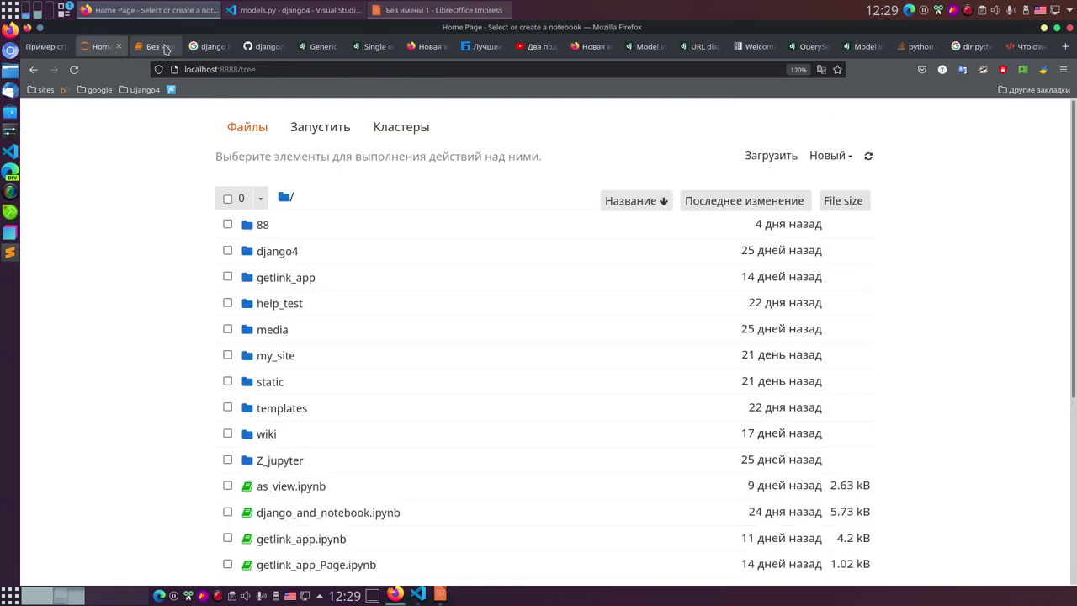
click(46, 47)
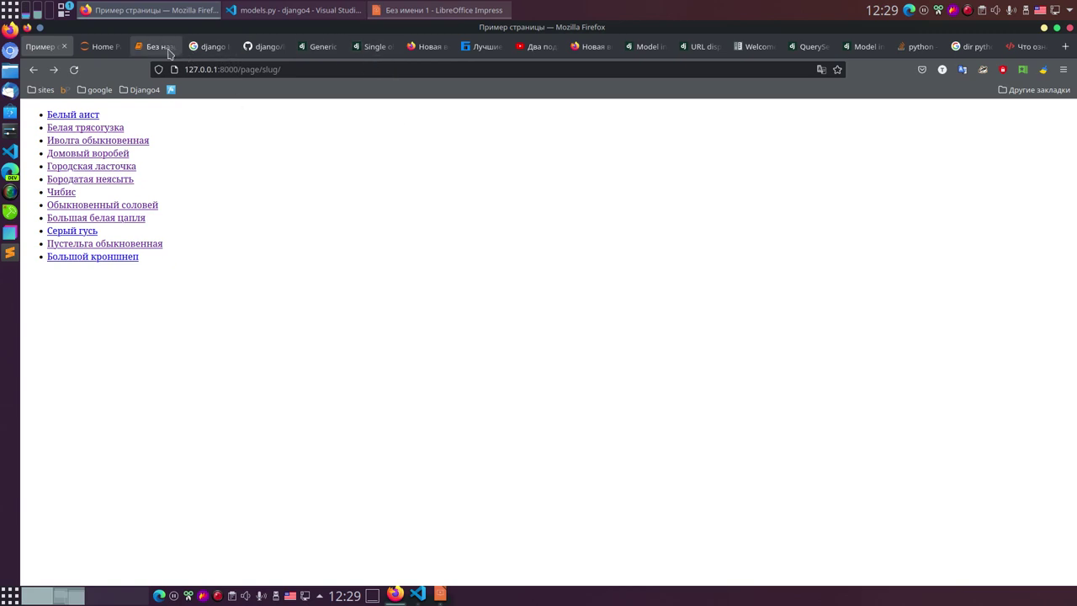
click(483, 52)
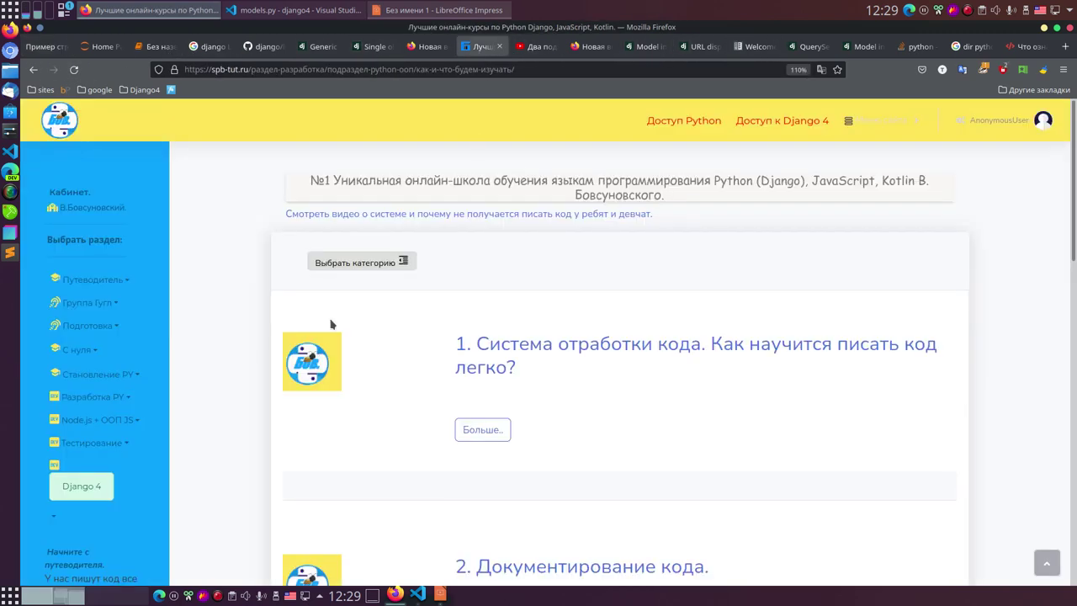
triple_click(364, 192)
drag(375, 180, 255, 191)
click(681, 202)
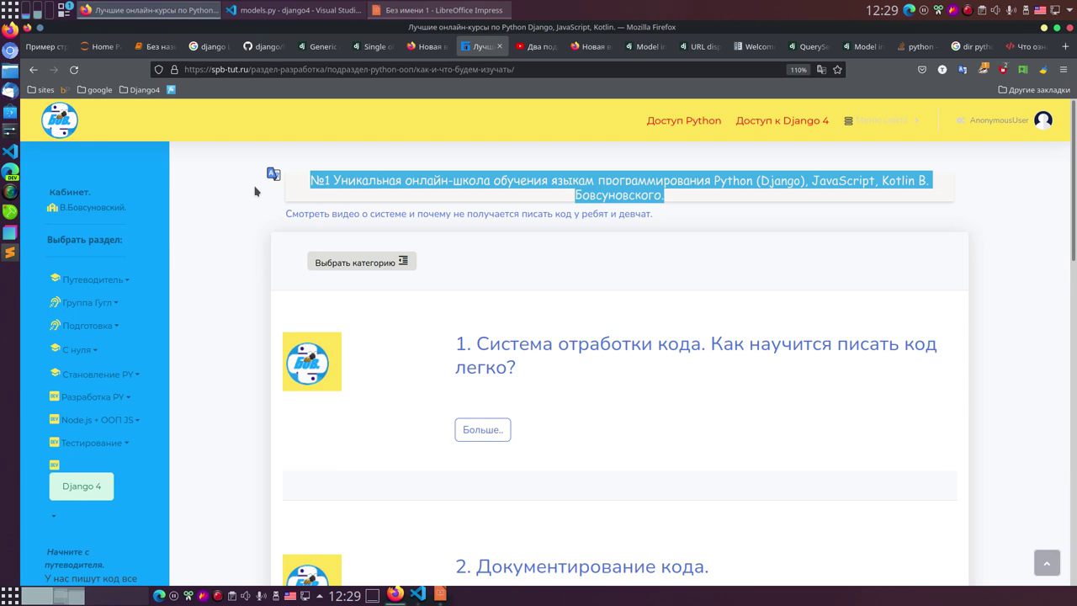
- Glance at models.py in Visual Studio Code, return to the Без названия1 notebook in Firefox and review its DetailView cell
click(433, 593)
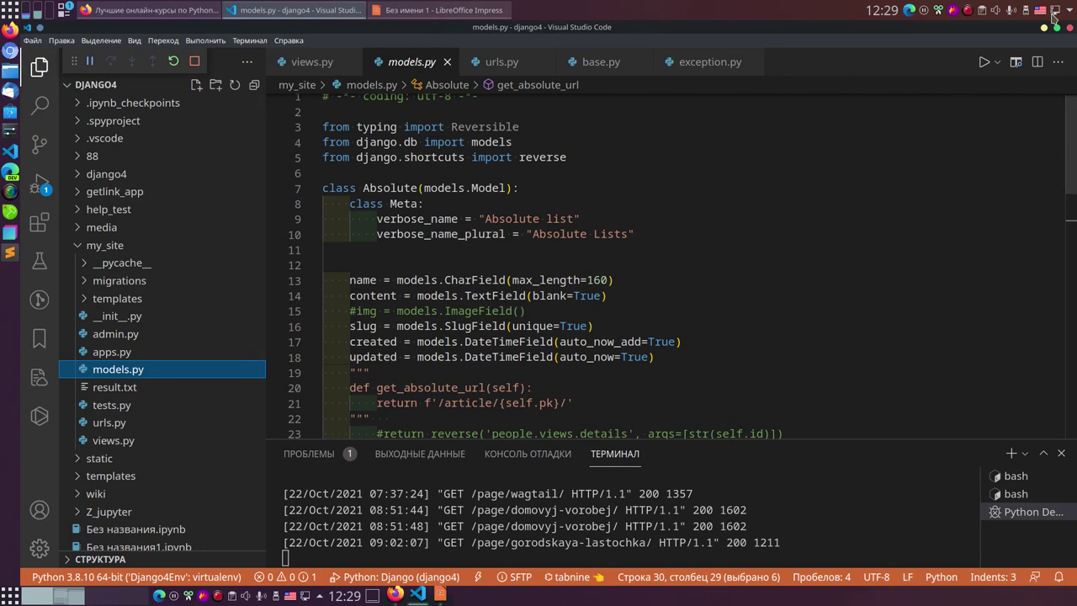
click(150, 10)
click(113, 47)
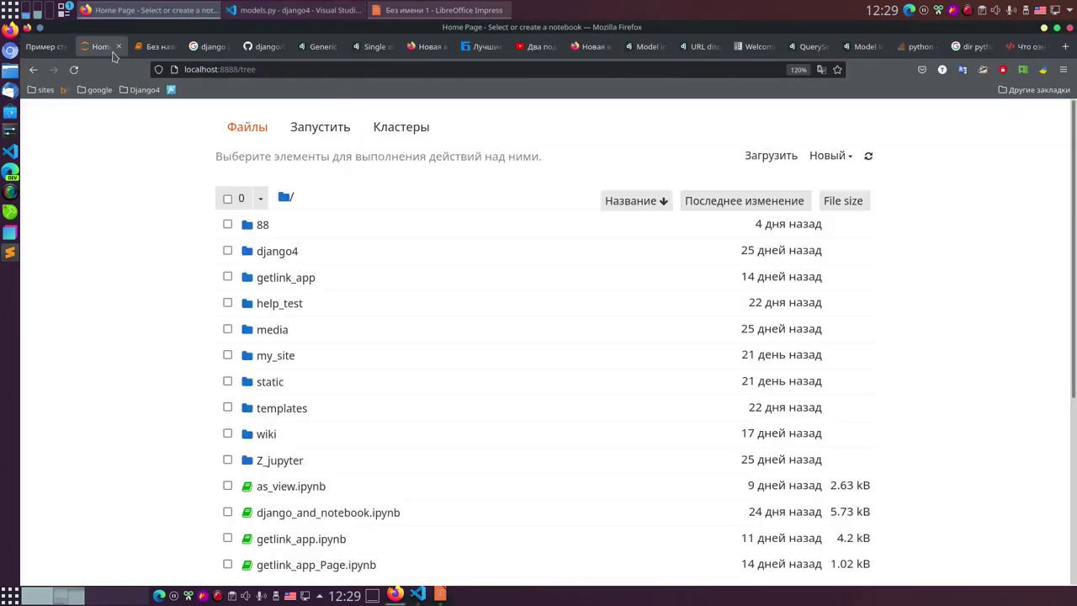
click(161, 49)
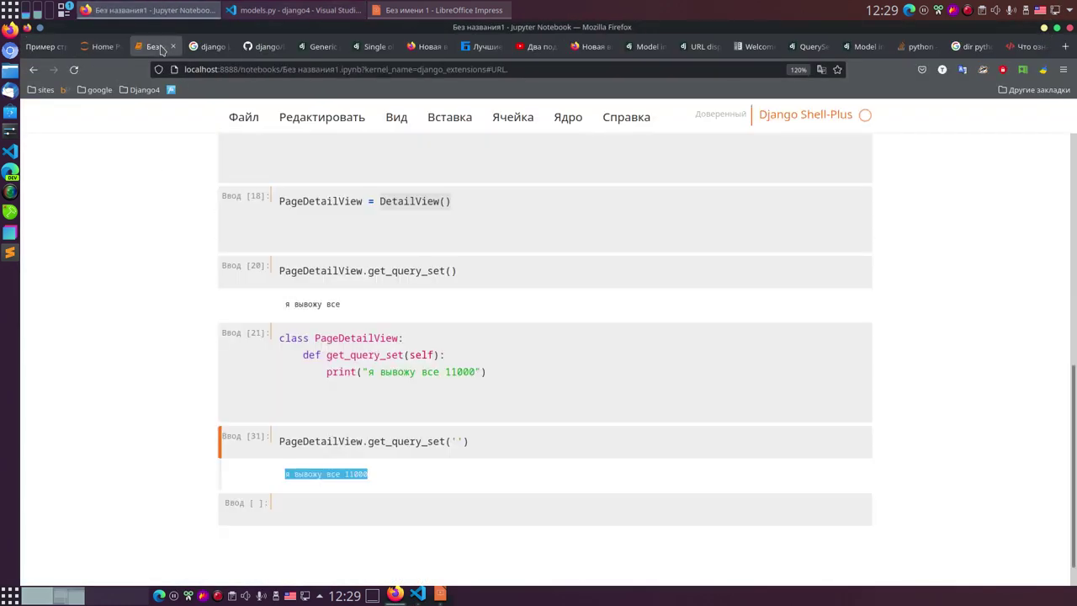
scroll(421, 352, up, 8)
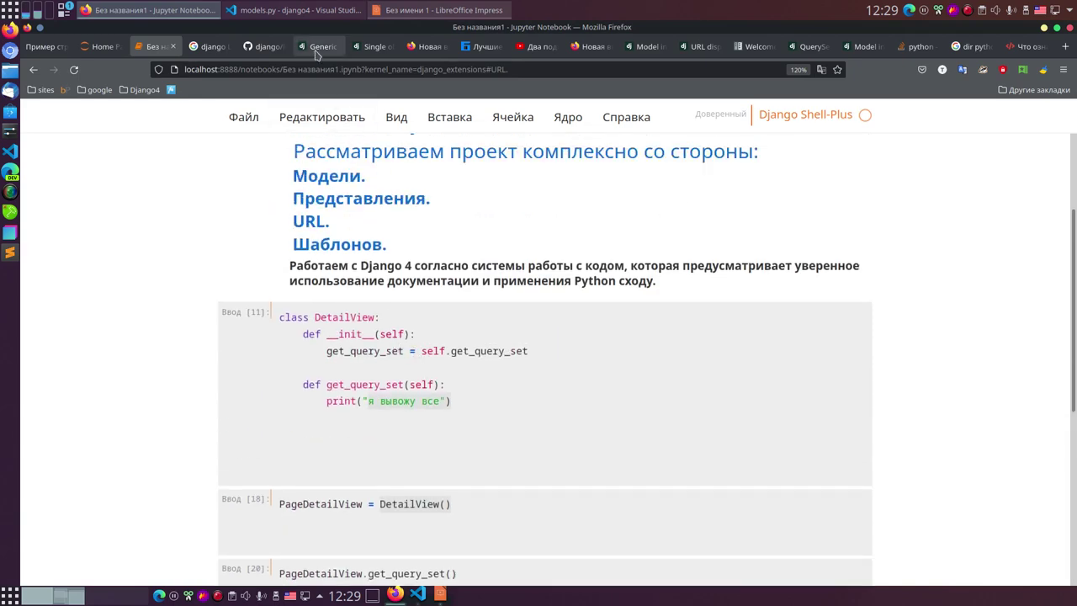
- View the course site, examine the ListView method flowchart in the Django Generic display views documentation and return to the site
click(485, 47)
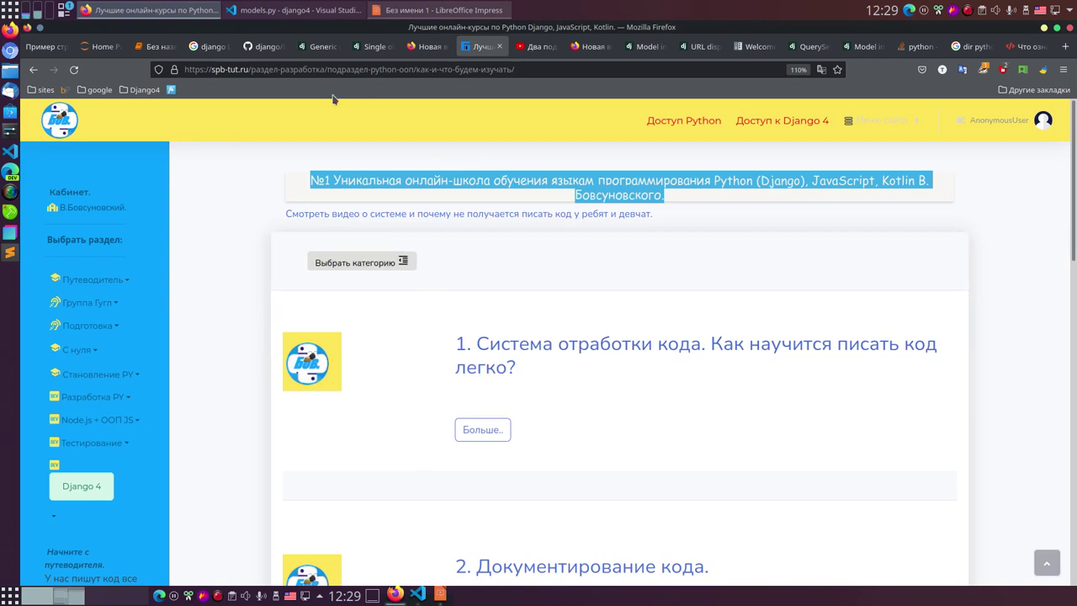
click(323, 49)
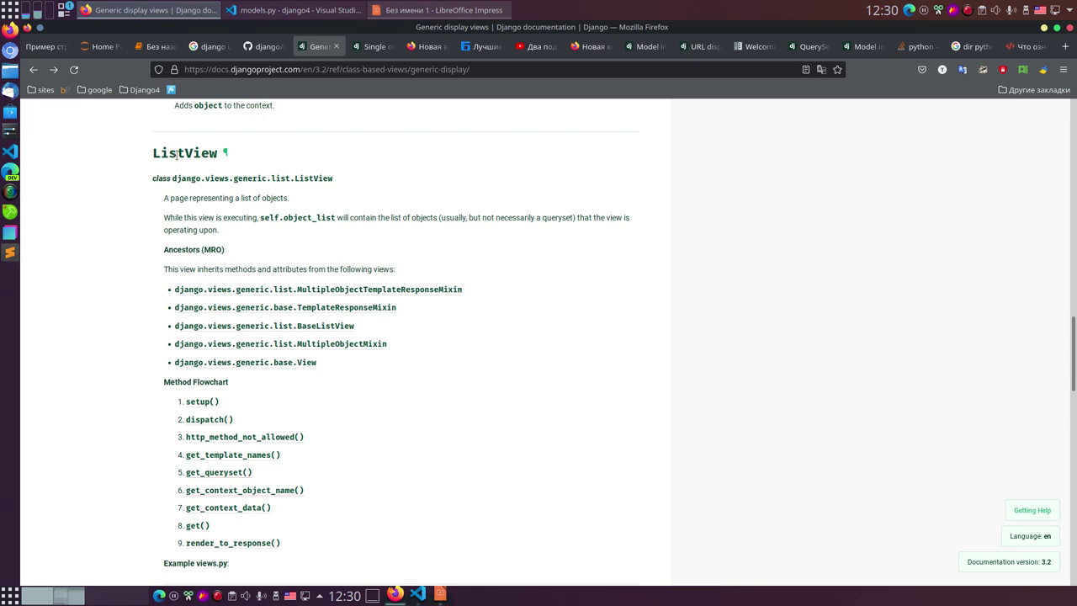
scroll(264, 348, down, 3)
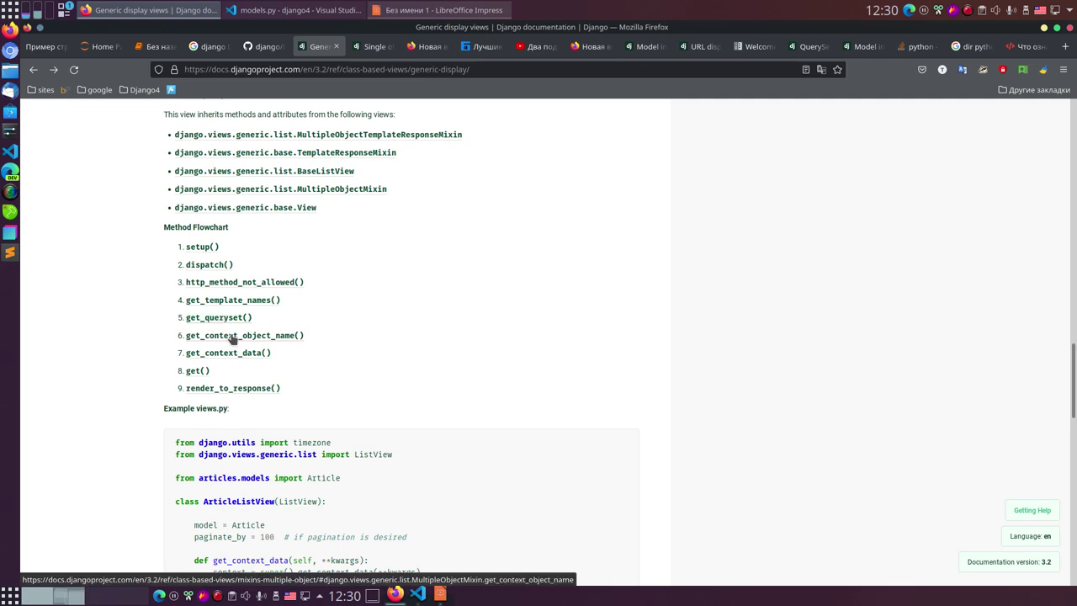
click(482, 46)
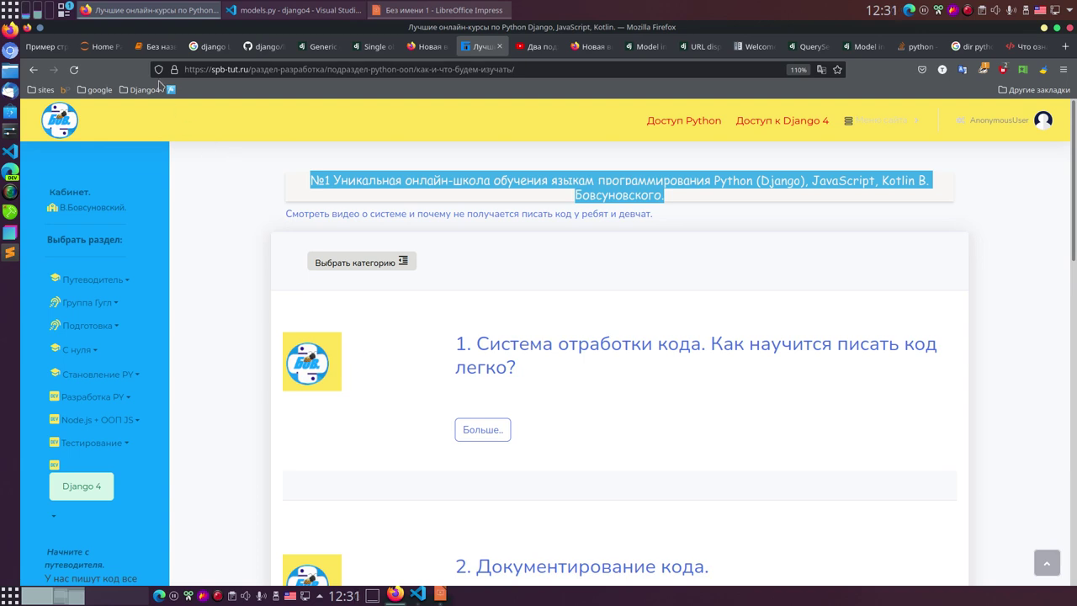
- Highlight the Модели, Представления, URL and Шаблонов headings in the Без названия1 notebook, ending with Представления alone
click(160, 47)
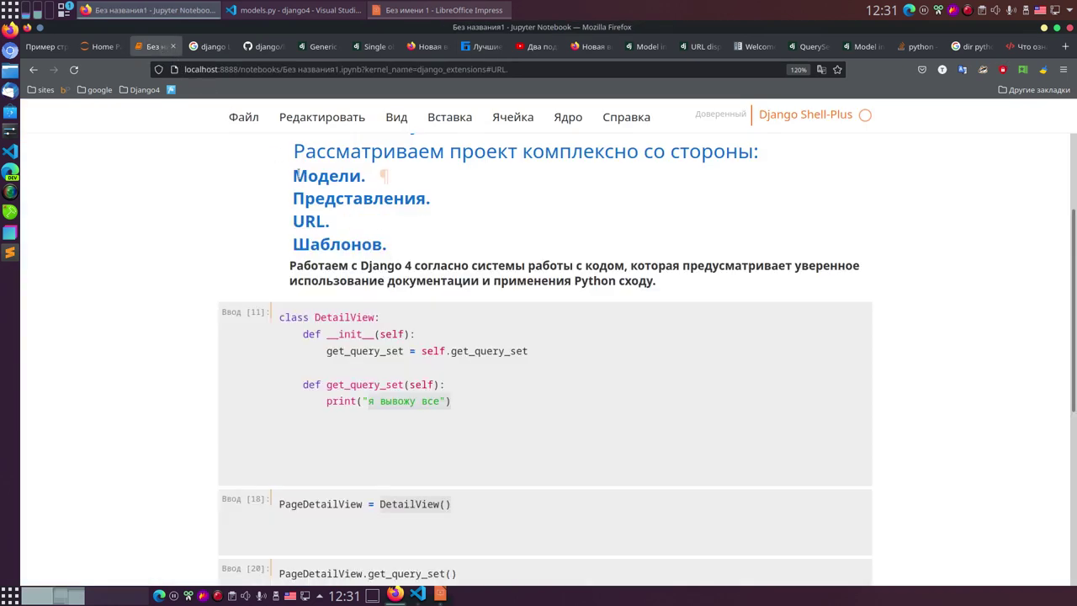
drag(294, 174, 474, 250)
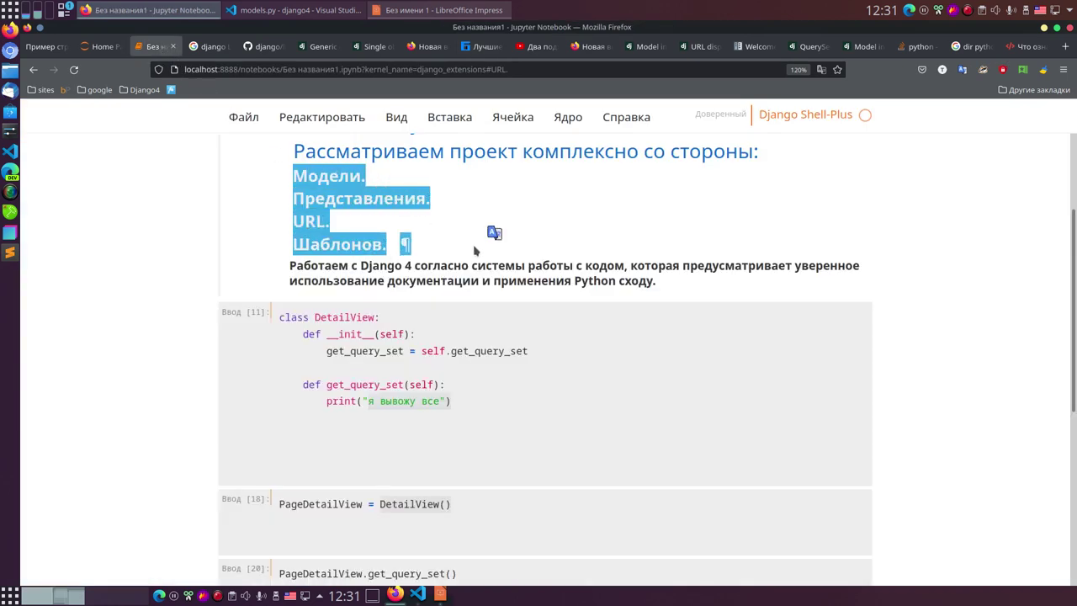
shift+click(421, 234)
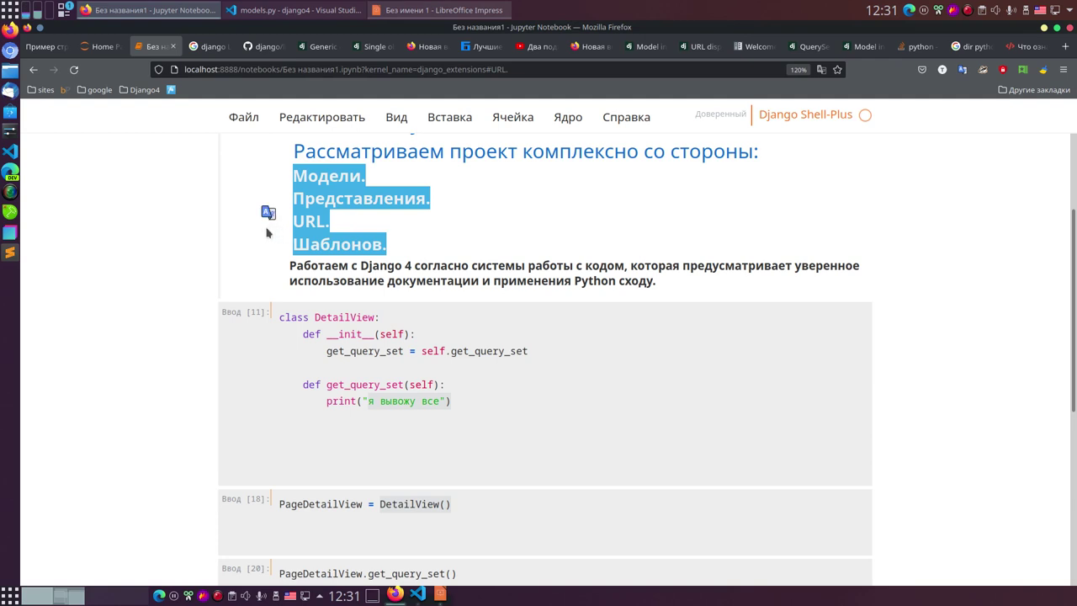
click(257, 227)
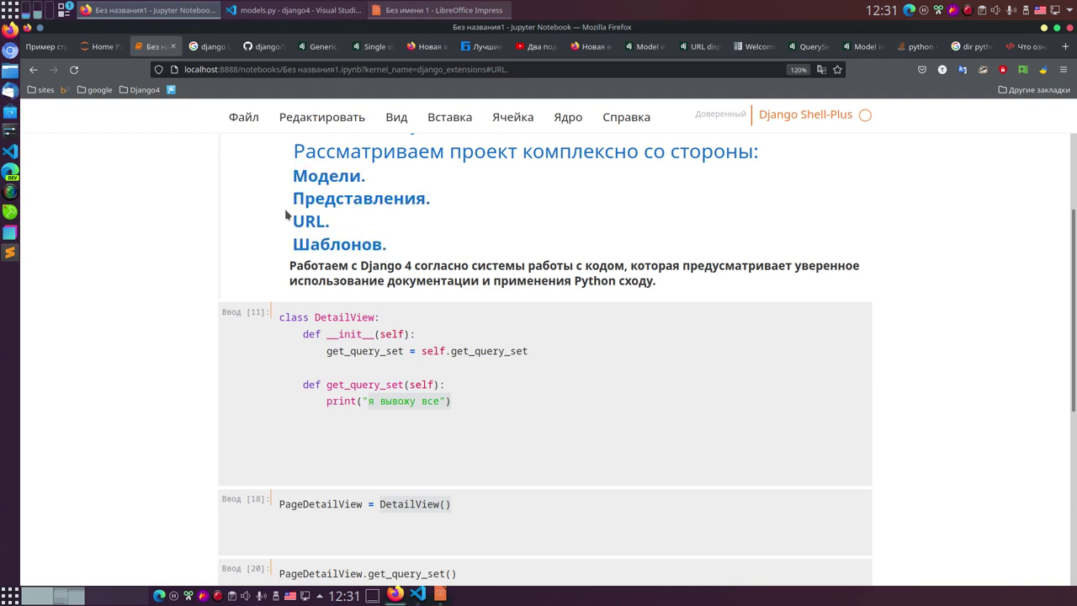
drag(286, 217, 345, 220)
drag(283, 198, 432, 208)
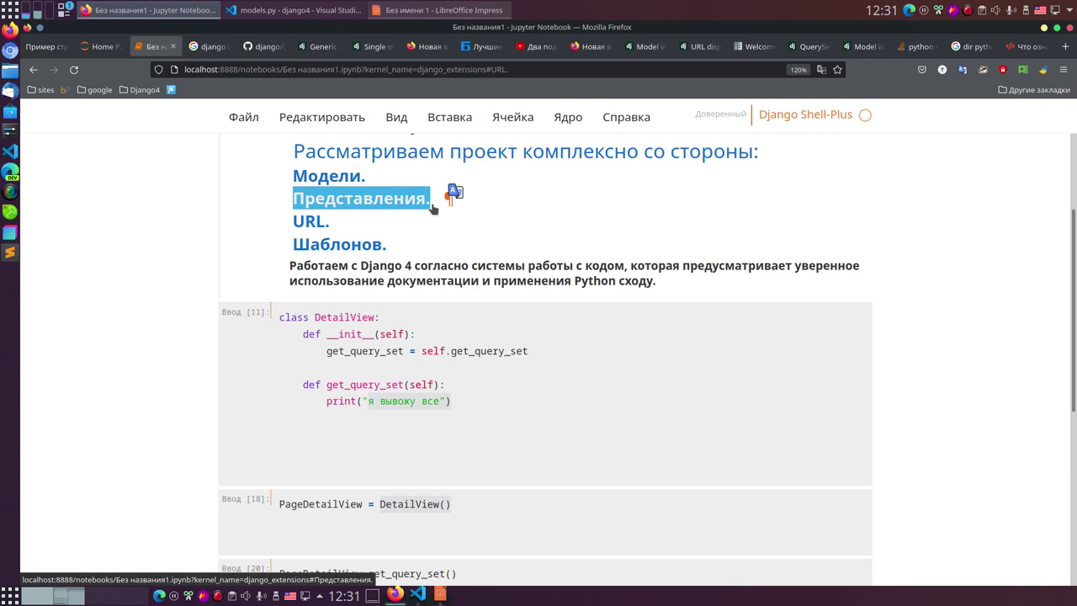
- Return to the online course site and point out its Разработка PY and Тестирование sections
click(481, 47)
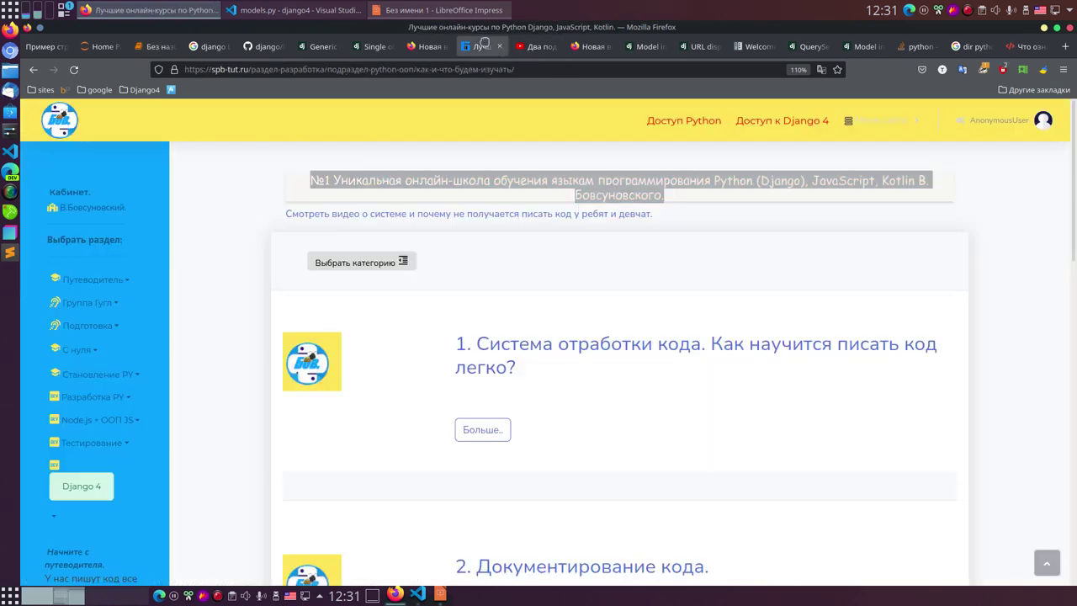
click(94, 397)
click(92, 441)
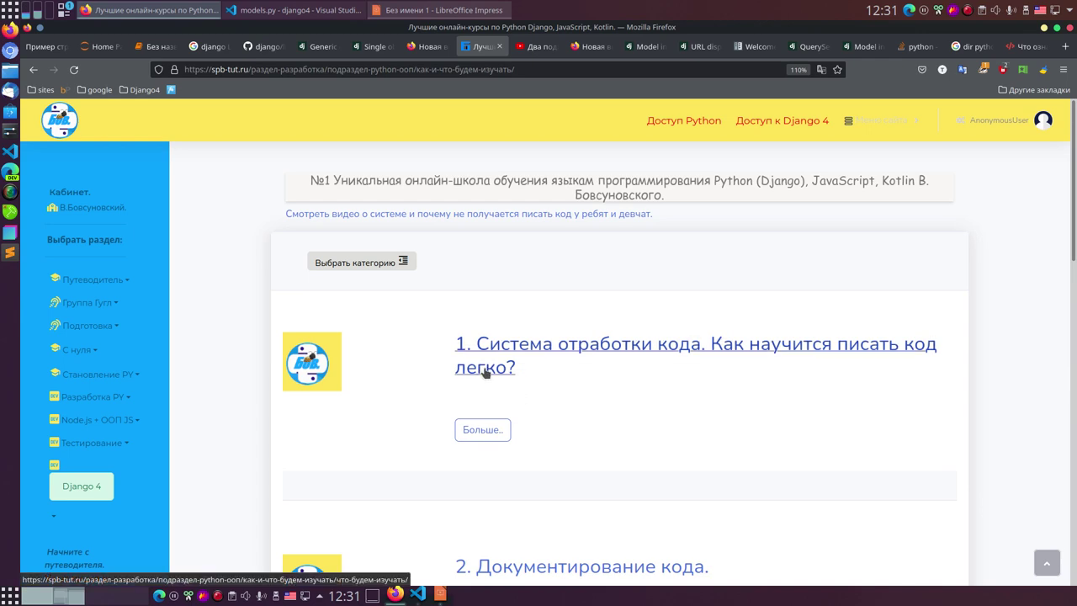
- View the Generic display views documentation, look at the arrow diagram in LibreOffice Impress and minimize the diagram window
click(318, 47)
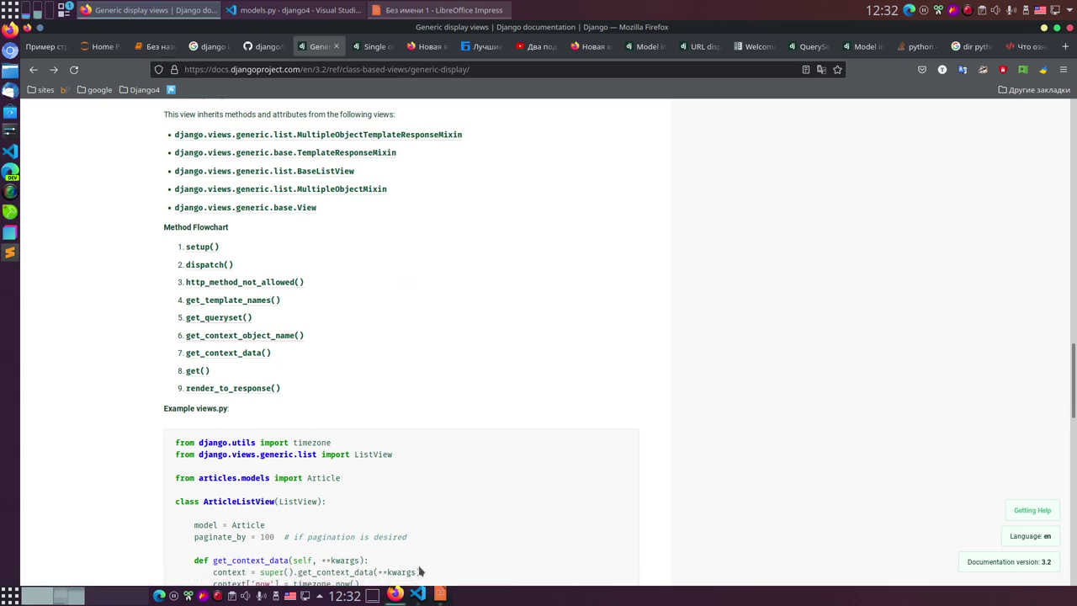
click(455, 595)
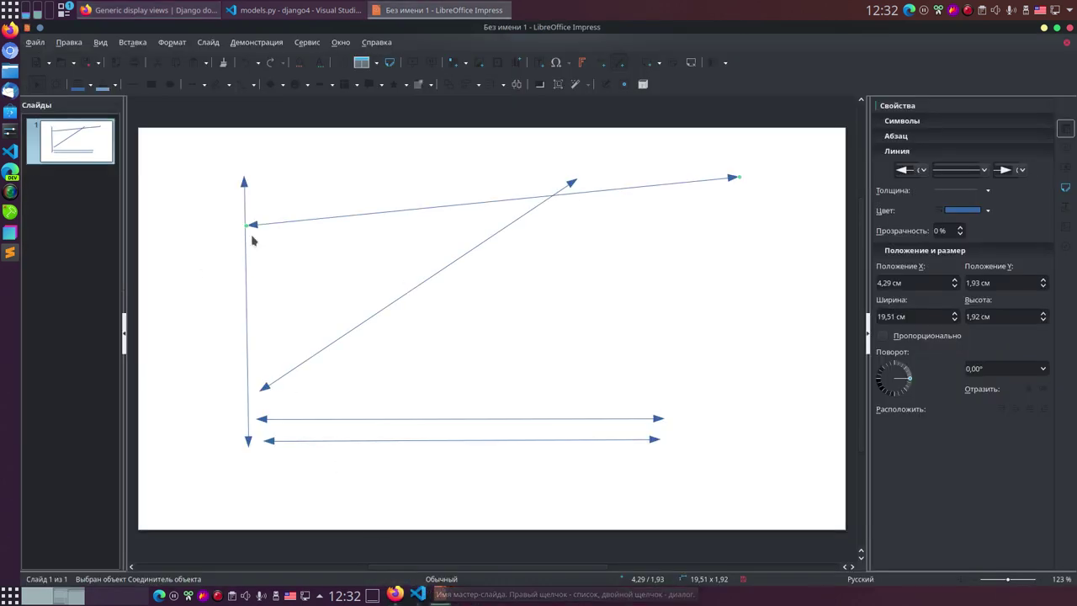
click(1044, 28)
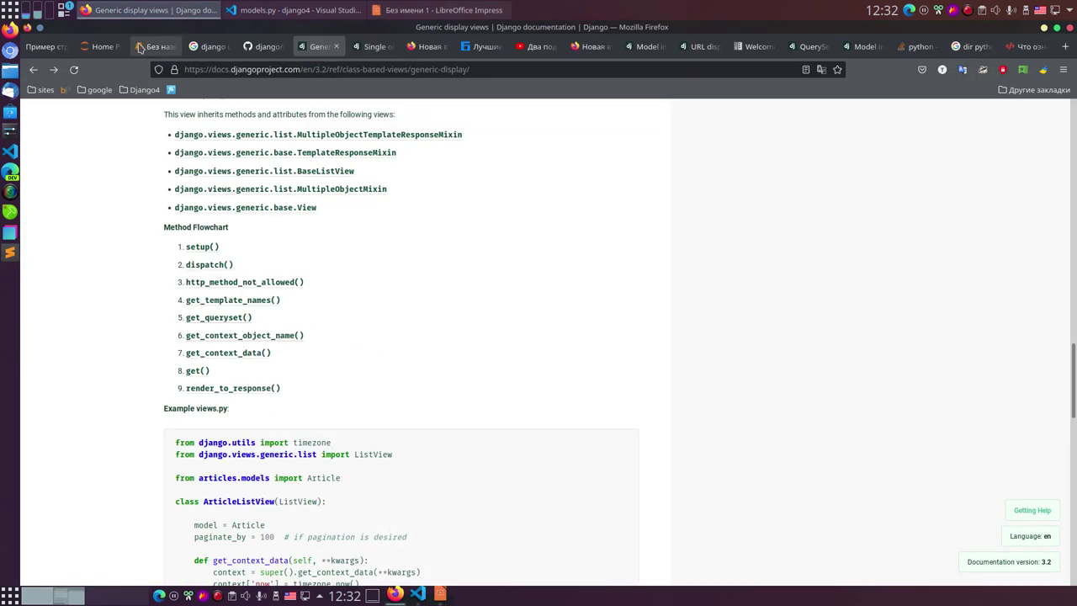
- Return to the Без названия1 notebook and highlight the words "довольно скоро" in the course title
click(154, 47)
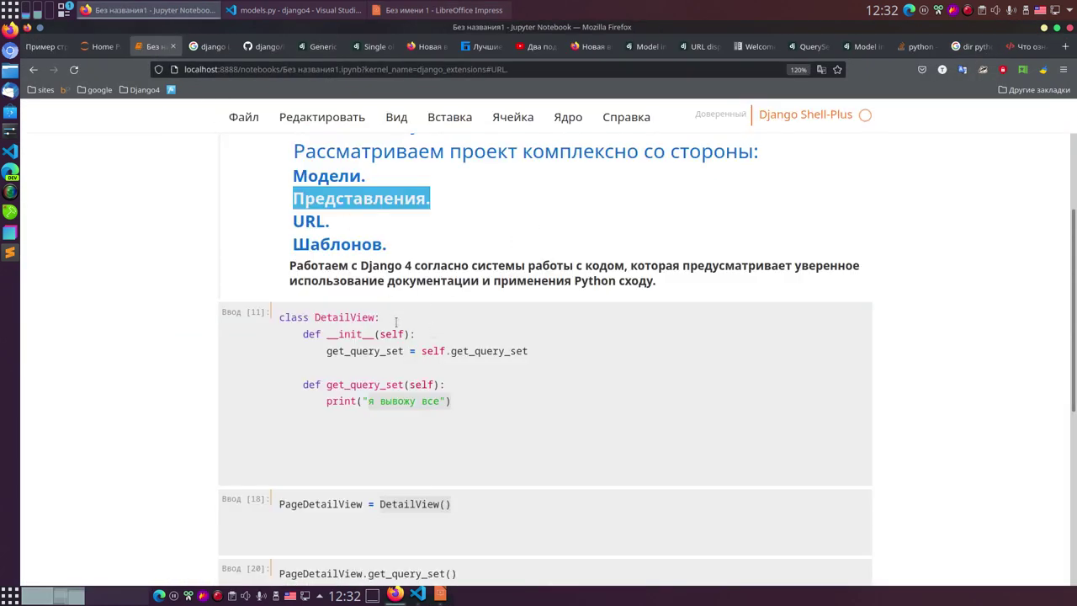
scroll(488, 383, up, 3)
drag(295, 181, 417, 211)
click(847, 229)
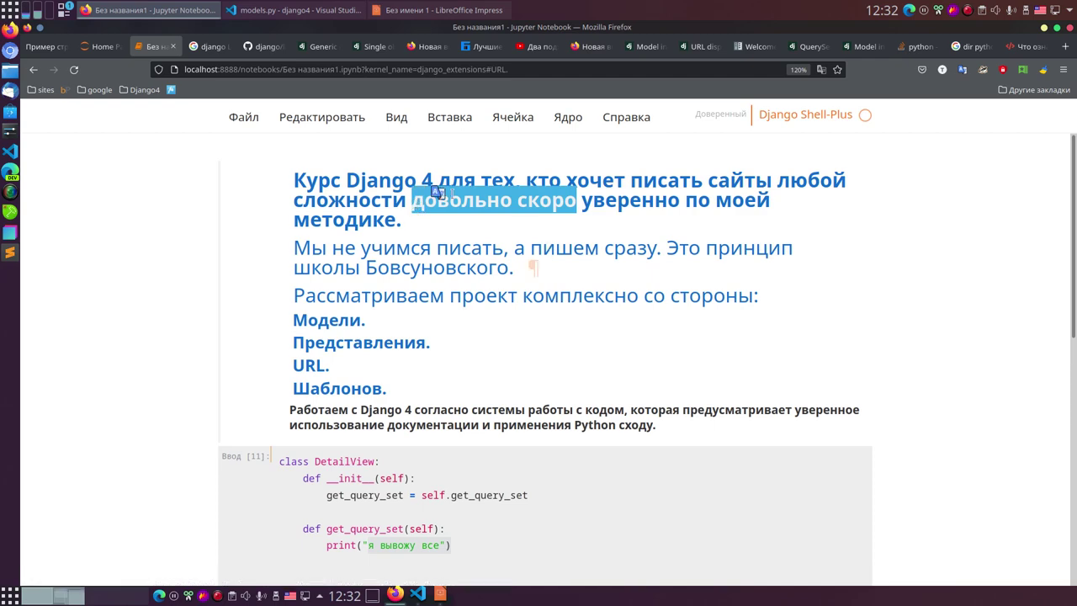
- Switch to Visual Studio Code, open urls.py of my_site and review its urlpatterns
click(437, 594)
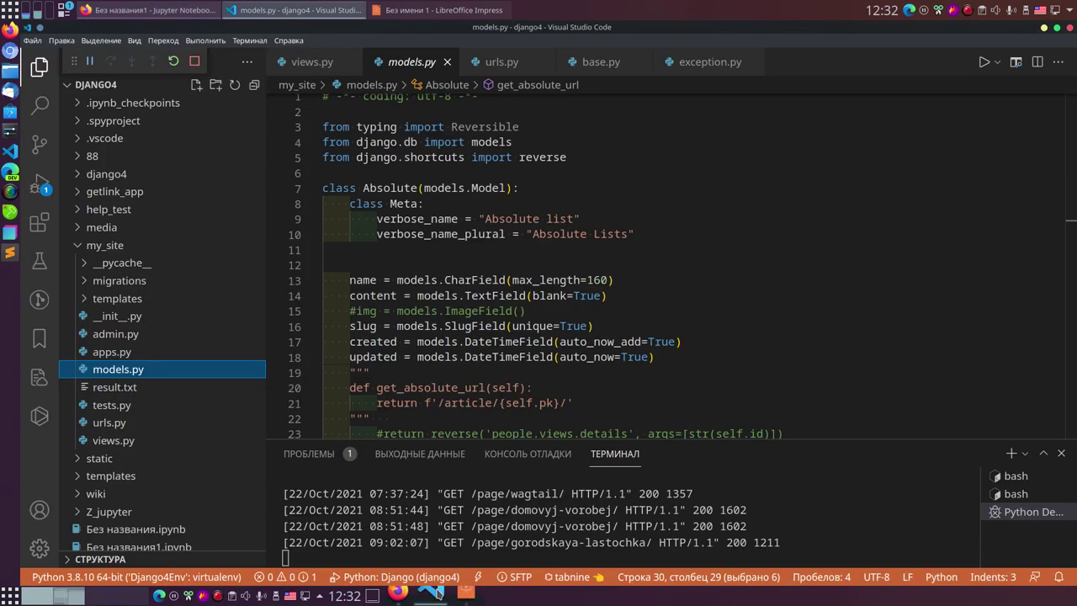
click(110, 422)
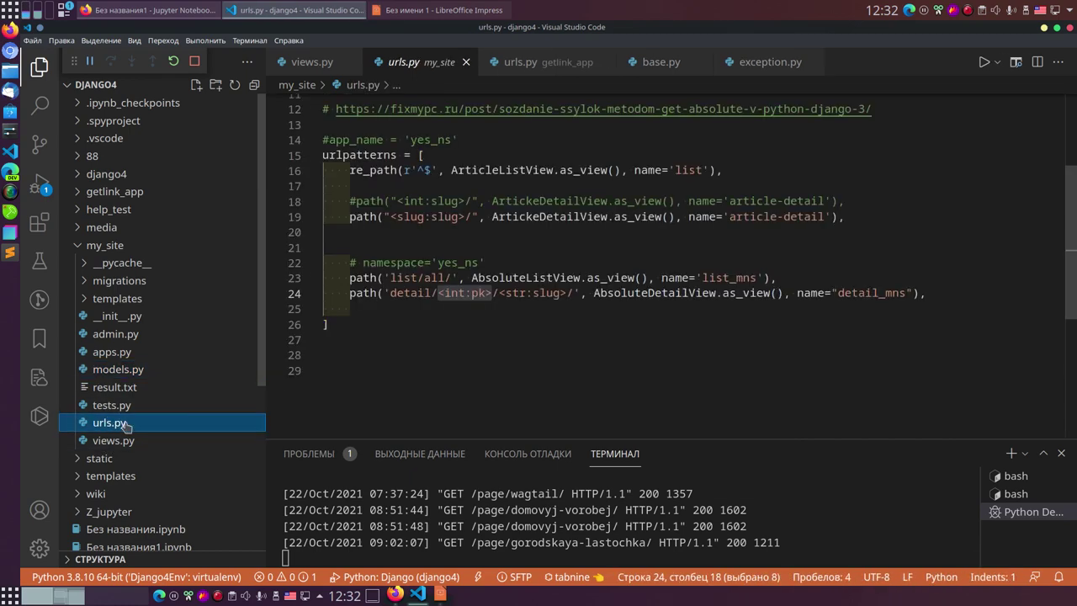
scroll(517, 328, up, 4)
scroll(517, 328, down, 4)
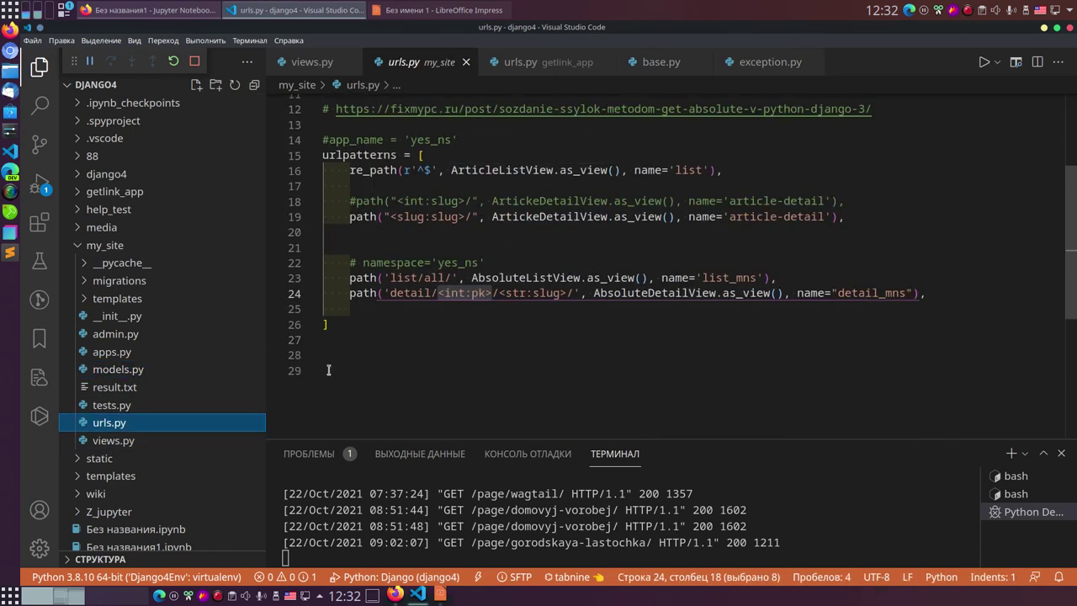